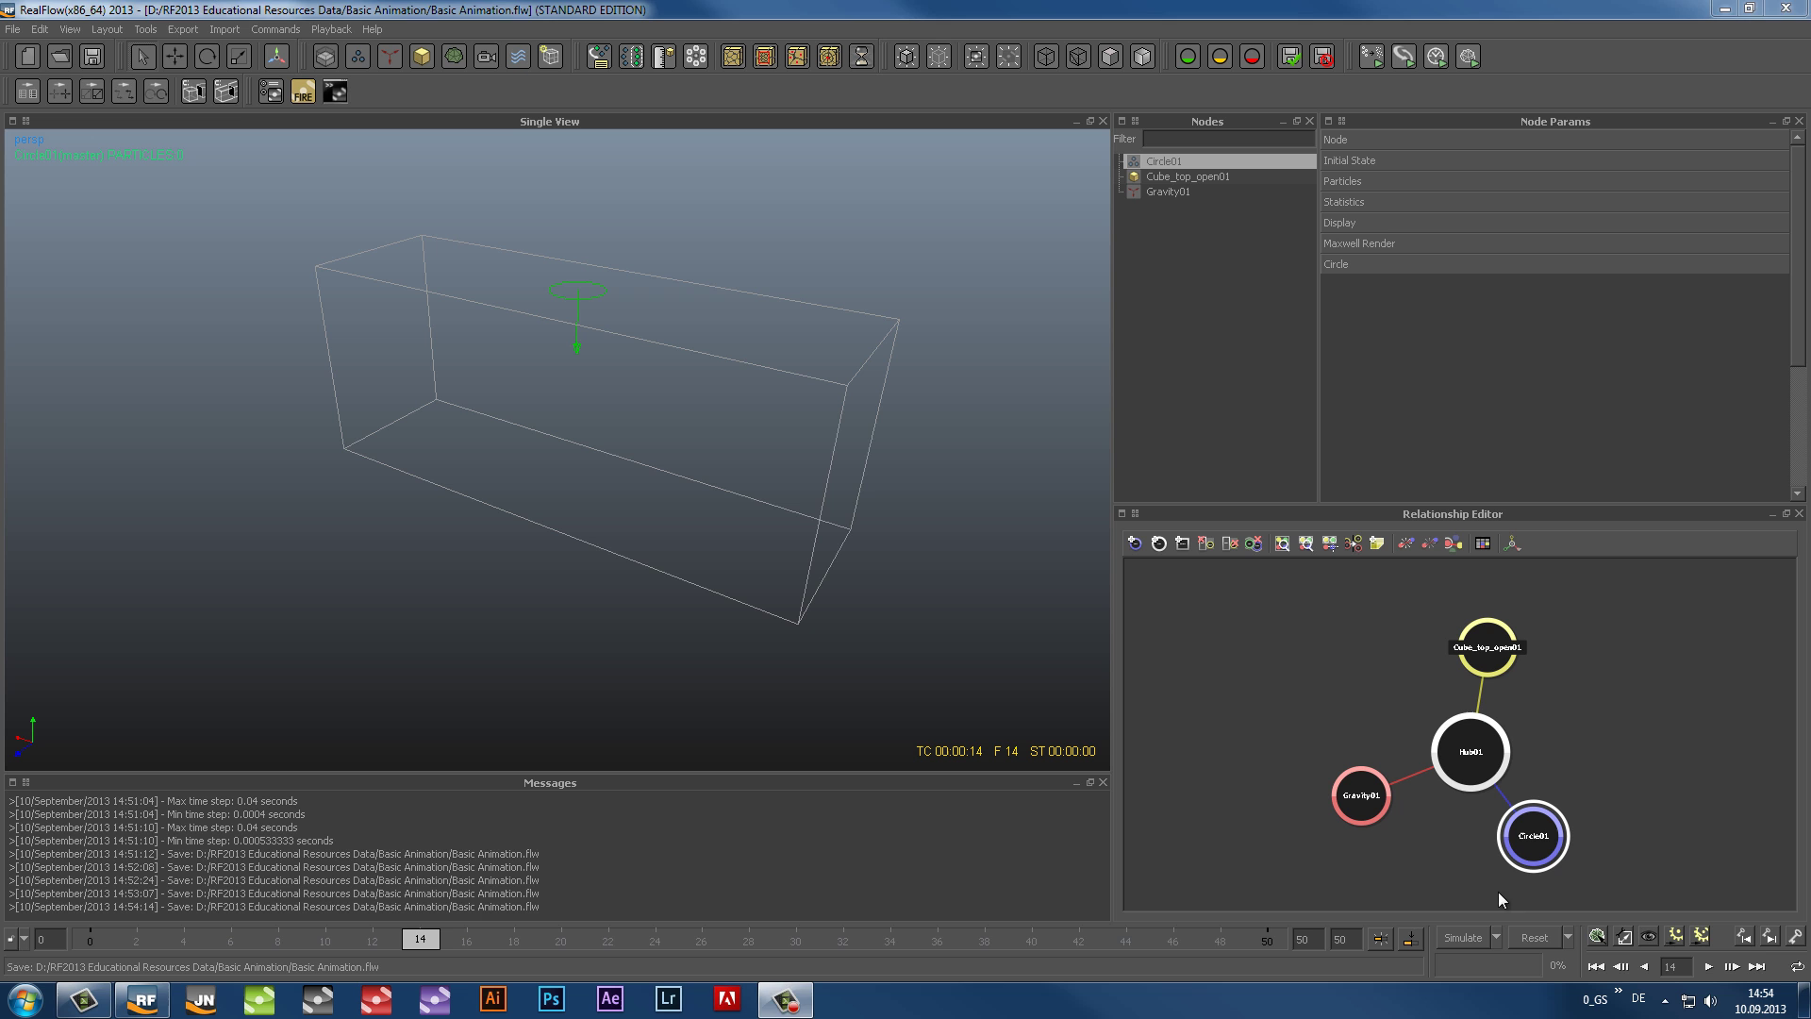
# Step: Reset the simulation and keyframe the Circle01 emitter's Speed at 0 on frame 0
pyautogui.click(1528, 936)
pyautogui.press('Return')
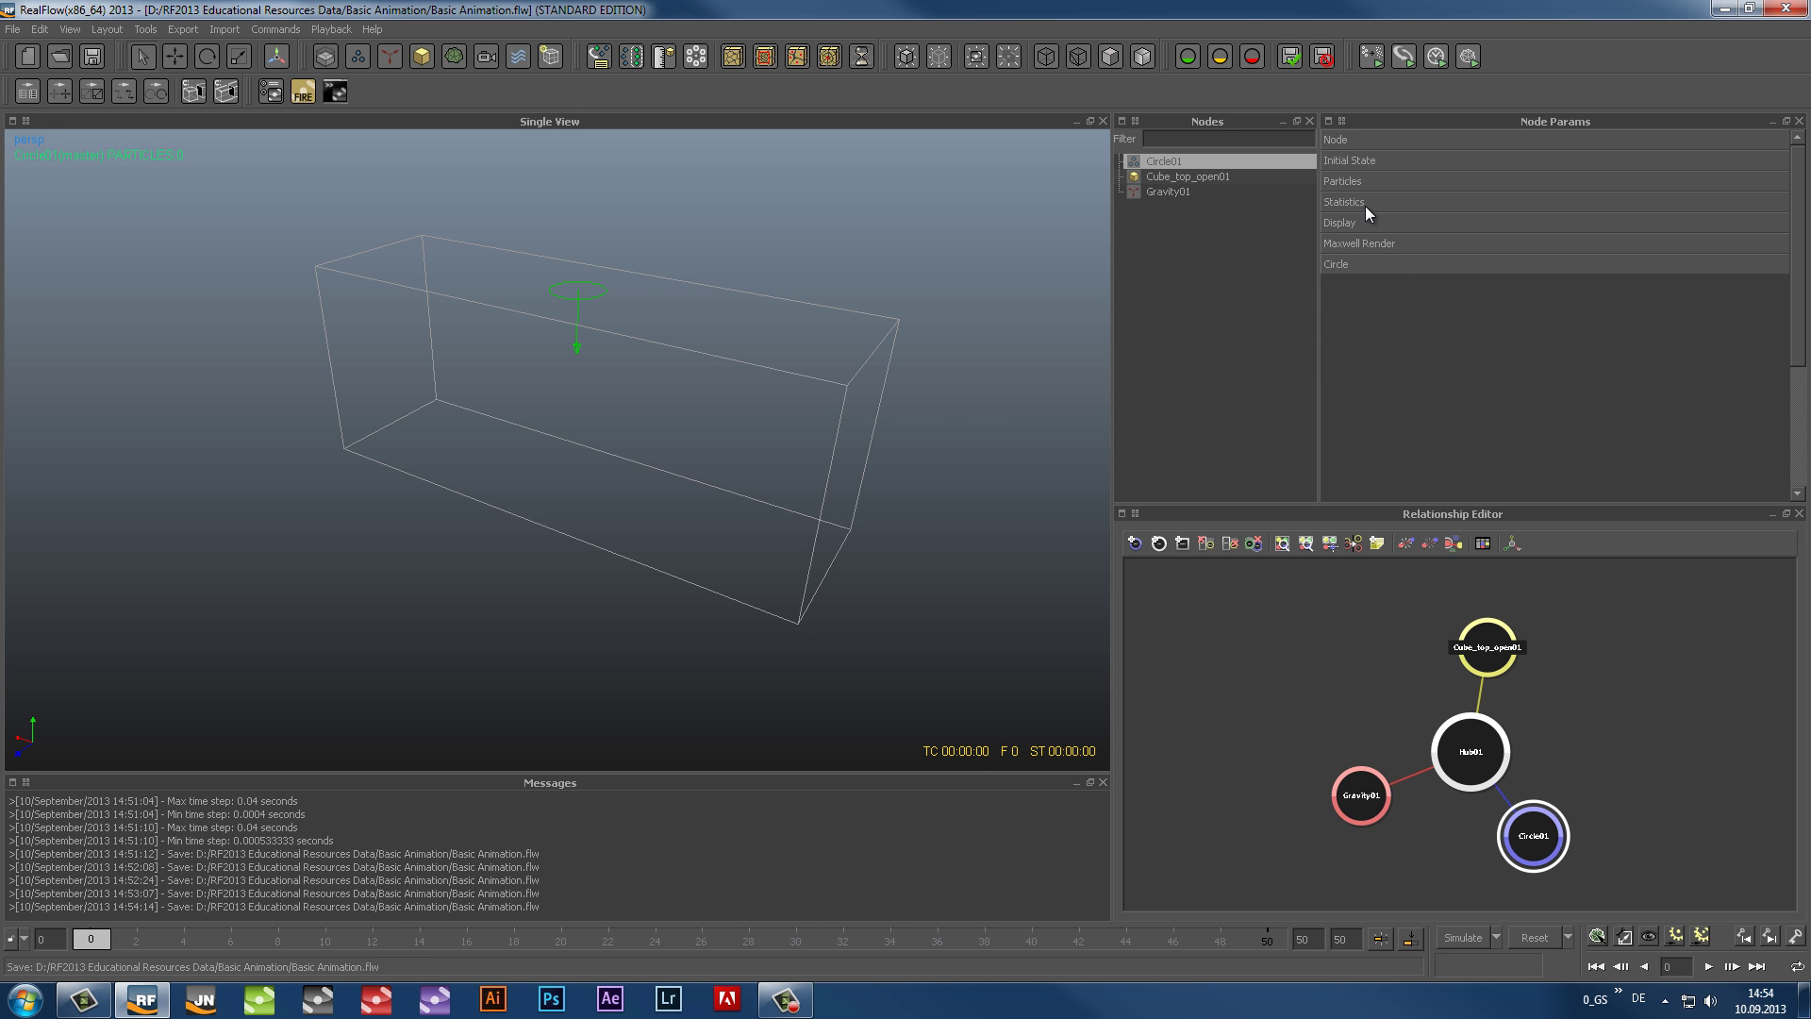
pyautogui.click(1356, 264)
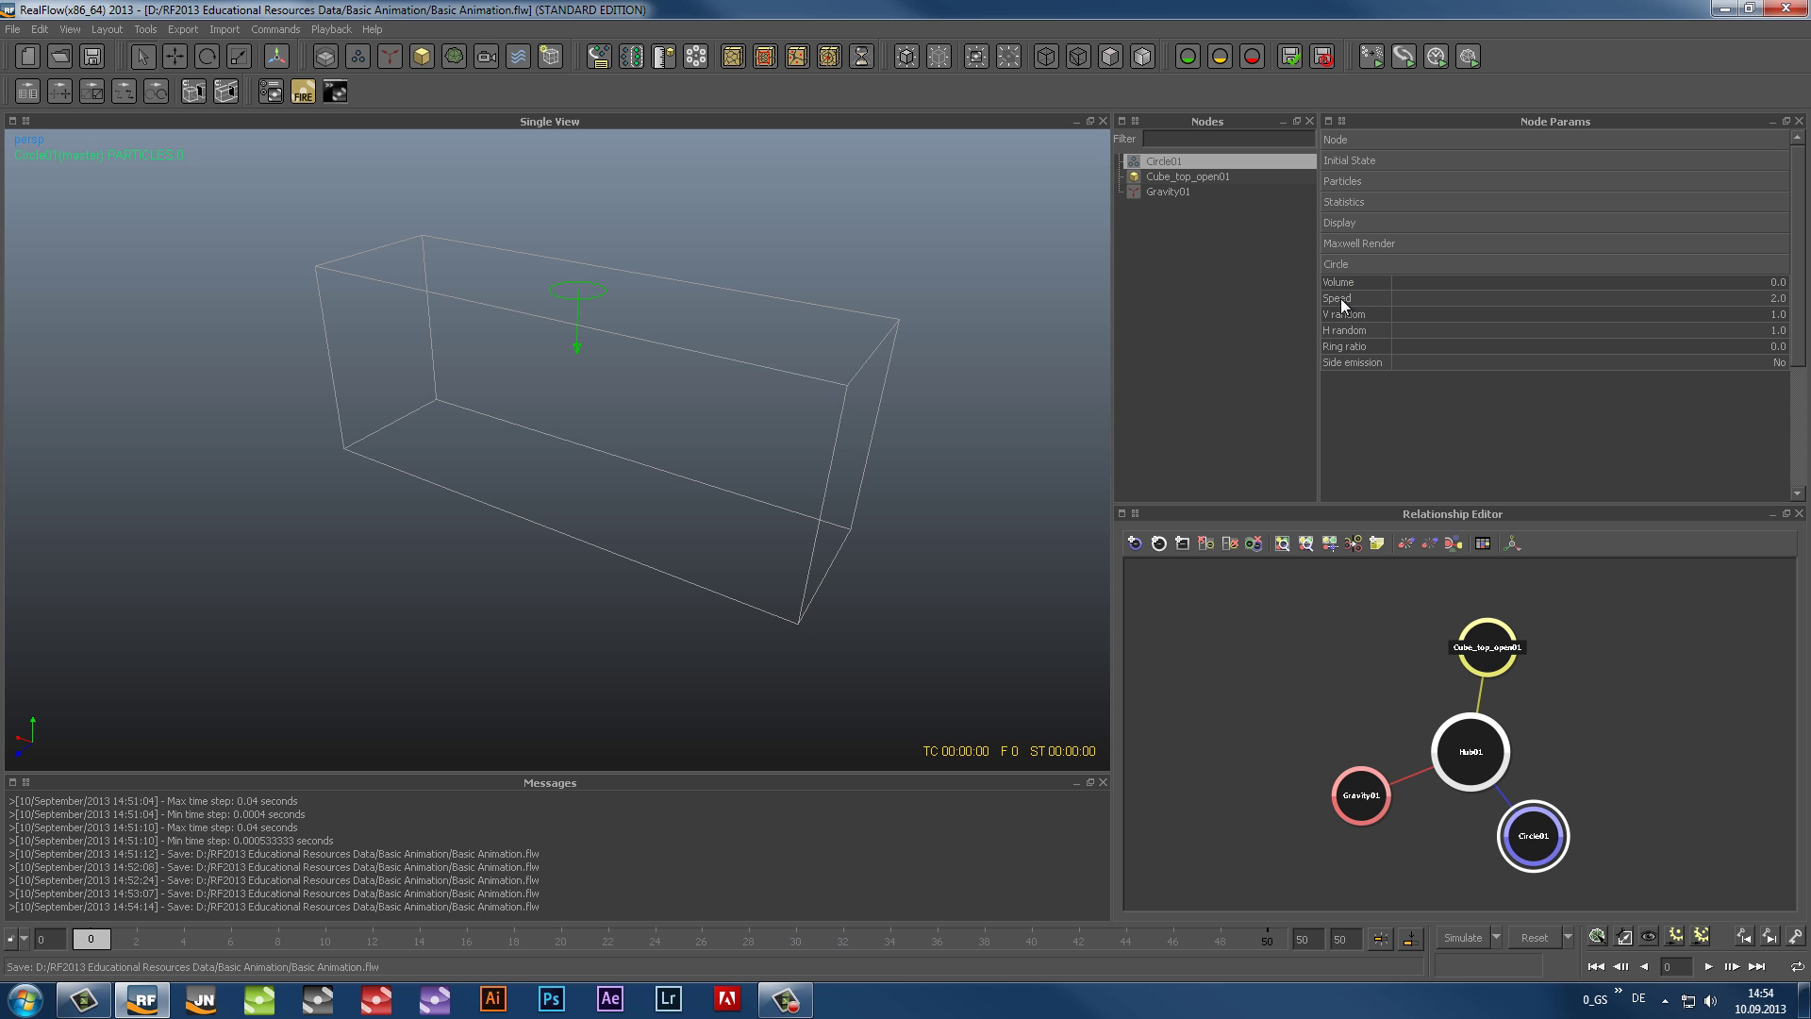
pyautogui.doubleClick(1775, 299)
pyautogui.press('Return')
pyautogui.rightClick(1784, 301)
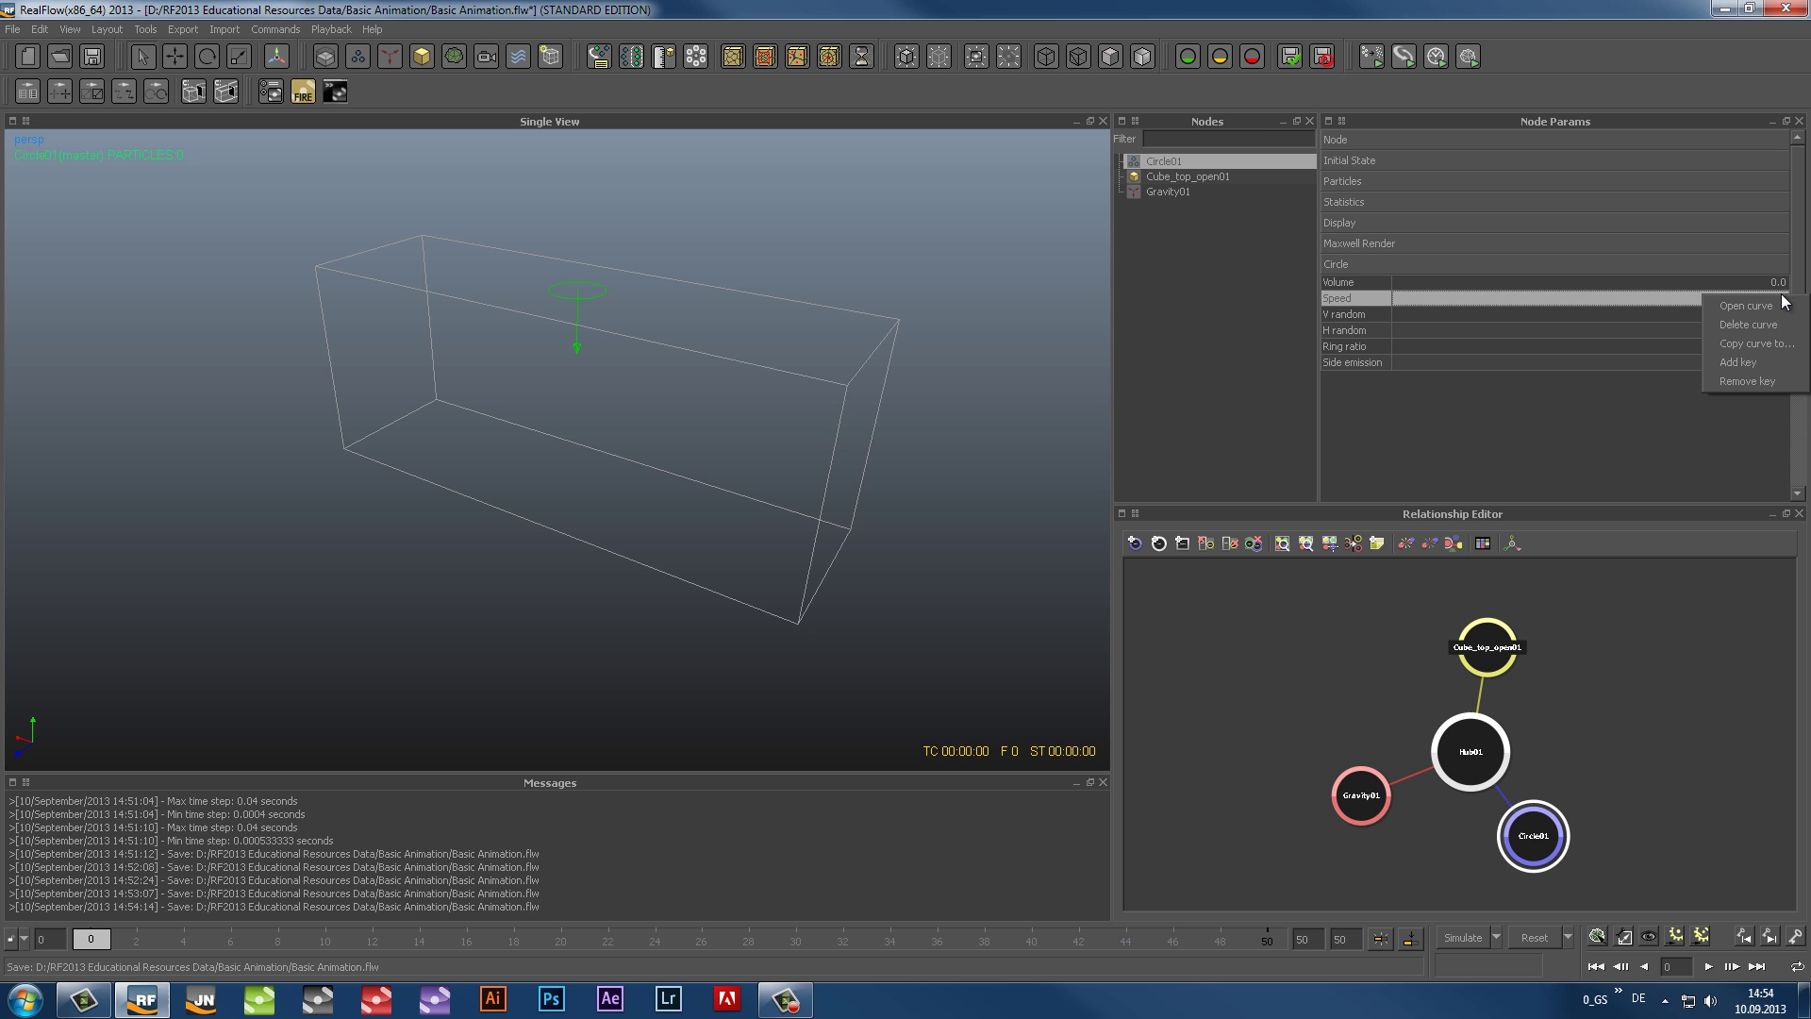
pyautogui.click(1785, 365)
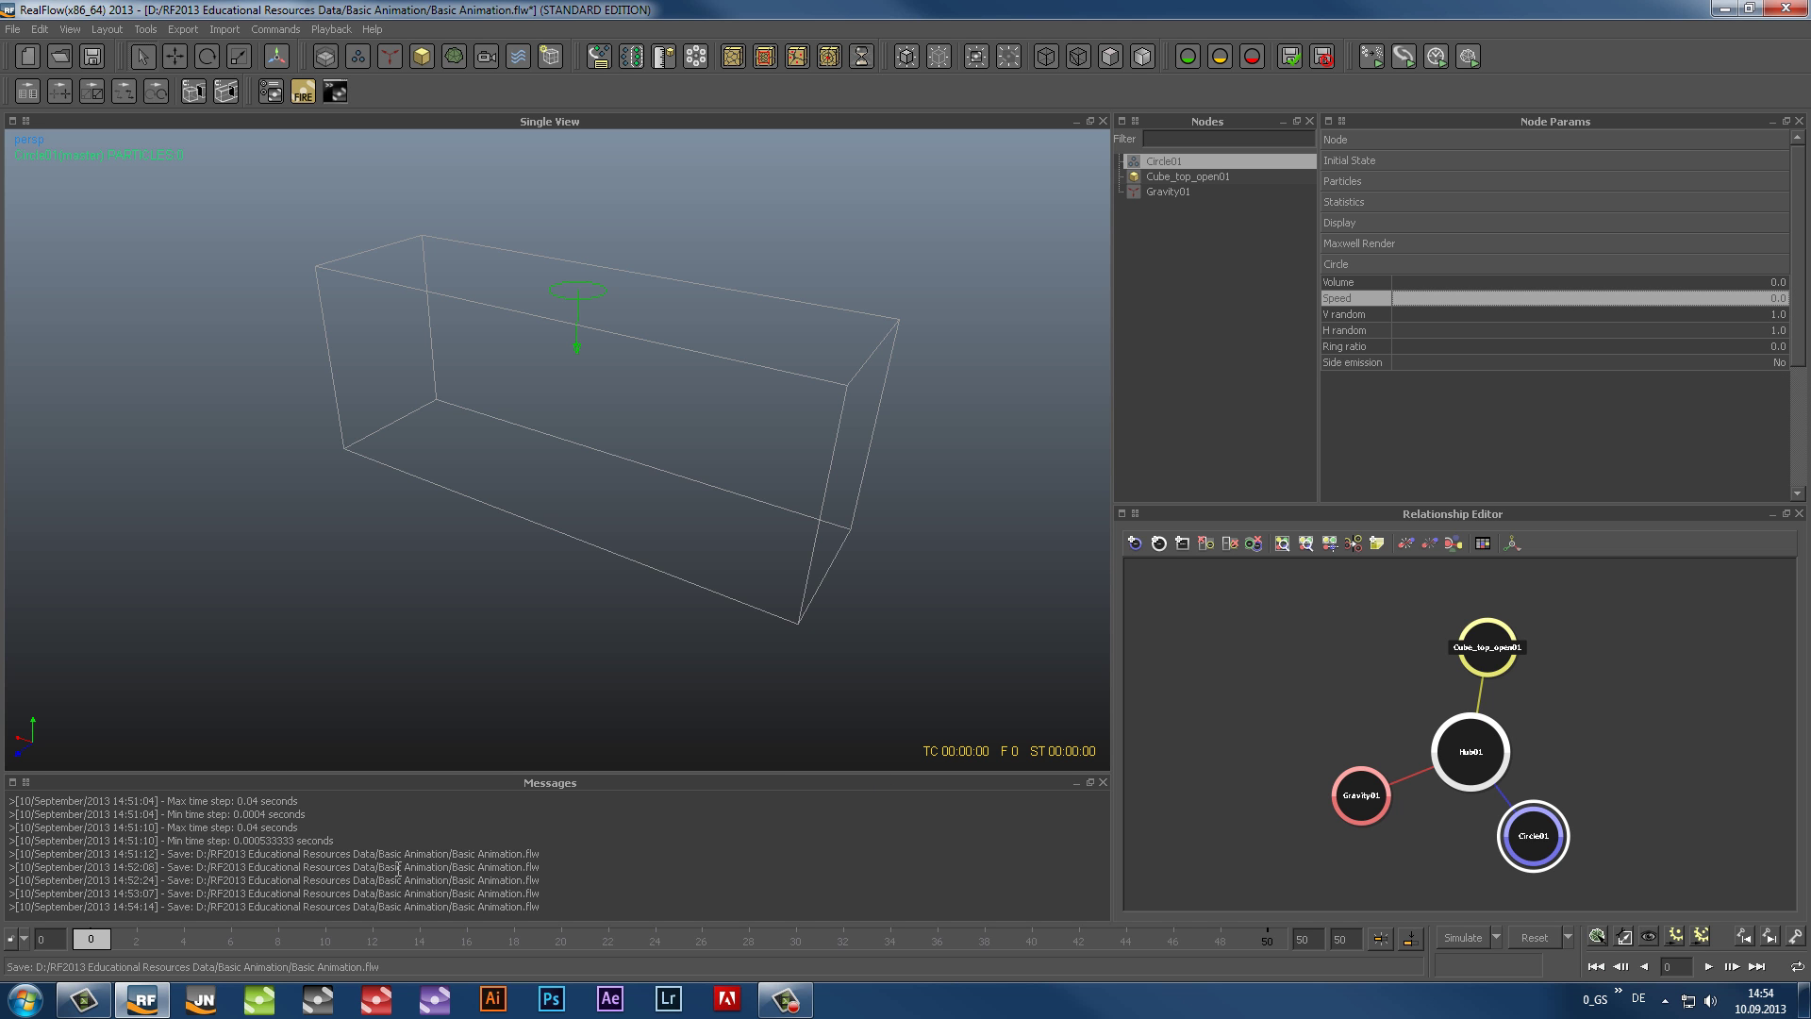
# Step: Set the Circle01 emitter's Speed to 2 at frame 25 and add a key
pyautogui.moveTo(95, 931); pyautogui.dragTo(681, 933)
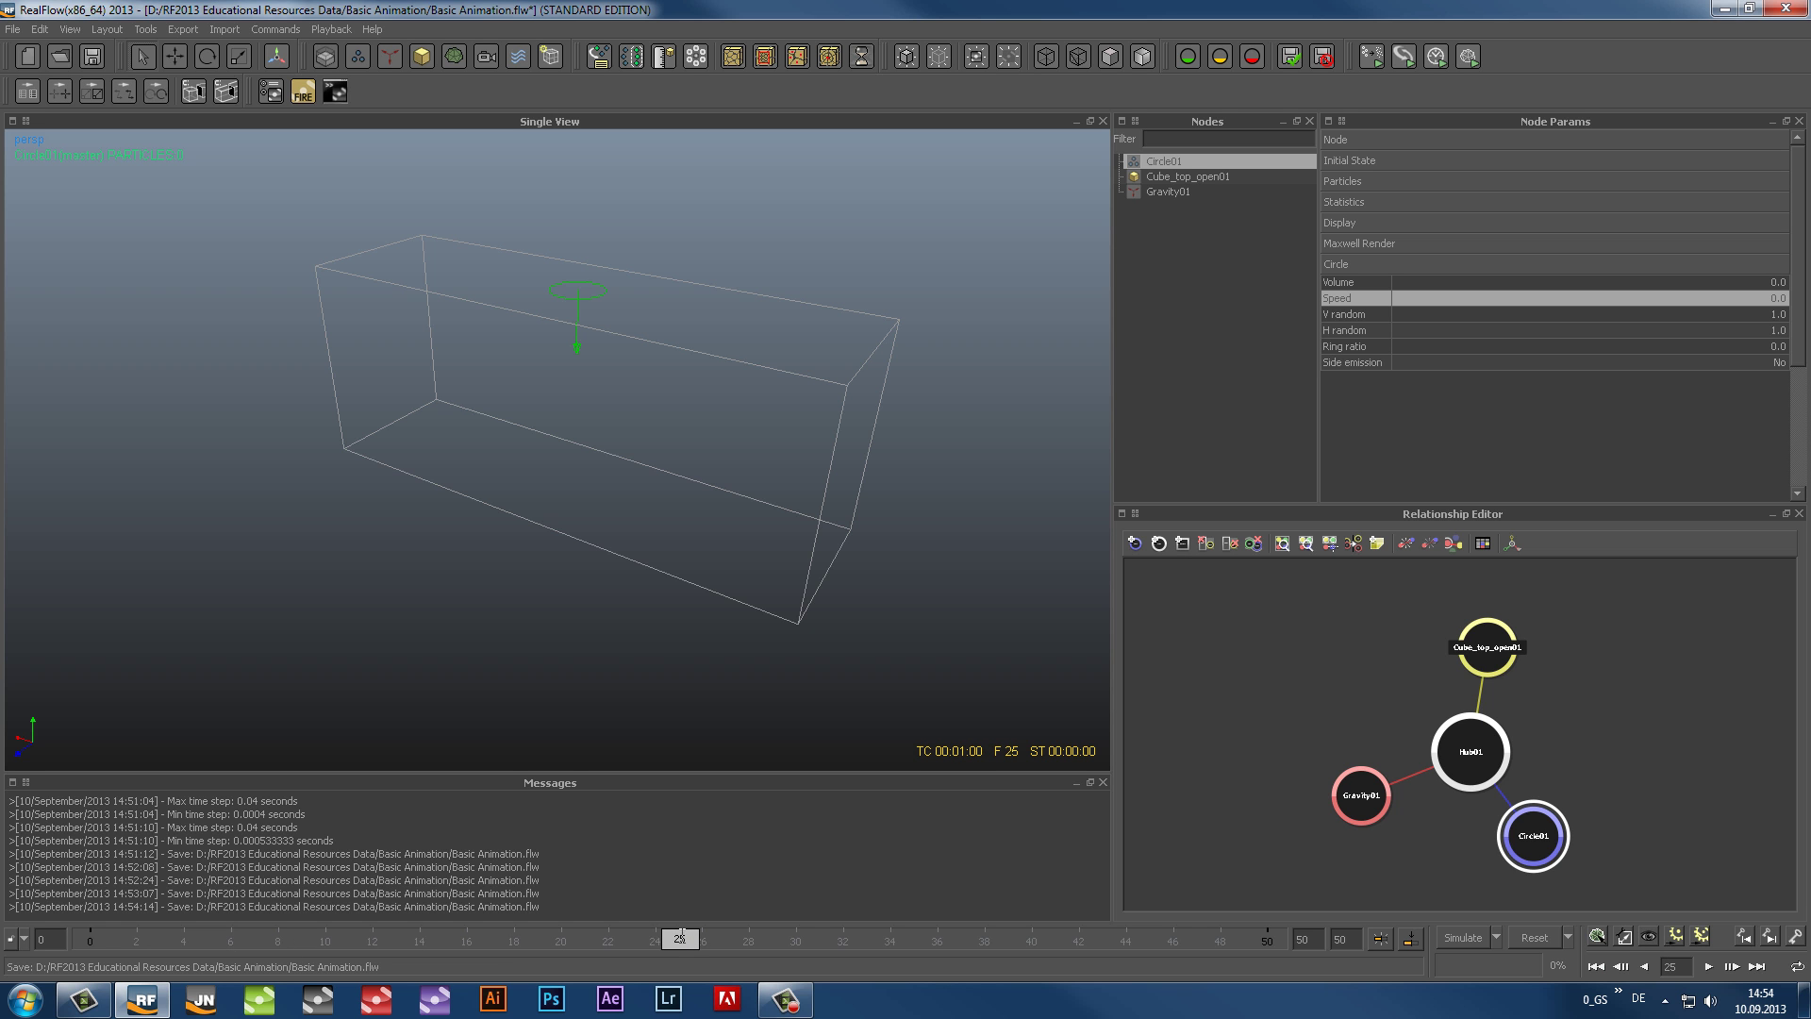
pyautogui.click(1778, 299)
pyautogui.write('1')
pyautogui.press('Return')
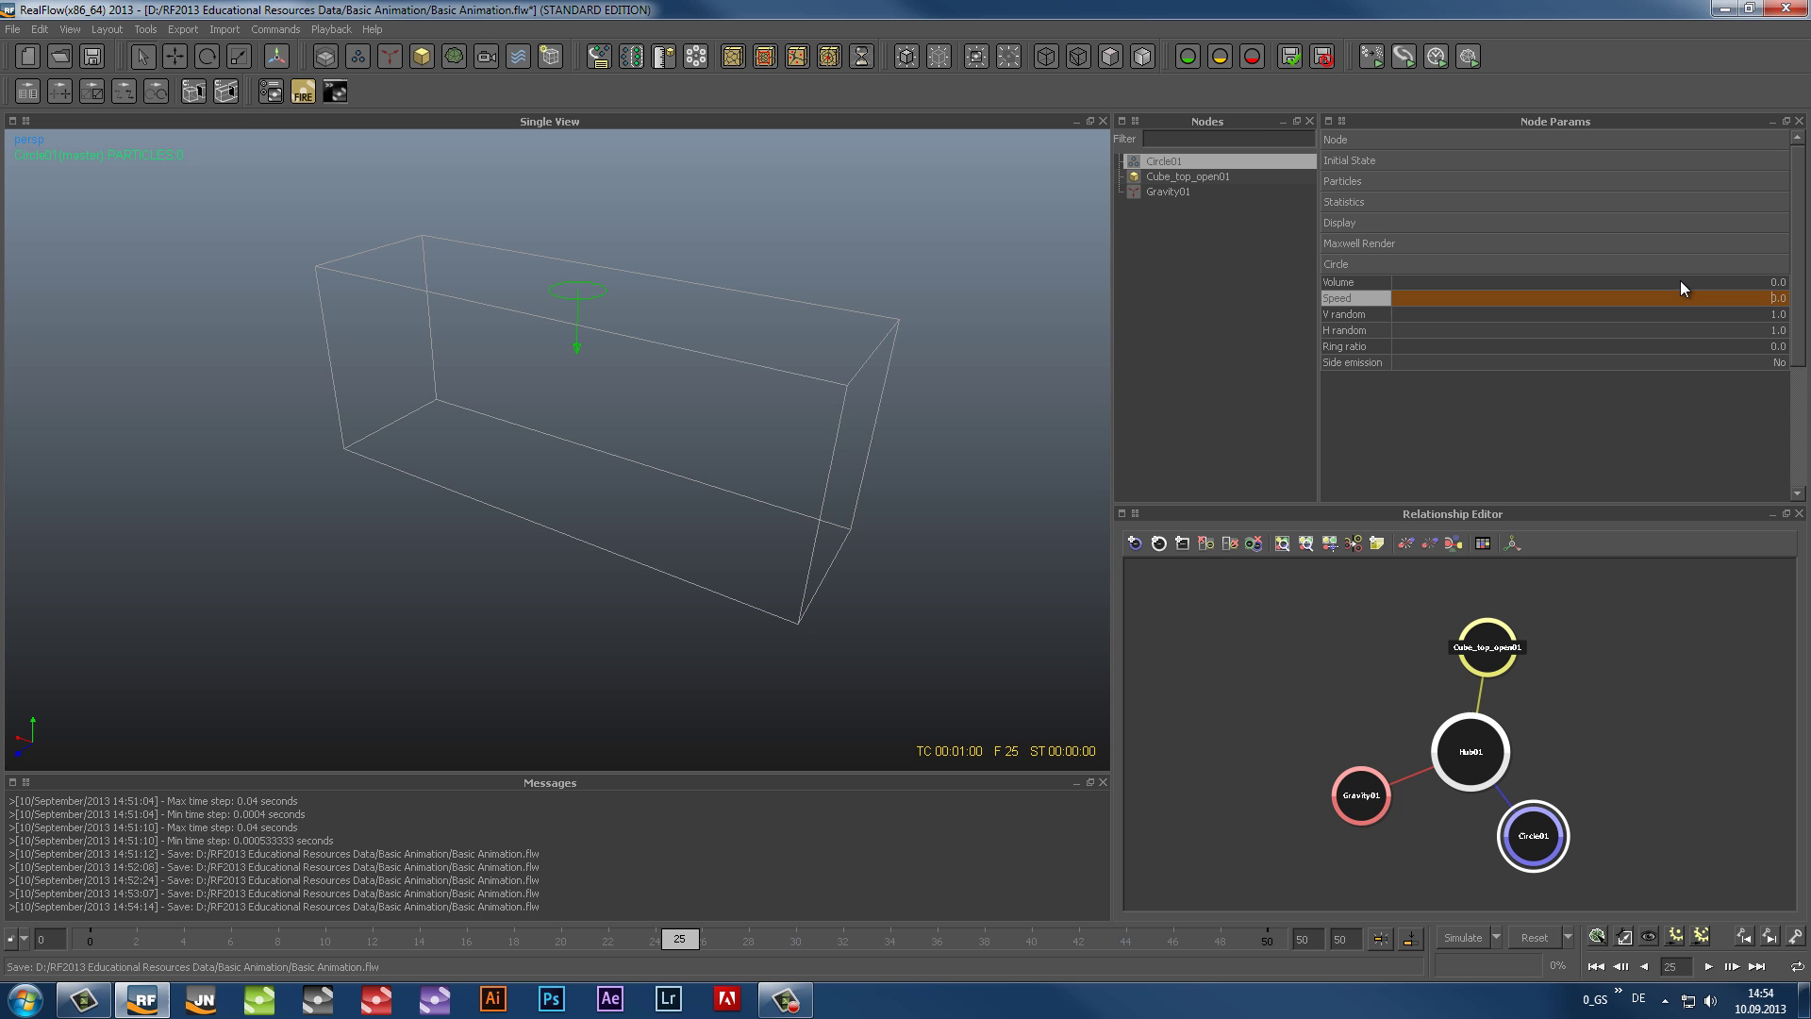
pyautogui.click(1775, 300)
pyautogui.rightClick(1777, 304)
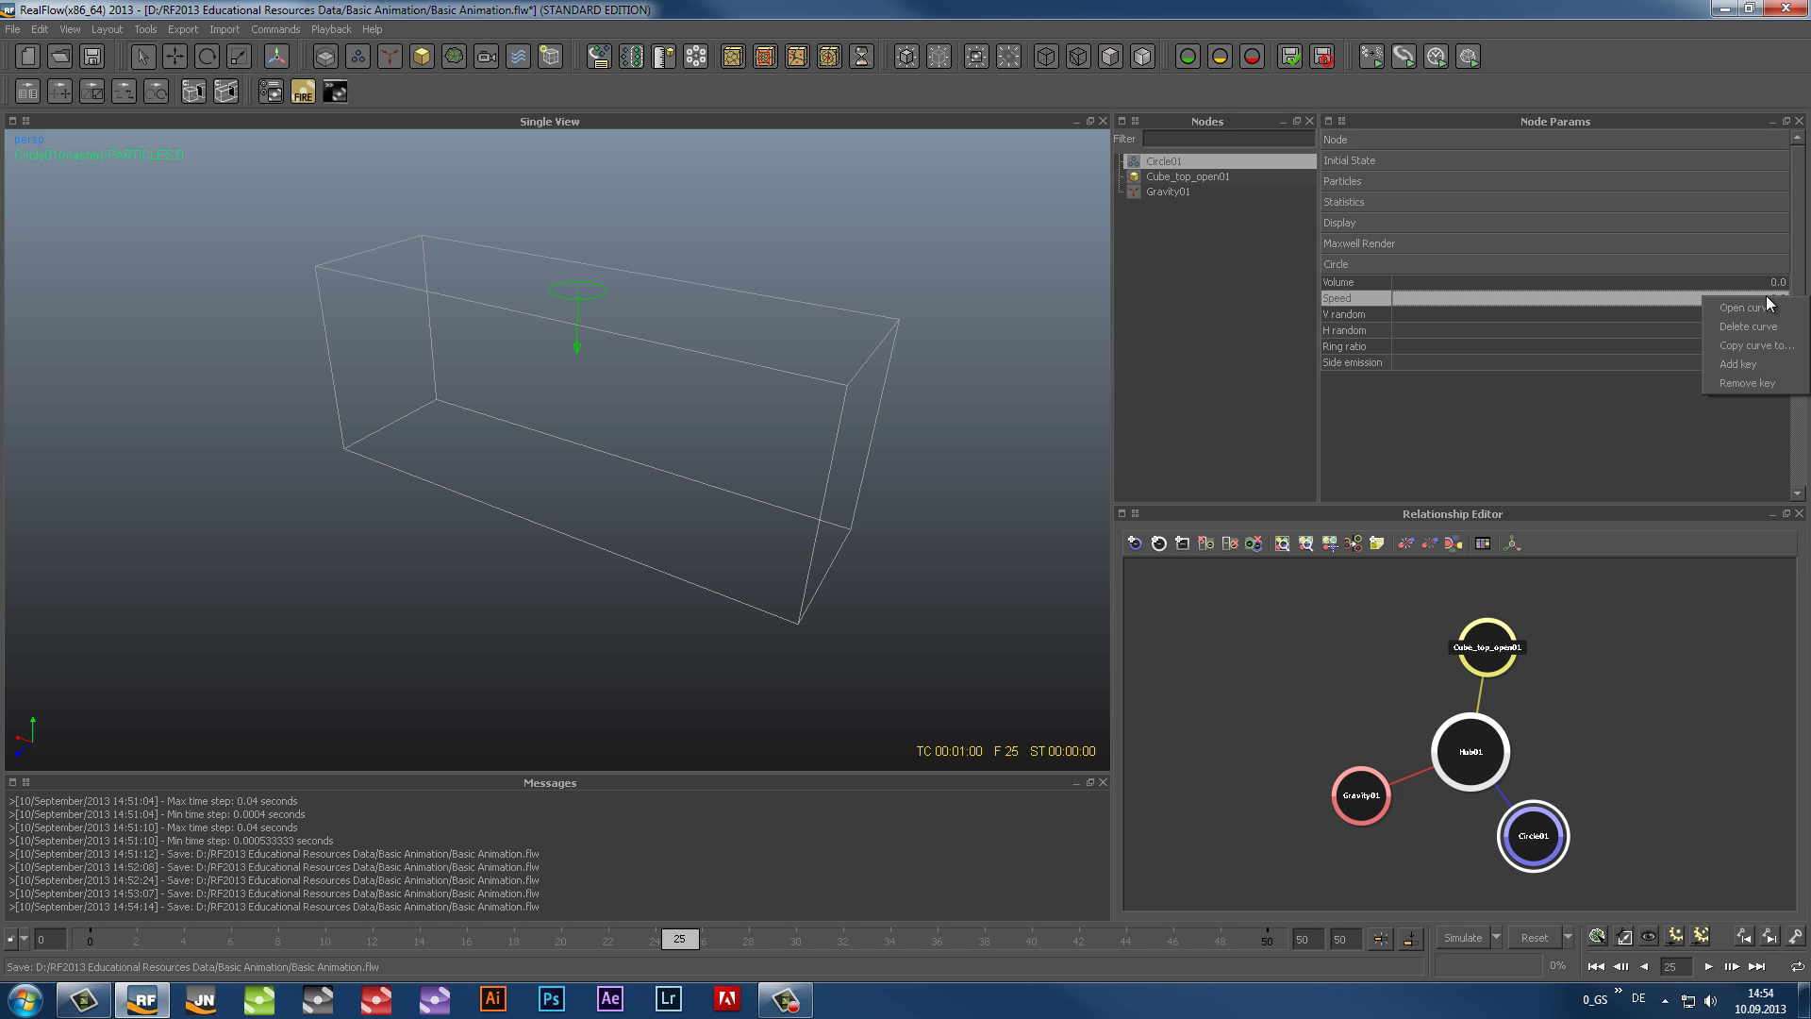
pyautogui.click(1752, 366)
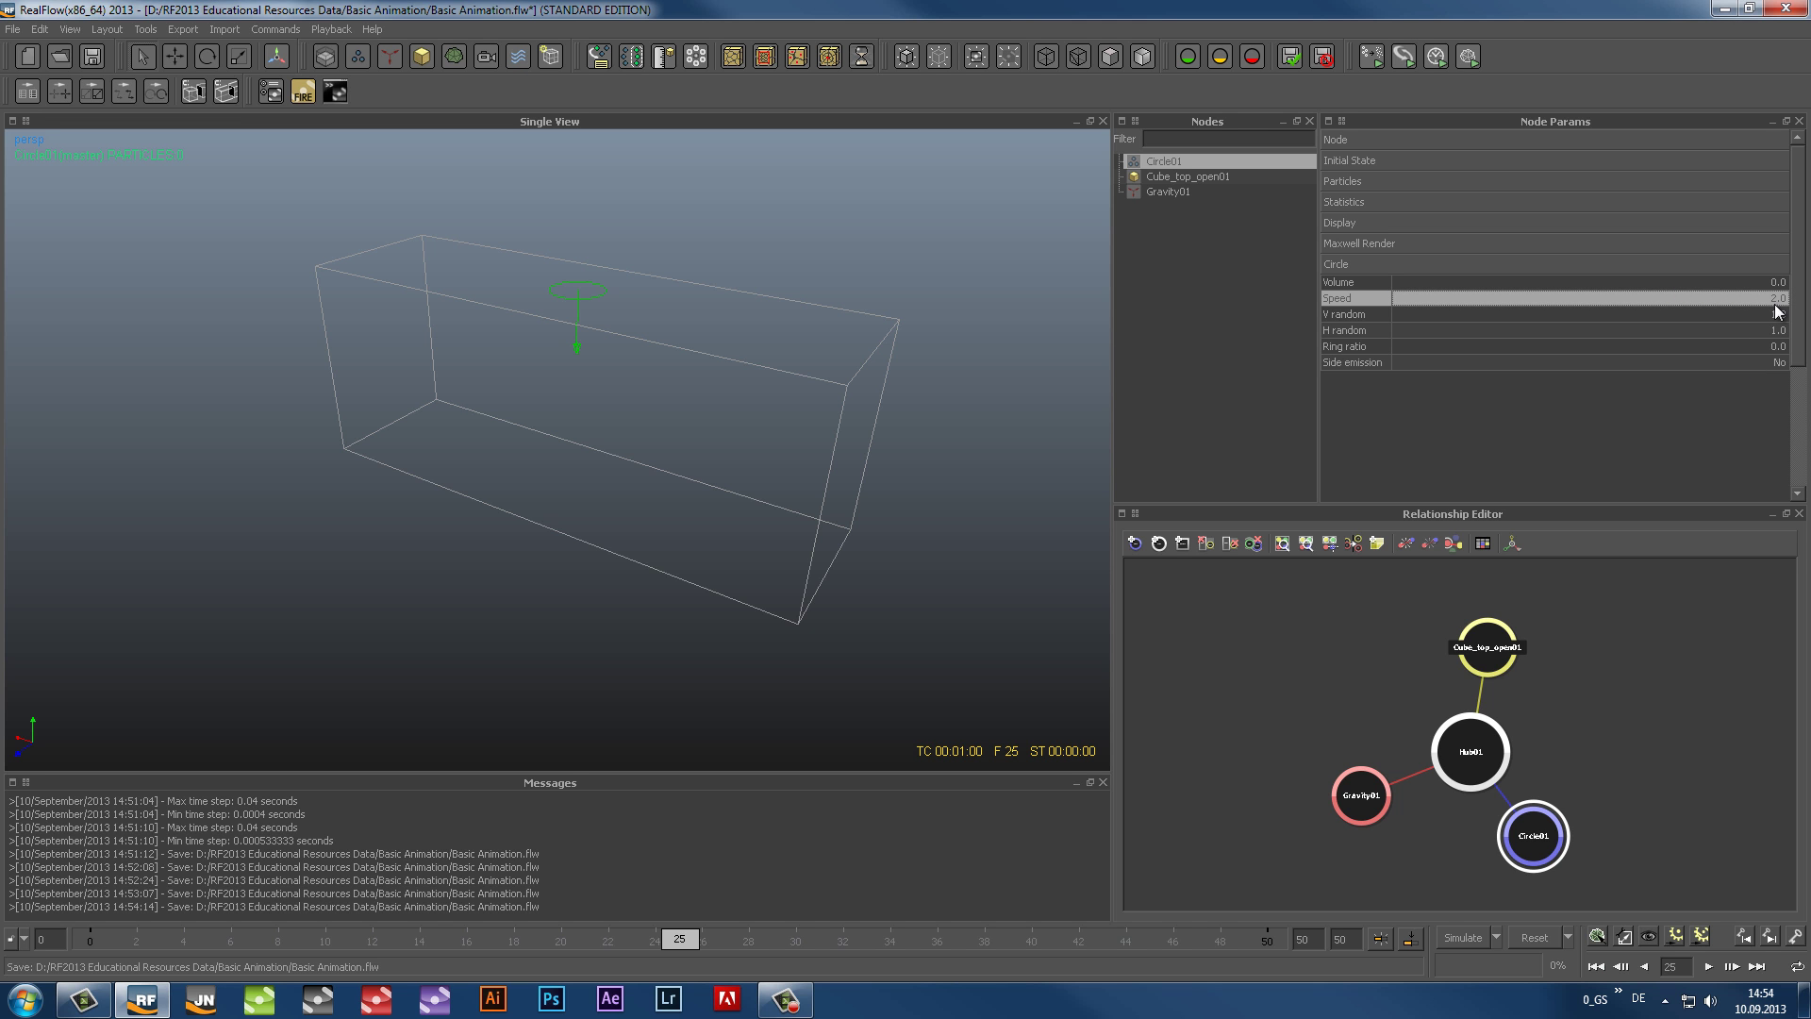
# Step: Set the Circle01 emitter's Speed to 0 at frame 50 and add a key
pyautogui.click(1756, 966)
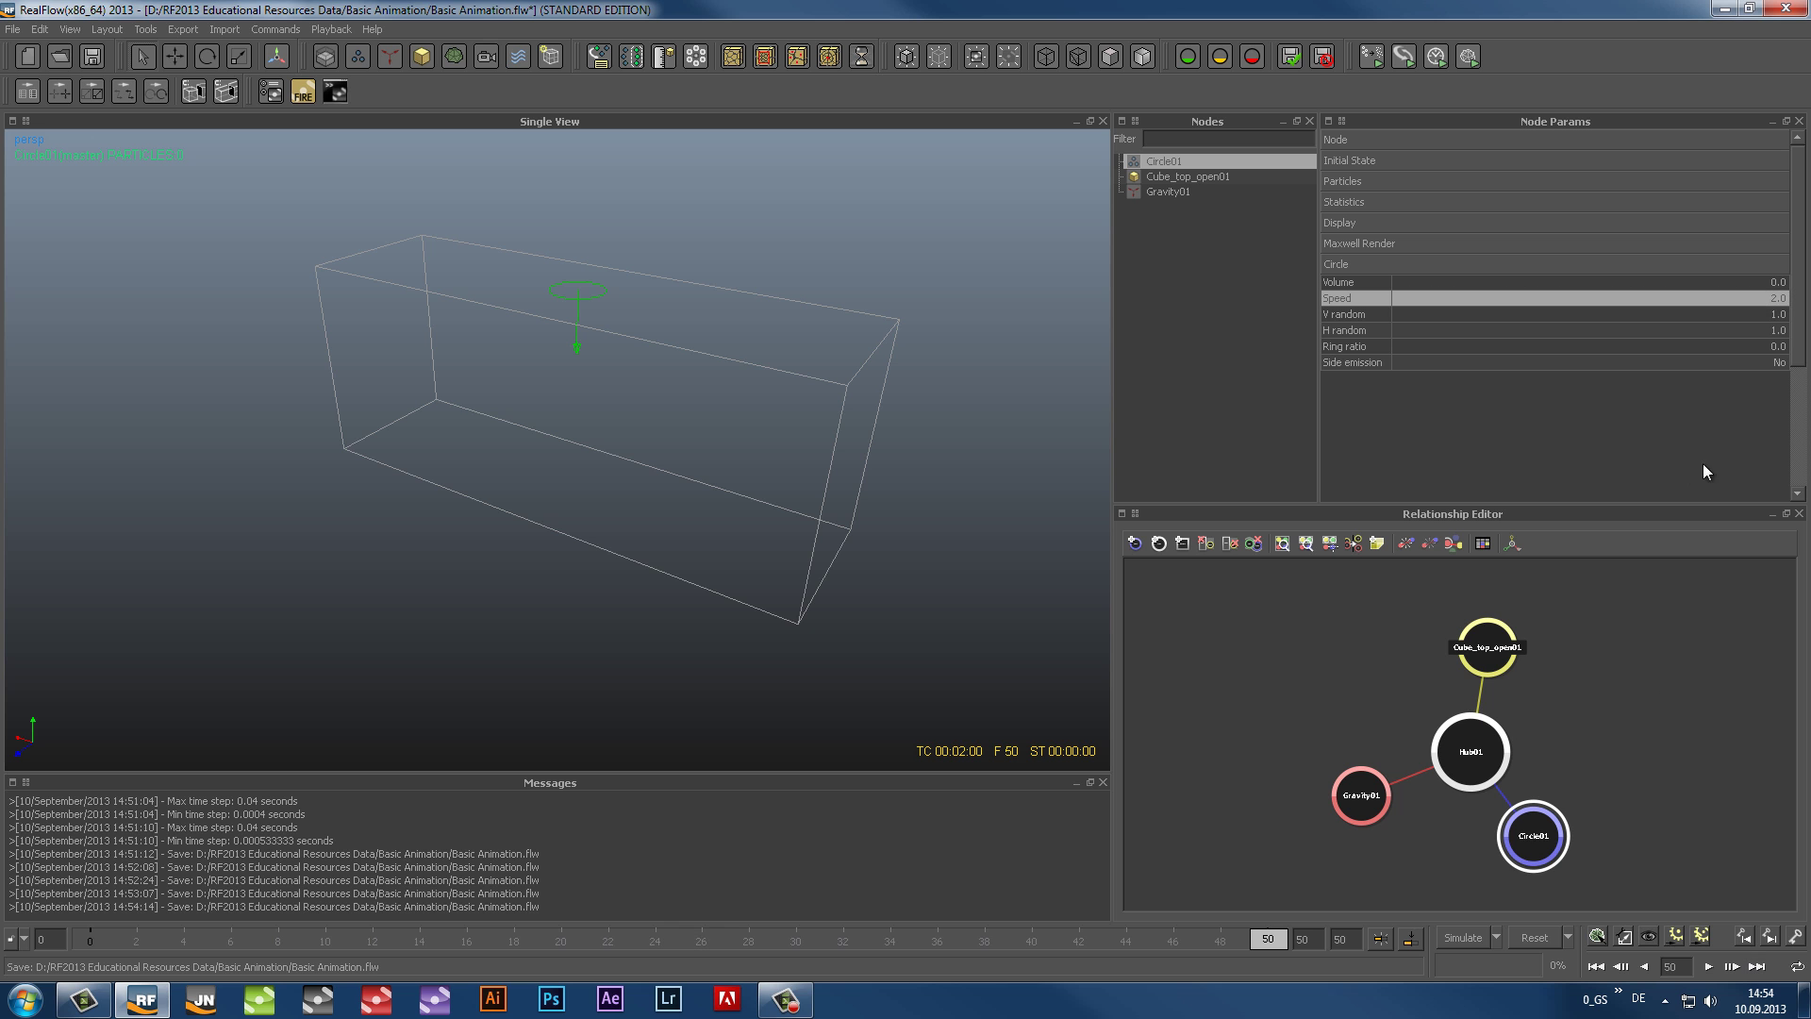
pyautogui.doubleClick(1778, 298)
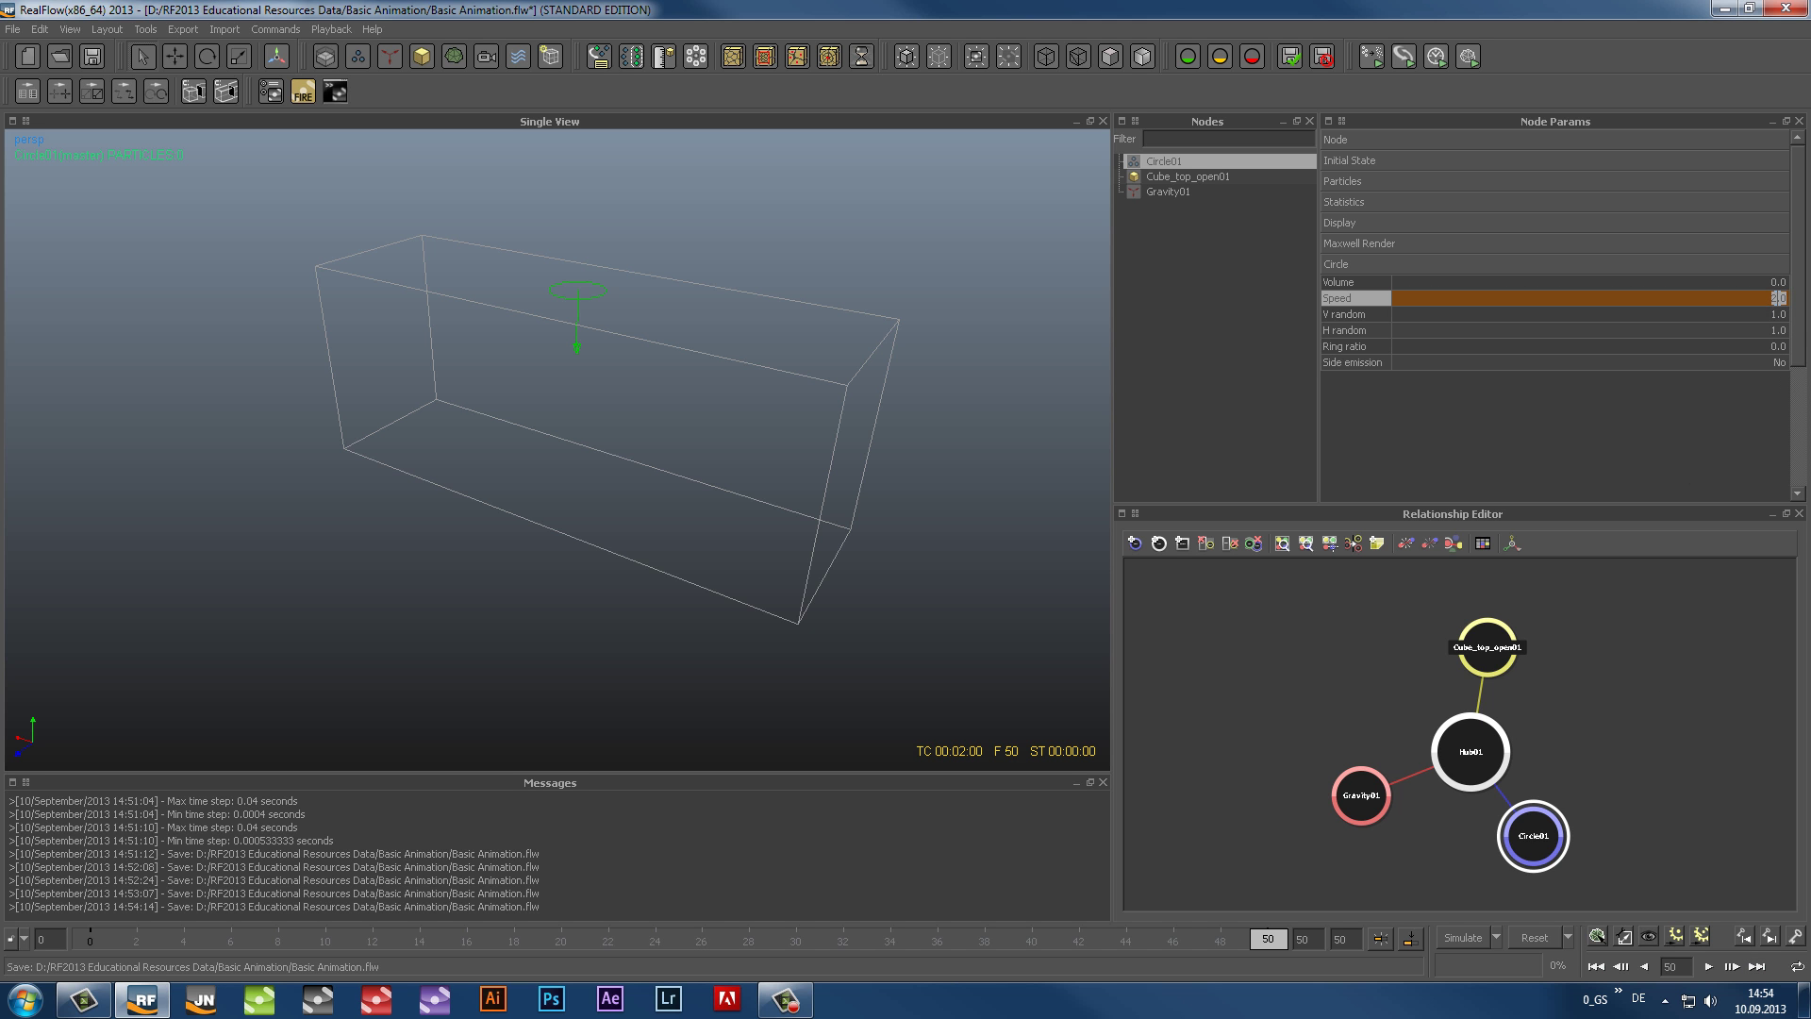
pyautogui.write('9')
pyautogui.press('Return')
pyautogui.rightClick(1778, 300)
pyautogui.click(1756, 373)
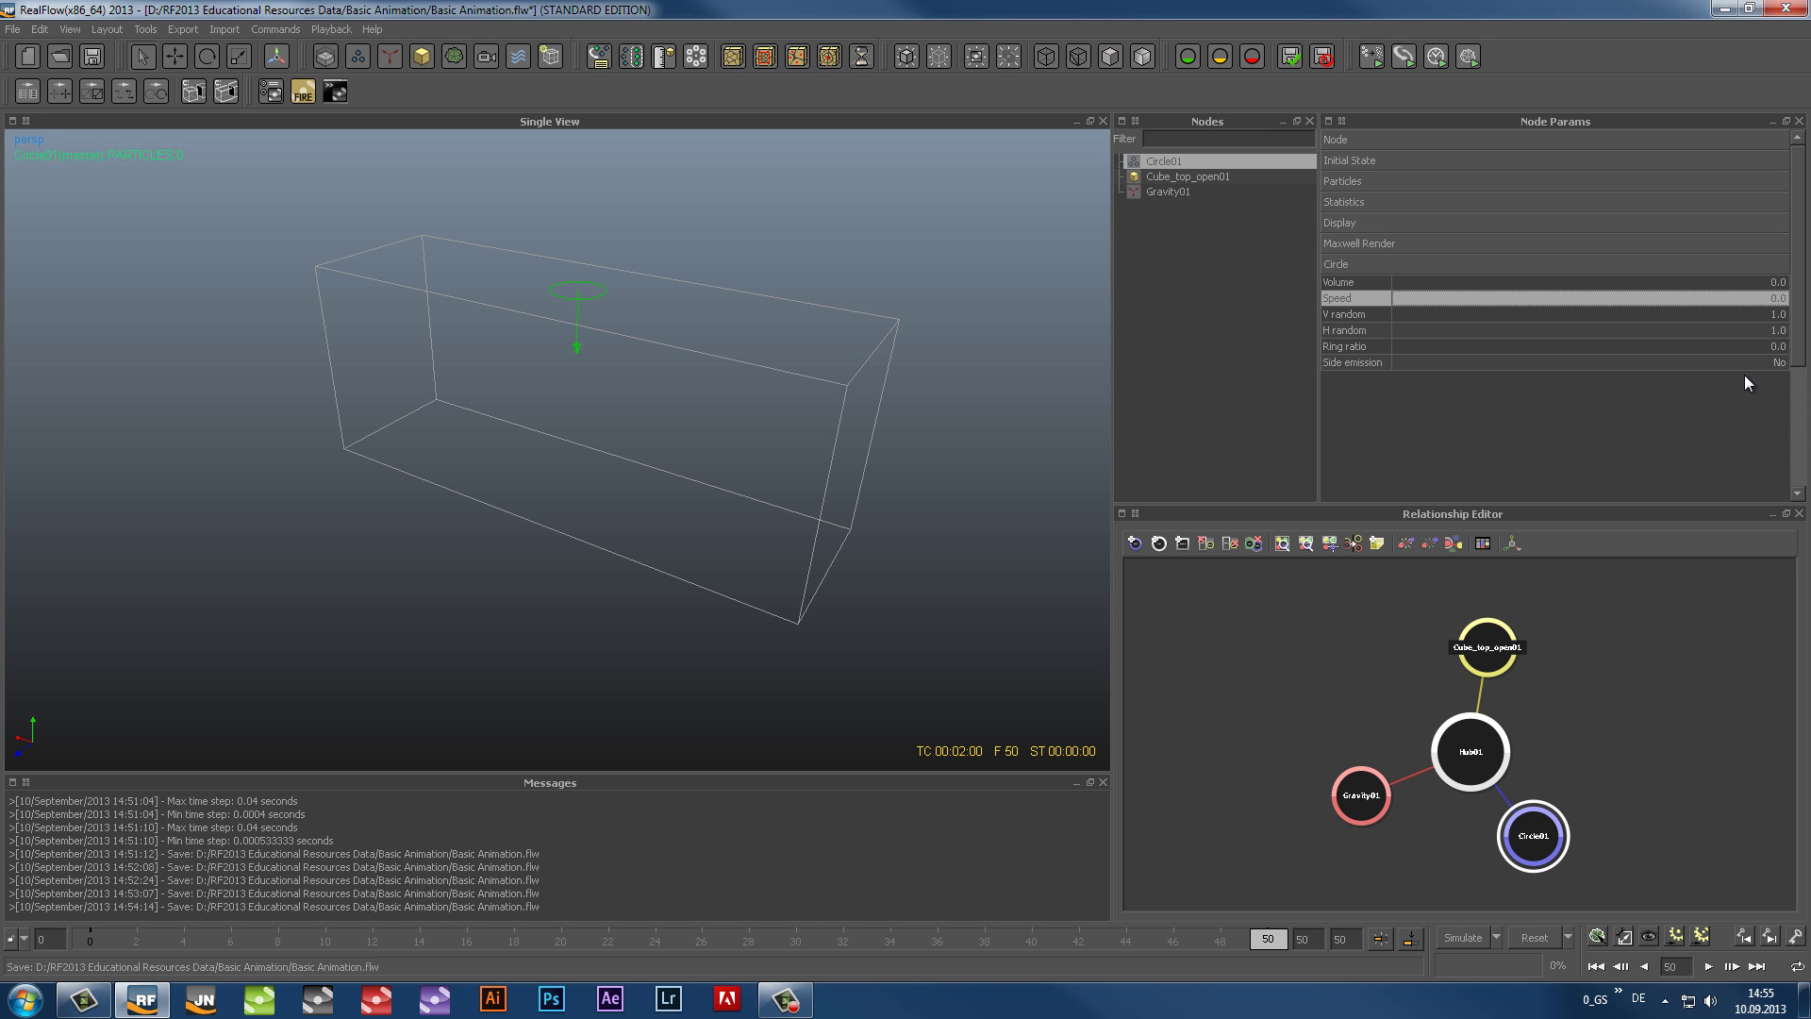
pyautogui.click(1352, 361)
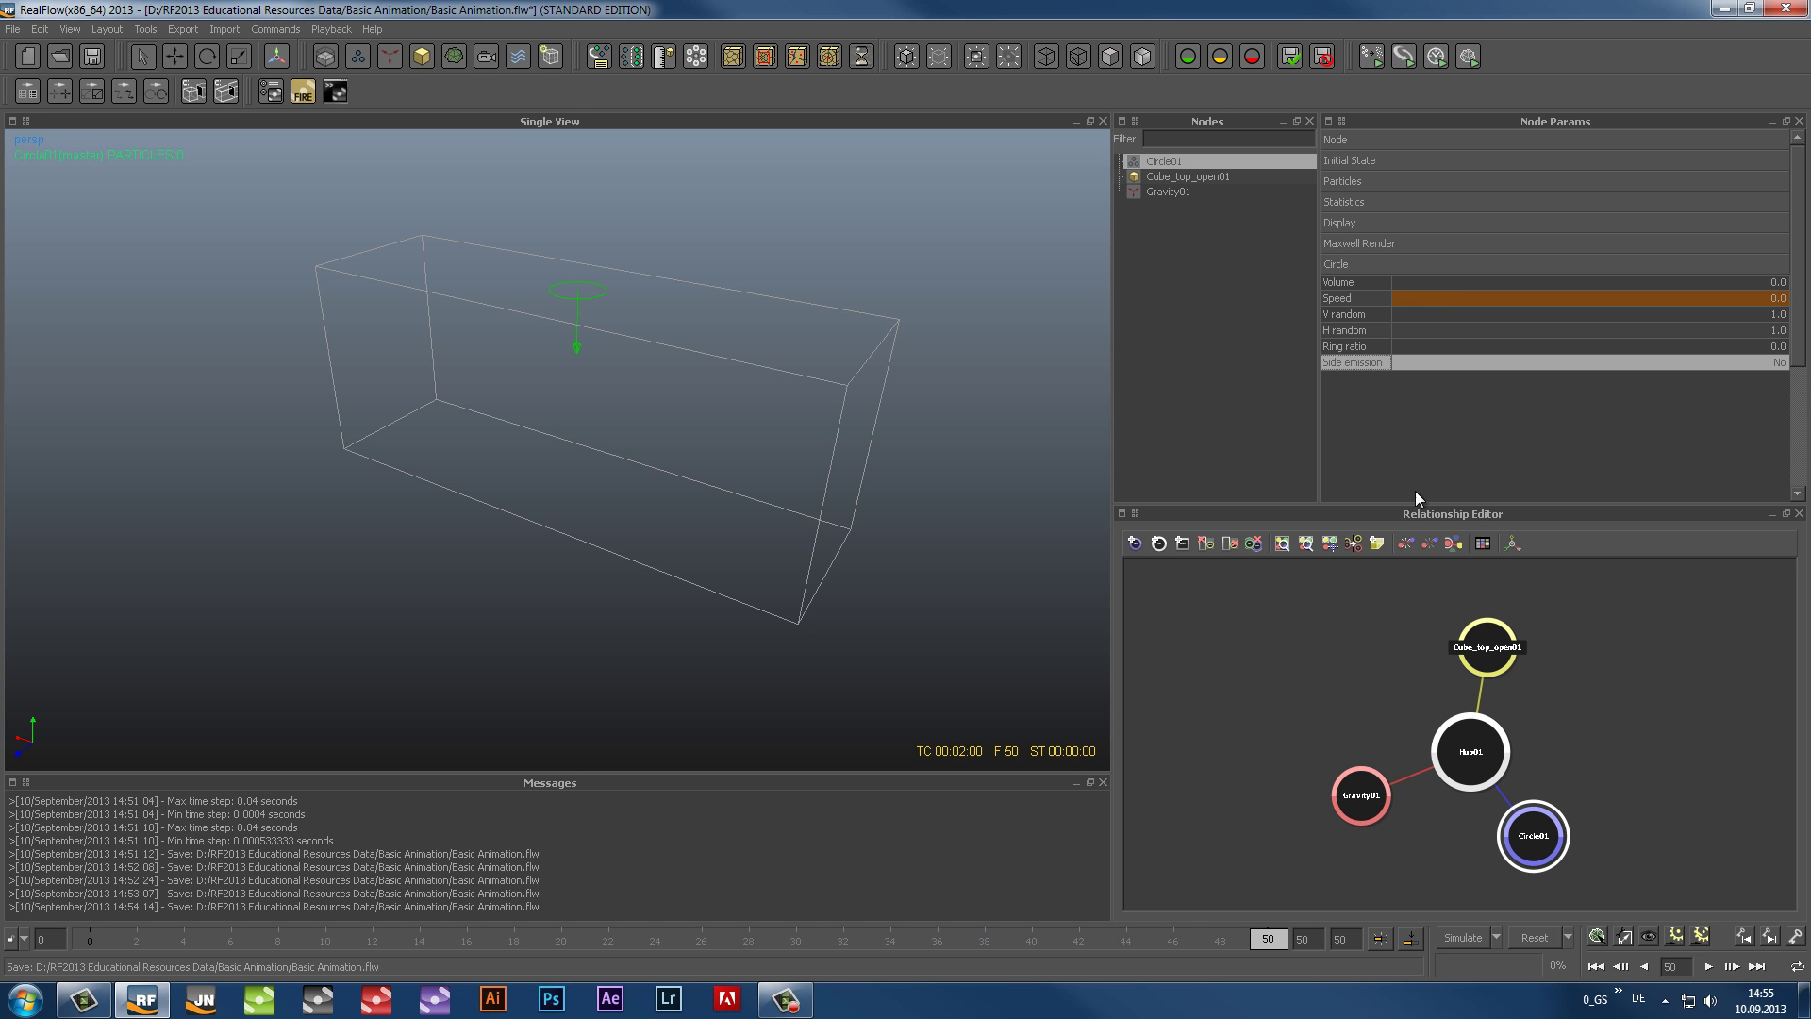
# Step: Reset the scene and simulate the particles with the animated emitter speed
pyautogui.click(1537, 934)
pyautogui.press('Return')
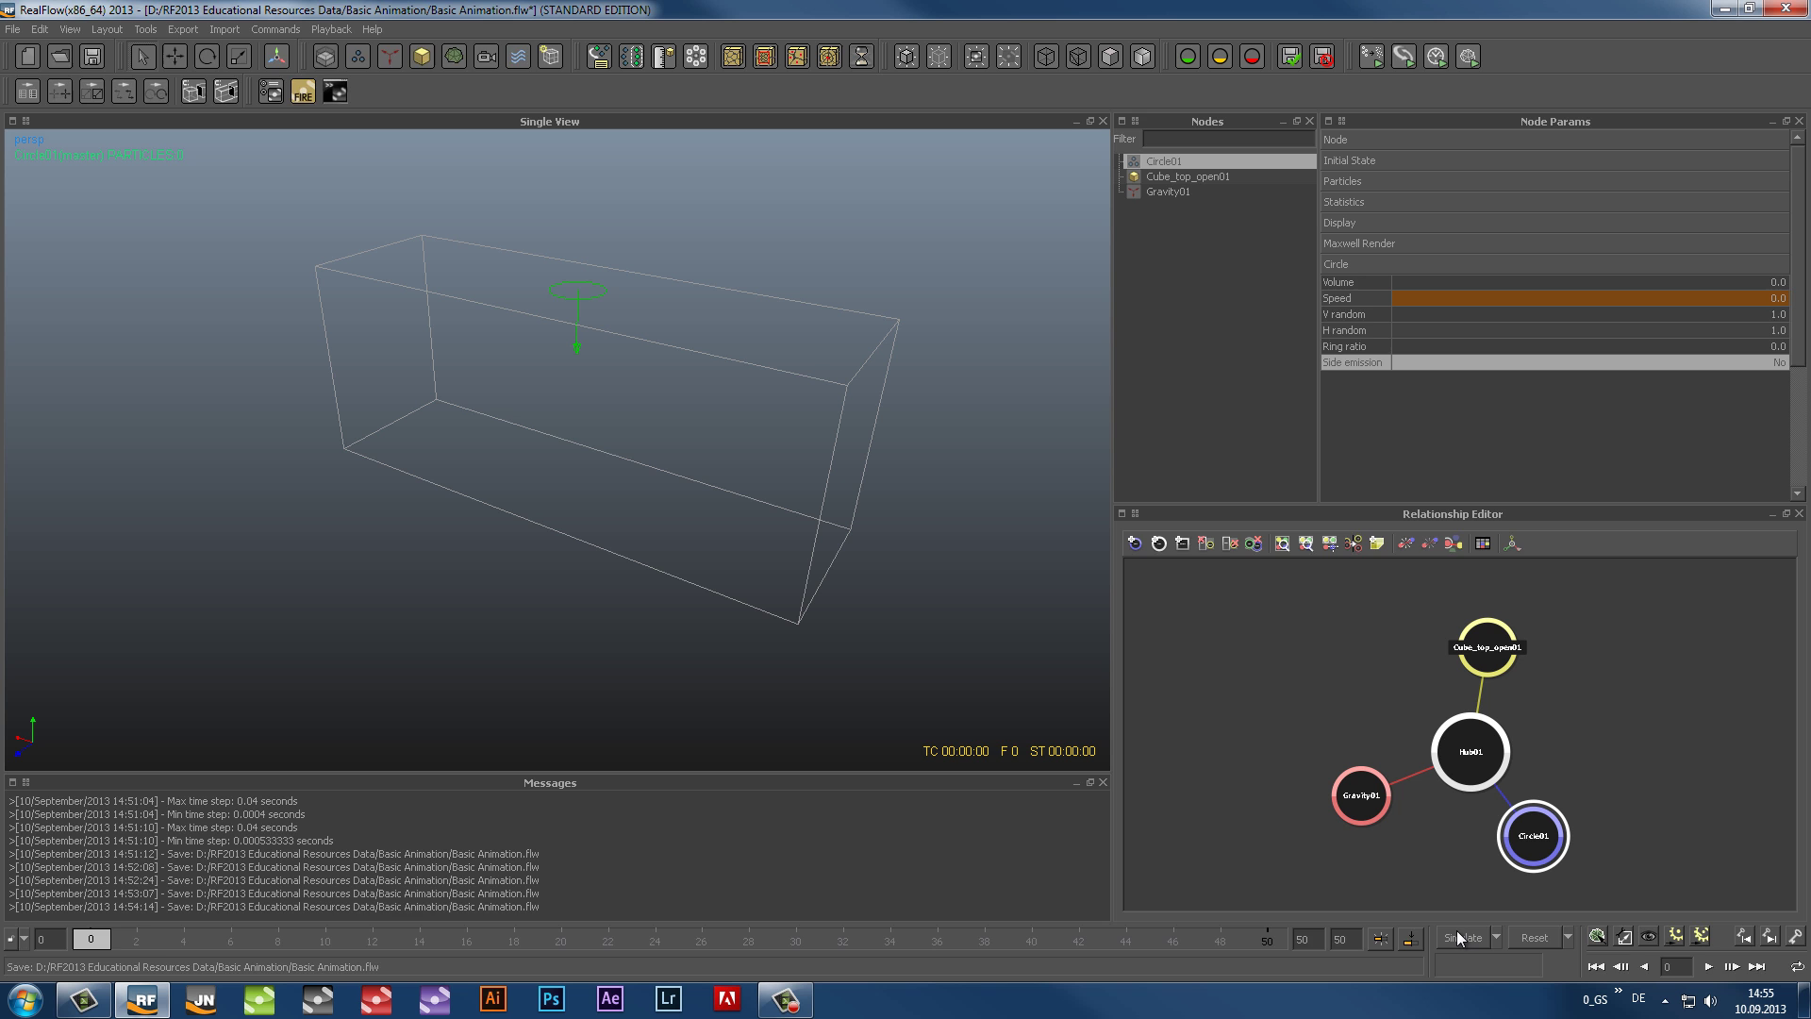
pyautogui.click(1457, 936)
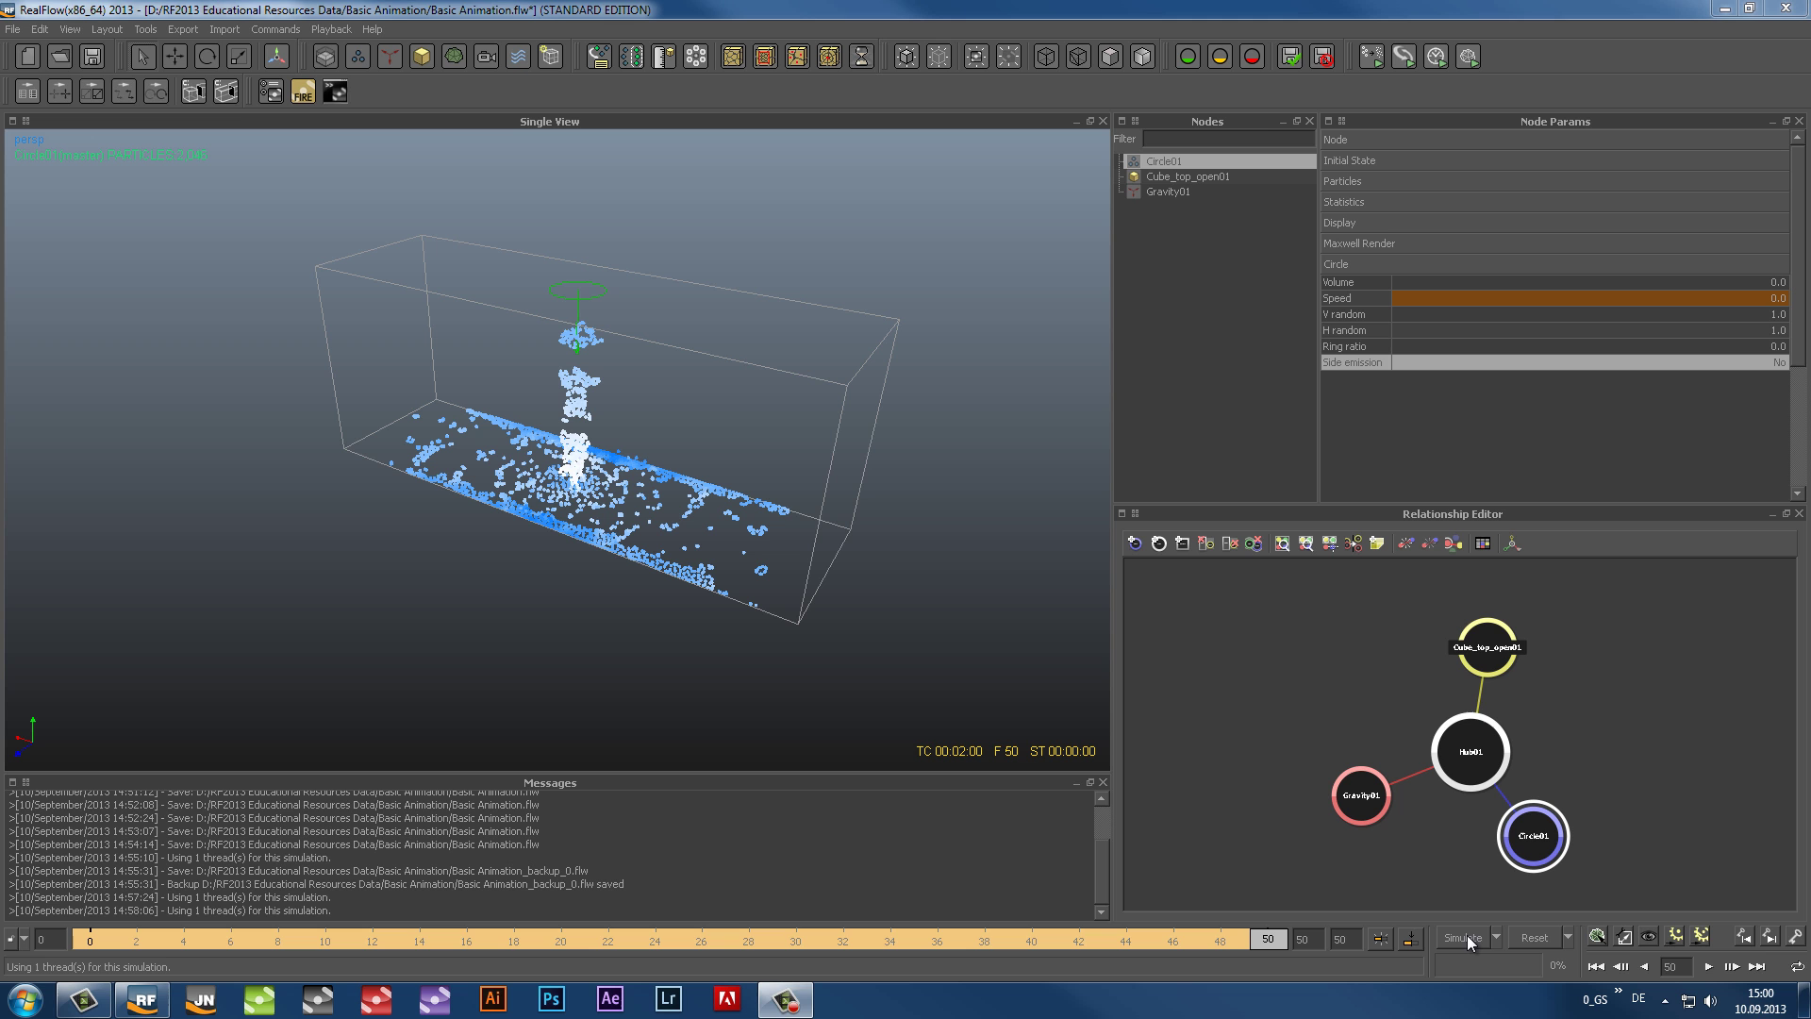
# Step: Reset the scene, move Circle01 along X to about 2.29 at frame 10, and add a Position.X key
pyautogui.click(1521, 932)
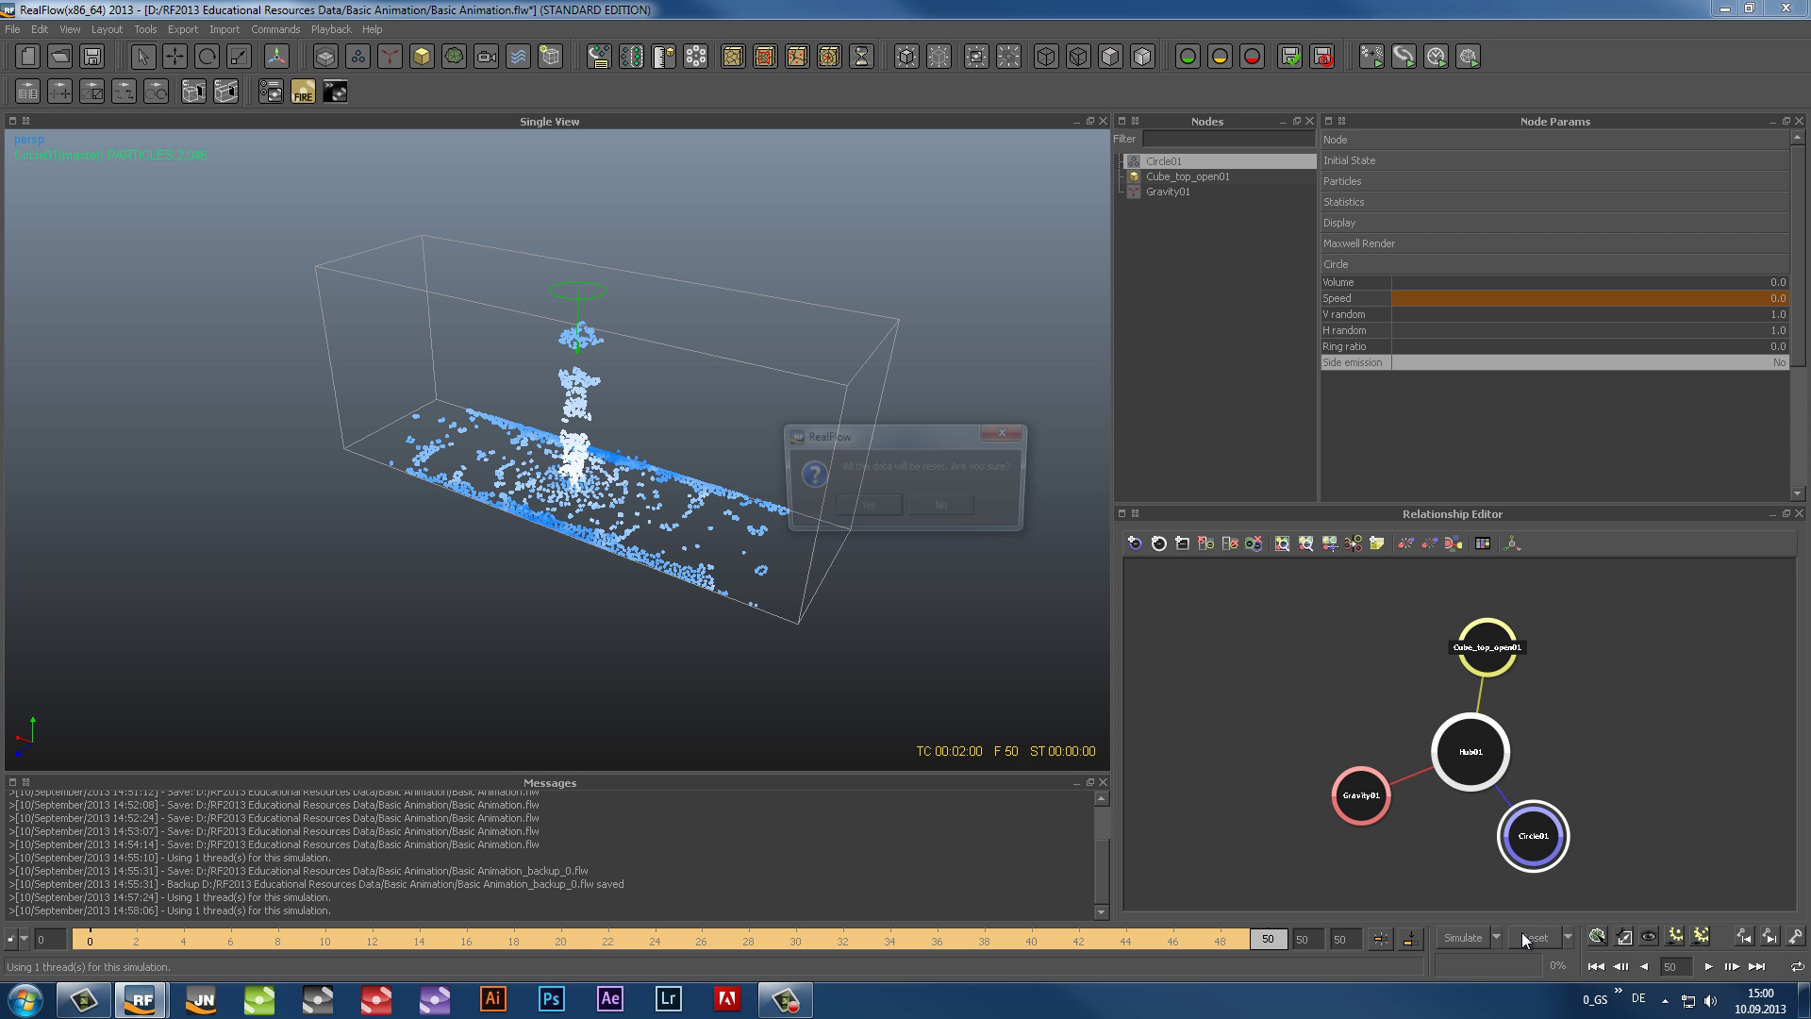
pyautogui.press('Return')
pyautogui.moveTo(109, 938); pyautogui.dragTo(325, 938)
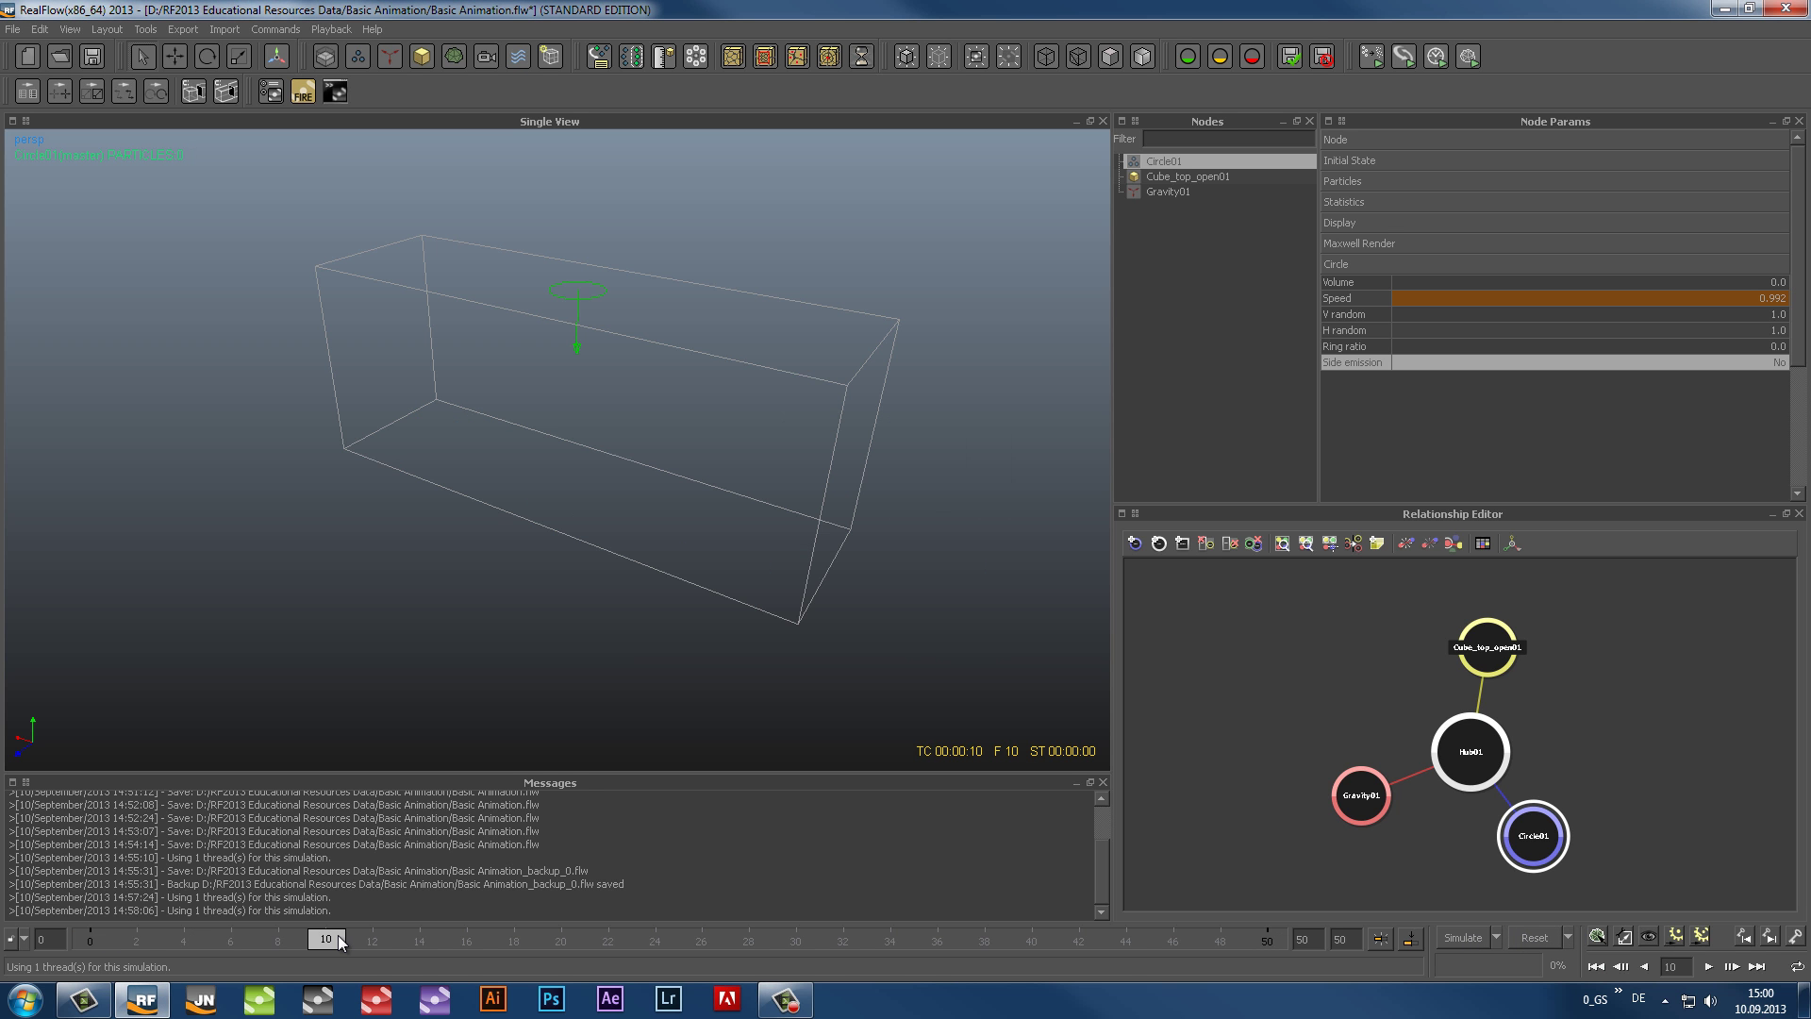
pyautogui.click(1365, 141)
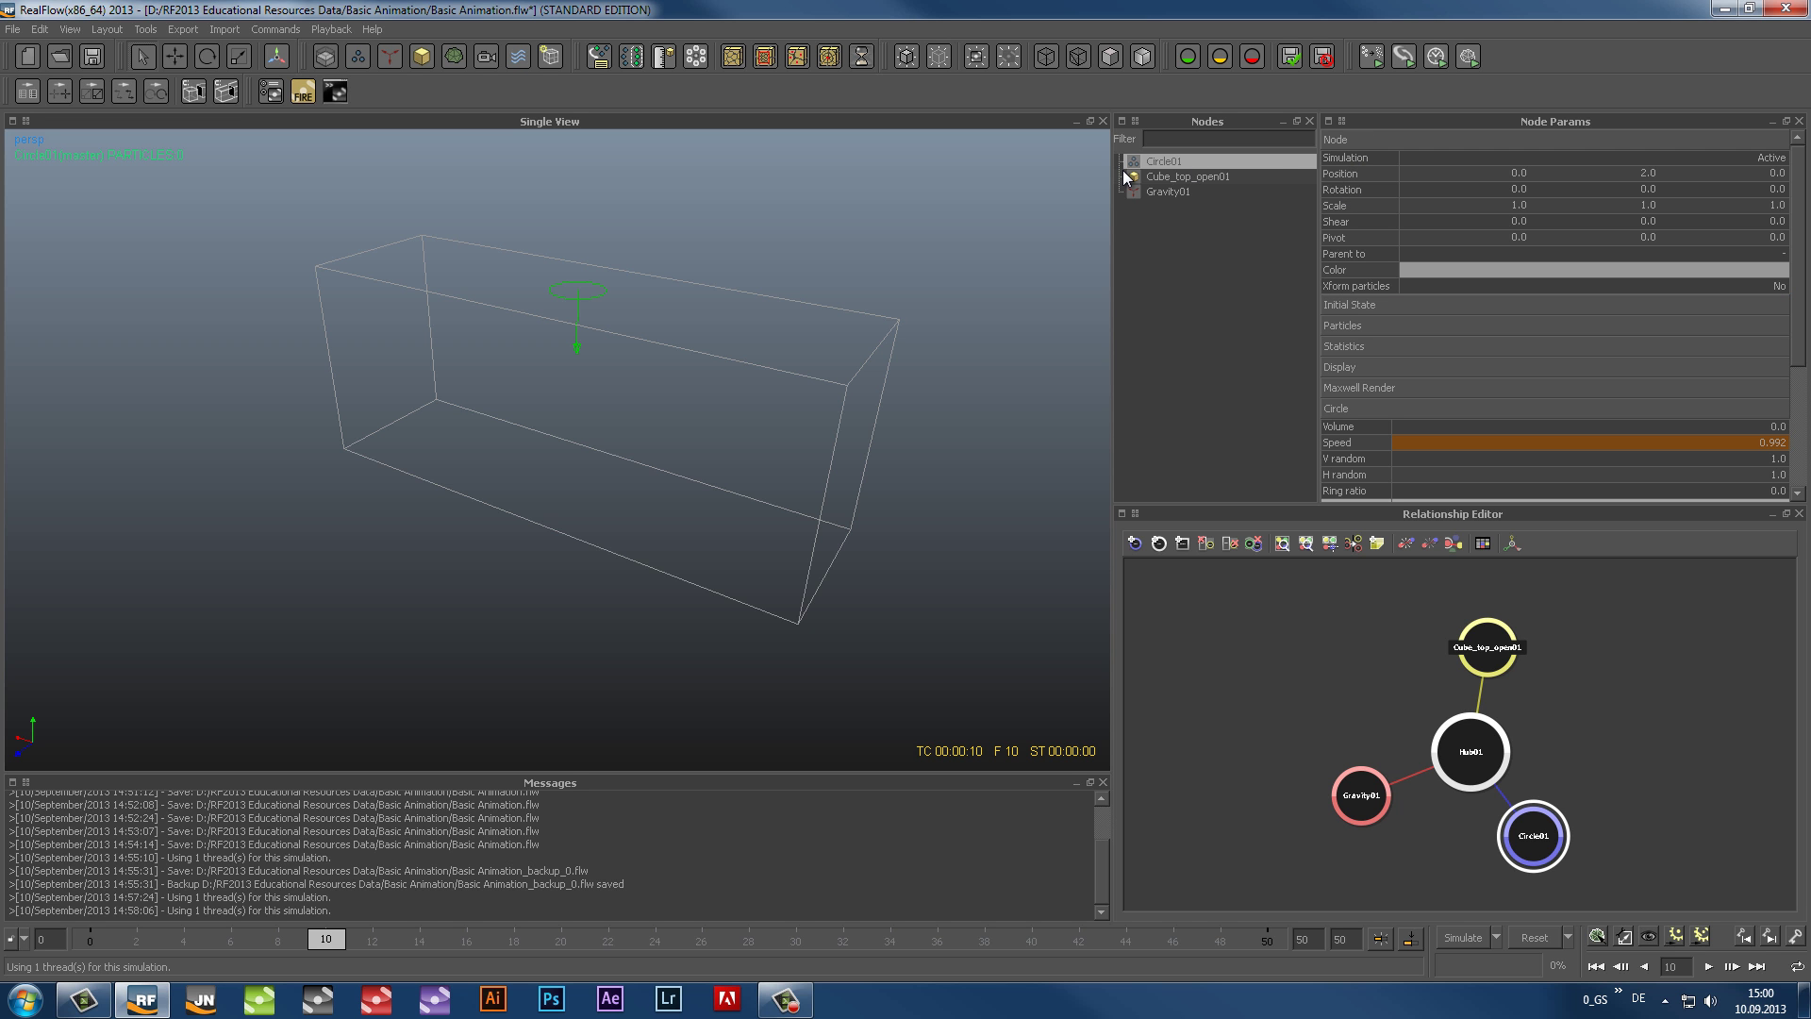
pyautogui.press('w')
pyautogui.moveTo(497, 286); pyautogui.dragTo(401, 266)
pyautogui.rightClick(1343, 172)
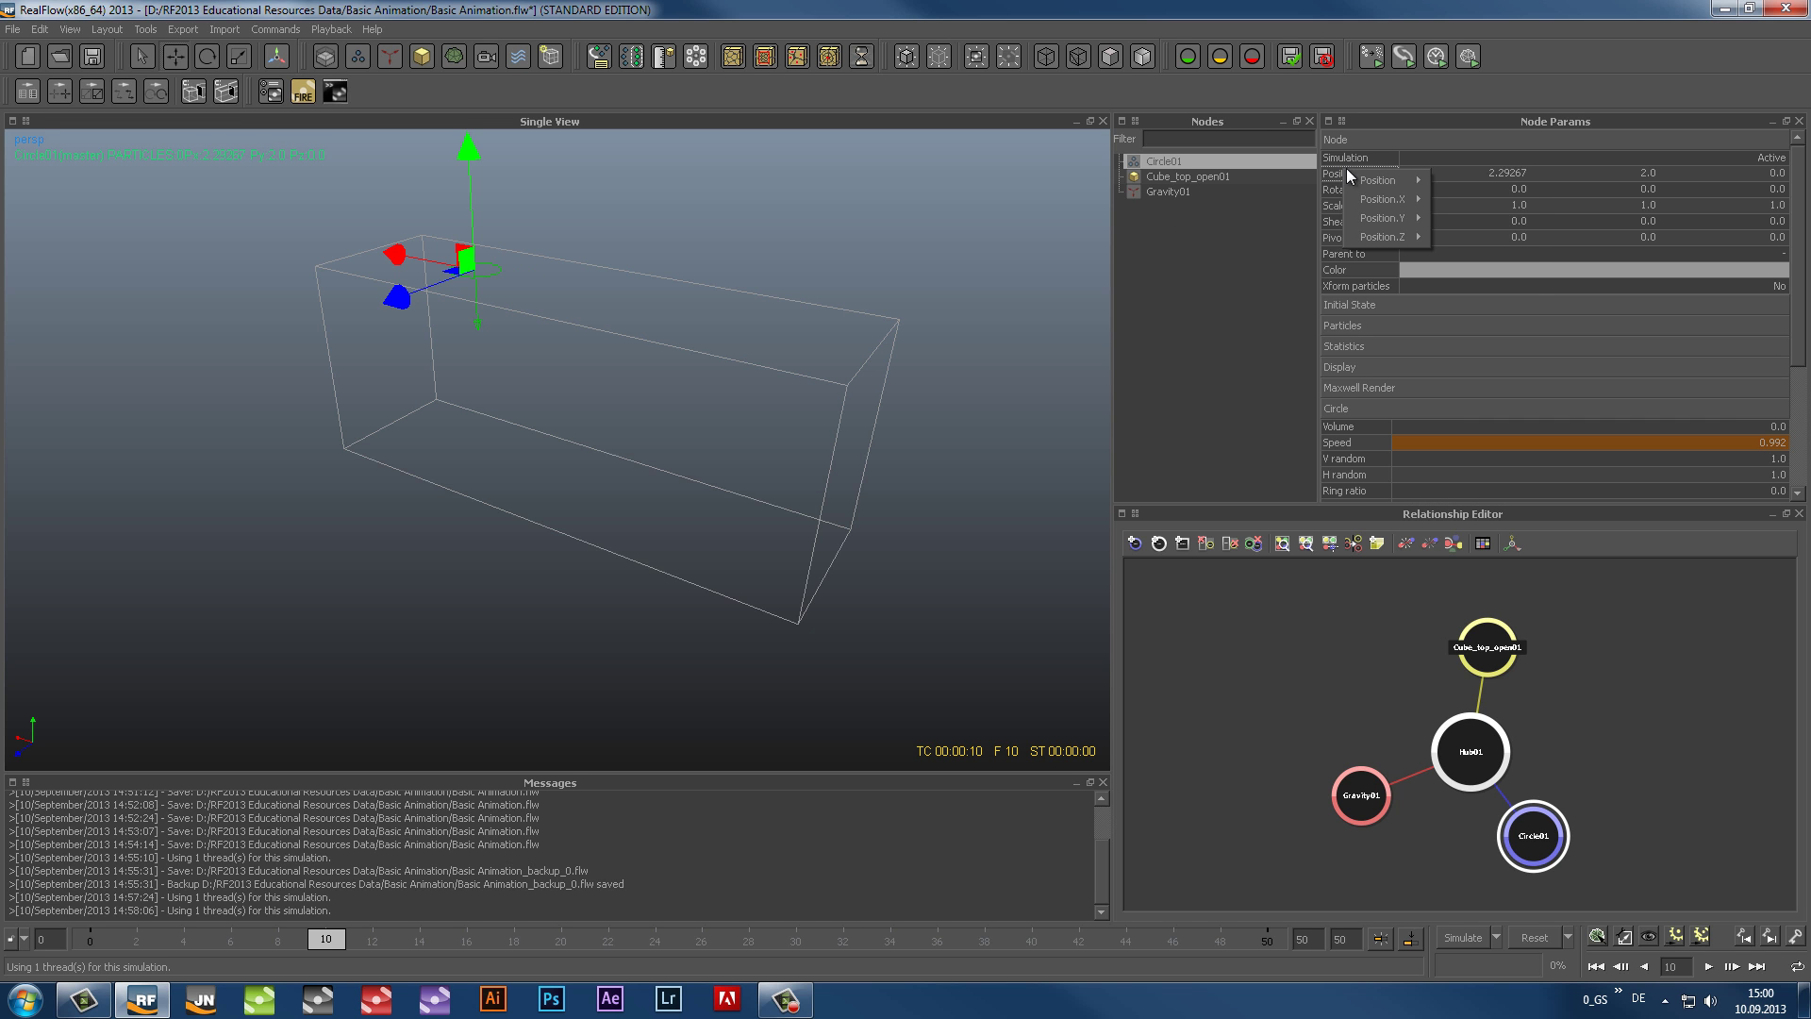
pyautogui.moveTo(1381, 199)
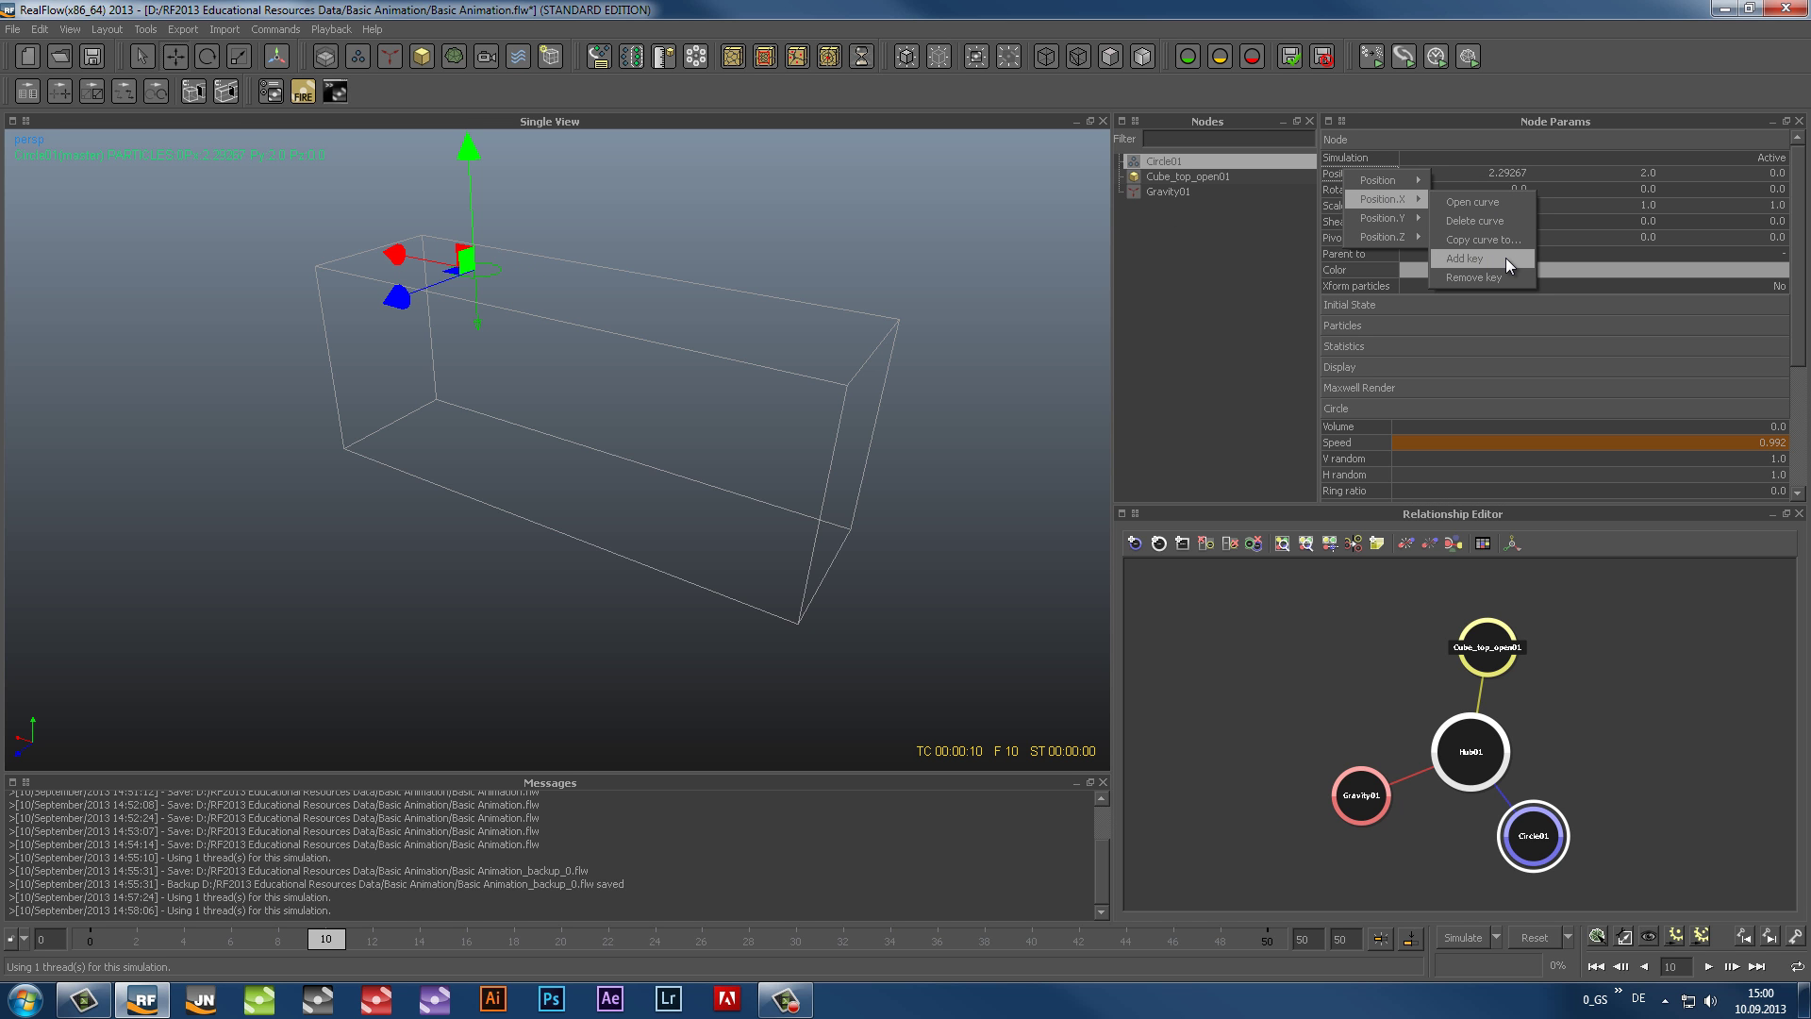
pyautogui.click(1505, 257)
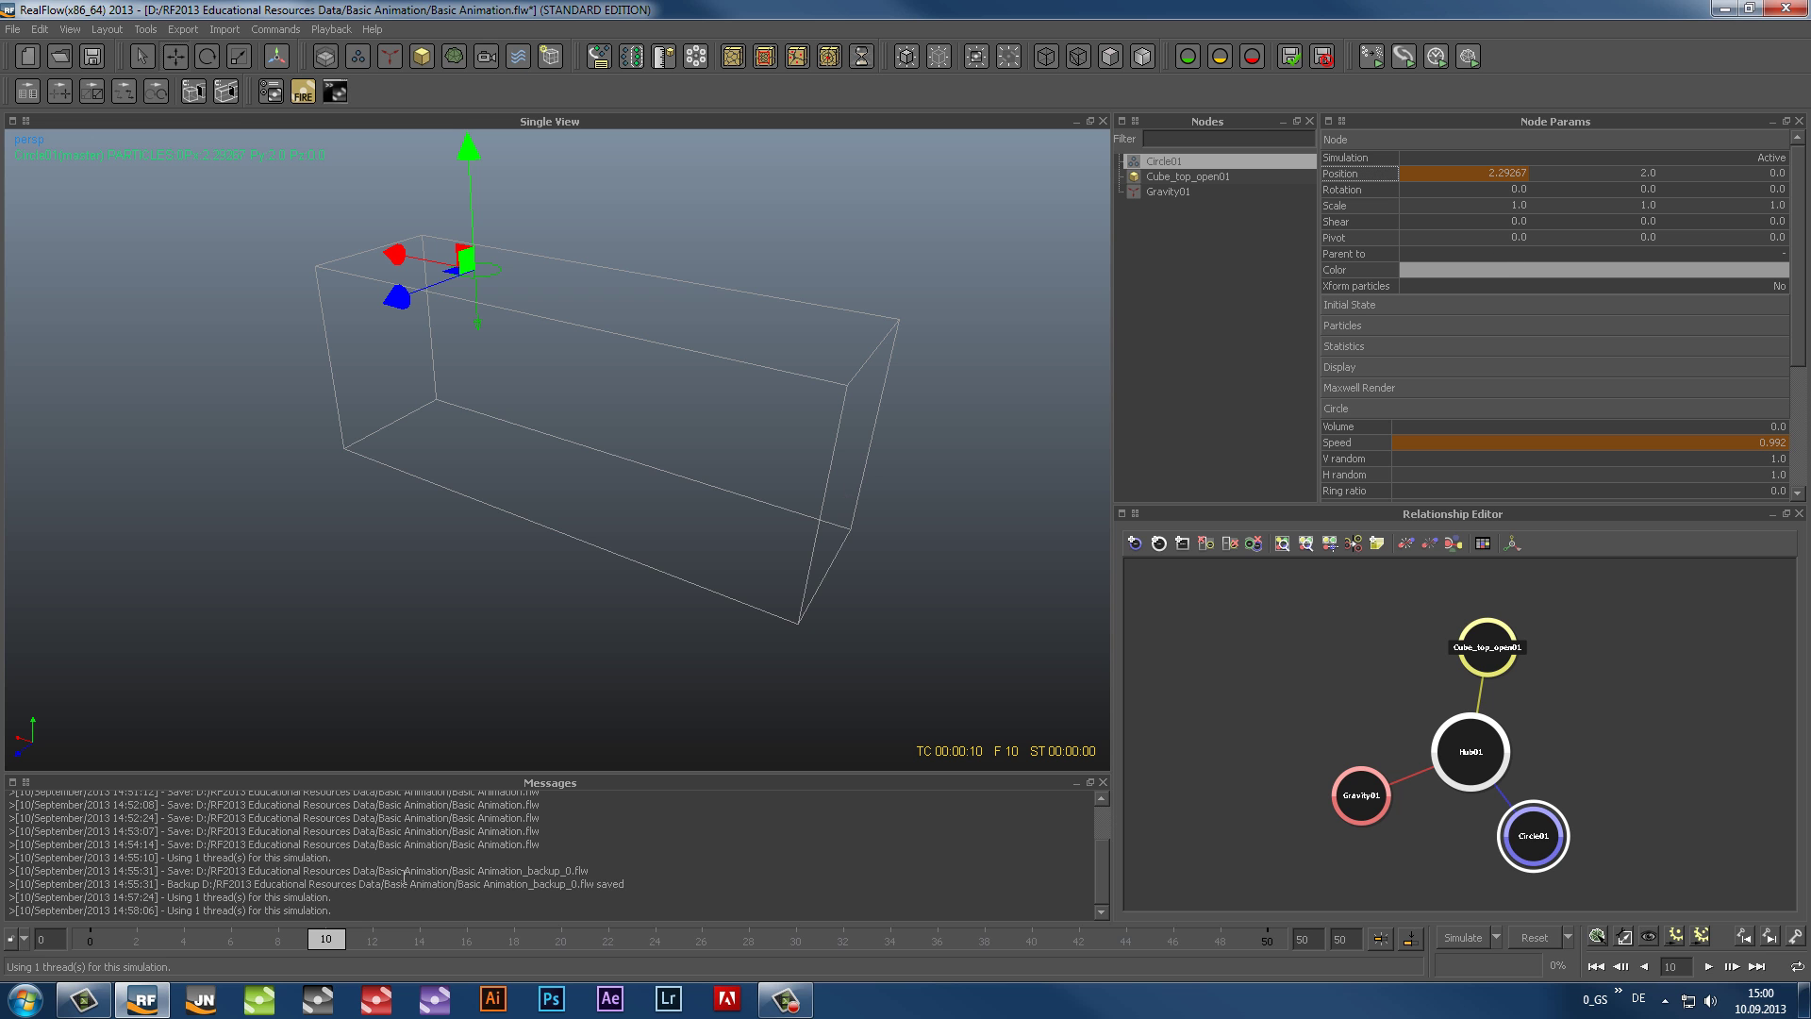
# Step: Move Circle01 along X to about -3.6 at frame 30 and add a Position.X key
pyautogui.moveTo(325, 940); pyautogui.dragTo(807, 940)
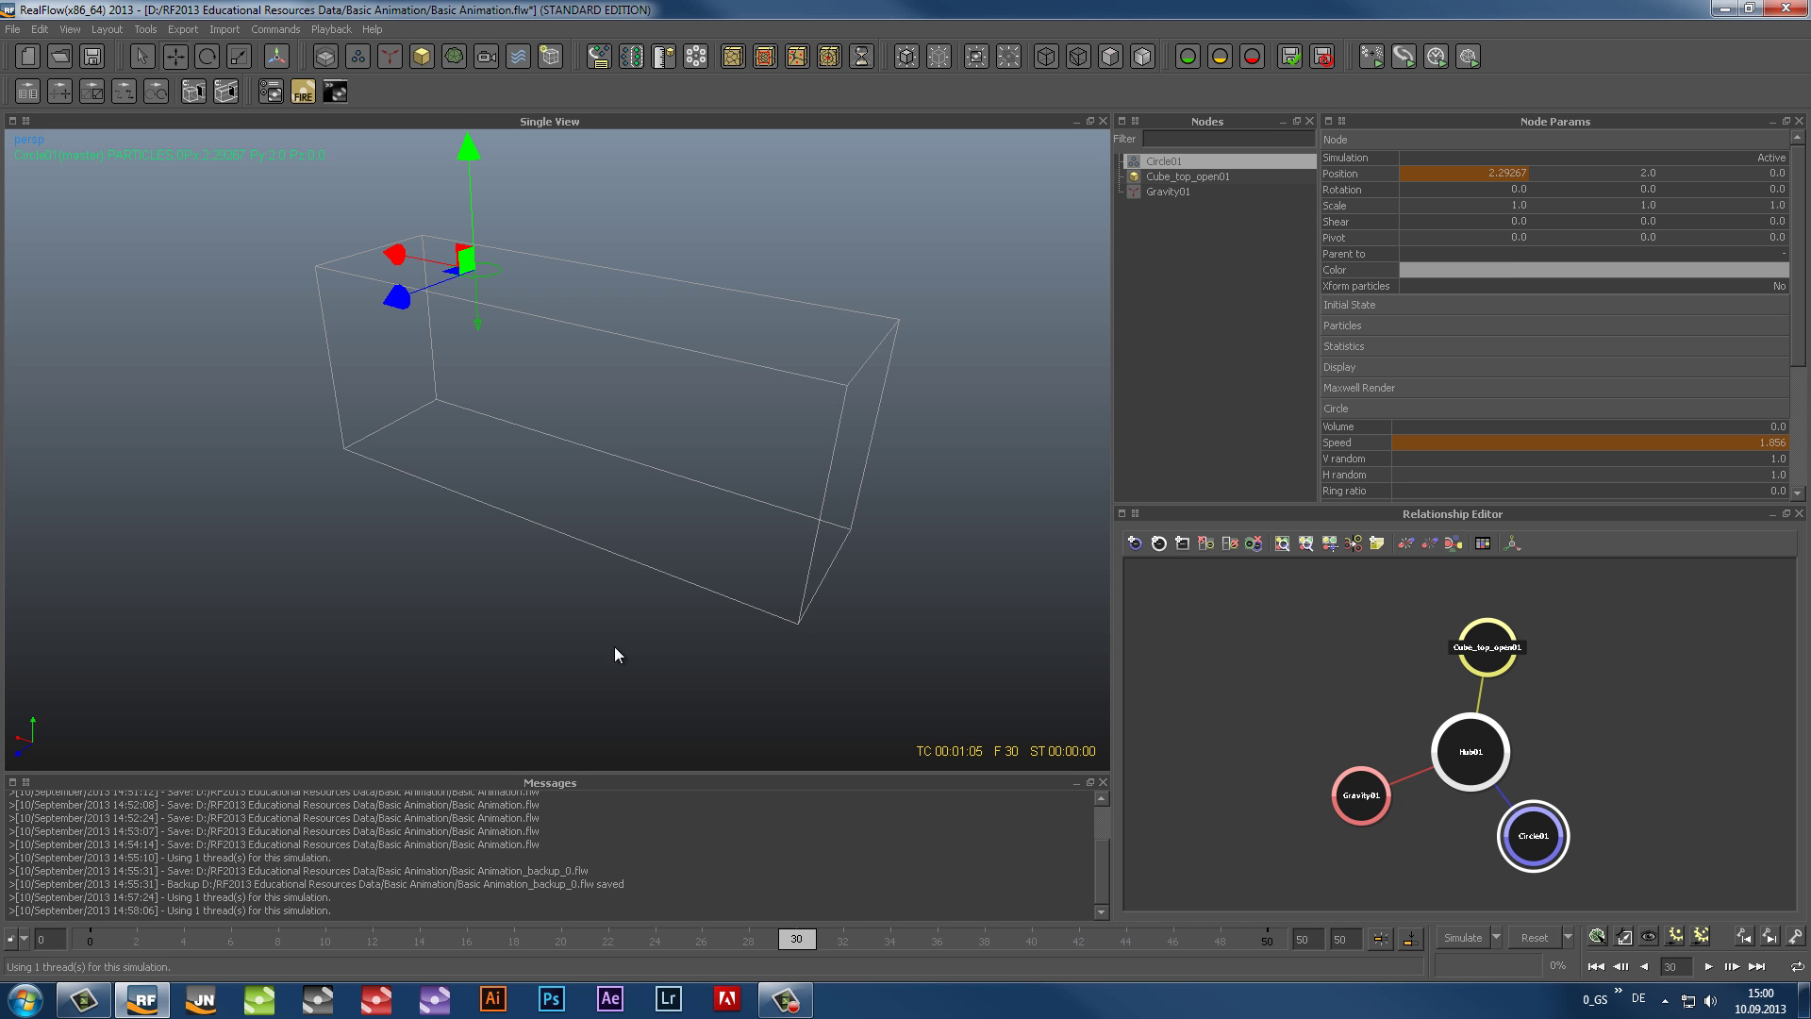
pyautogui.moveTo(420, 264); pyautogui.dragTo(704, 324)
pyautogui.rightClick(1492, 168)
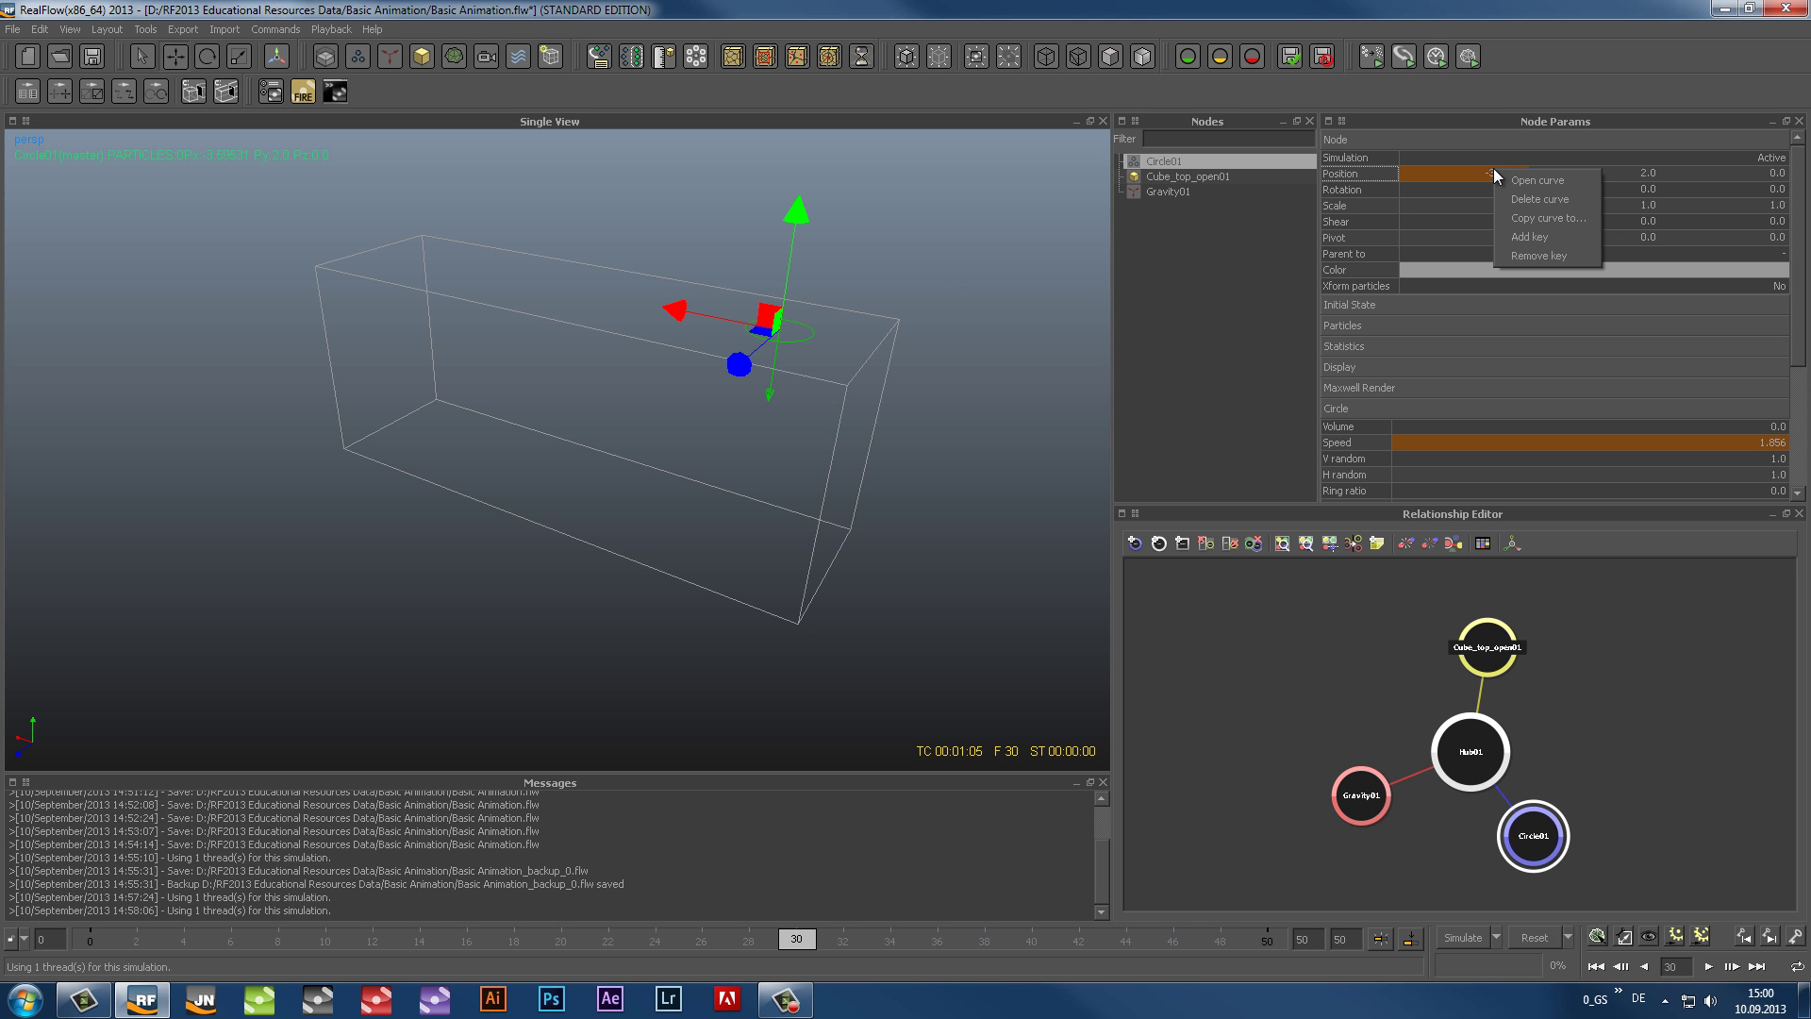
pyautogui.click(1567, 236)
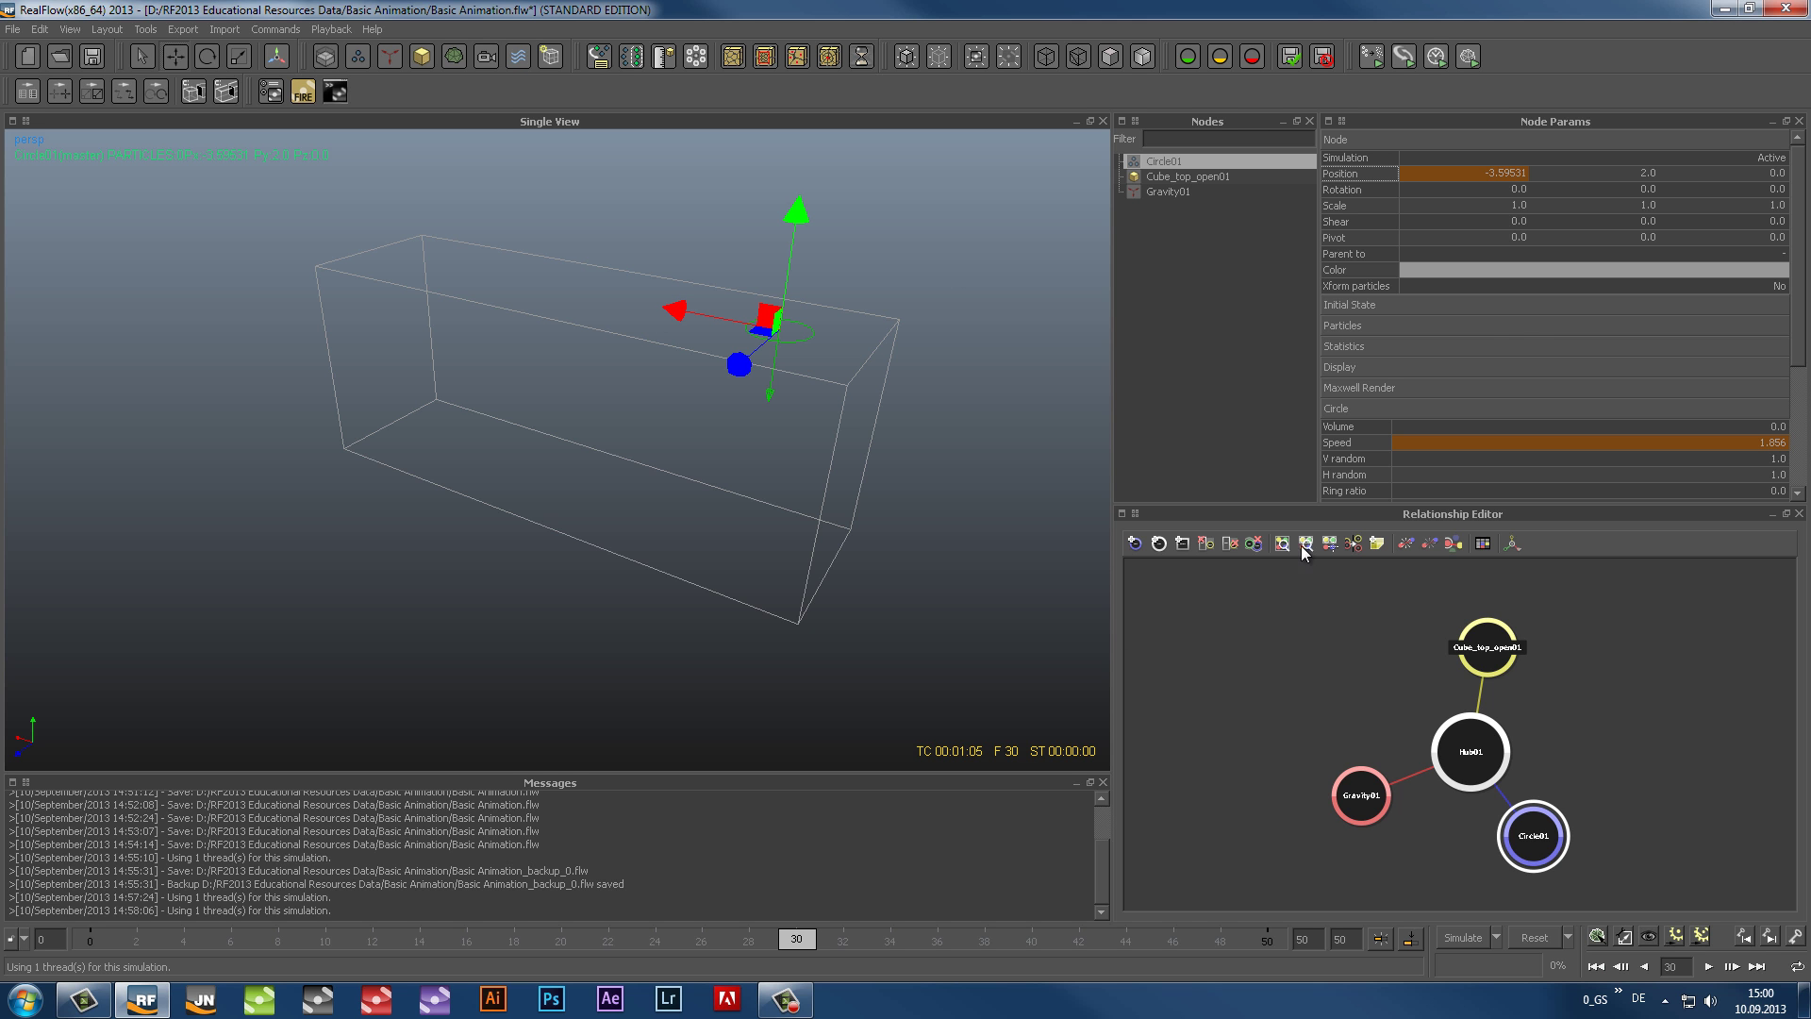
# Step: Reset the scene and simulate the particles with the emitter moving along X
pyautogui.moveTo(799, 940); pyautogui.dragTo(611, 948)
pyautogui.click(1534, 937)
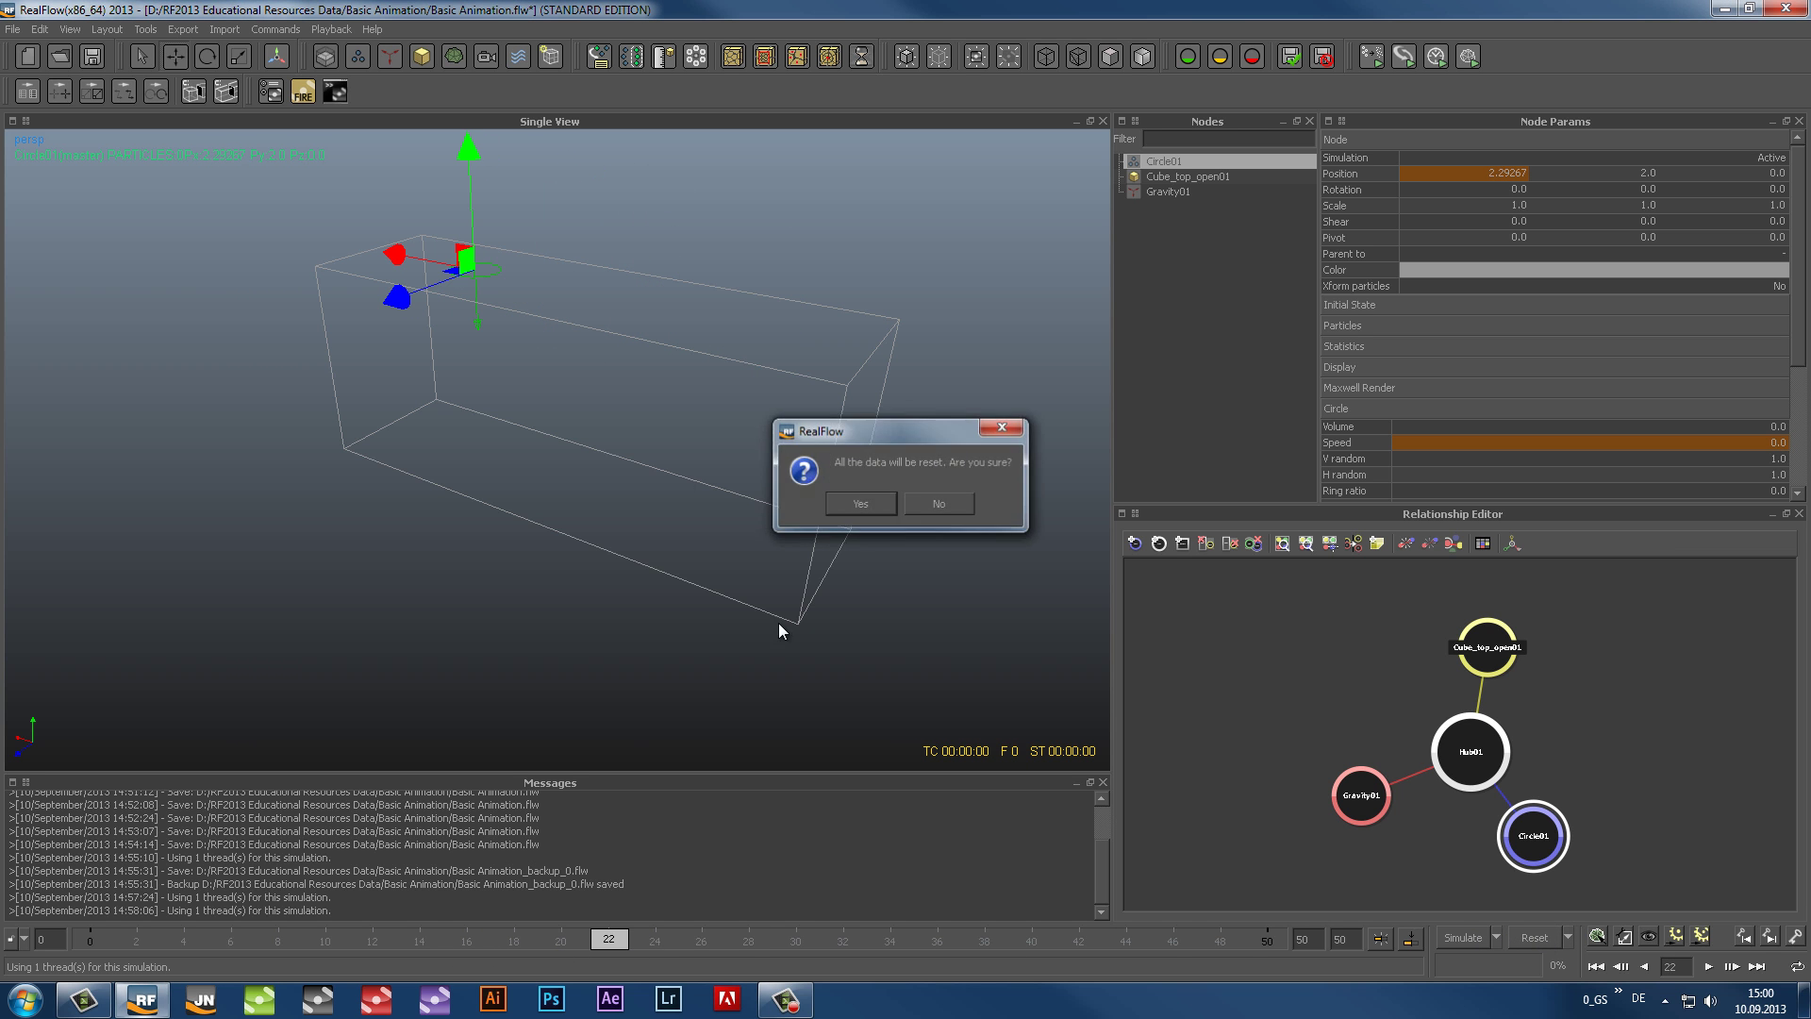
pyautogui.click(808, 498)
pyautogui.click(142, 57)
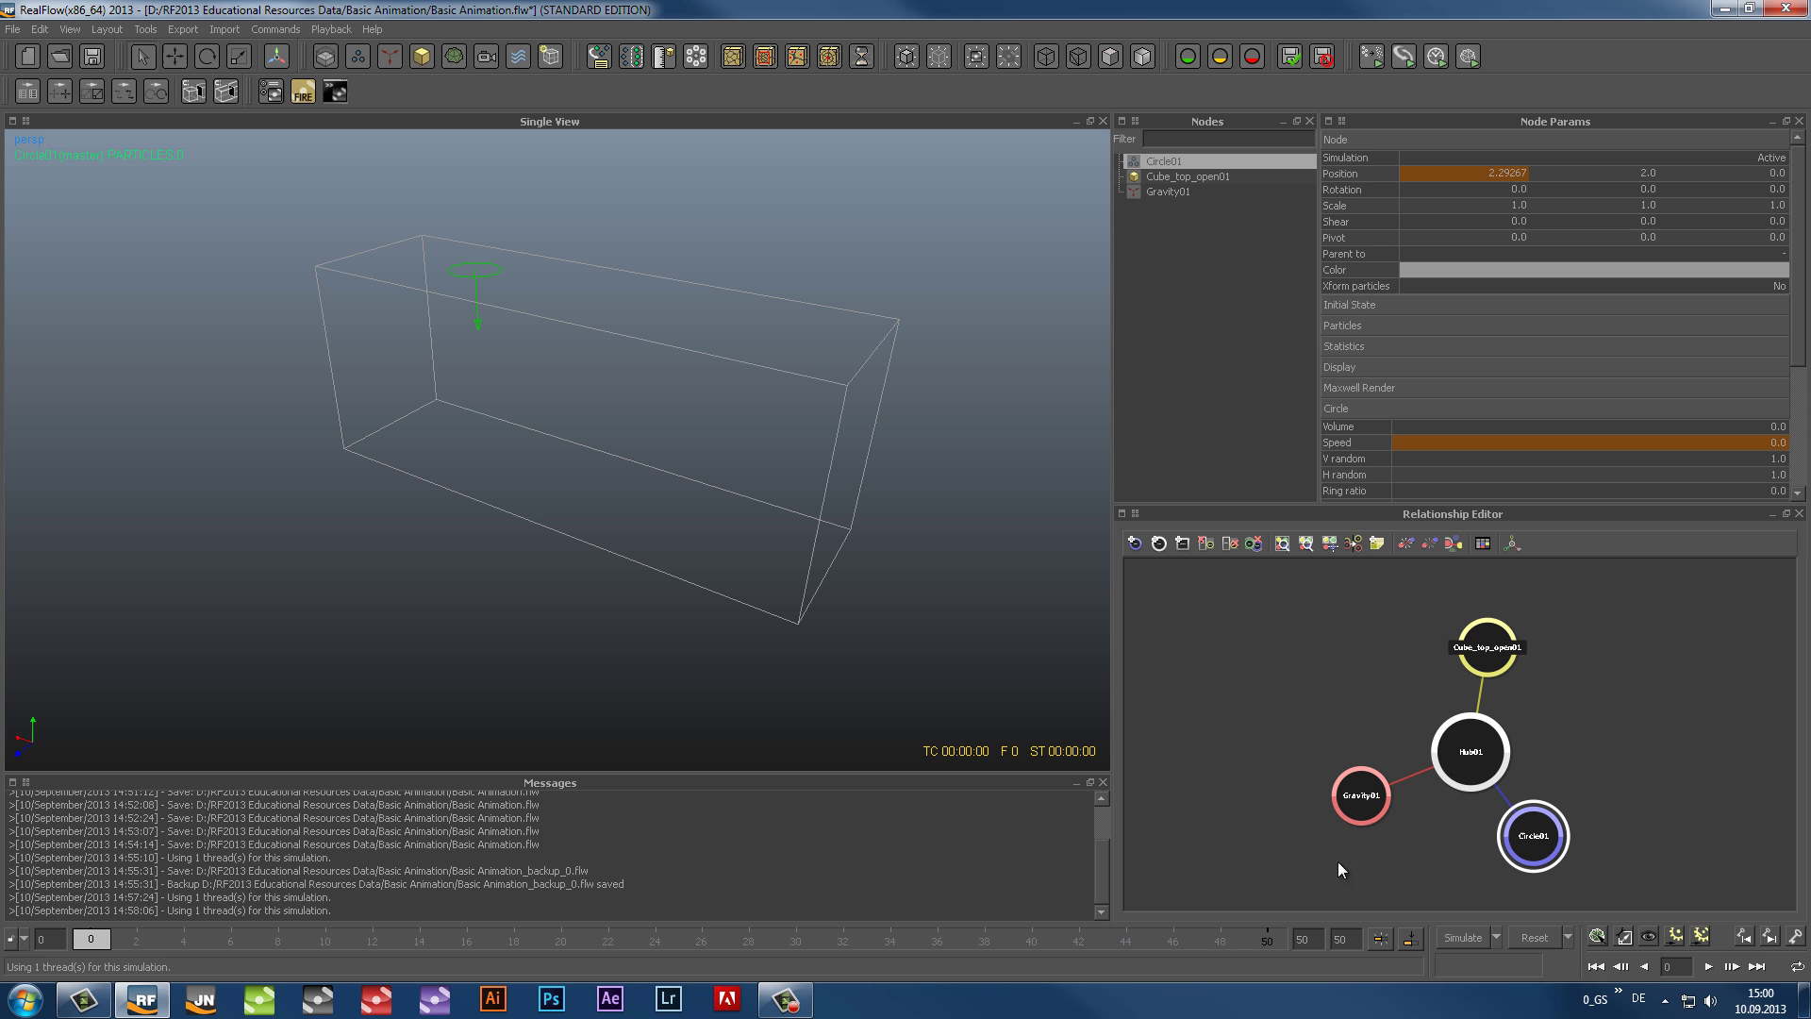
pyautogui.click(1449, 936)
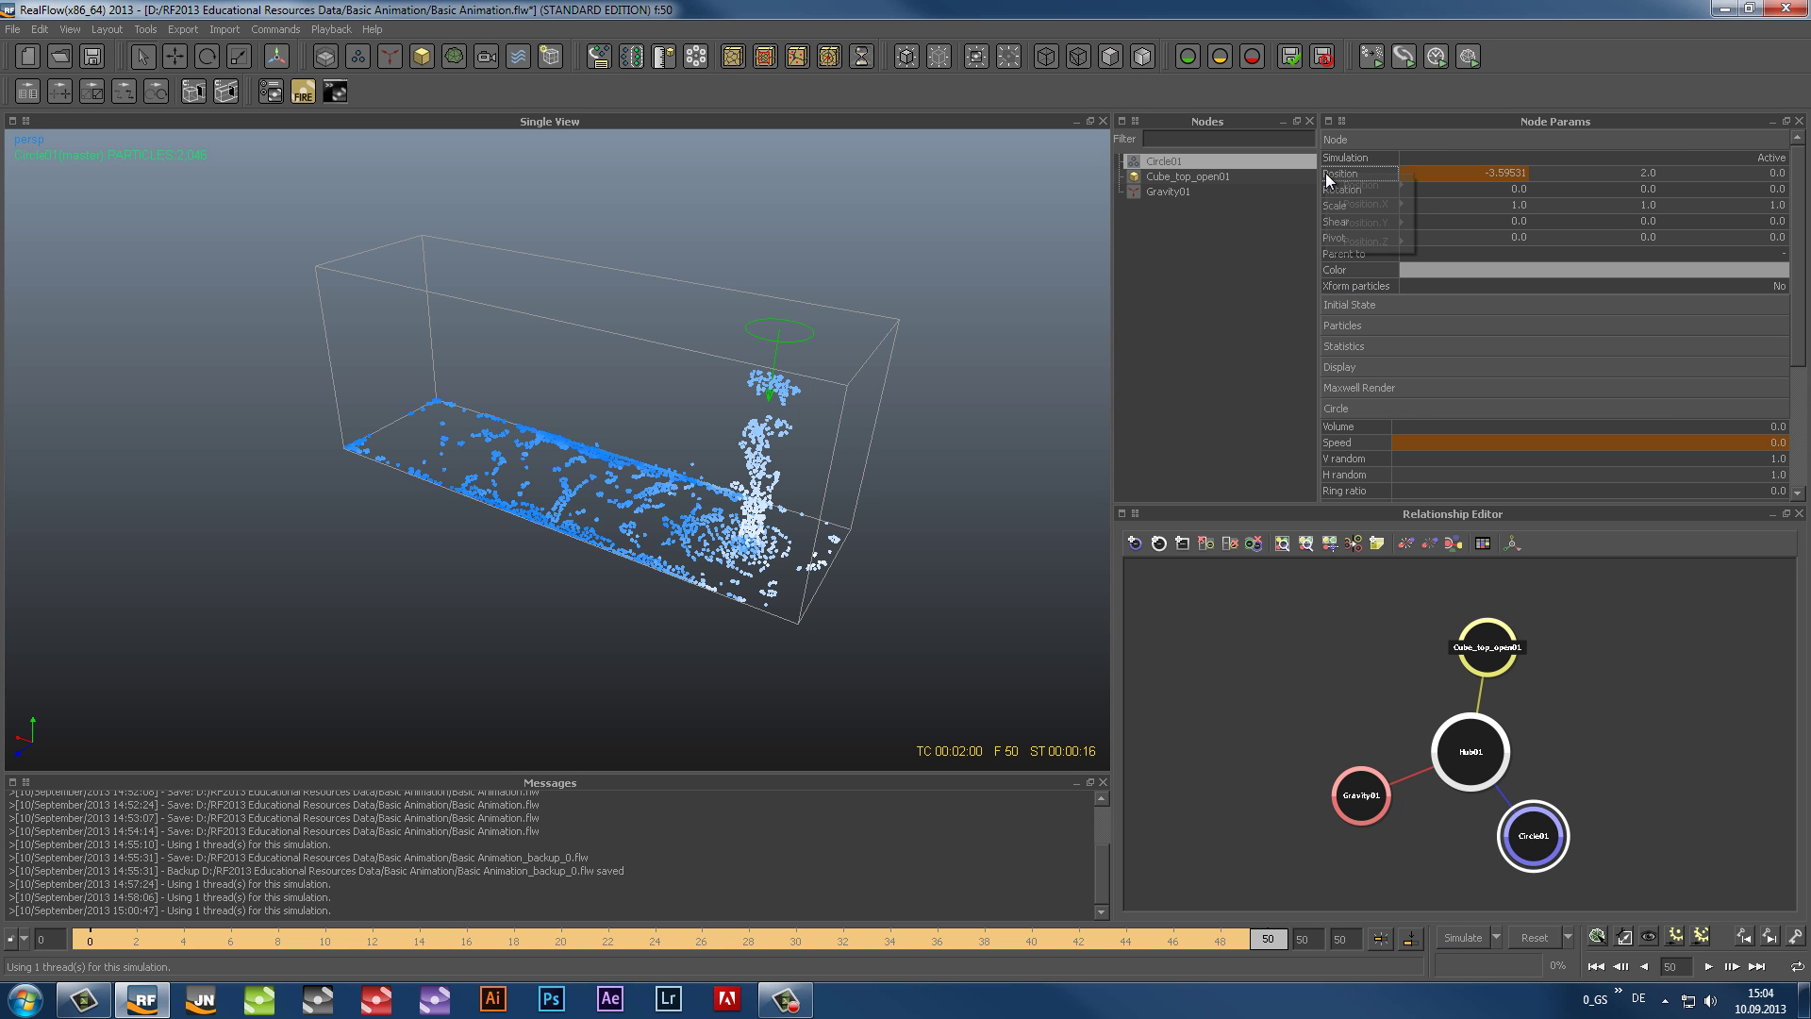
# Step: Examine the commands for keying all position axes or adding position, rotation, scale and transformation keys to Circle01
pyautogui.rightClick(1326, 172)
pyautogui.moveTo(1334, 184)
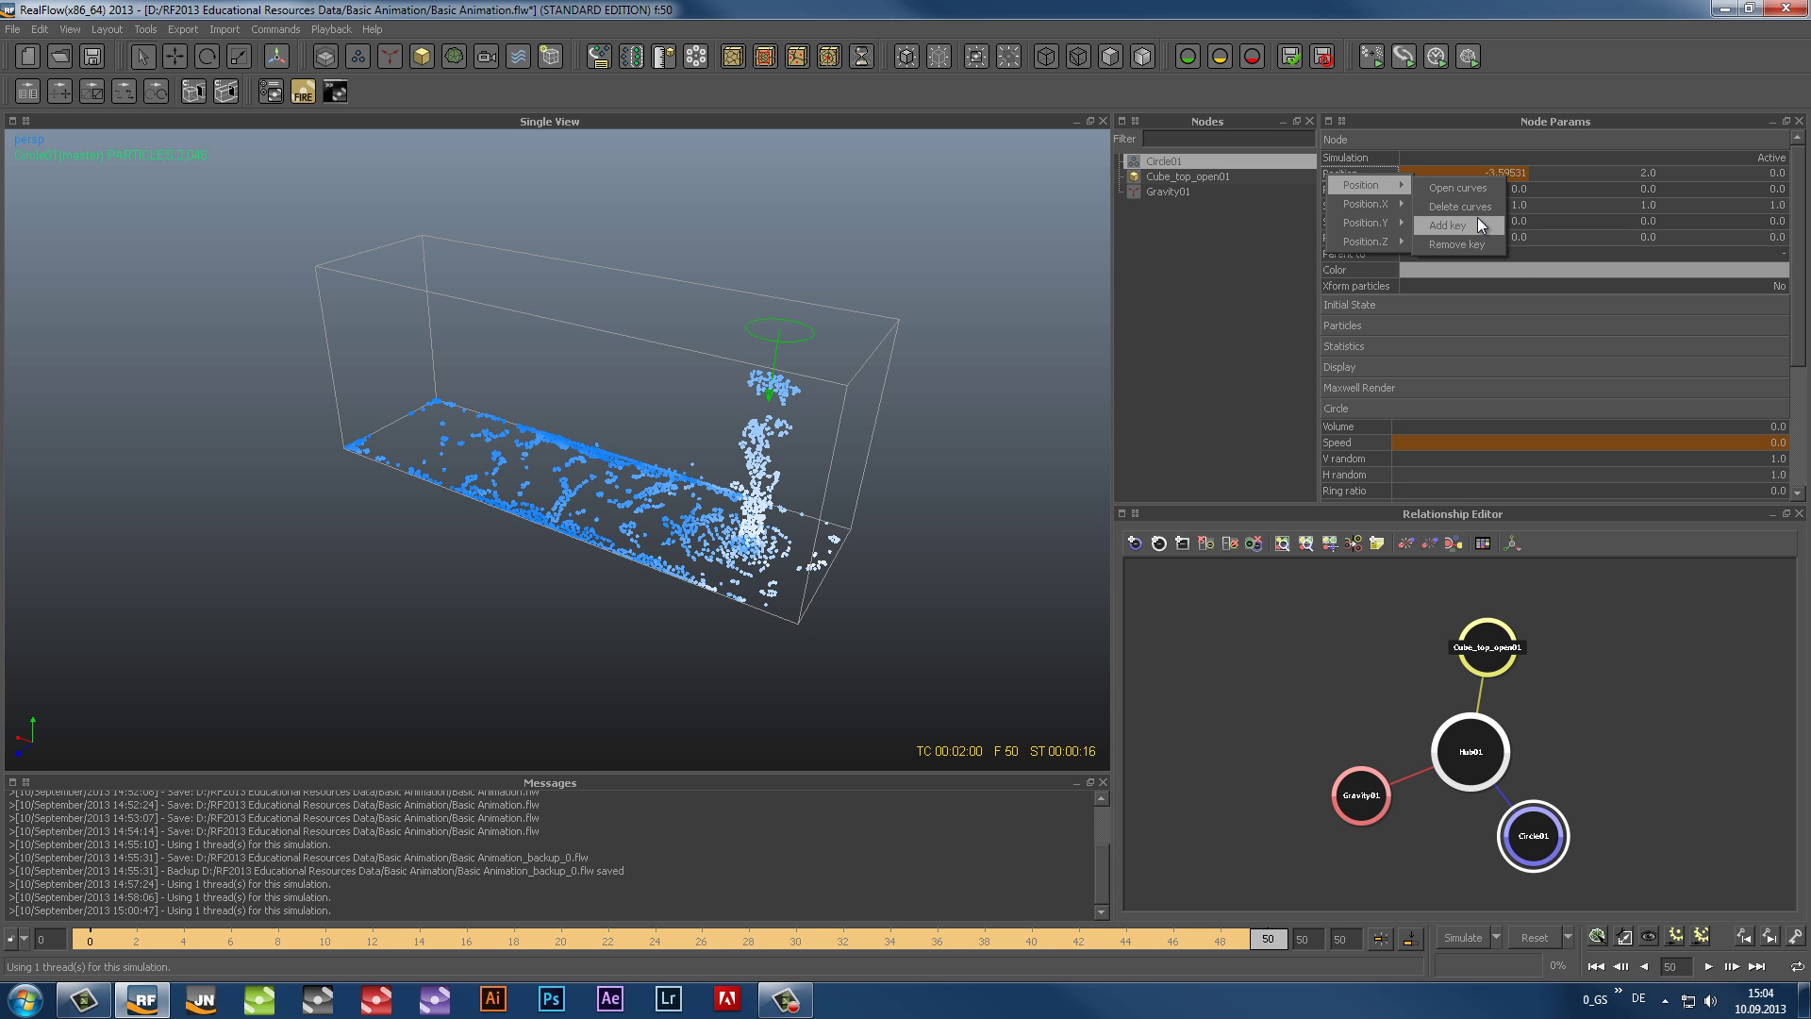
pyautogui.click(1796, 938)
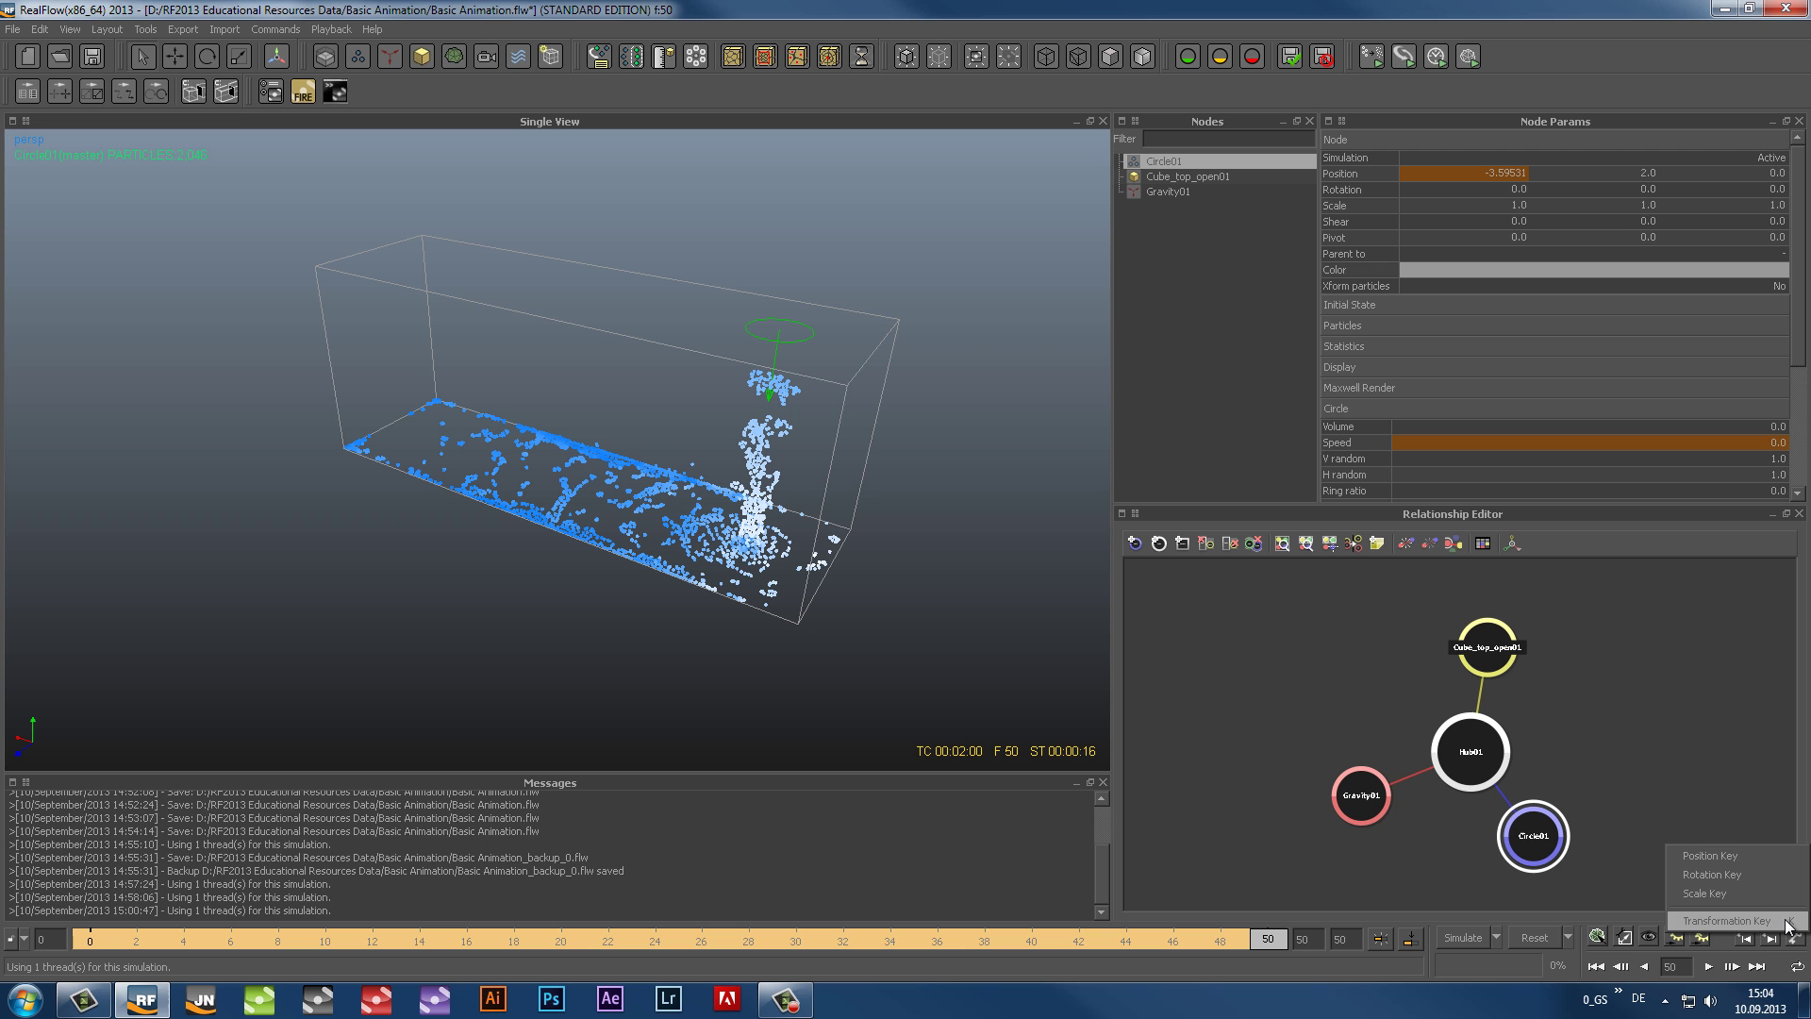
pyautogui.click(1785, 921)
pyautogui.click(43, 29)
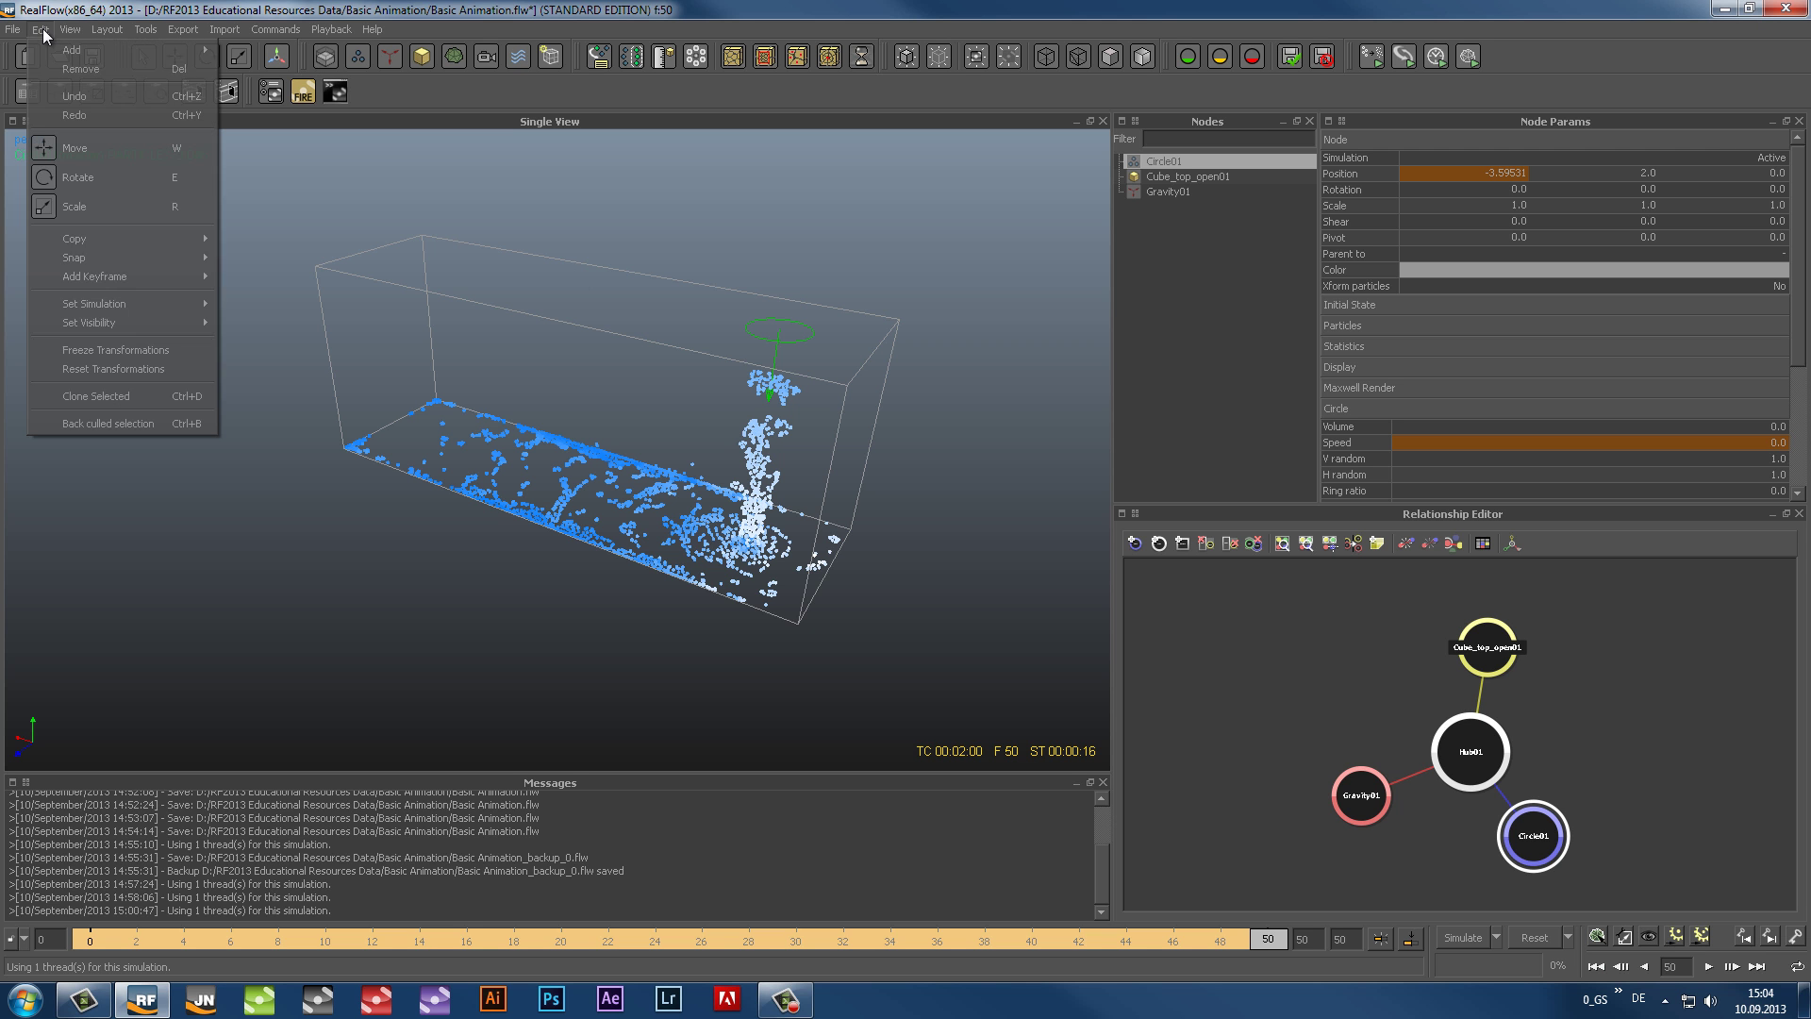
pyautogui.moveTo(140, 273)
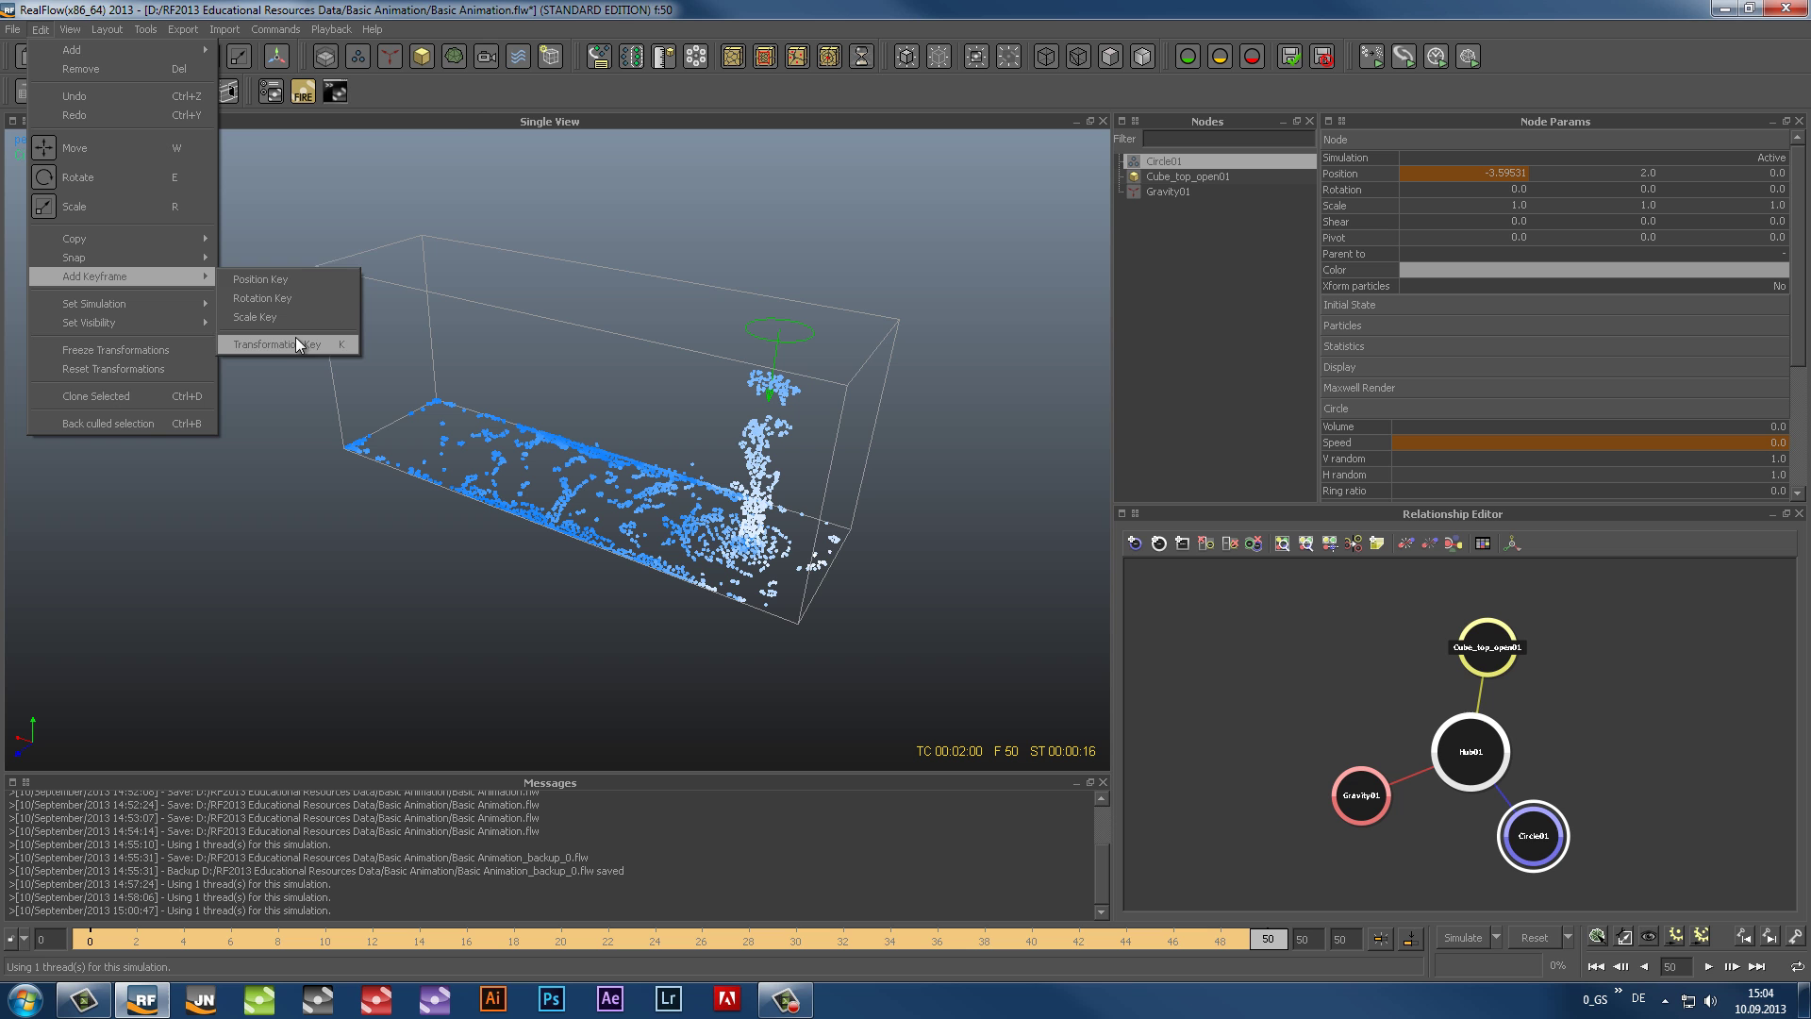
pyautogui.click(469, 92)
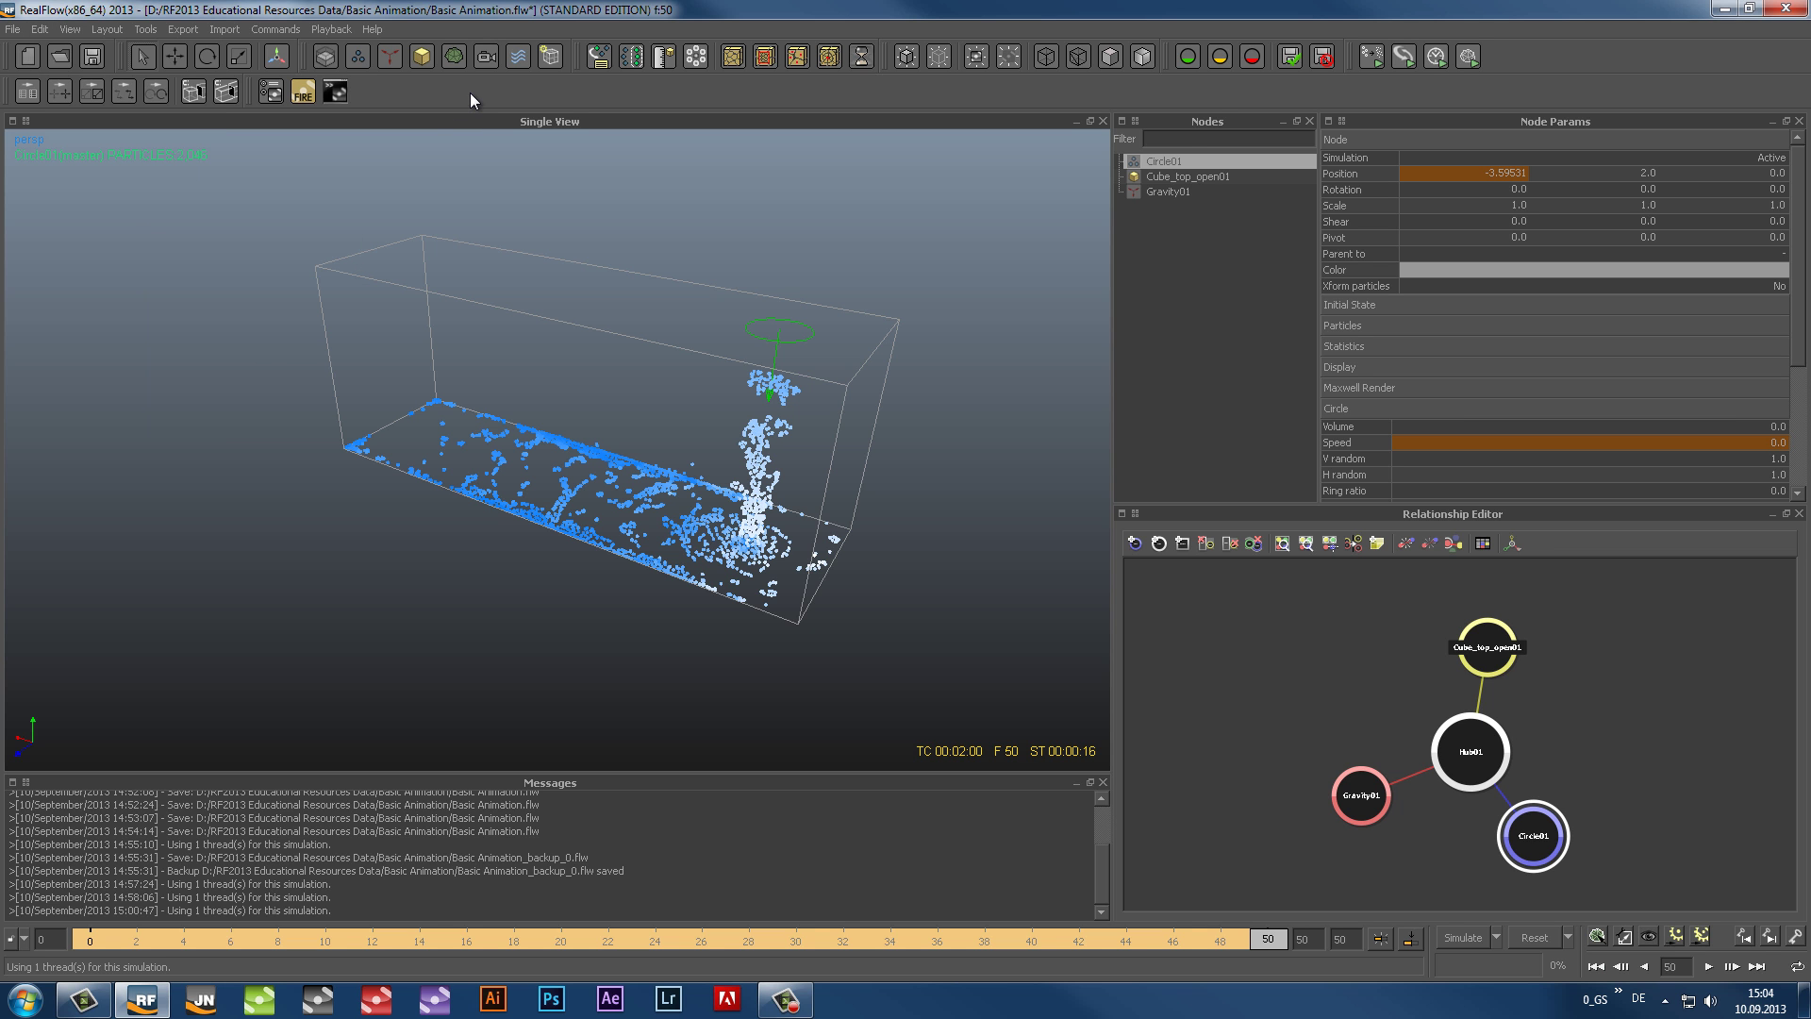
pyautogui.click(277, 58)
pyautogui.click(277, 59)
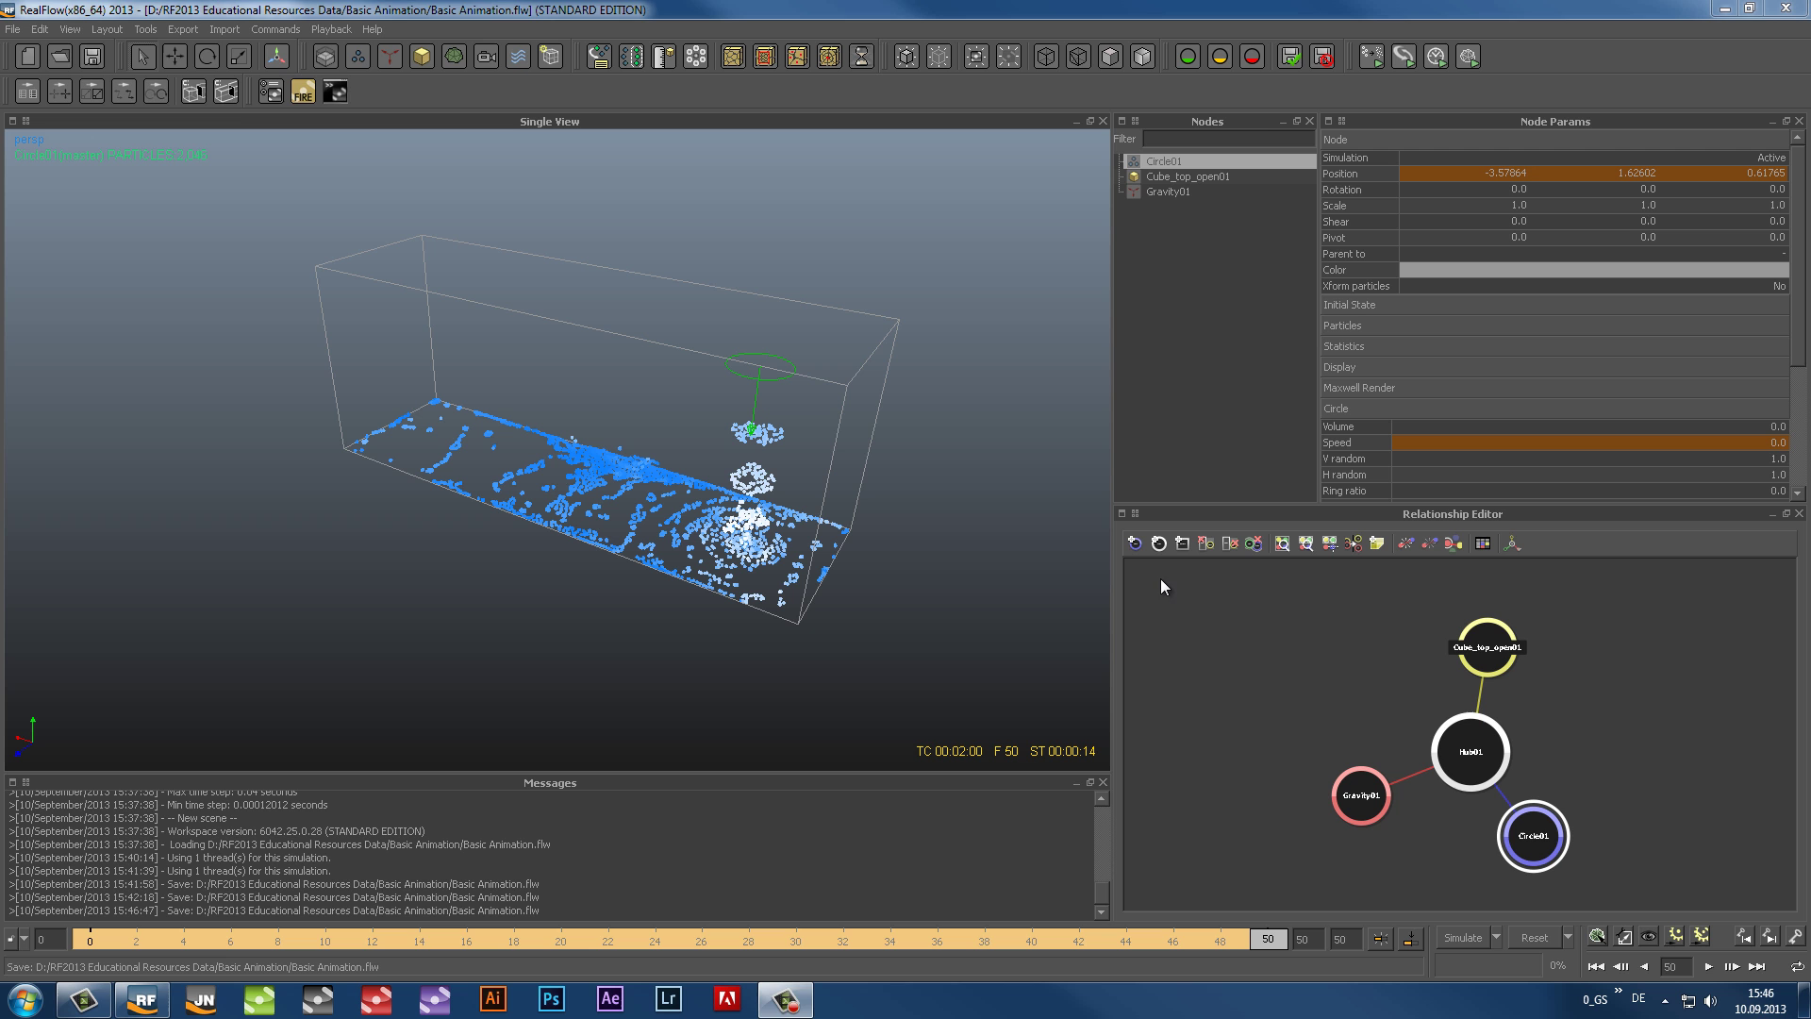
# Step: Open the Circle01 emitter's Speed curve in the Curve Editor
pyautogui.click(103, 30)
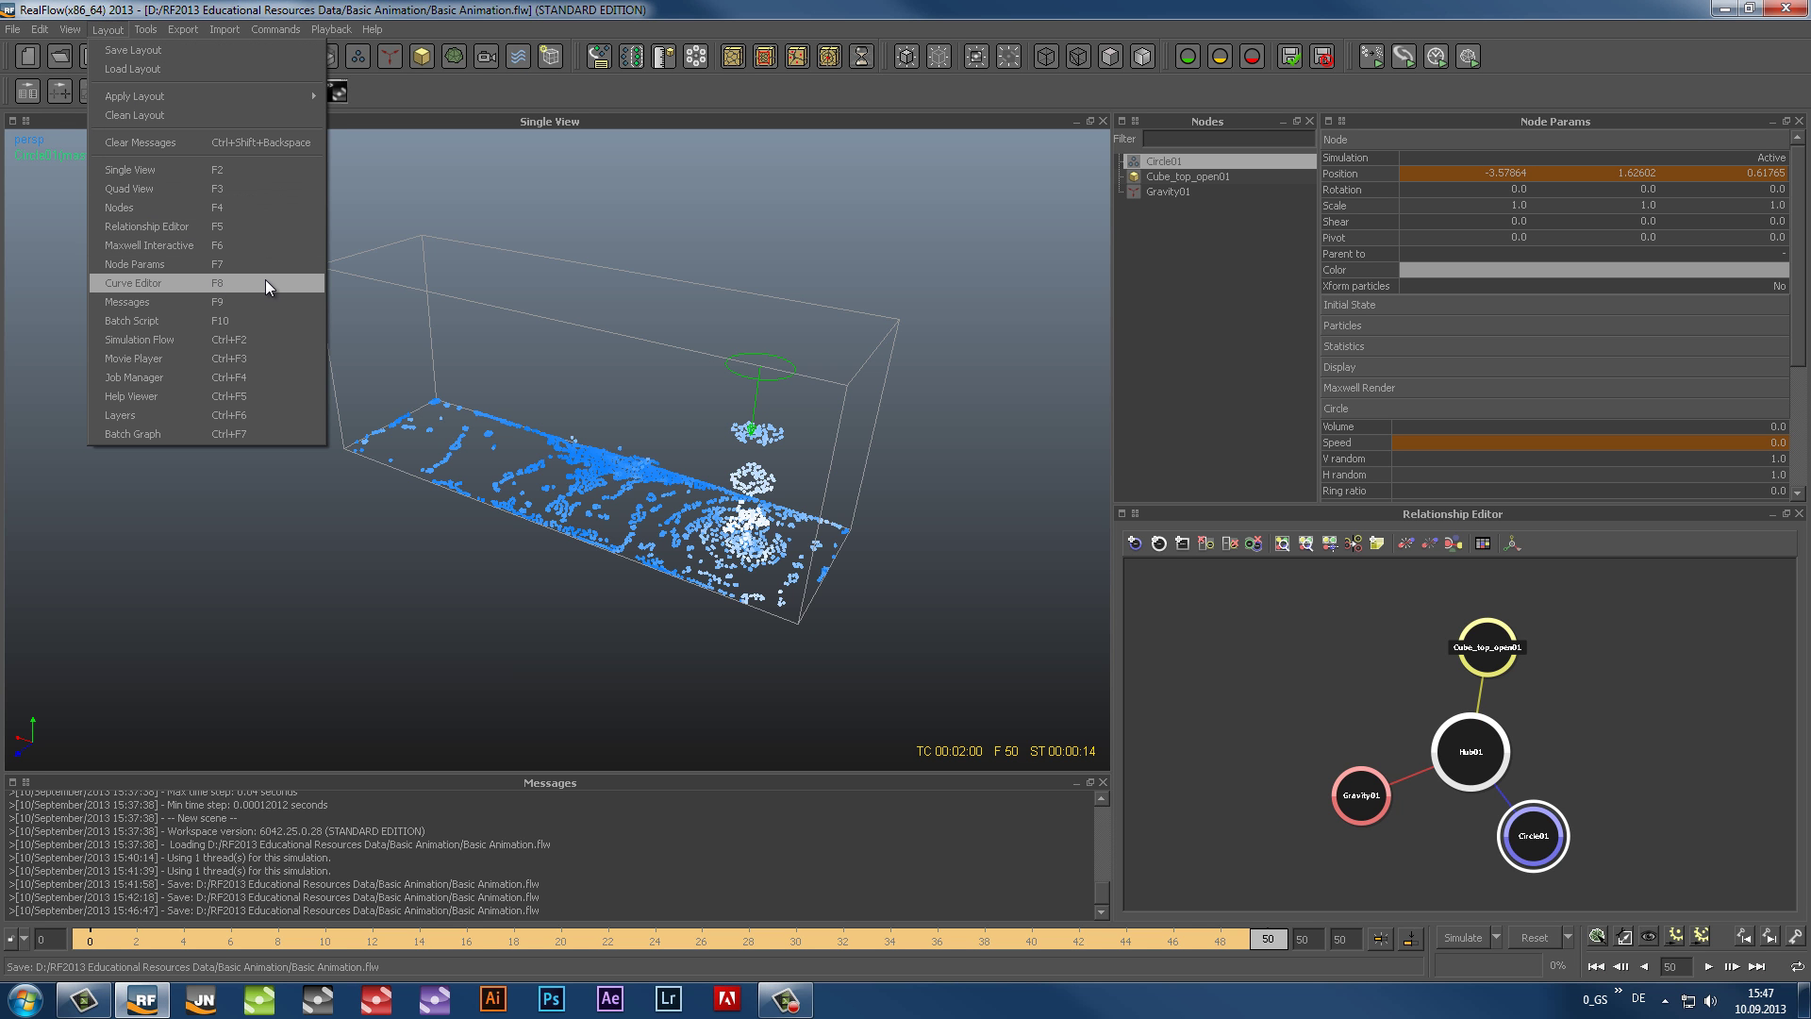
pyautogui.rightClick(1345, 444)
pyautogui.click(1381, 456)
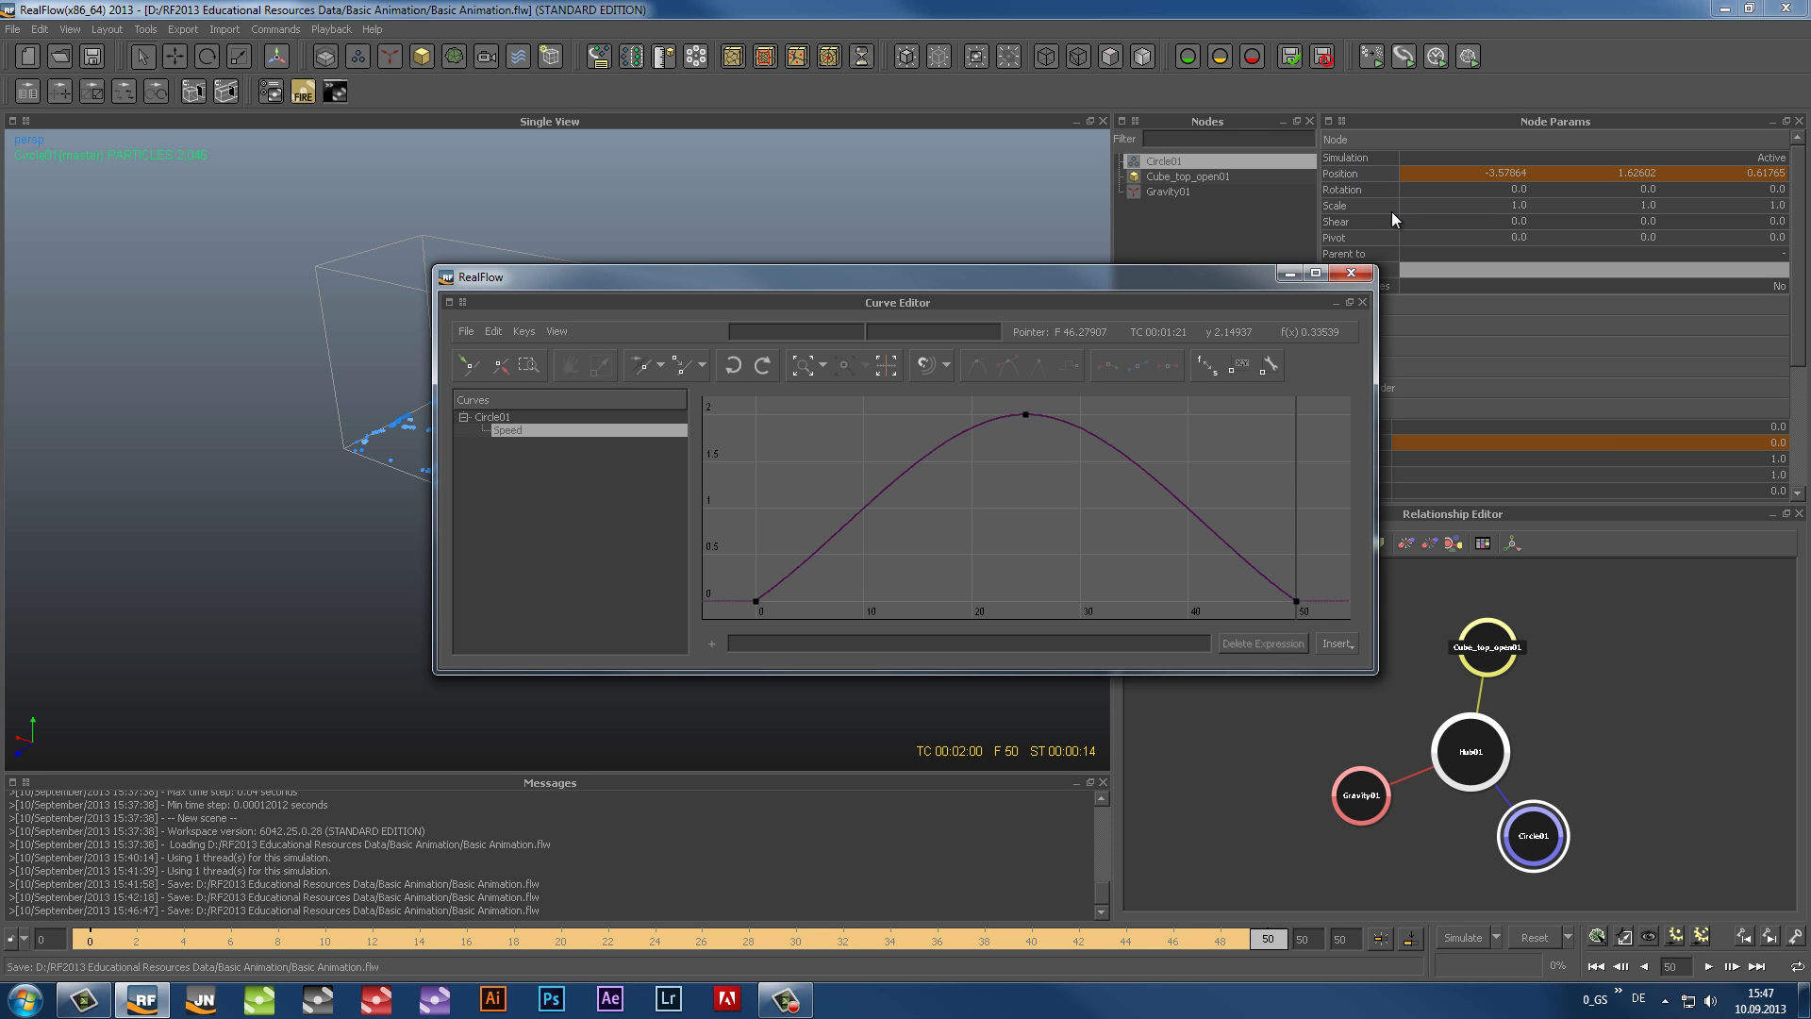
# Step: Open Circle01's Scale.X curve in the Curve Editor and redisplay the Speed curve
pyautogui.rightClick(1514, 208)
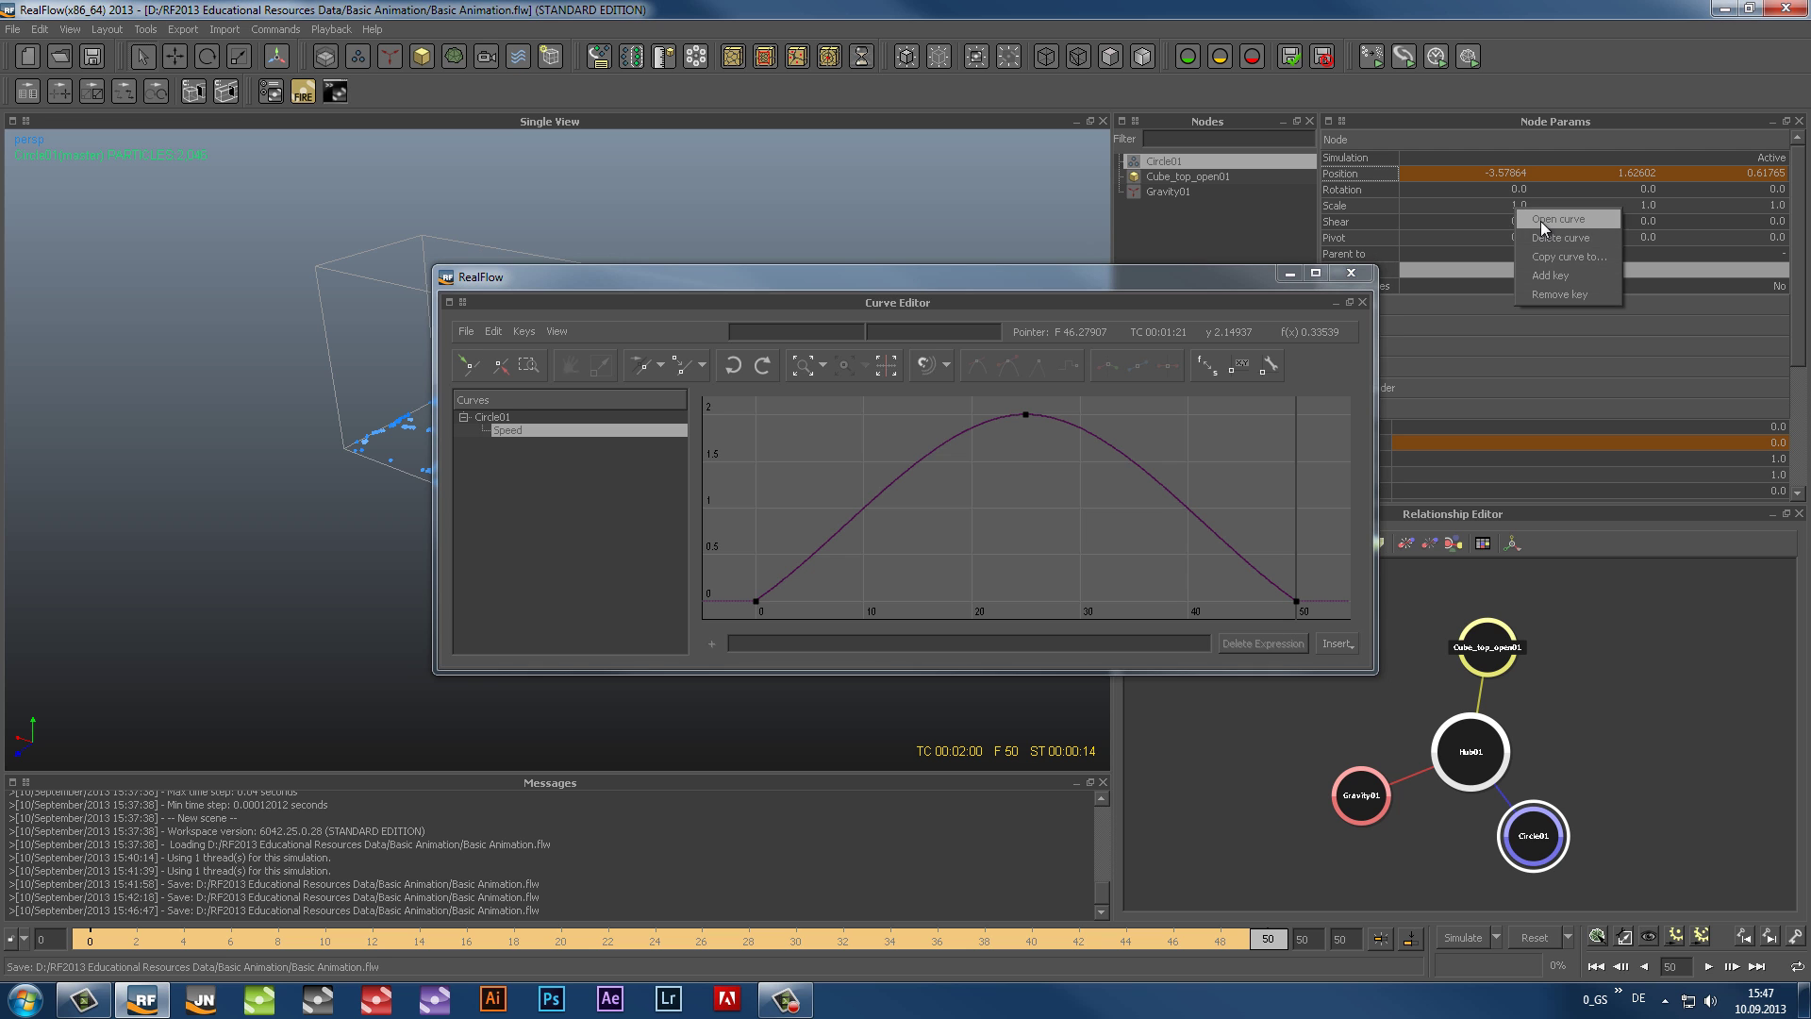
pyautogui.click(1541, 220)
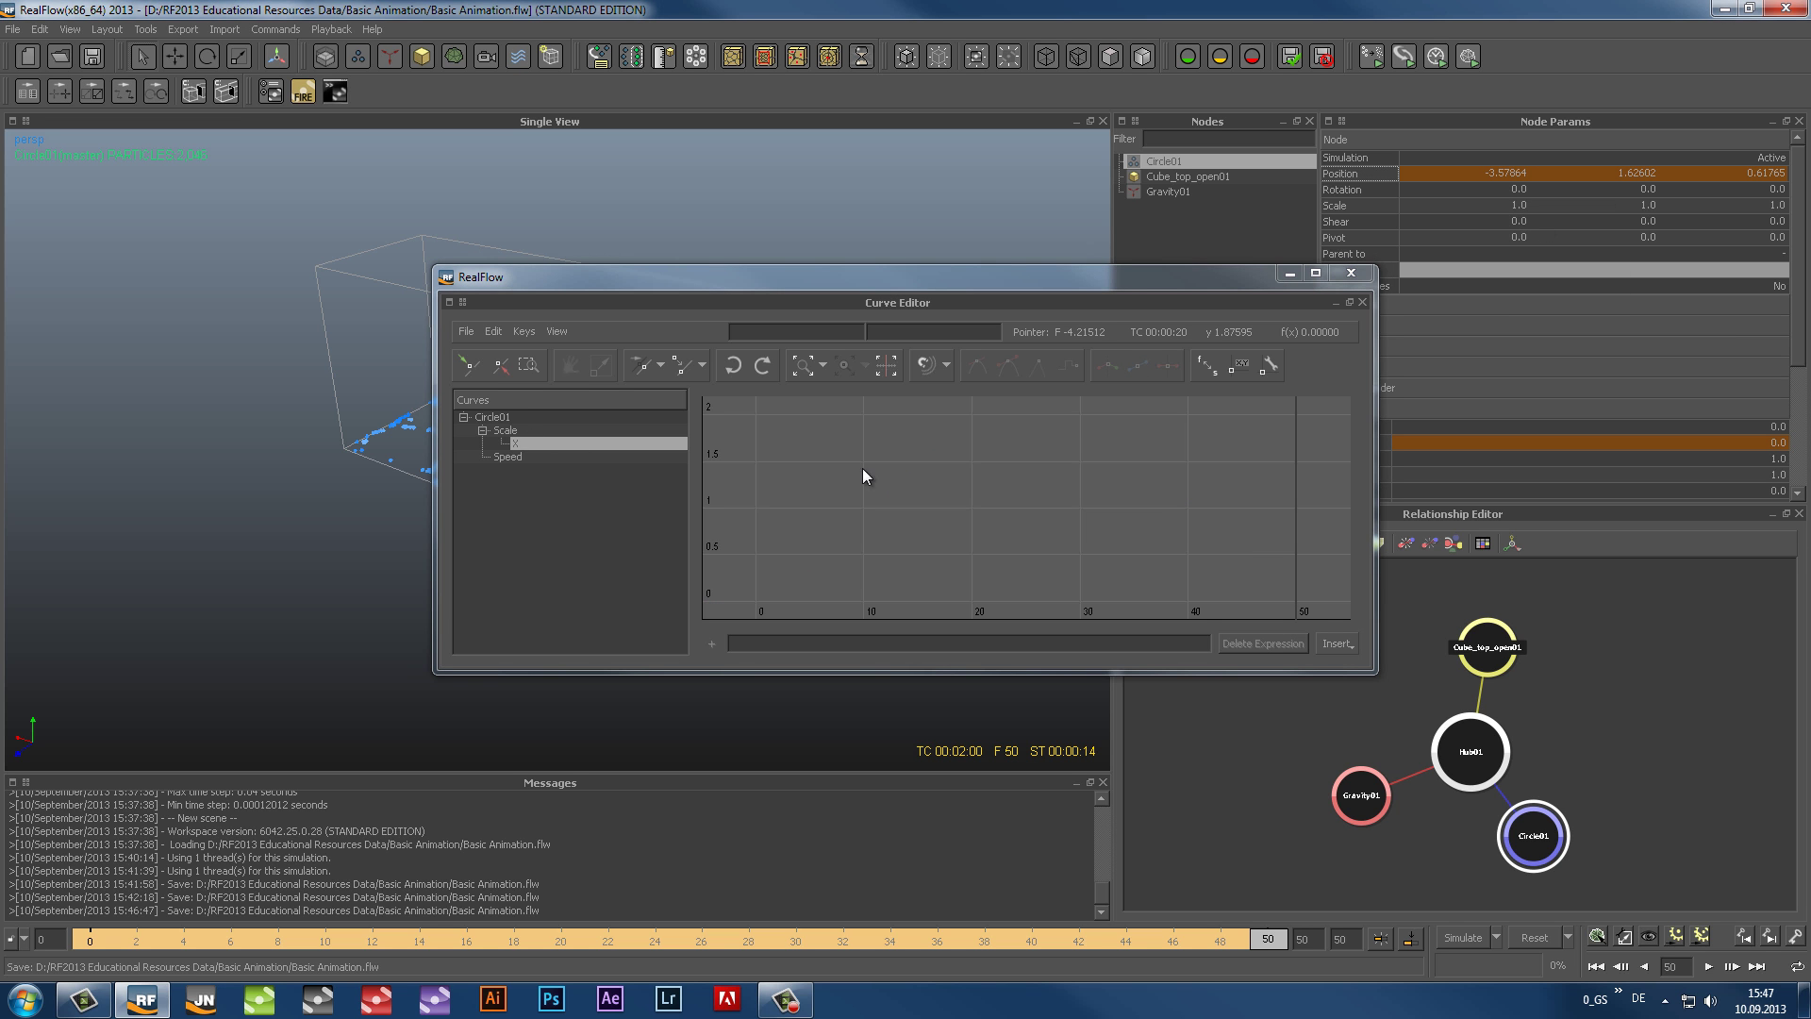
pyautogui.click(500, 456)
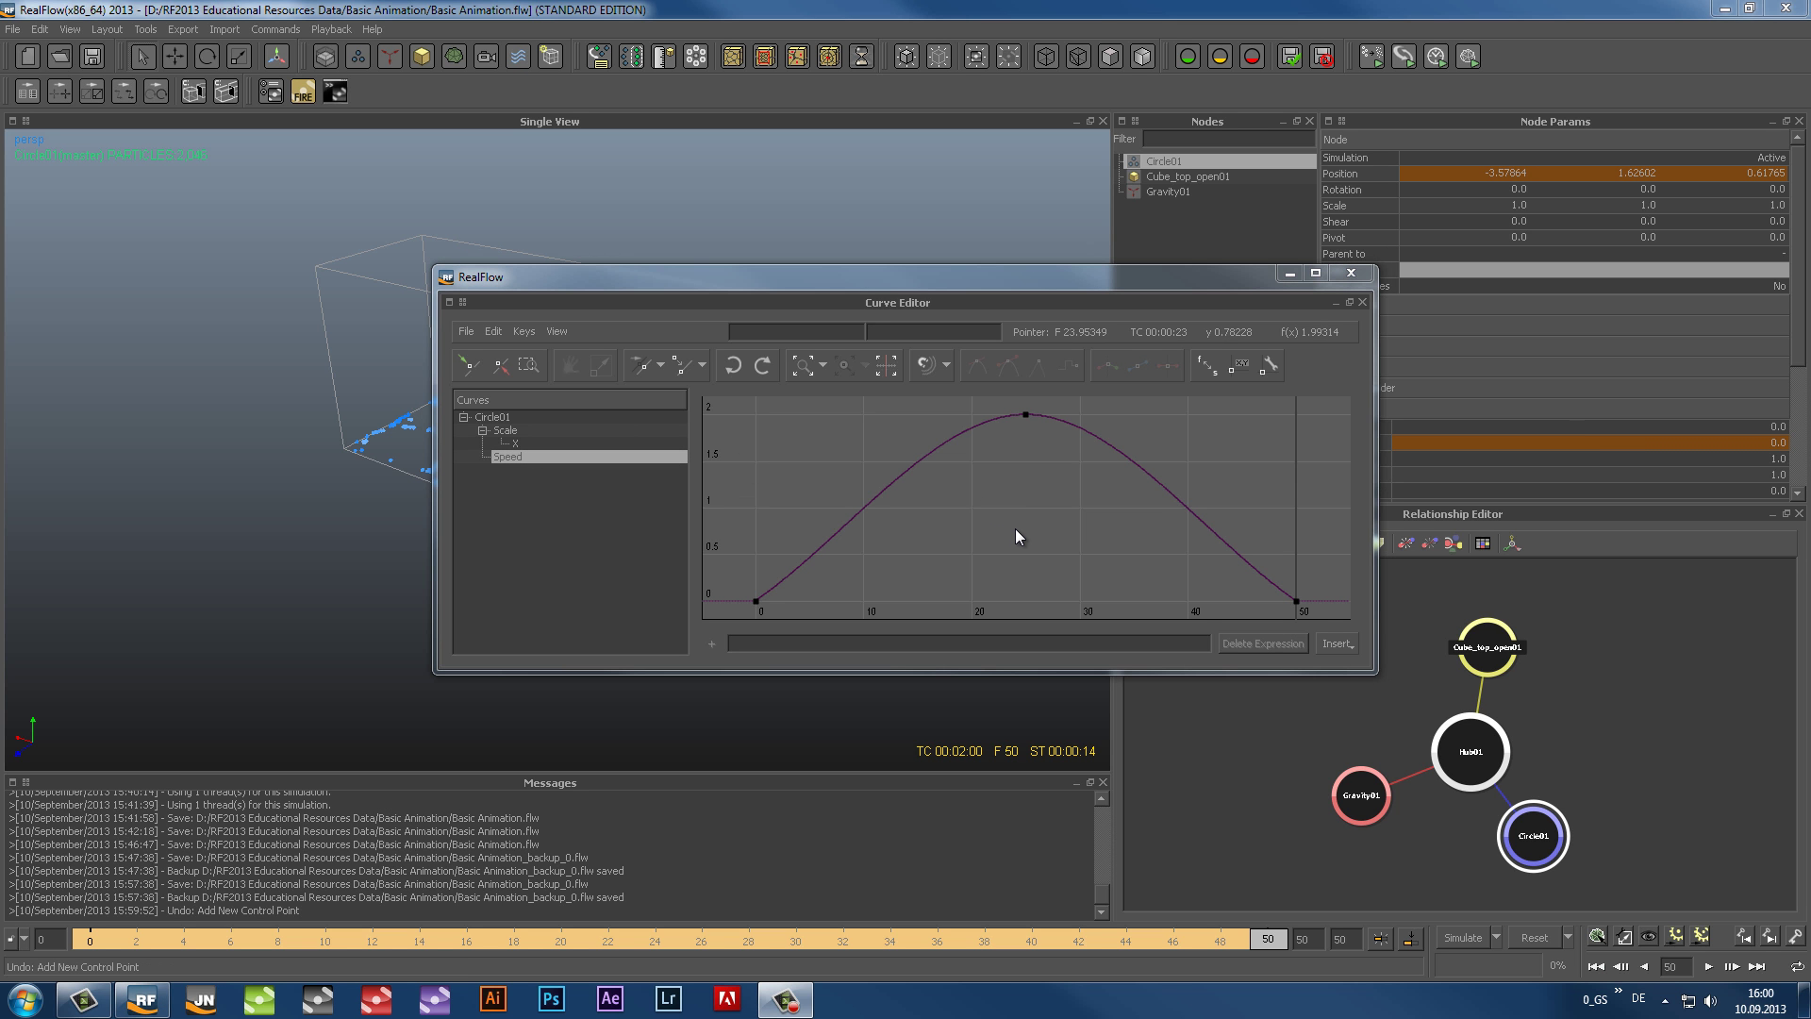
# Step: Examine the Speed curve at different zoom levels and pan positions, and fit the whole curve to the view
pyautogui.scroll(4, 1015, 528)
pyautogui.scroll(-3, 1015, 530)
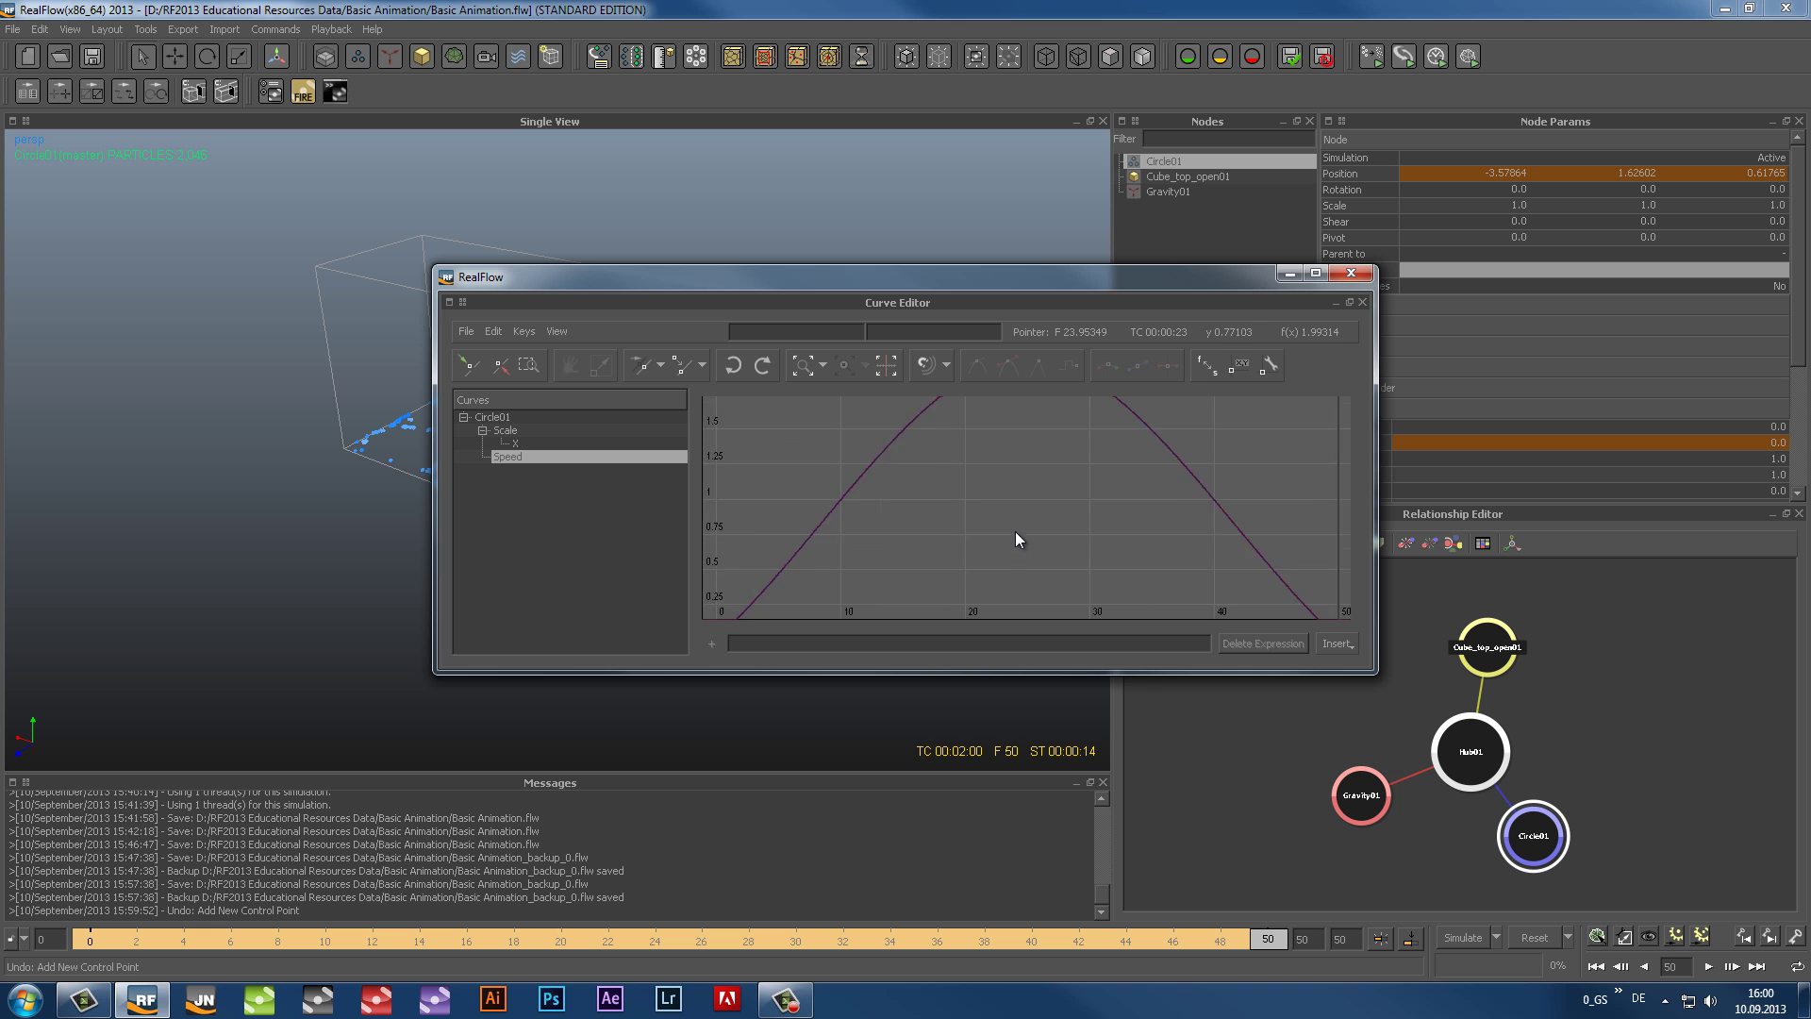
pyautogui.press('s')
pyautogui.scroll(3, 1013, 540)
pyautogui.scroll(-3, 1013, 540)
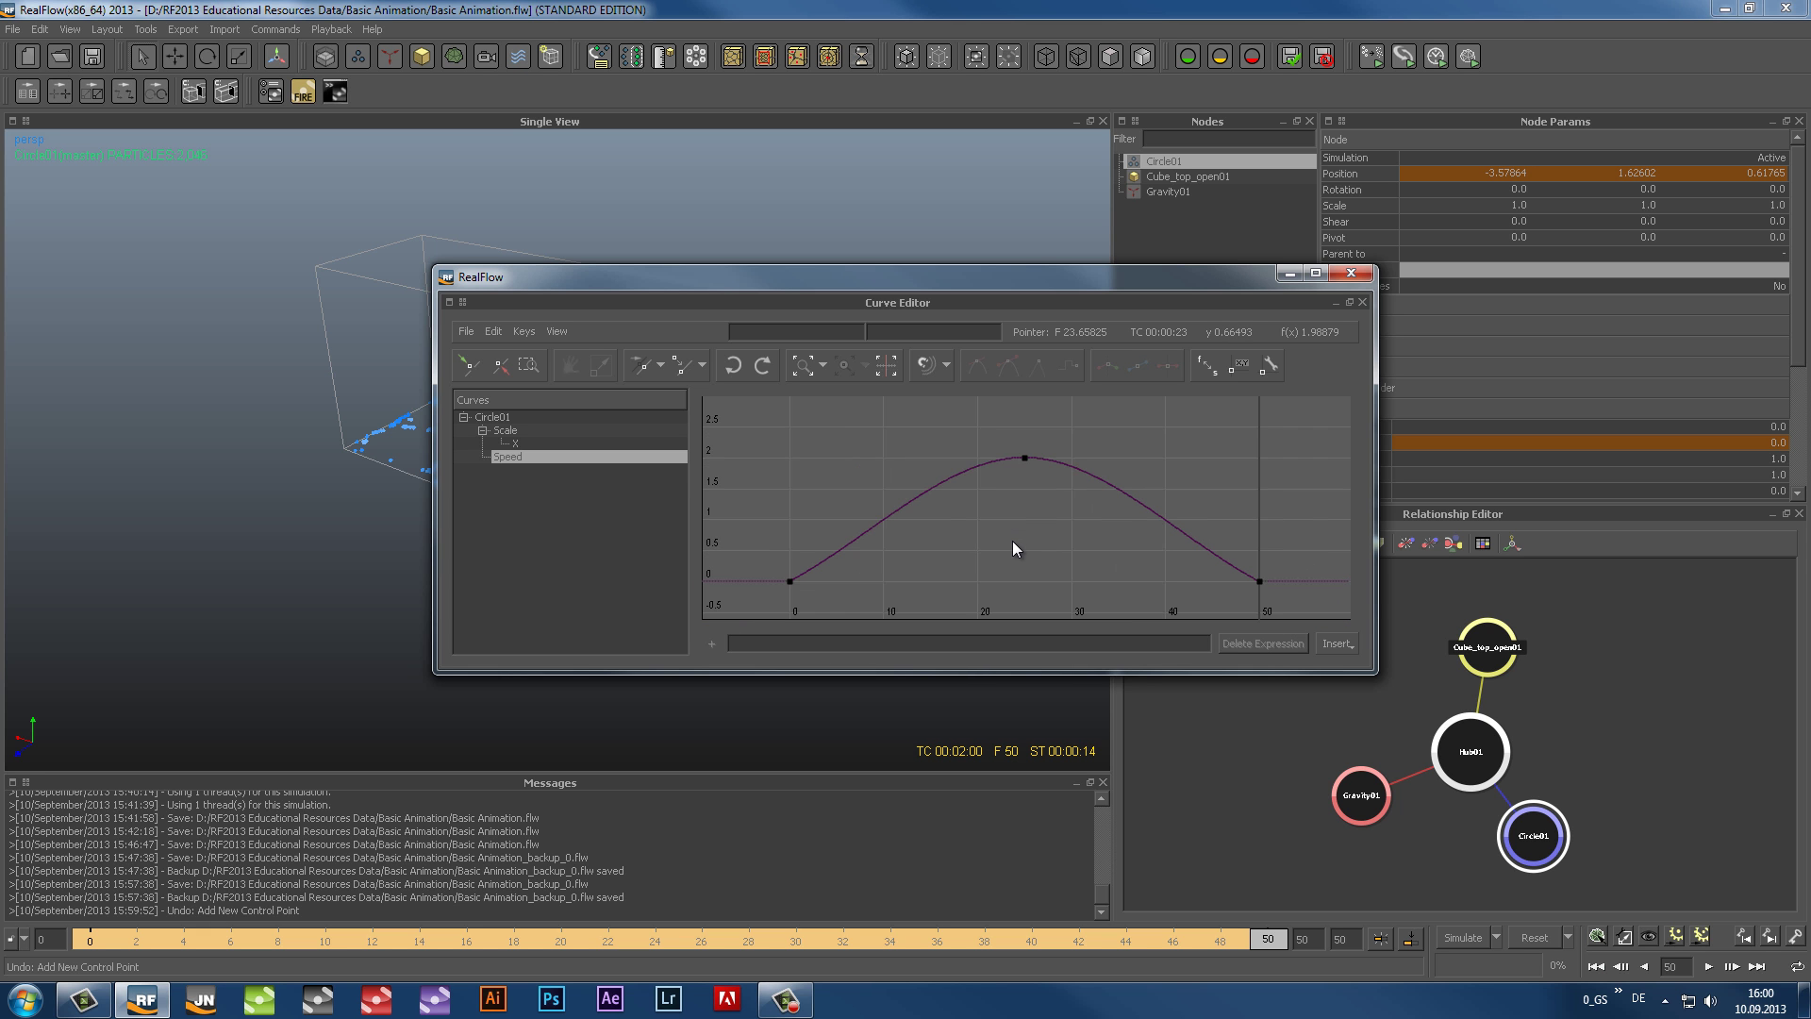
pyautogui.moveTo(1005, 535)
pyautogui.mouseDown(button='middle')
pyautogui.moveTo(1081, 519)
pyautogui.moveTo(936, 572)
pyautogui.moveTo(1103, 482)
pyautogui.moveTo(944, 517)
pyautogui.moveTo(1043, 518)
pyautogui.moveTo(958, 514)
pyautogui.moveTo(1031, 513)
pyautogui.moveTo(1004, 512)
pyautogui.mouseUp(button='middle')
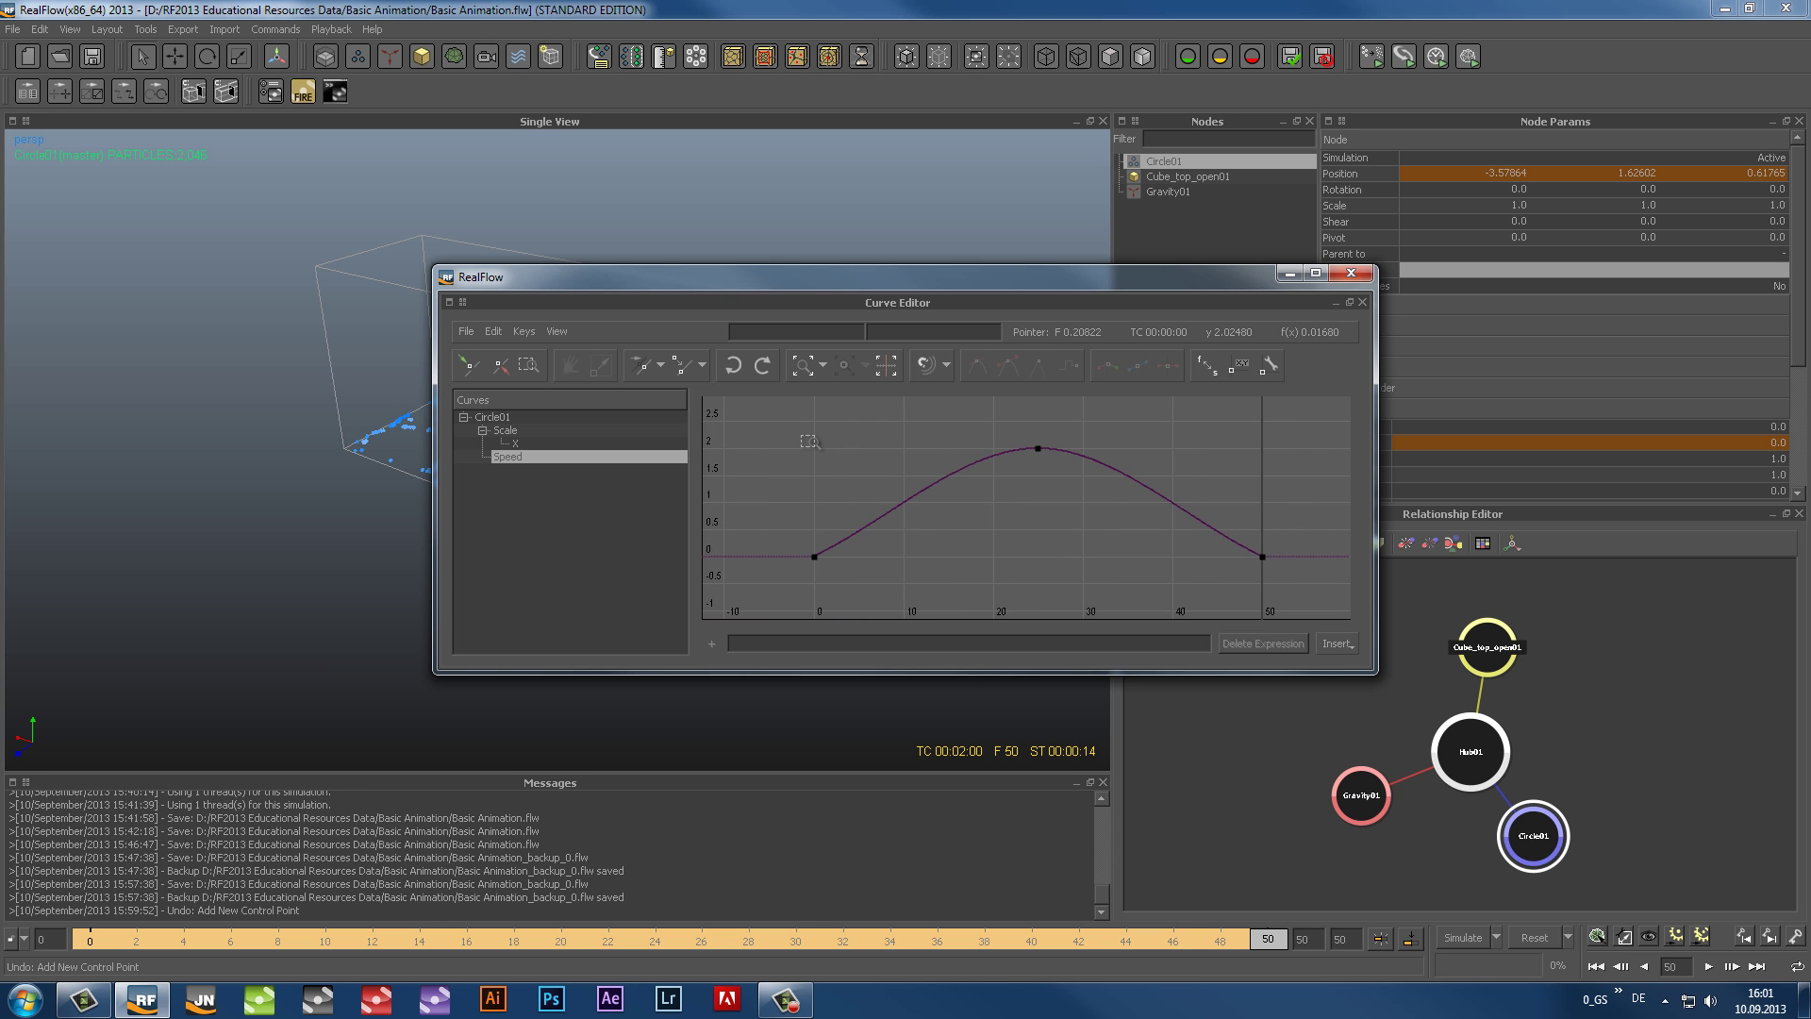
pyautogui.moveTo(849, 440); pyautogui.dragTo(938, 566, button='right')
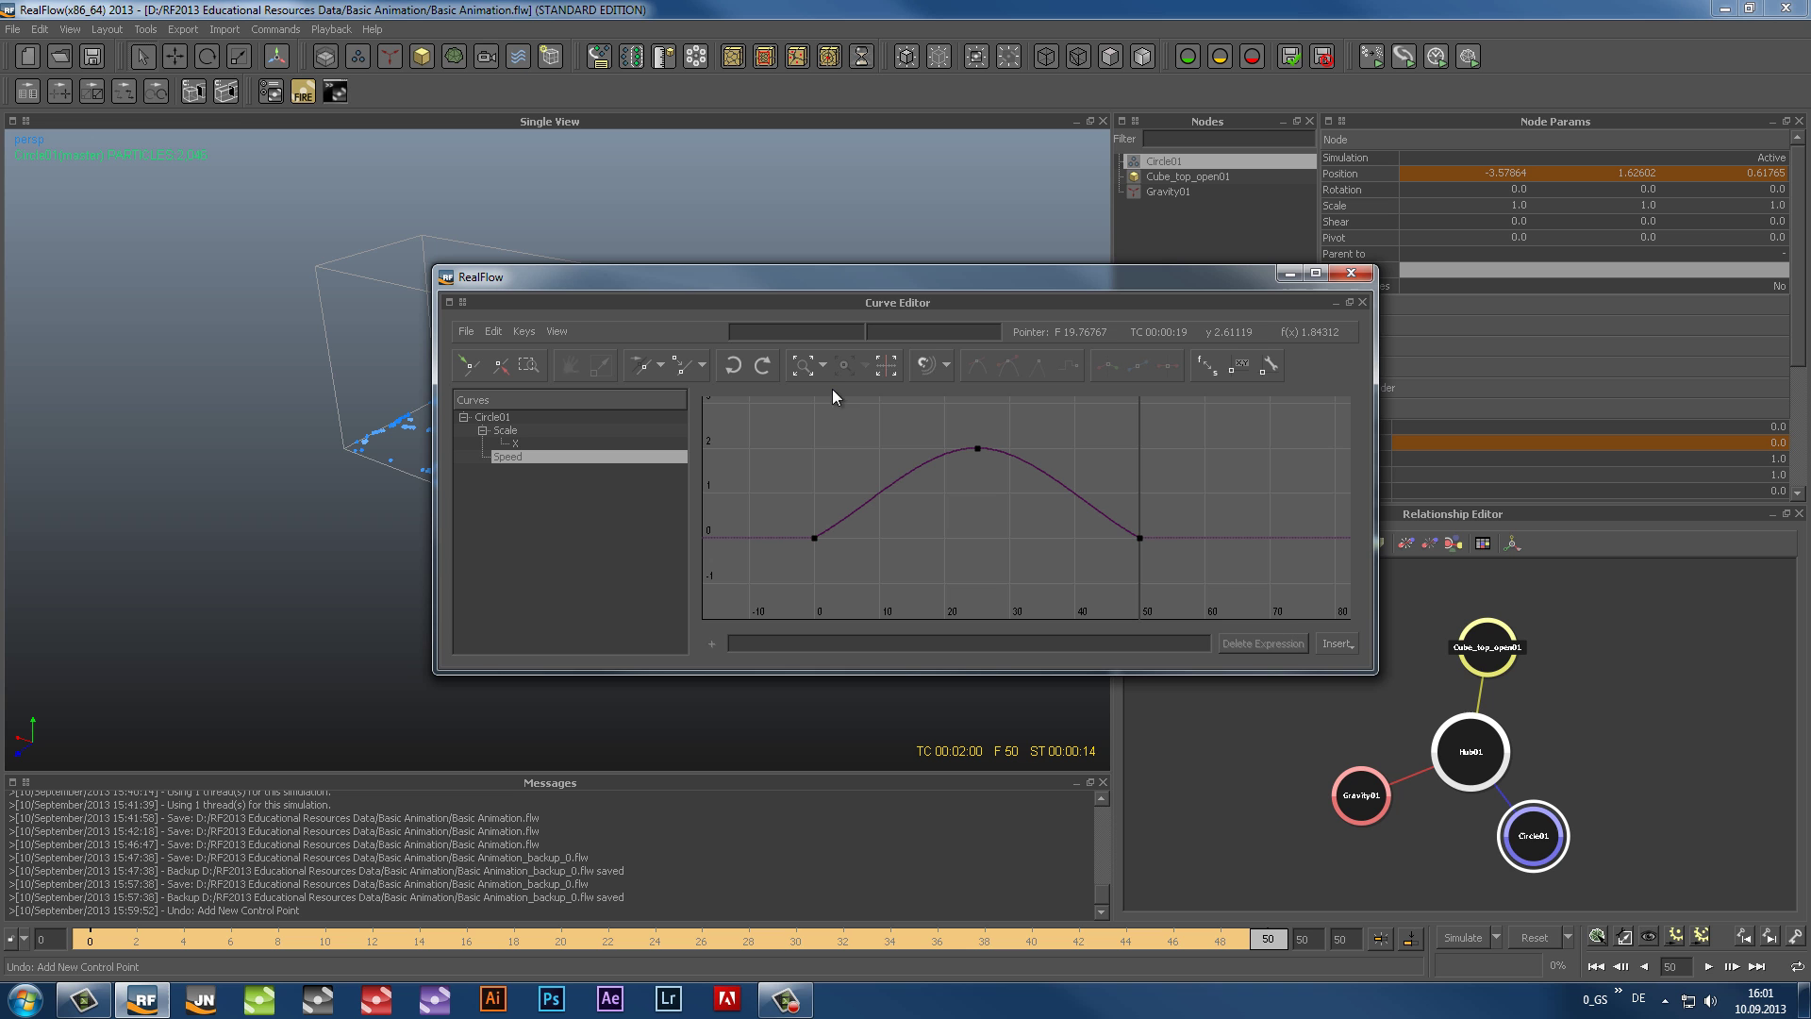
pyautogui.click(823, 365)
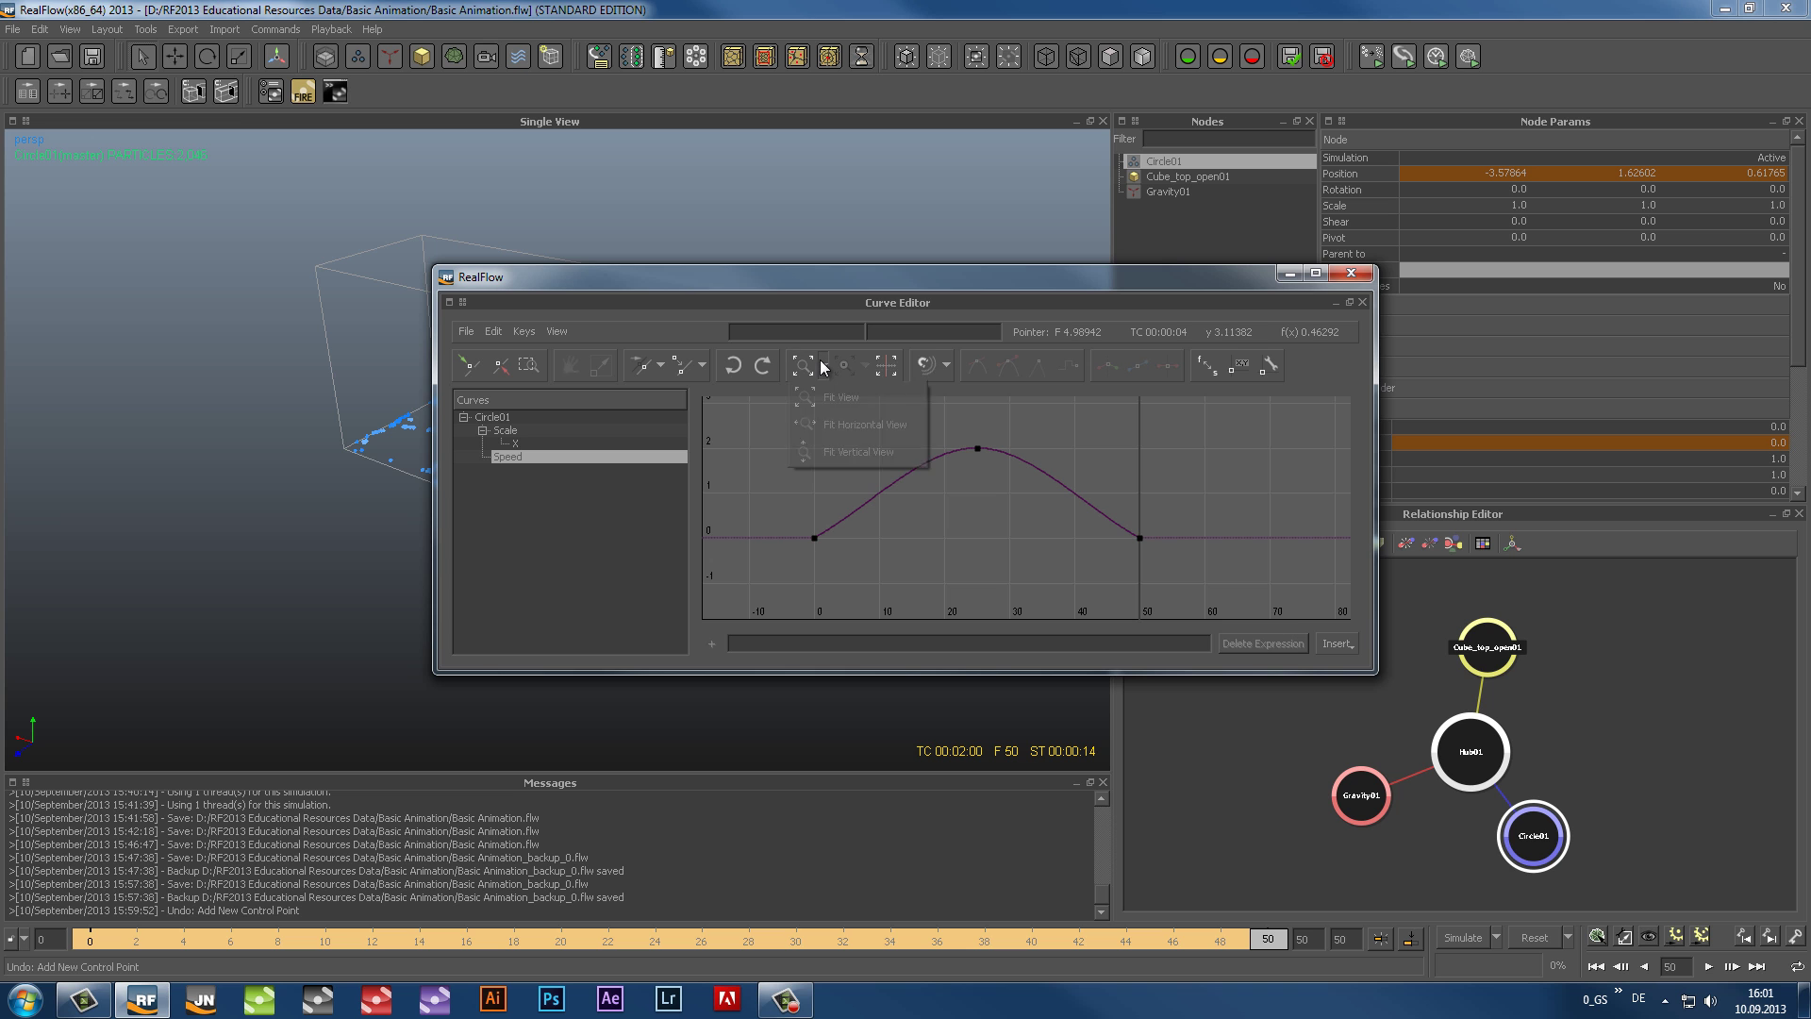
pyautogui.click(879, 396)
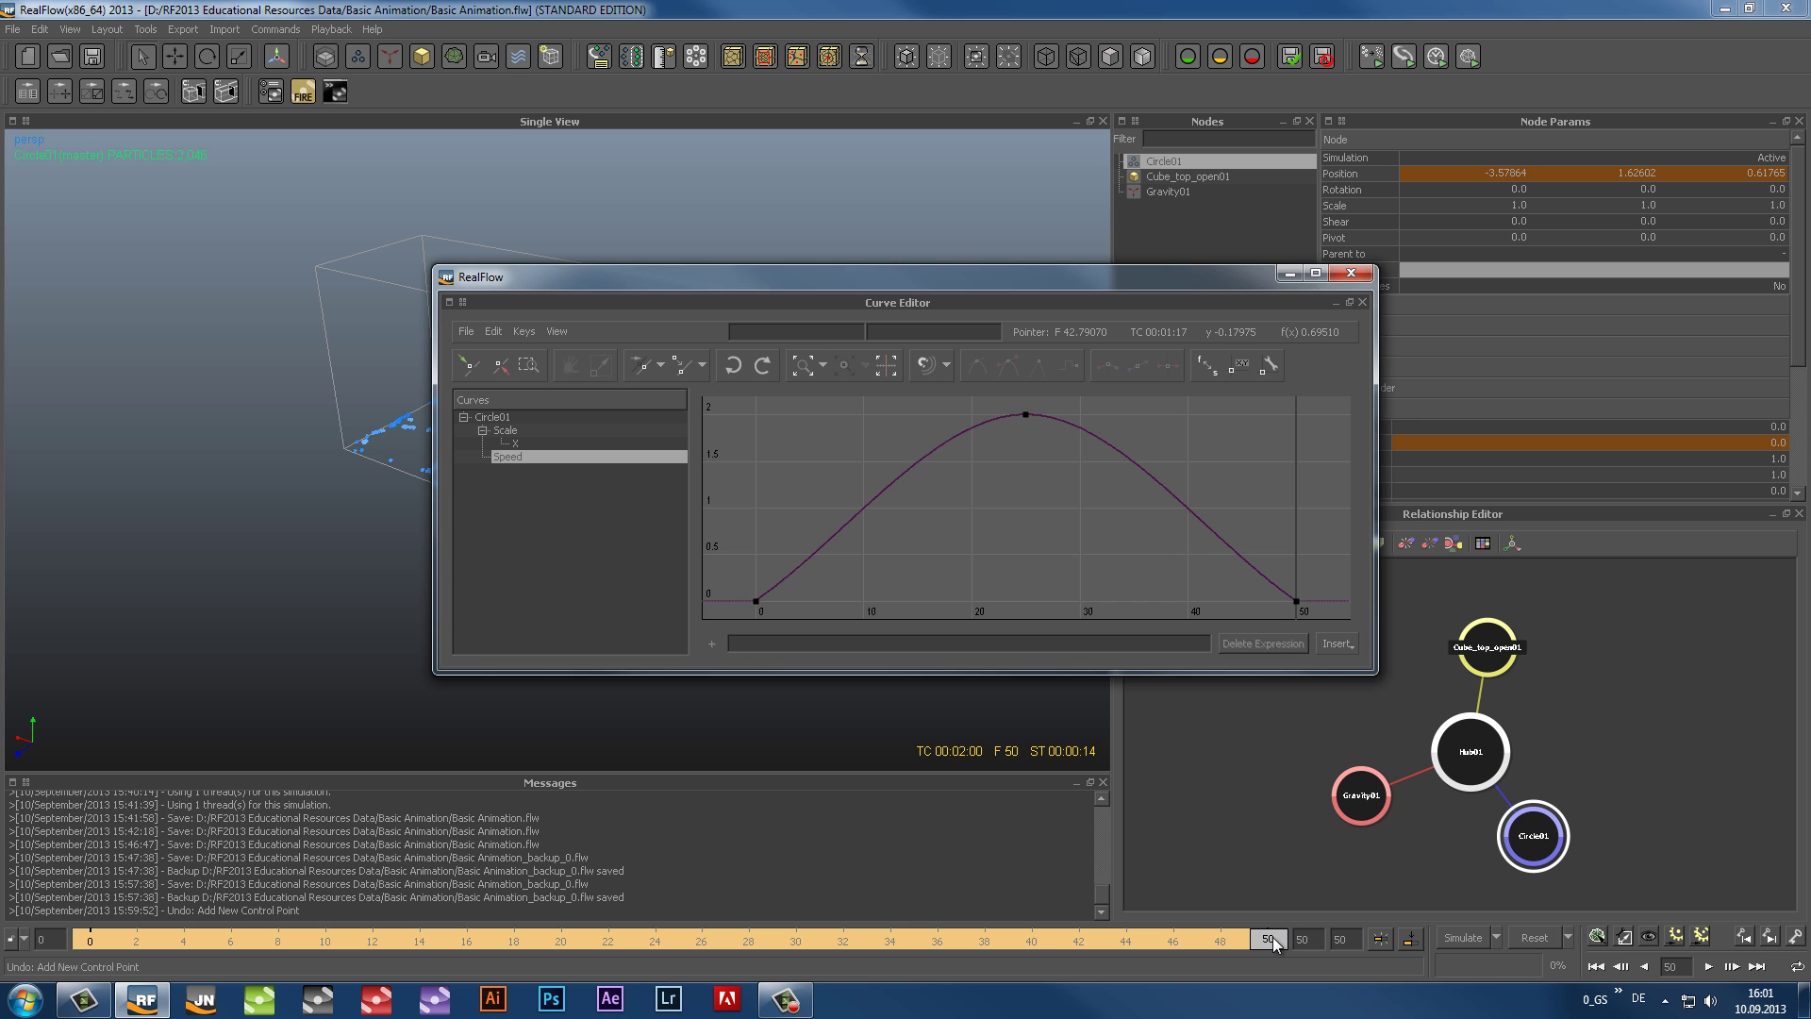
# Step: Return the timeline to frame 0 and open all of Circle01's Position curves in the Curve Editor
pyautogui.moveTo(1267, 937); pyautogui.dragTo(42, 969)
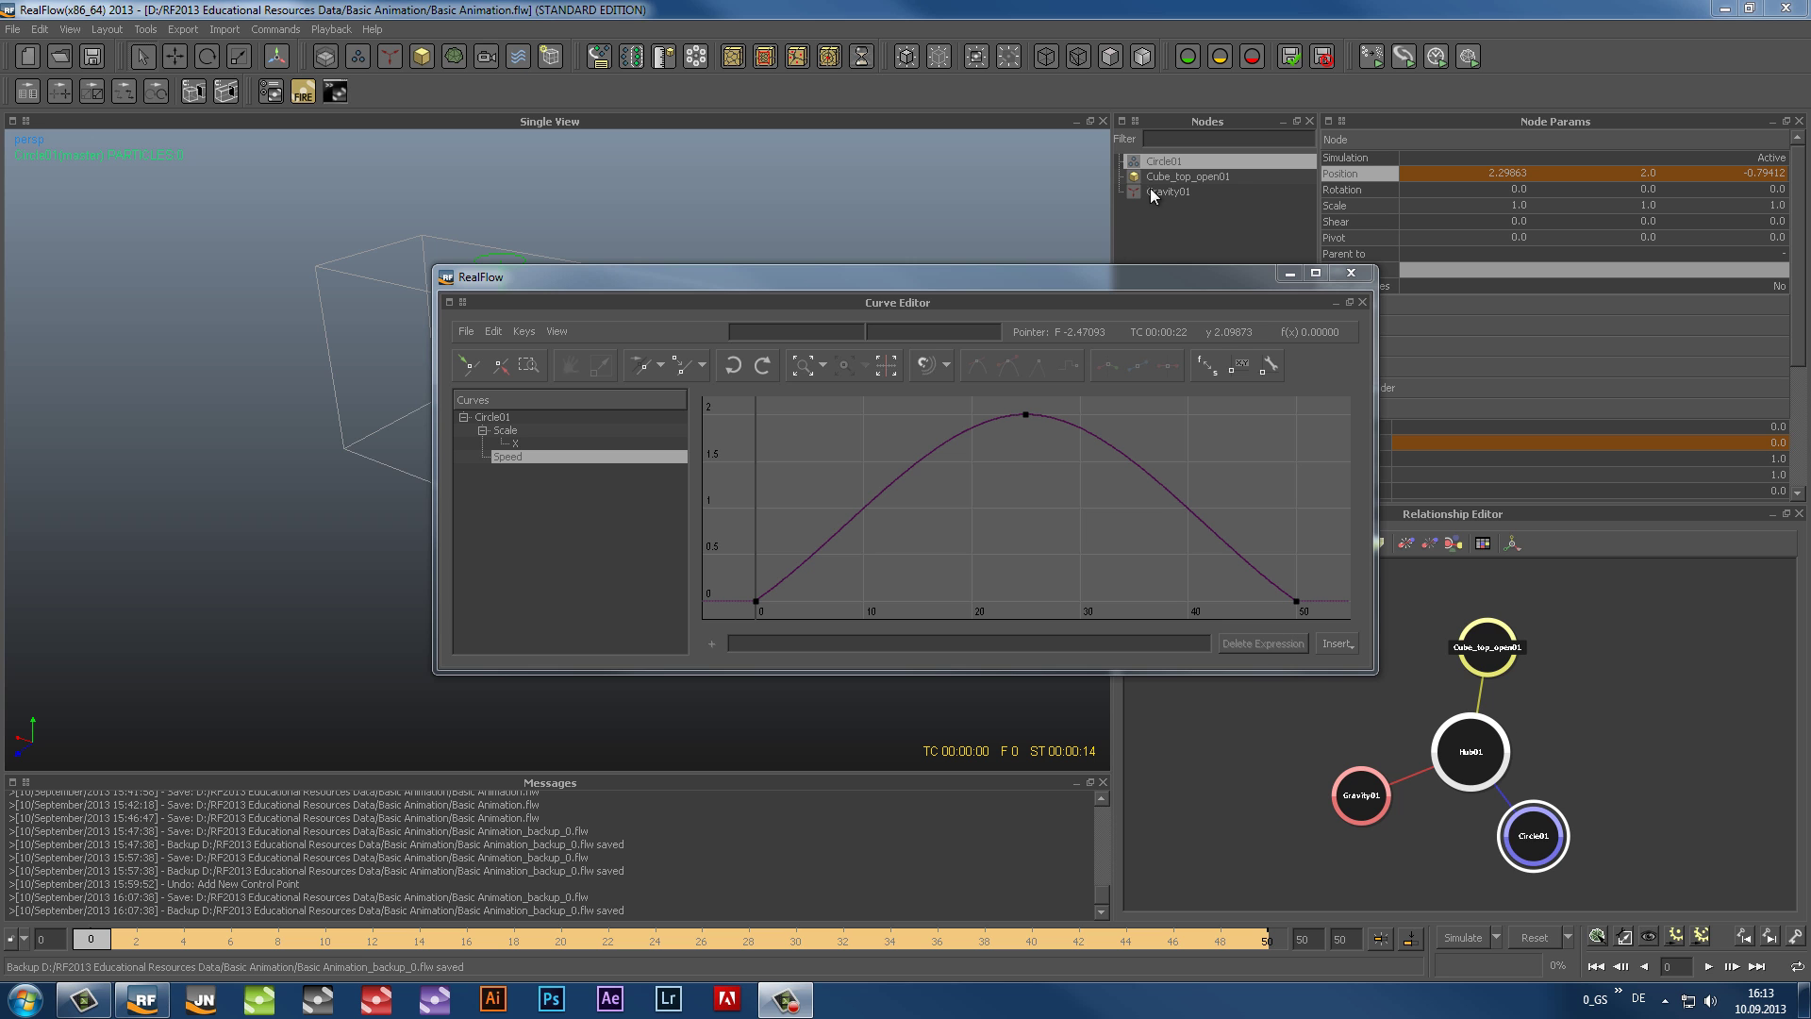
pyautogui.rightClick(1155, 161)
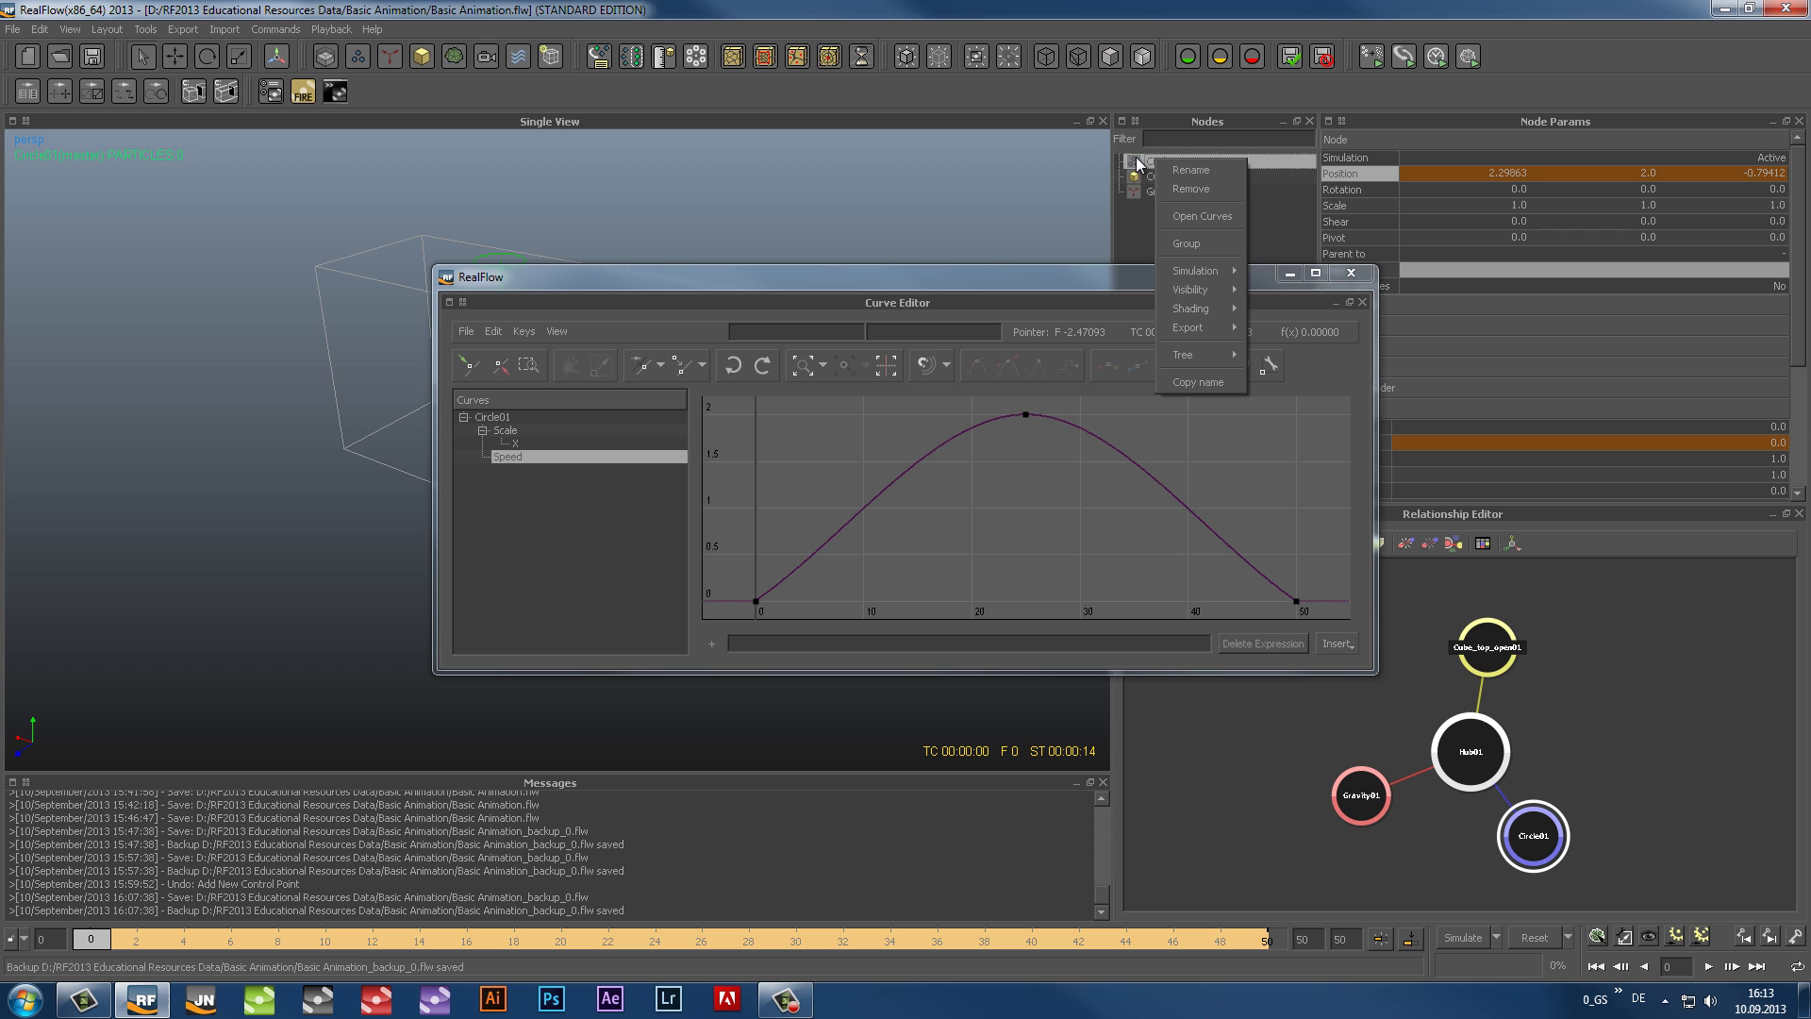
pyautogui.rightClick(1343, 179)
pyautogui.moveTo(1400, 188)
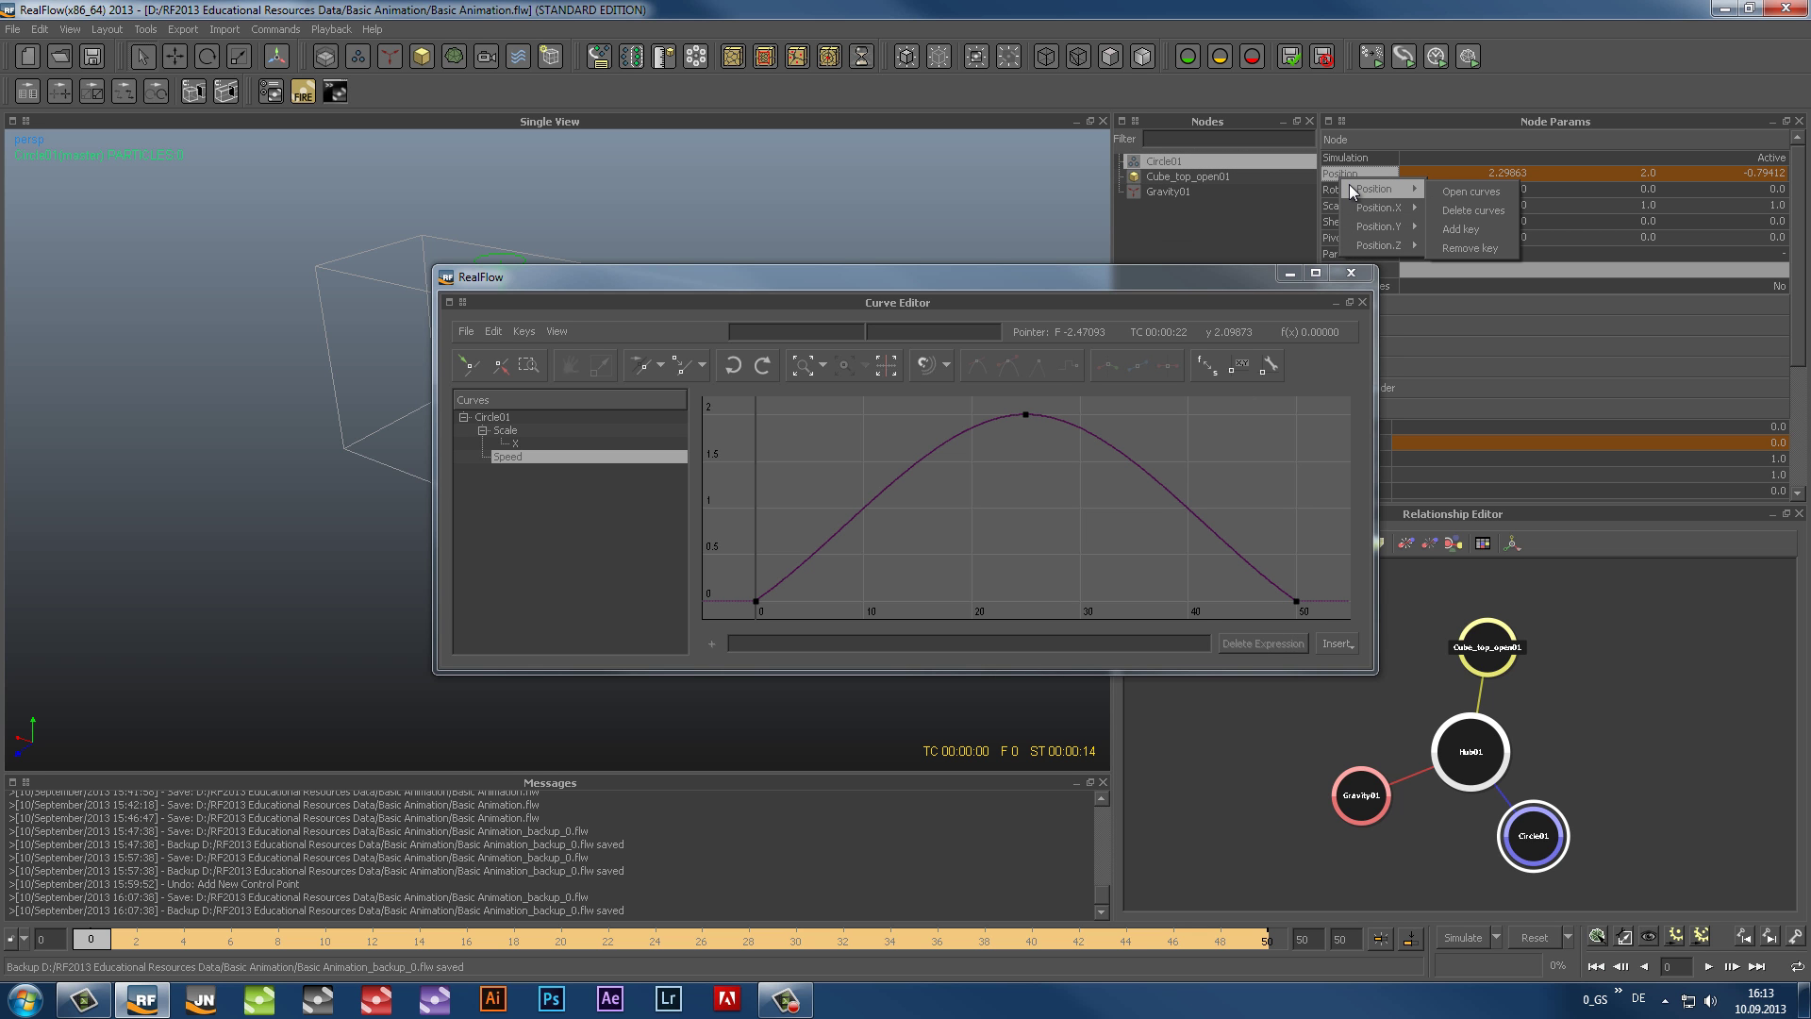
pyautogui.click(1469, 191)
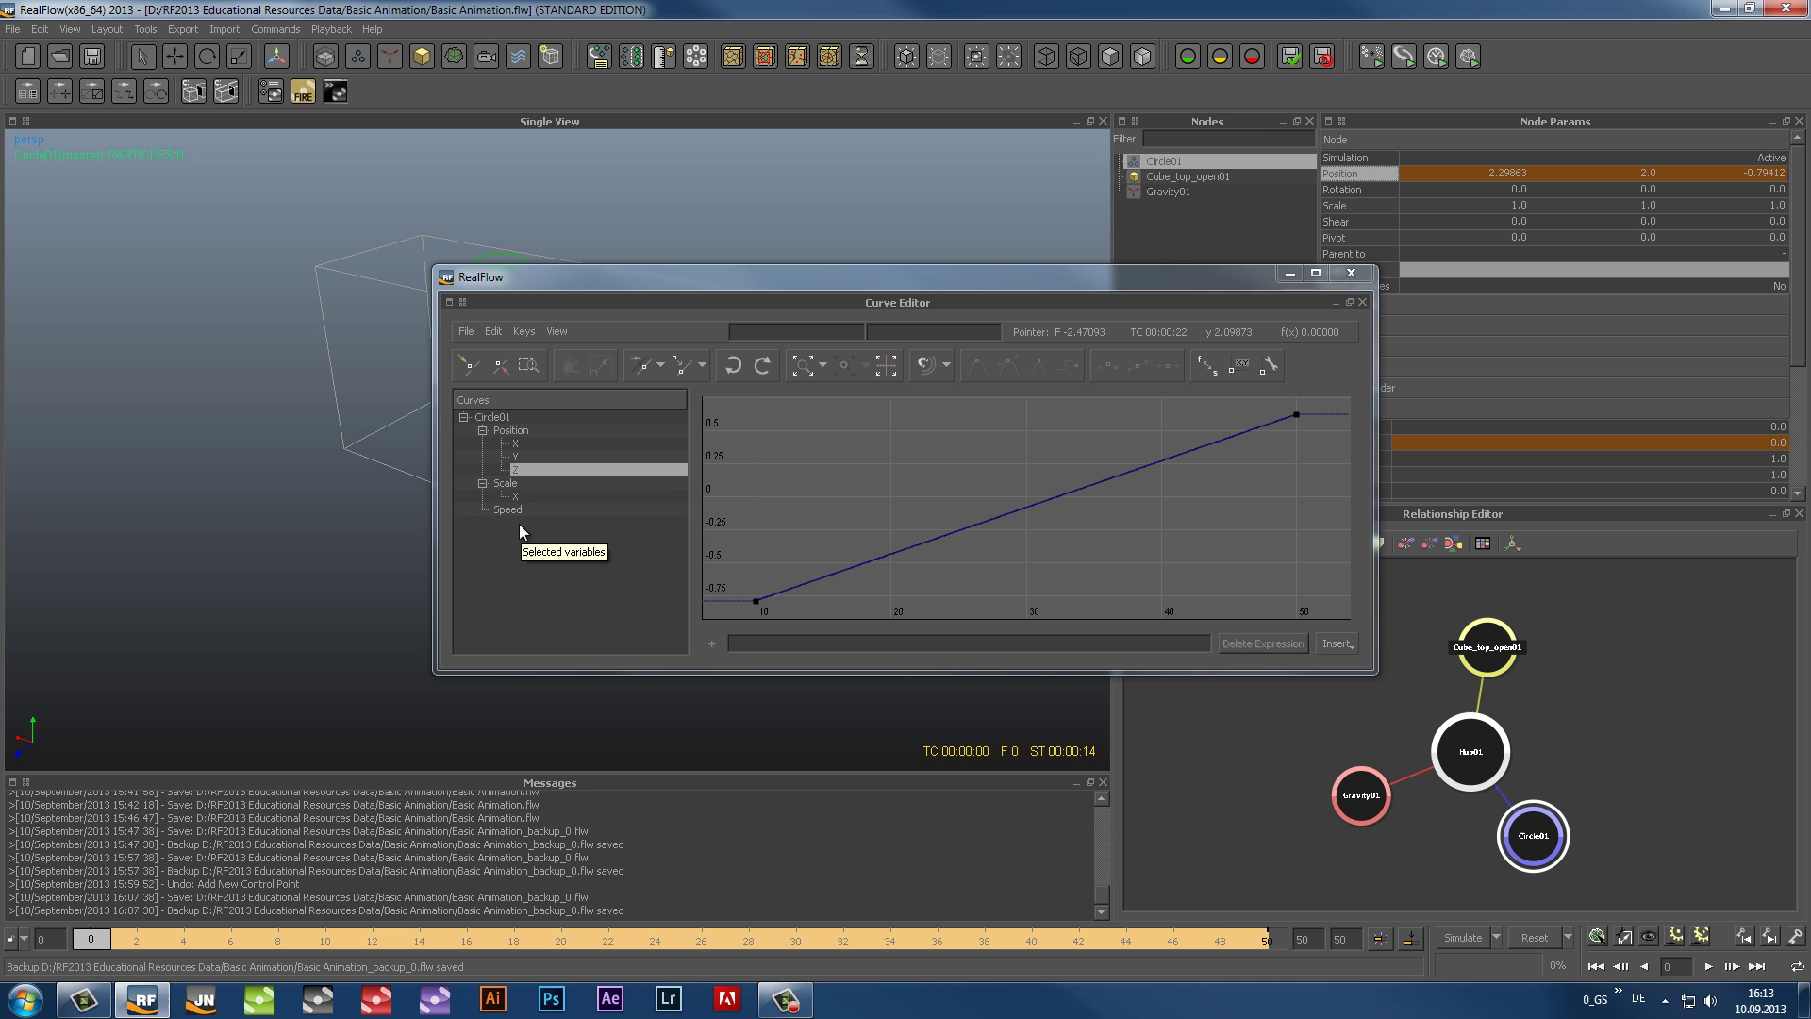
# Step: Display the Position X, Y and Z curves together, fitted to the graph view
pyautogui.click(515, 444)
pyautogui.keyDown('ctrl'); pyautogui.click(515, 456); pyautogui.keyUp('ctrl')
pyautogui.keyDown('ctrl'); pyautogui.click(517, 470); pyautogui.keyUp('ctrl')
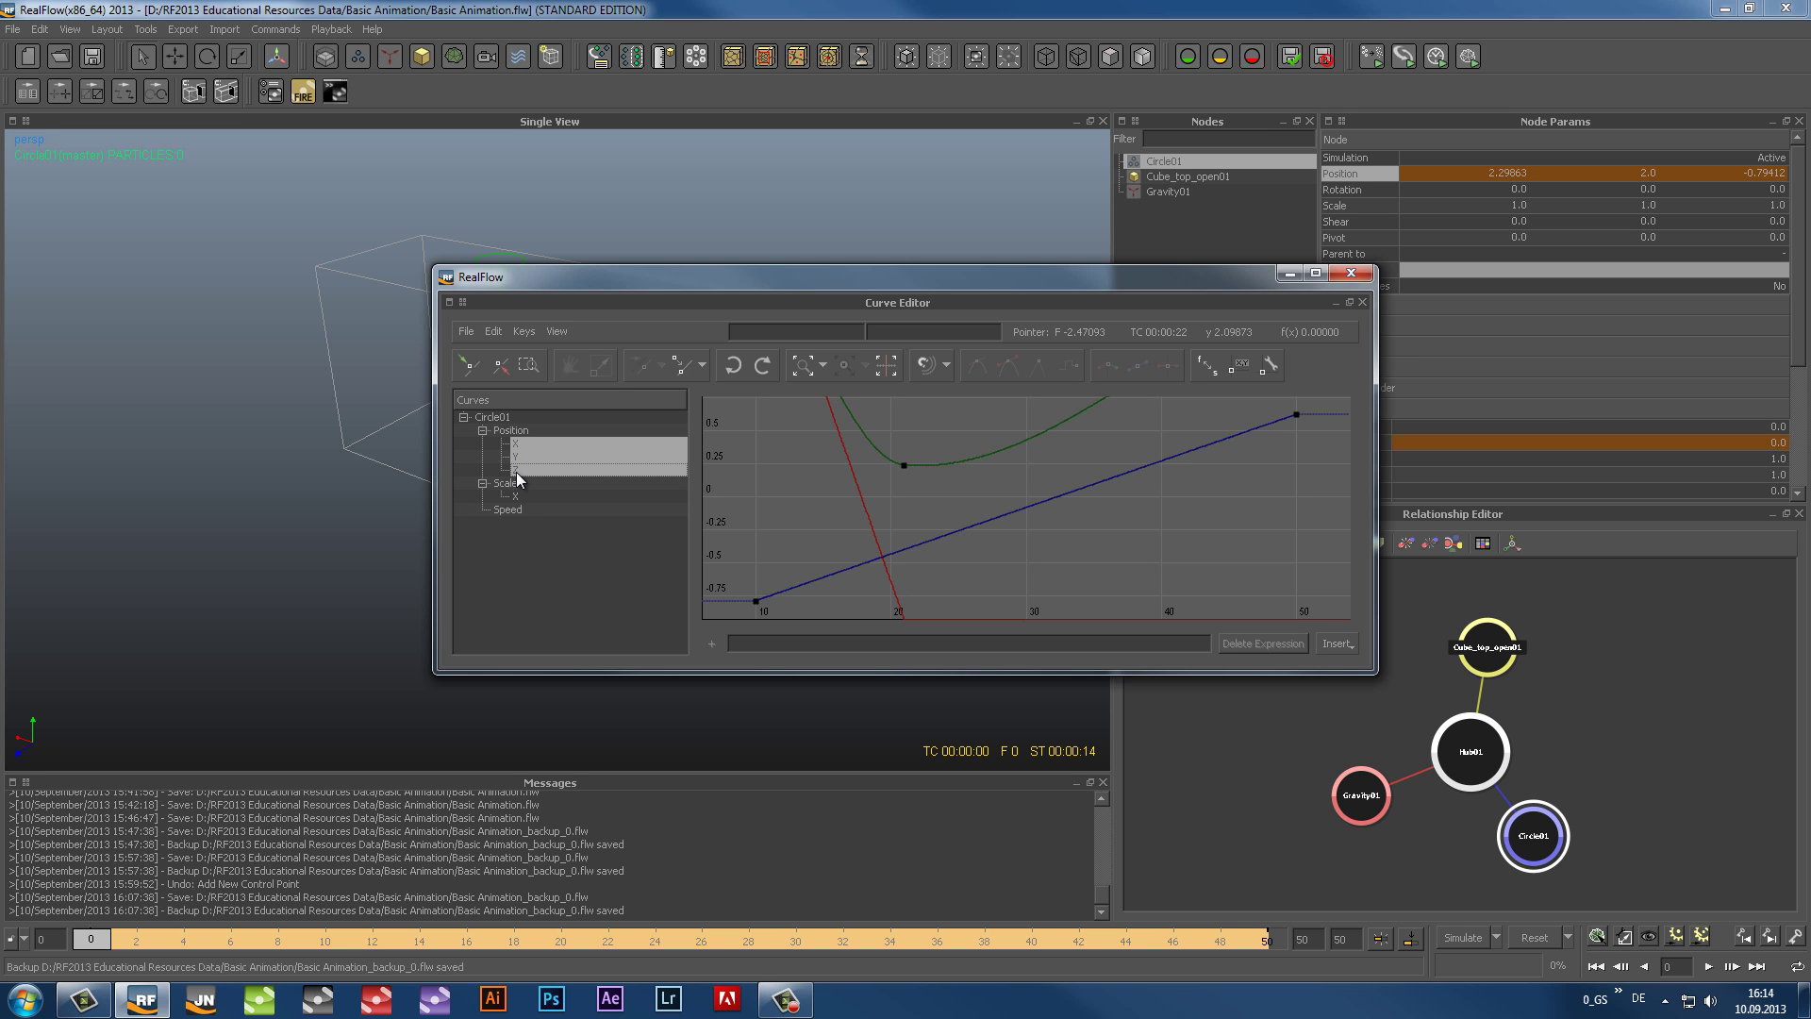
pyautogui.click(803, 365)
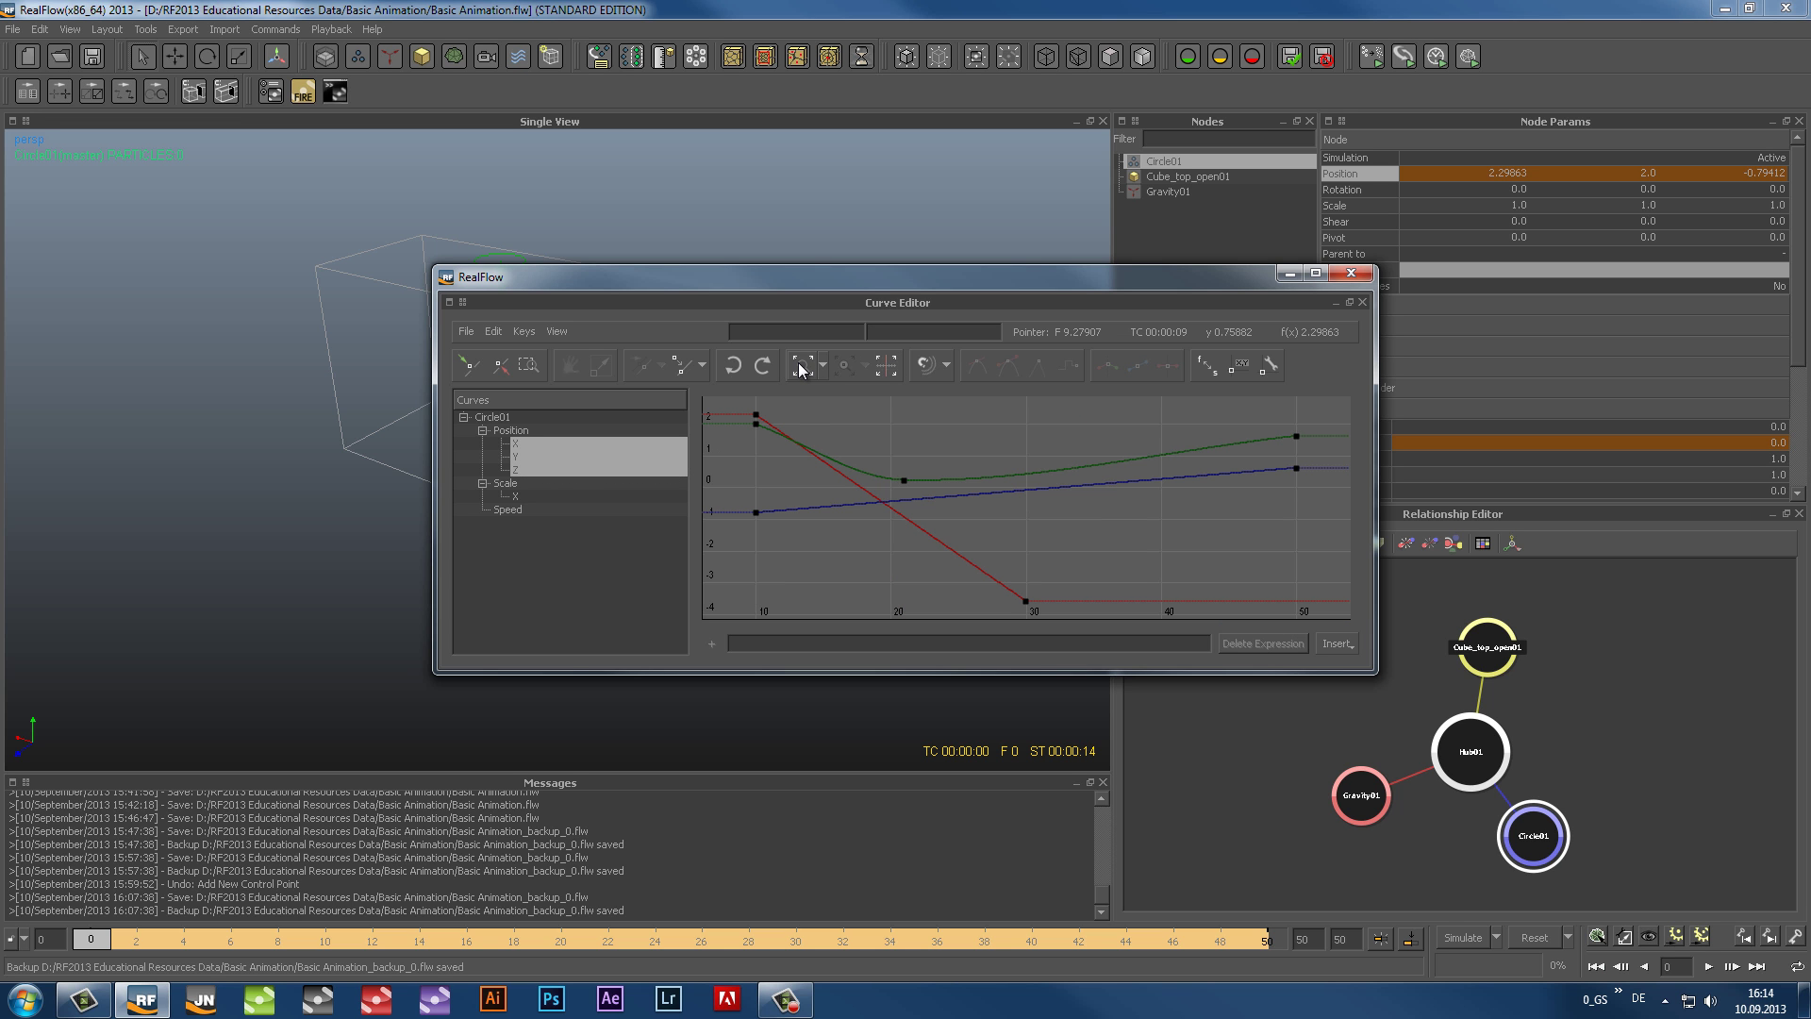
# Step: Change the Position Z curve's color to bright green
pyautogui.click(519, 472)
pyautogui.rightClick(516, 469)
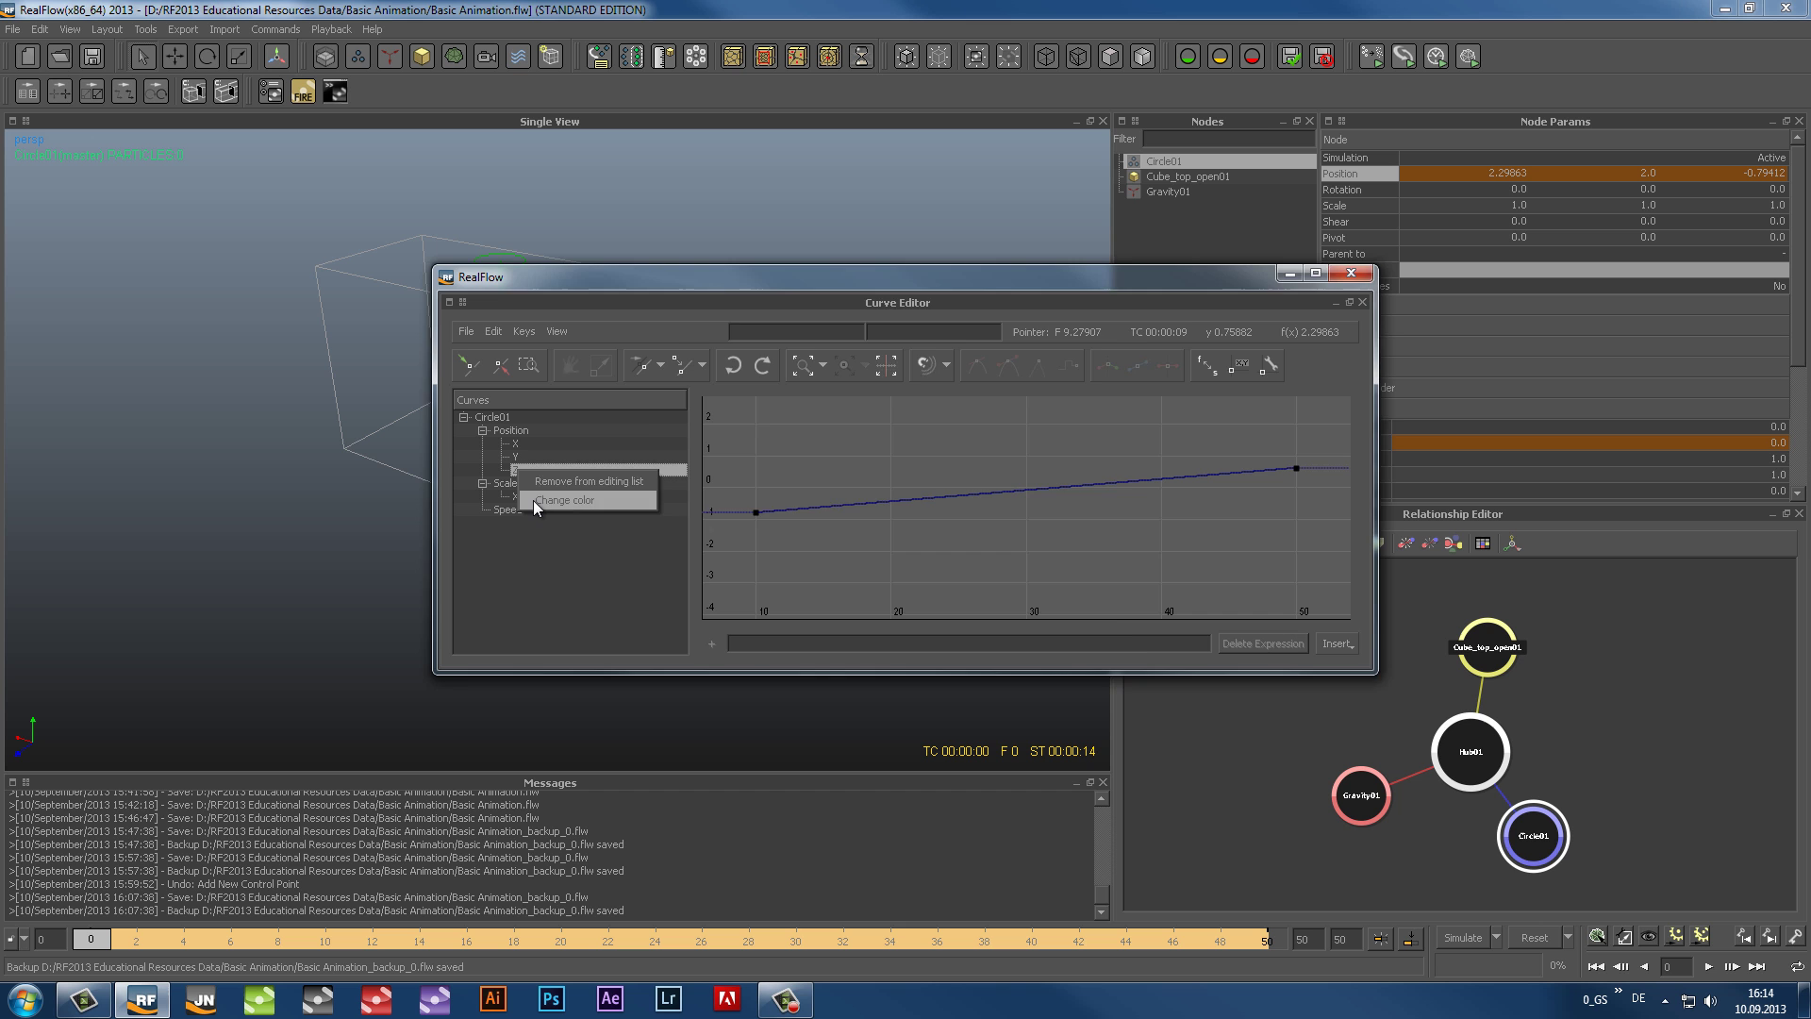
pyautogui.click(534, 500)
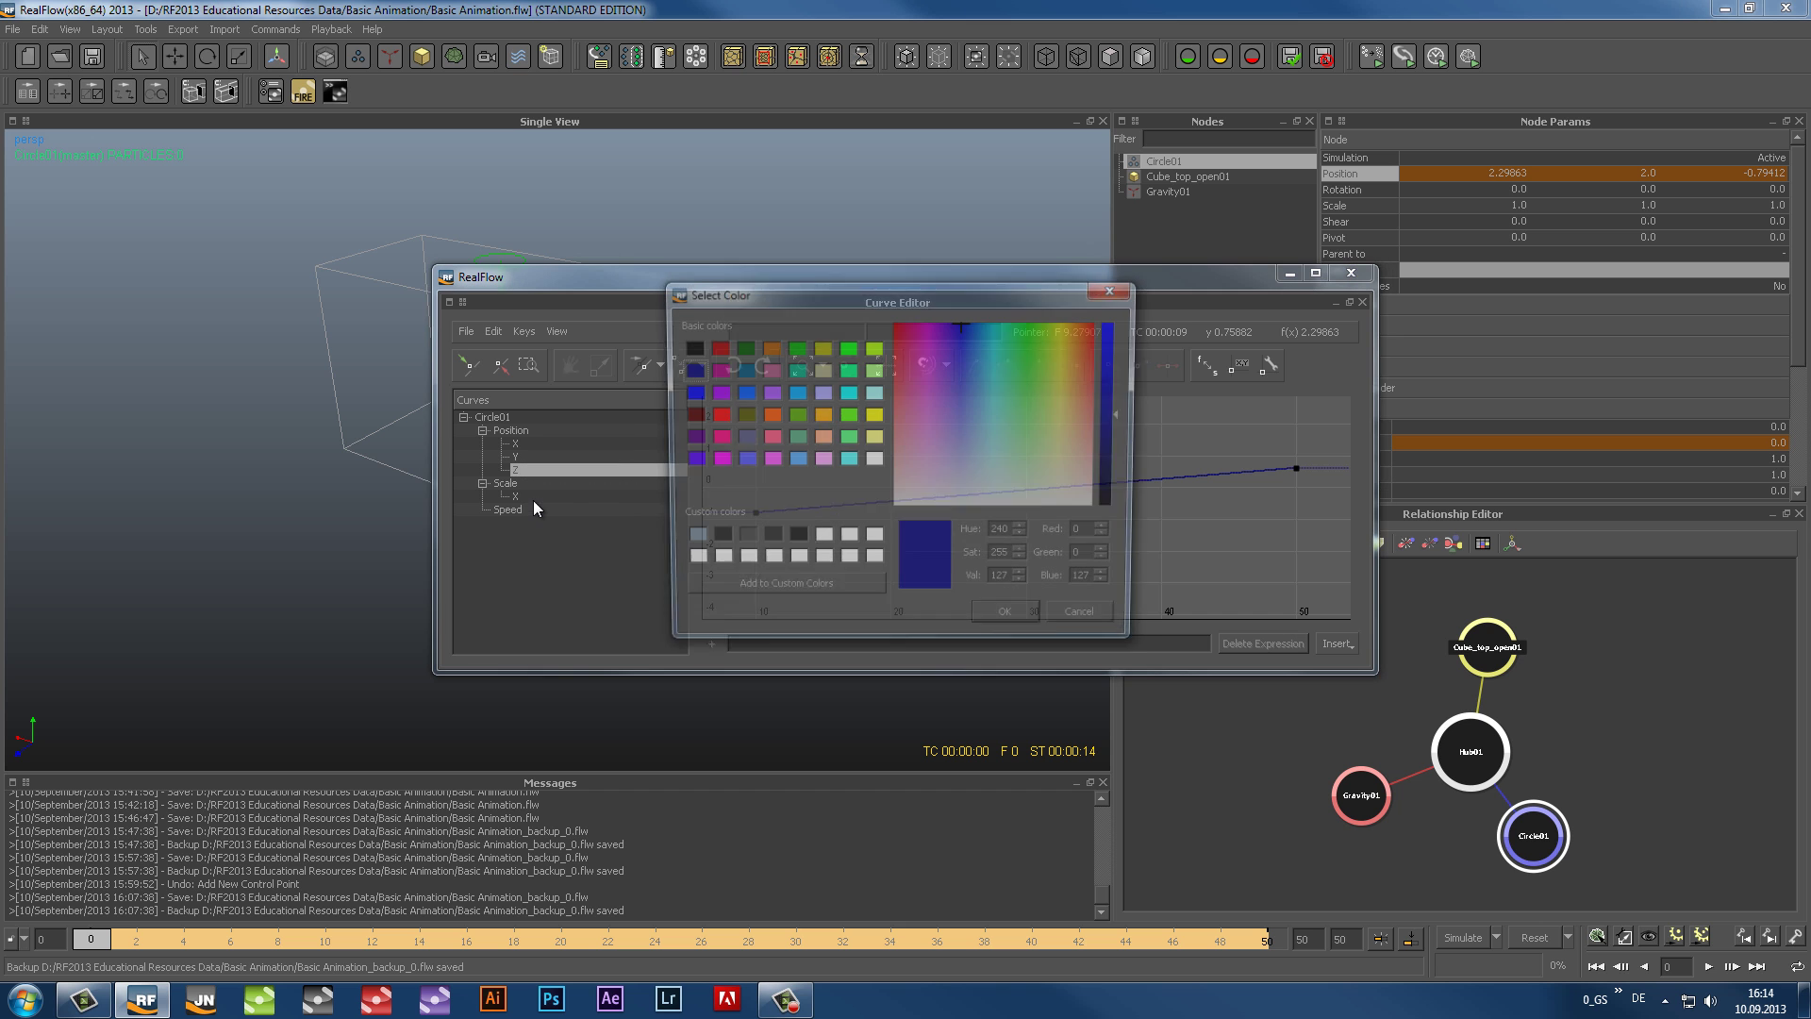
pyautogui.click(847, 347)
pyautogui.click(1004, 621)
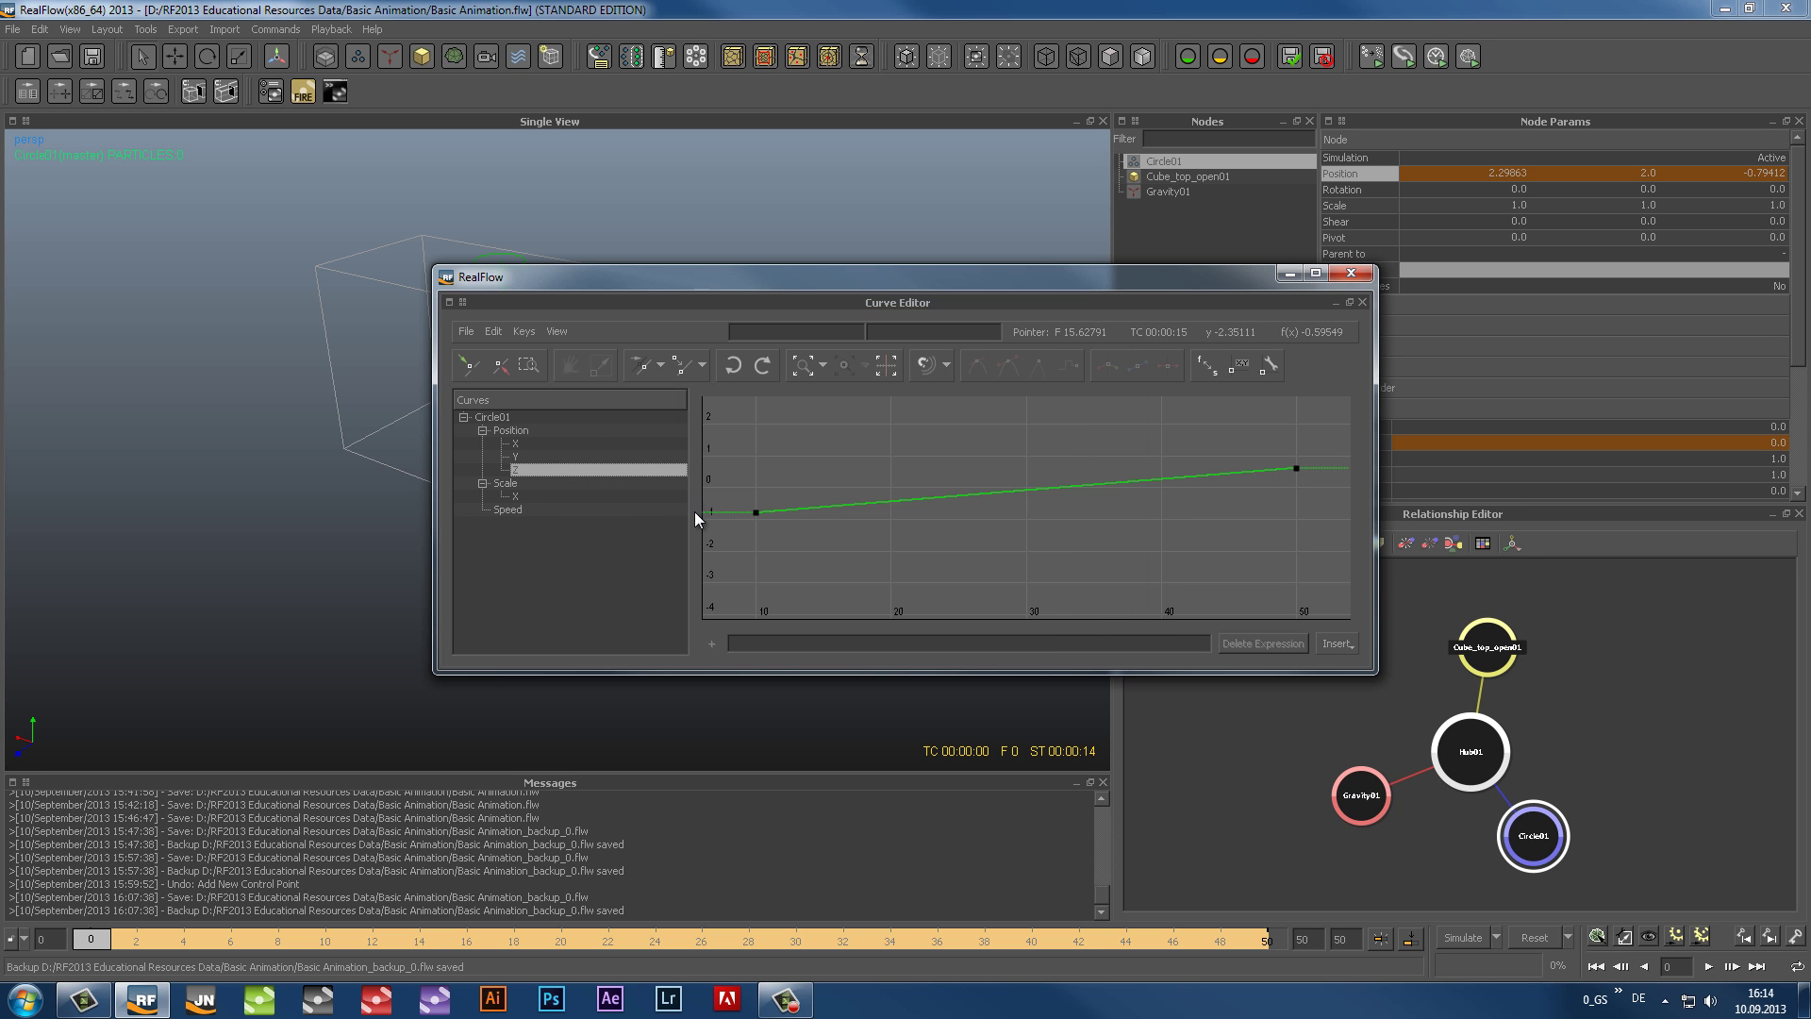
# Step: Change the Position Y curve's color to yellow
pyautogui.click(523, 454)
pyautogui.rightClick(522, 454)
pyautogui.click(551, 481)
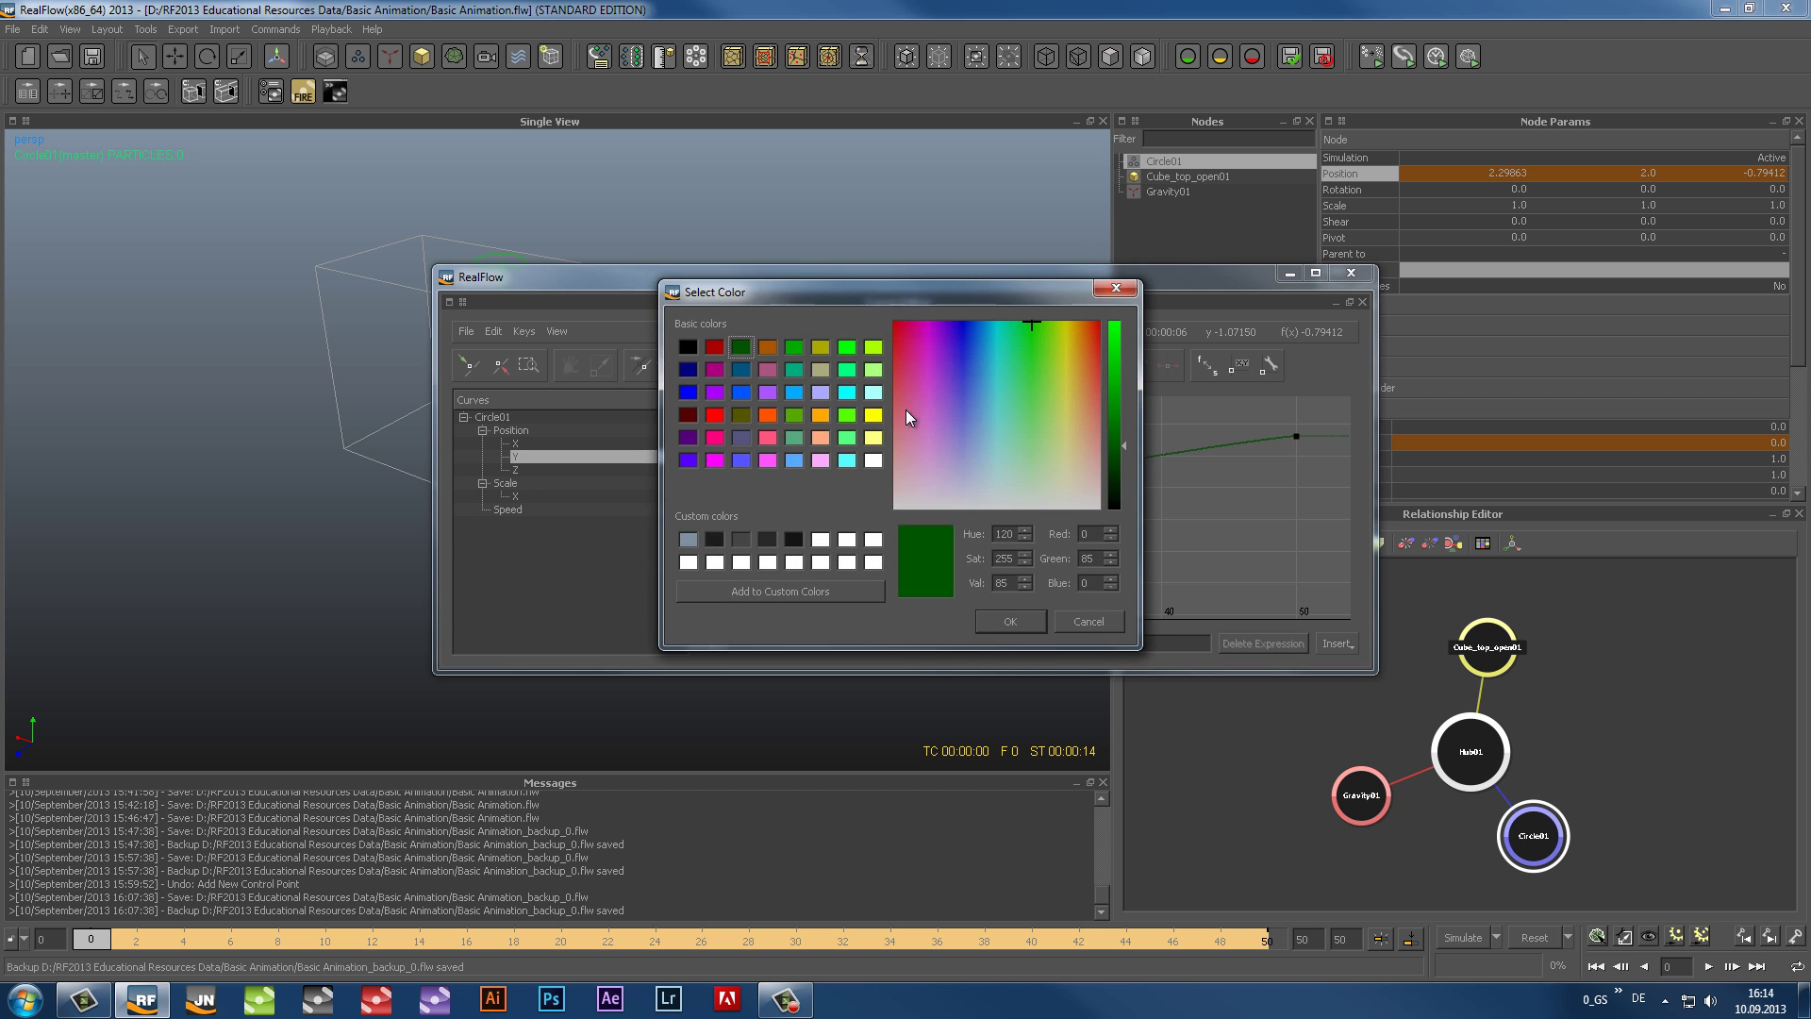
pyautogui.click(874, 415)
pyautogui.click(1005, 621)
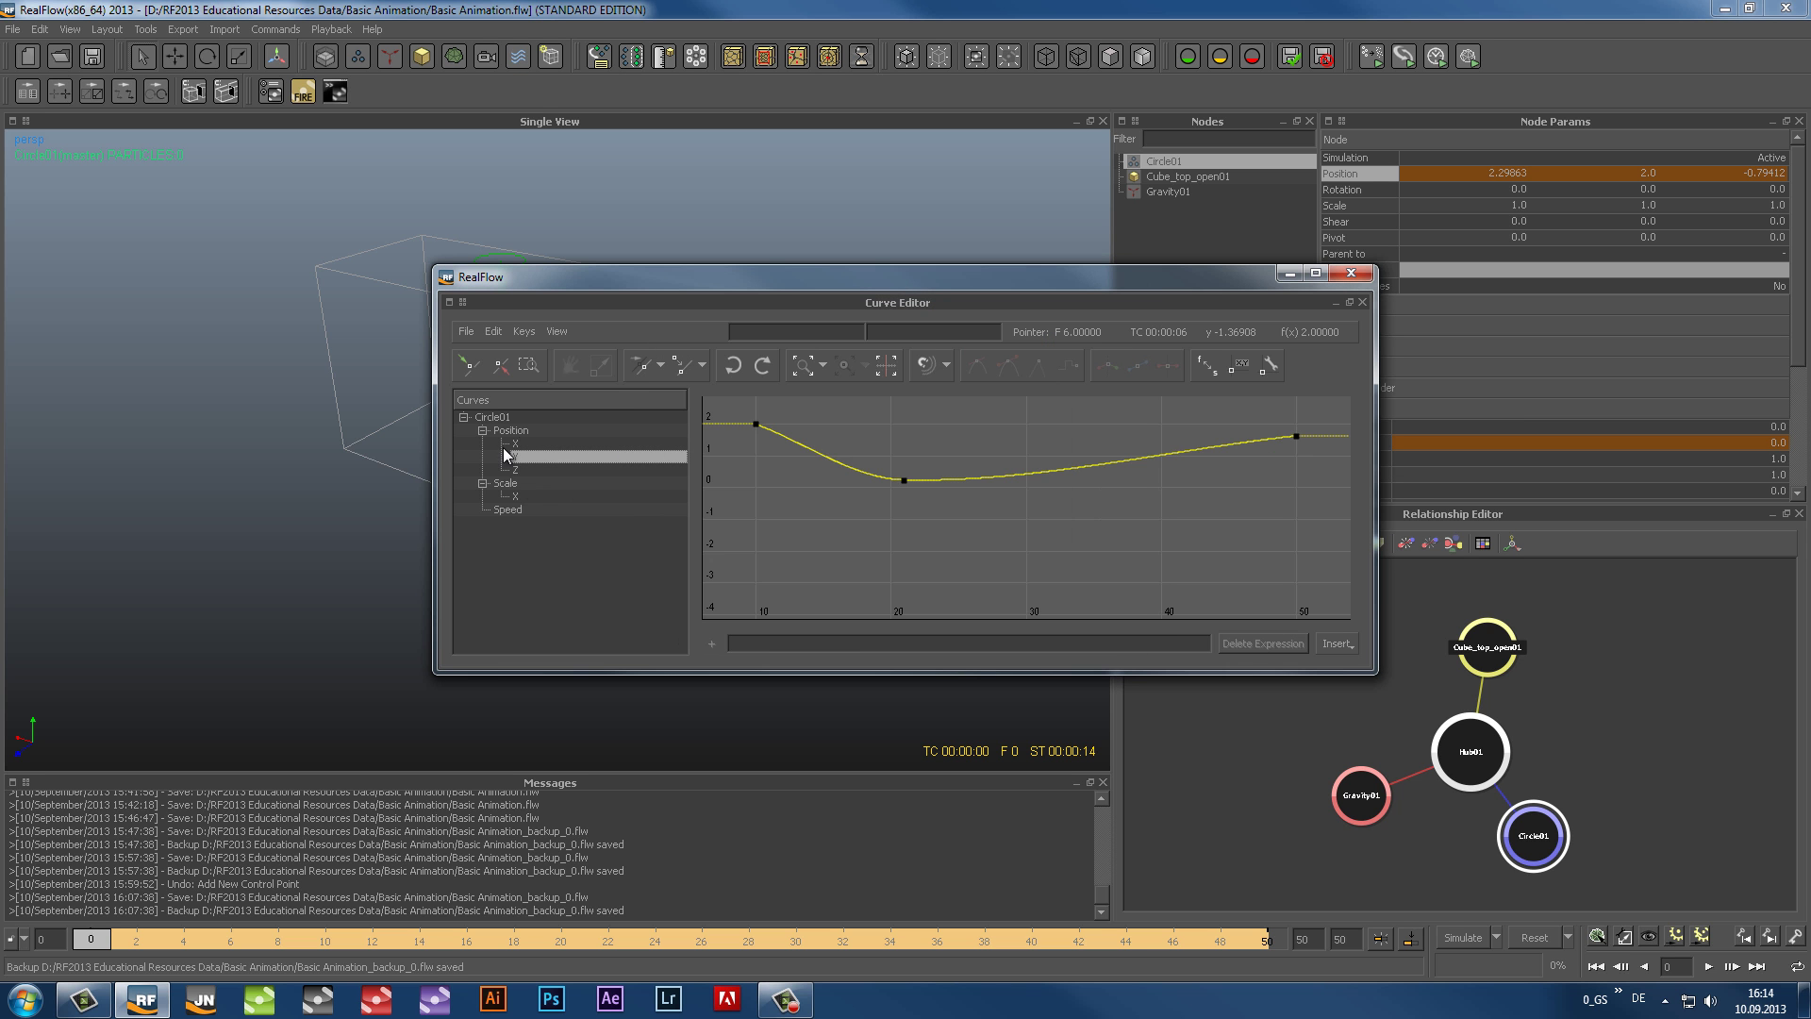
# Step: Change the Position X curve's color to bright red
pyautogui.click(516, 443)
pyautogui.rightClick(516, 443)
pyautogui.click(565, 475)
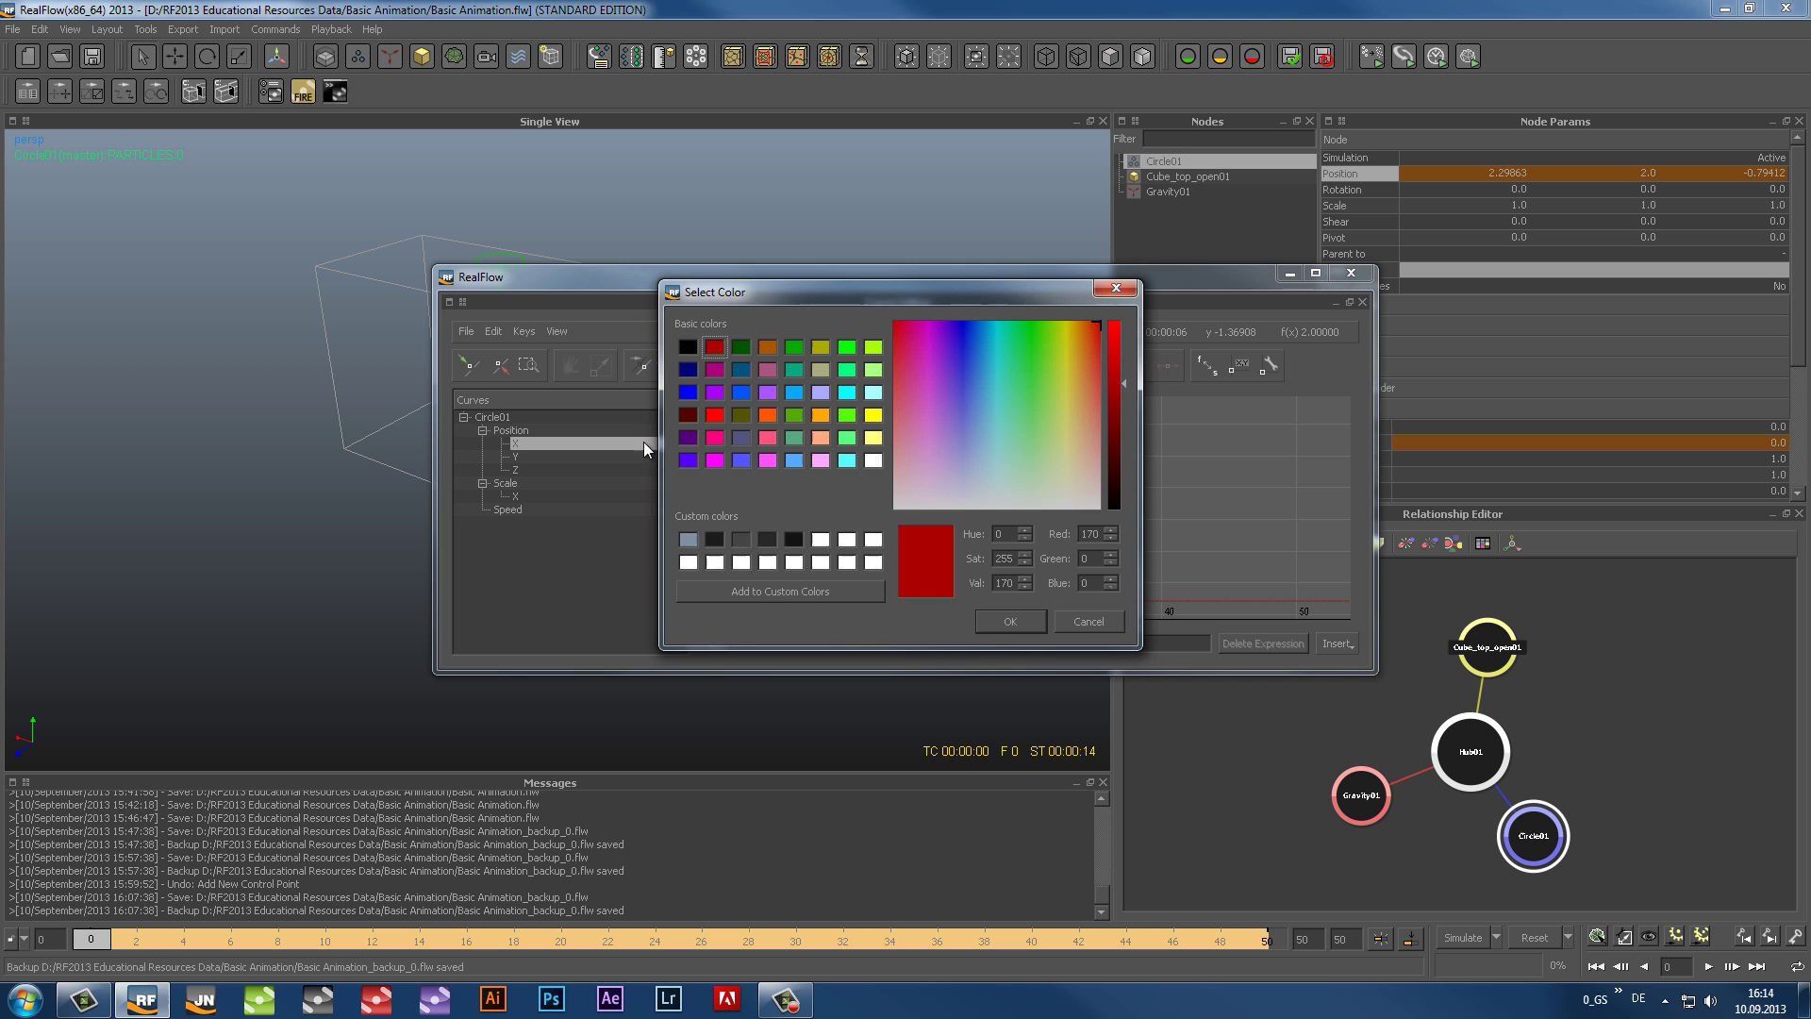
pyautogui.click(710, 417)
pyautogui.click(1010, 619)
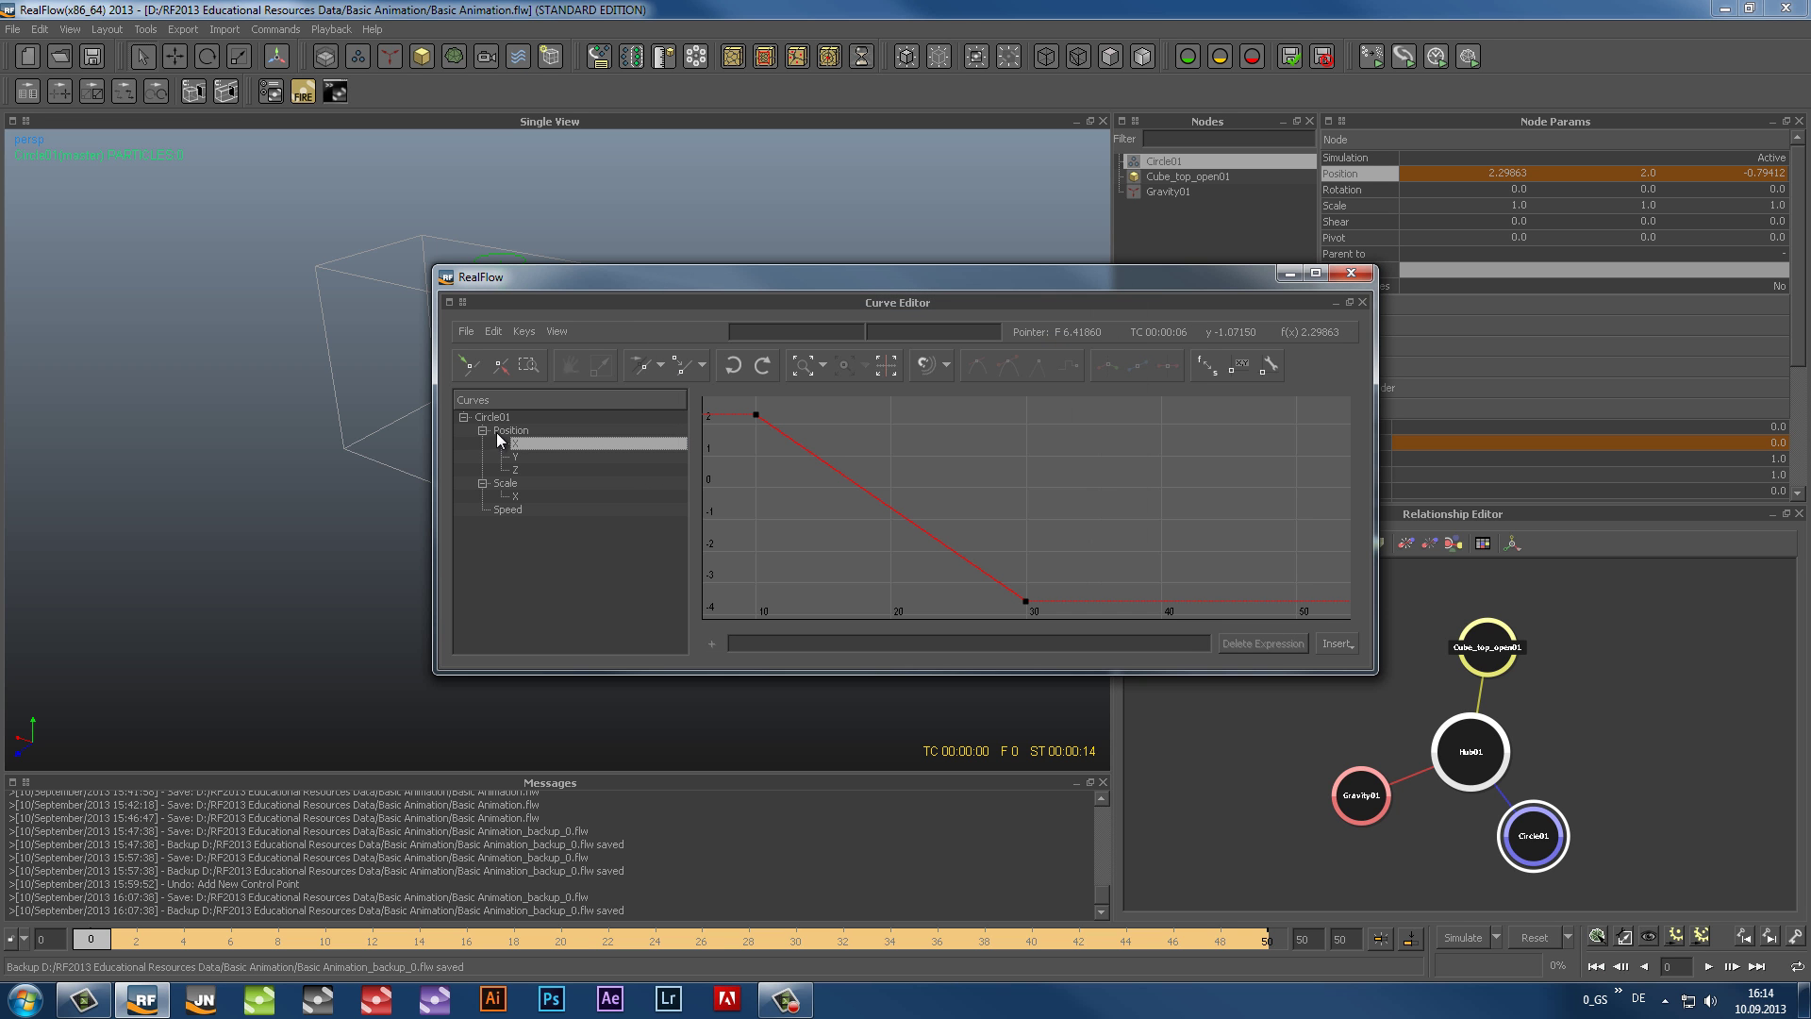
# Step: Remove the Position curves from the editing list and display the Speed curve fitted to the view
pyautogui.click(514, 430)
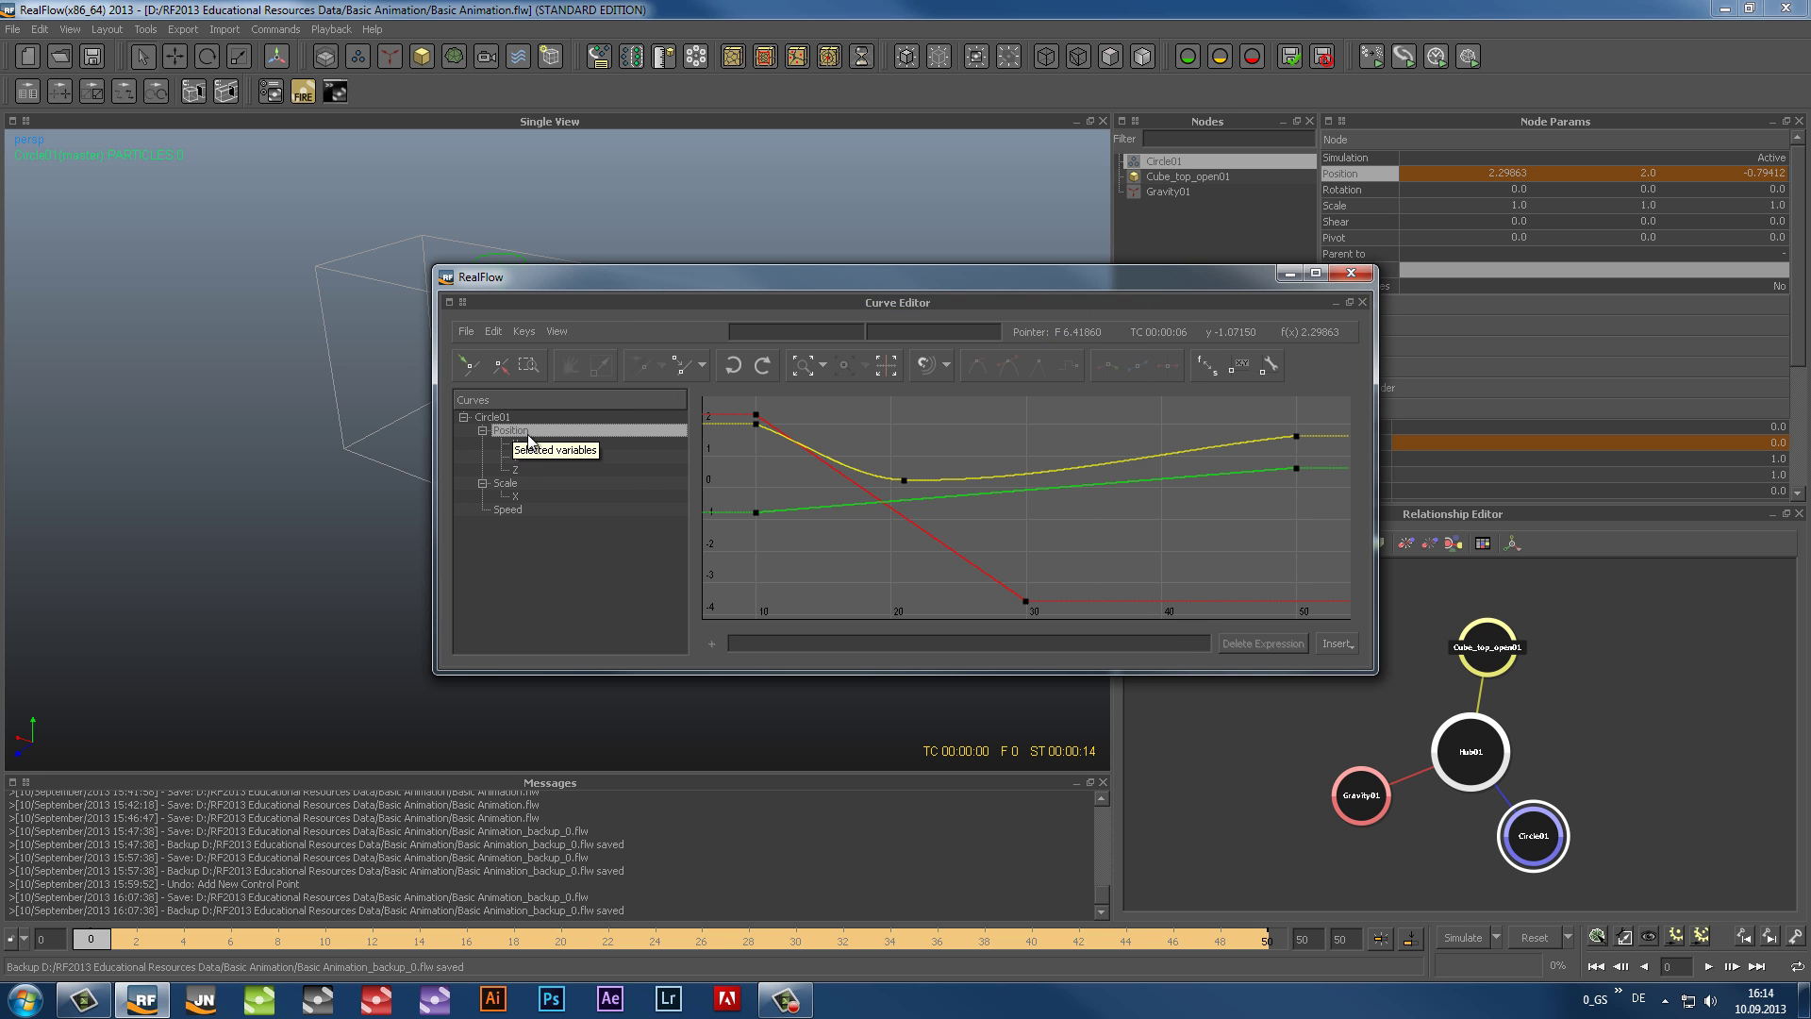
pyautogui.rightClick(524, 432)
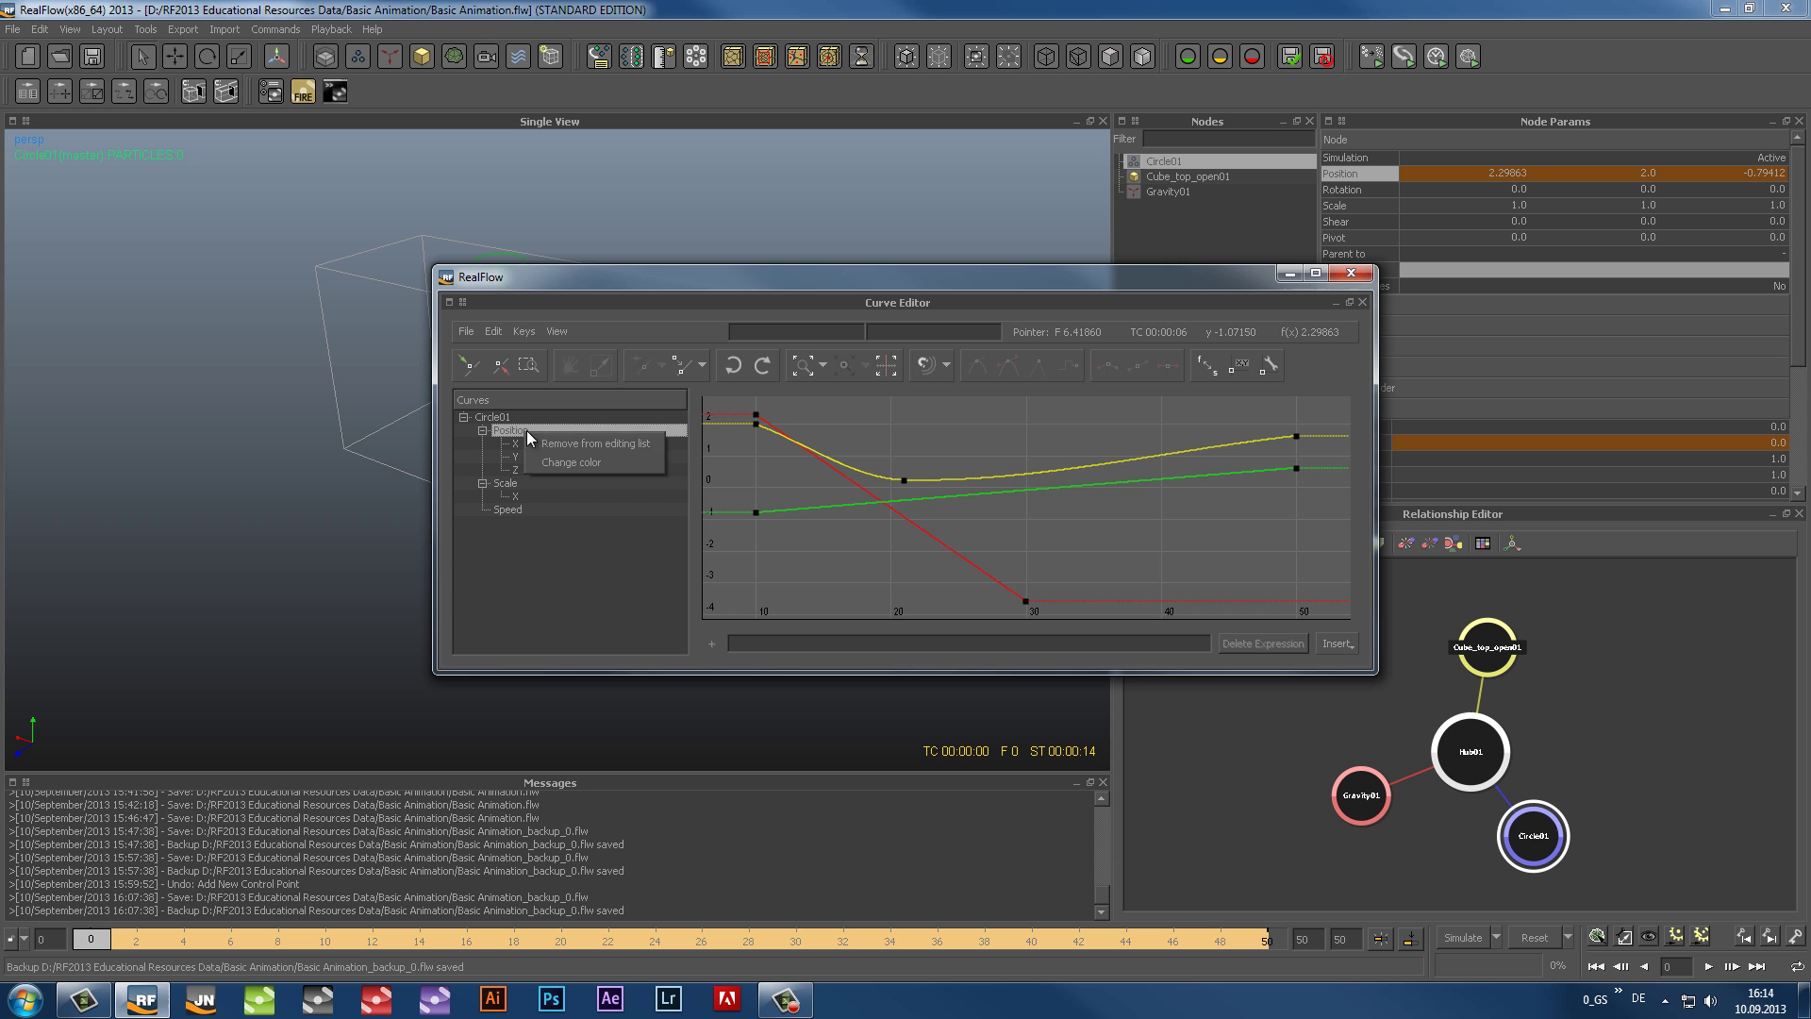
pyautogui.click(572, 449)
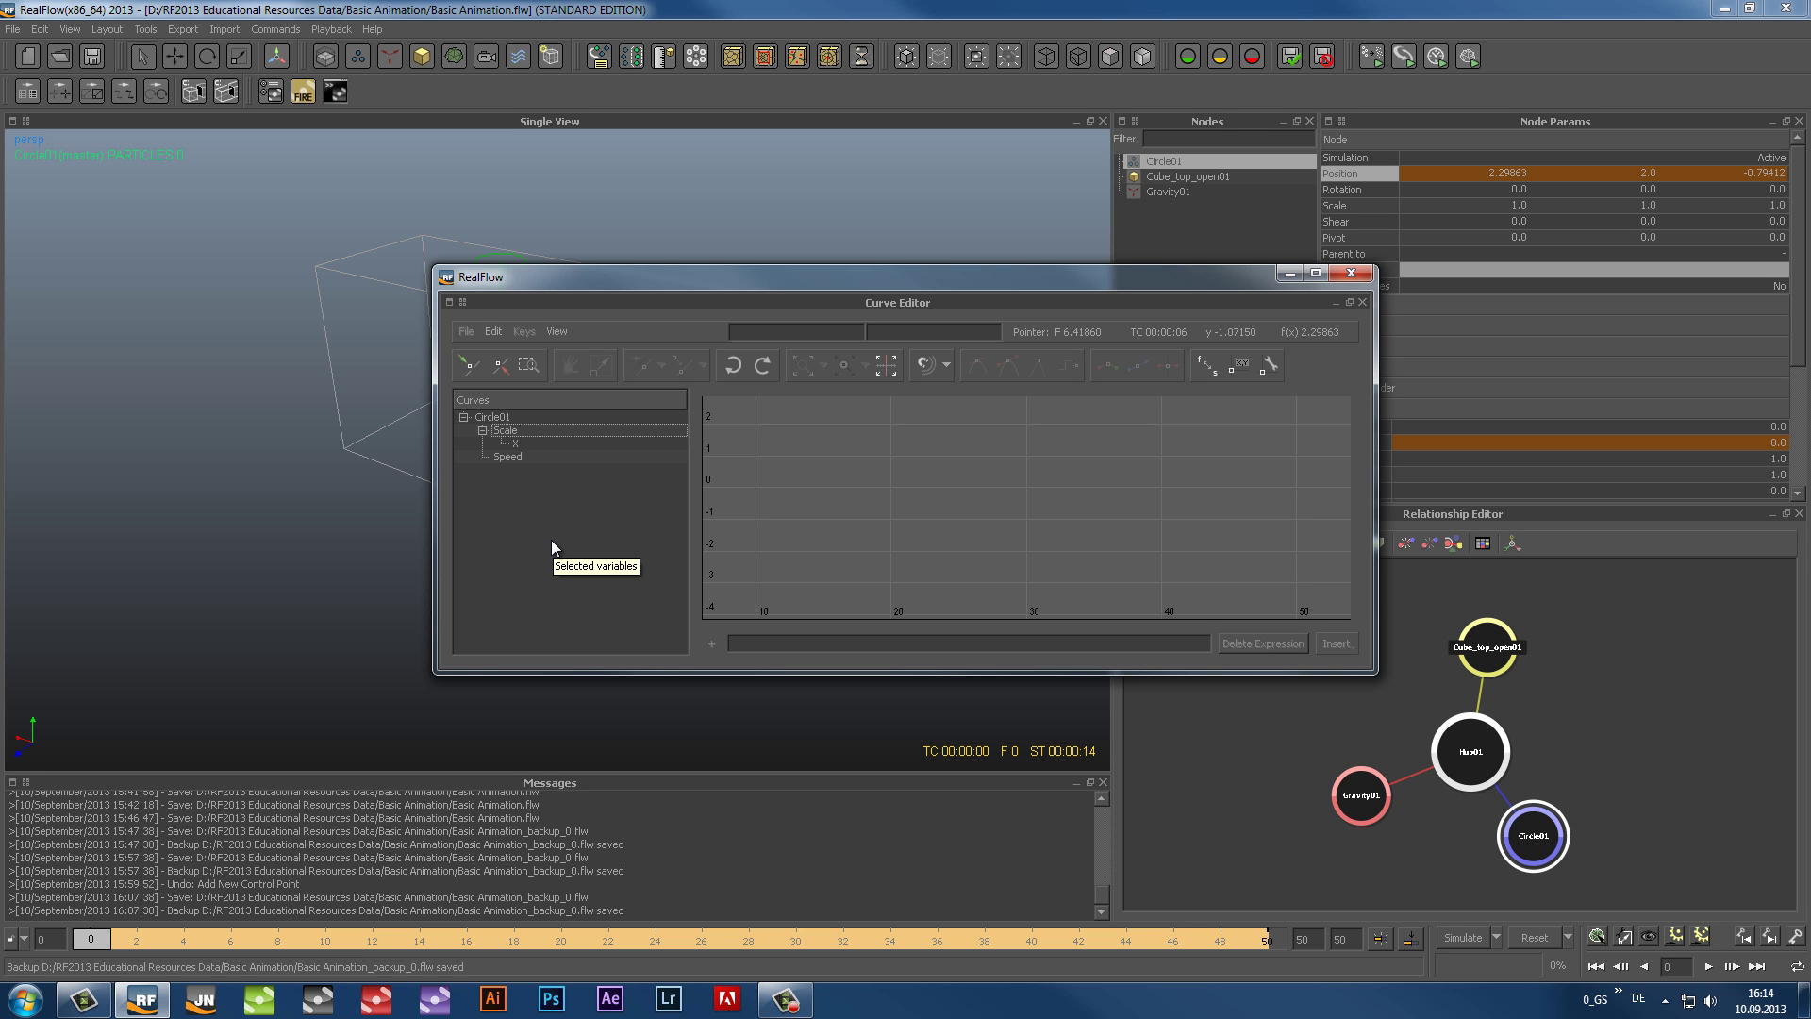
pyautogui.click(518, 456)
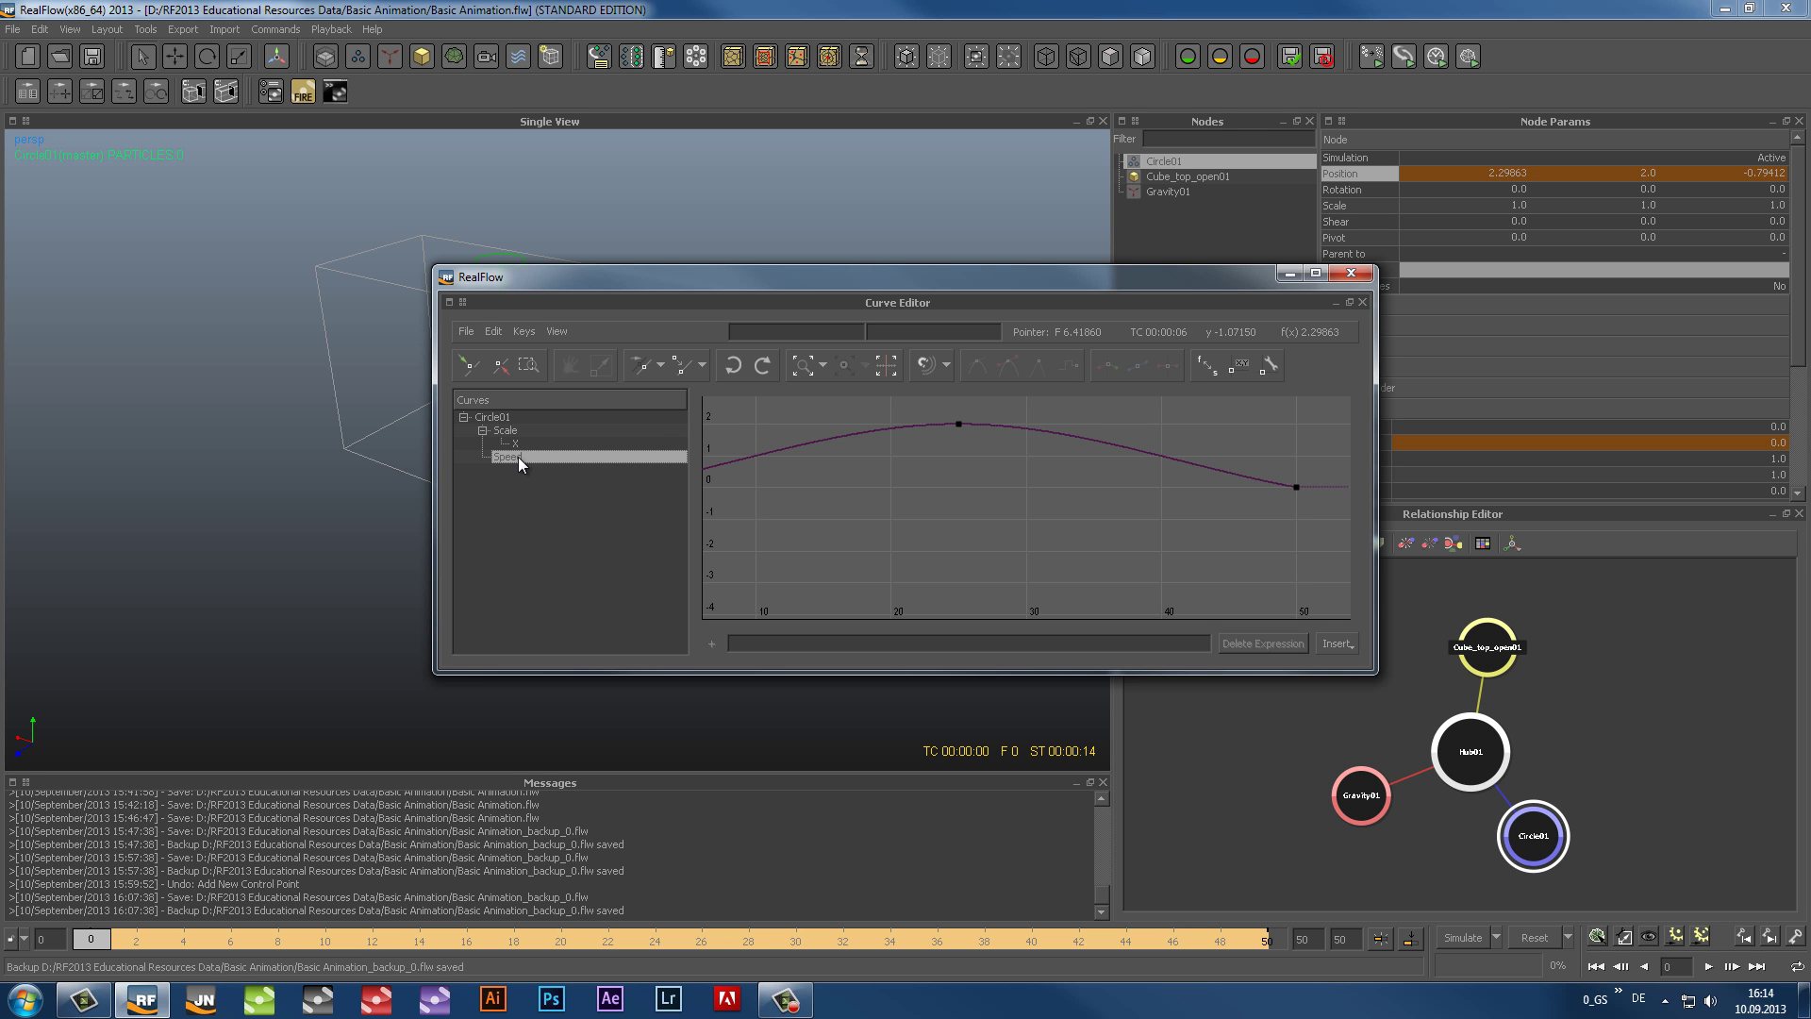
pyautogui.click(807, 365)
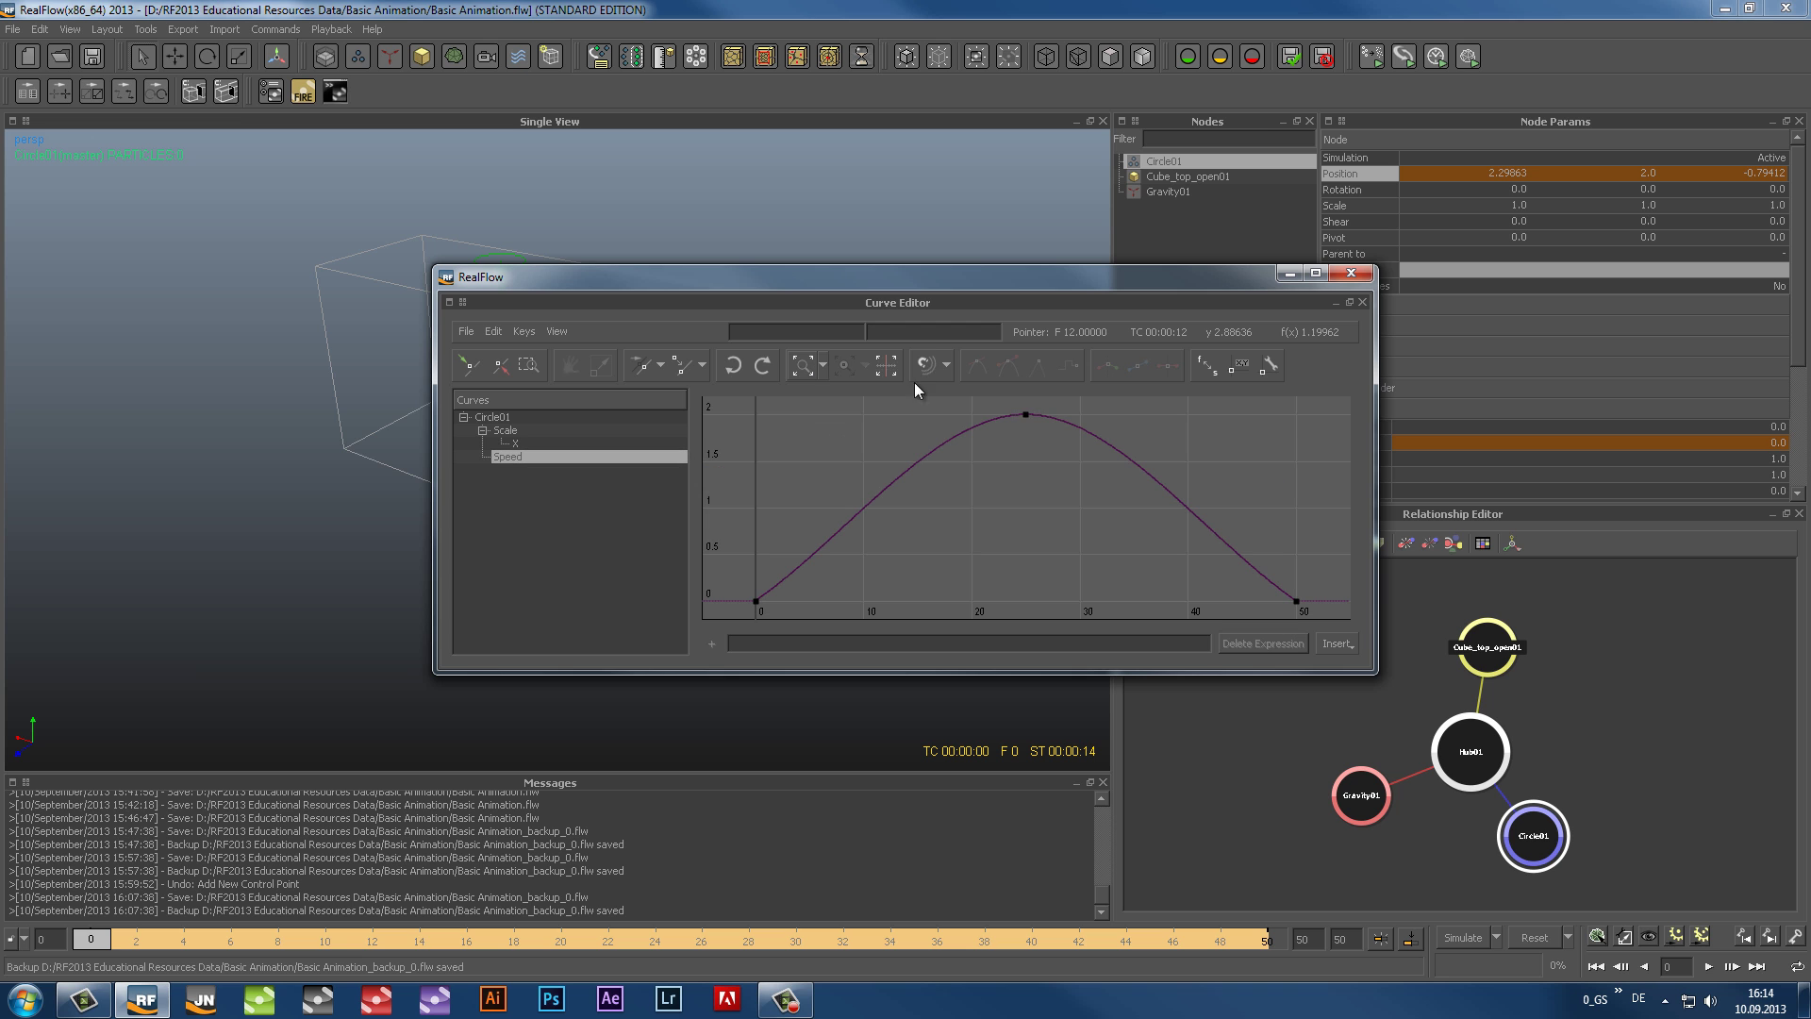
# Step: Select the Speed curve's control points at frames 25 and 0 together and clear the selection
pyautogui.click(1026, 416)
pyautogui.keyDown('shift'); pyautogui.click(755, 600); pyautogui.keyUp('shift')
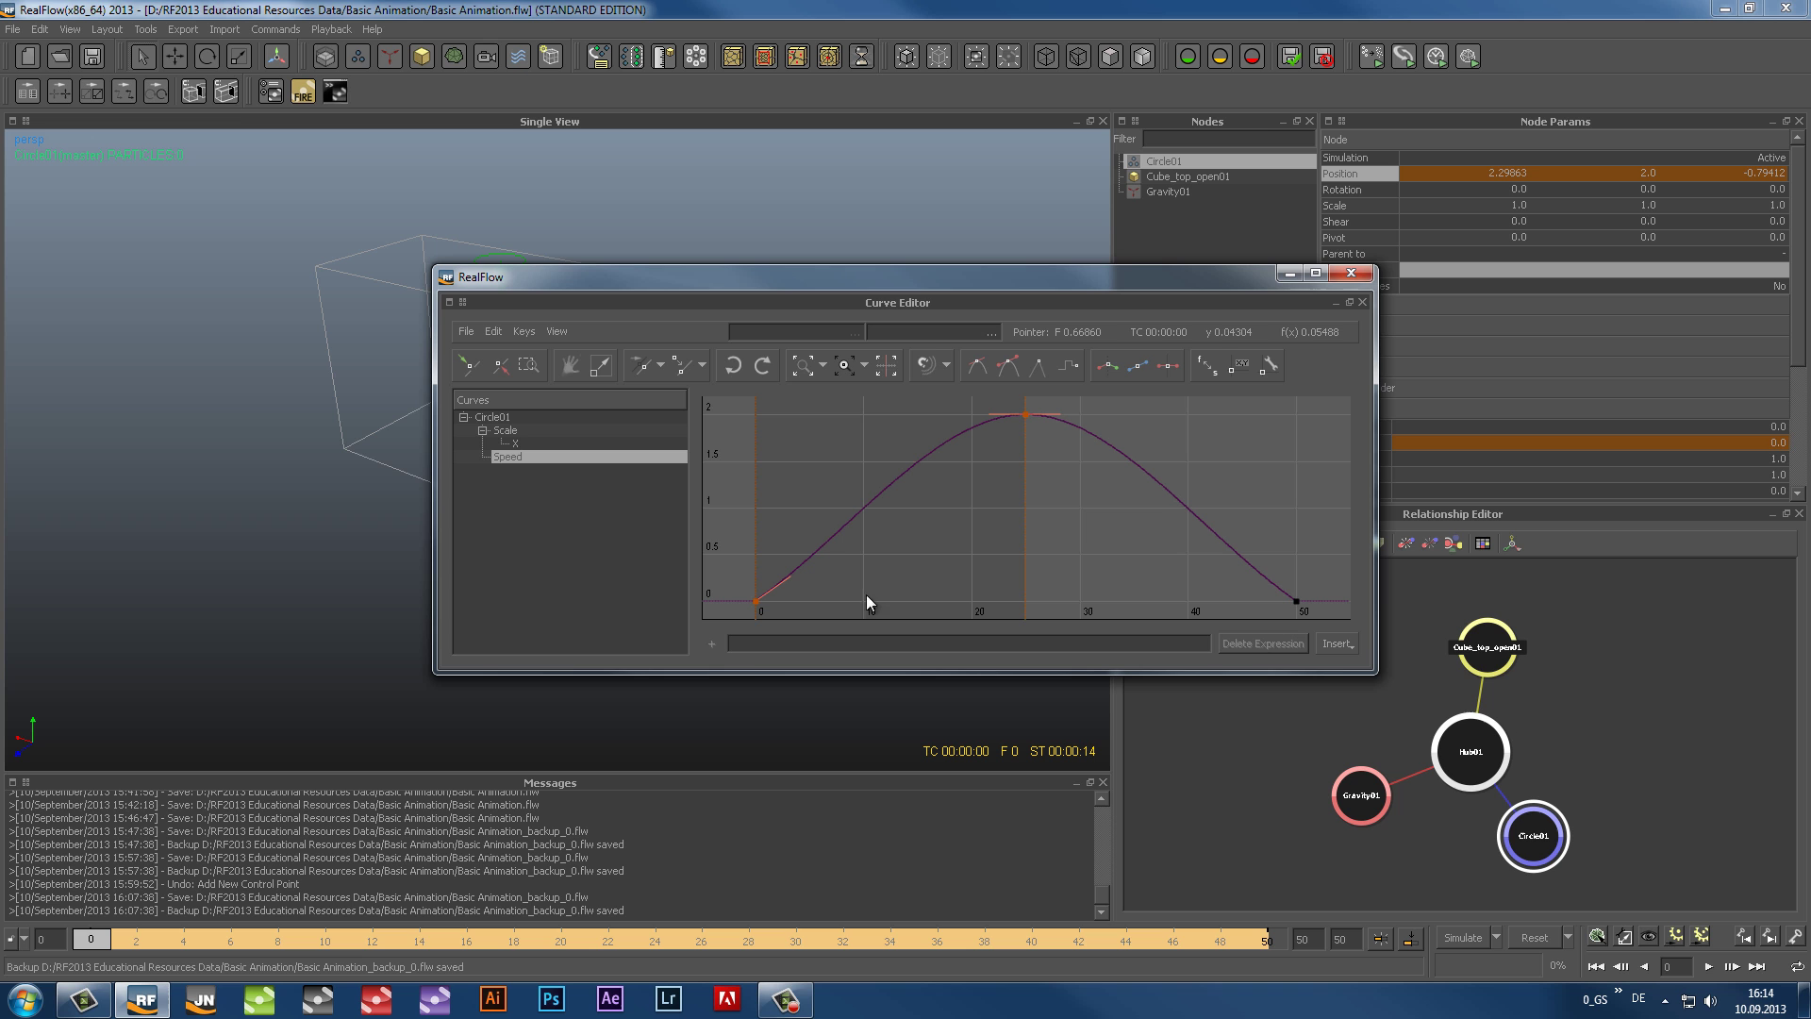
pyautogui.click(1062, 570)
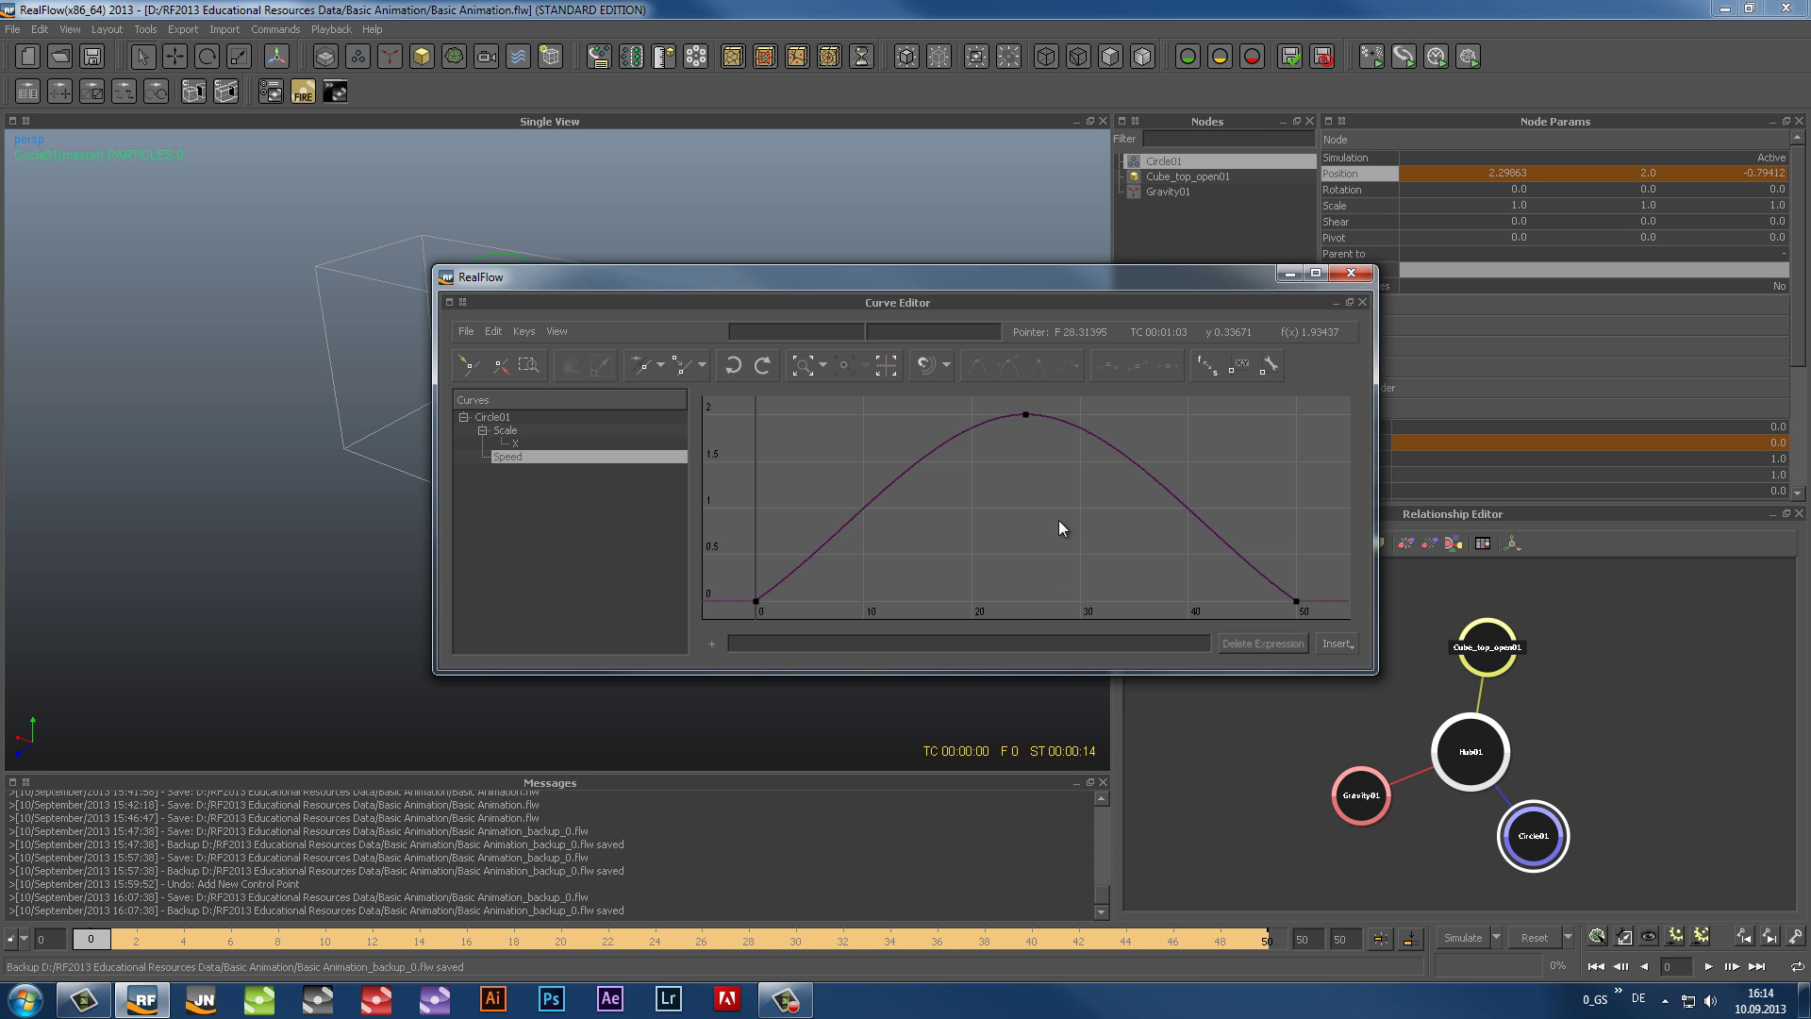
# Step: Delete the Speed curve's control point at frame 25 and undo the deletion
pyautogui.click(1026, 416)
pyautogui.press('Delete')
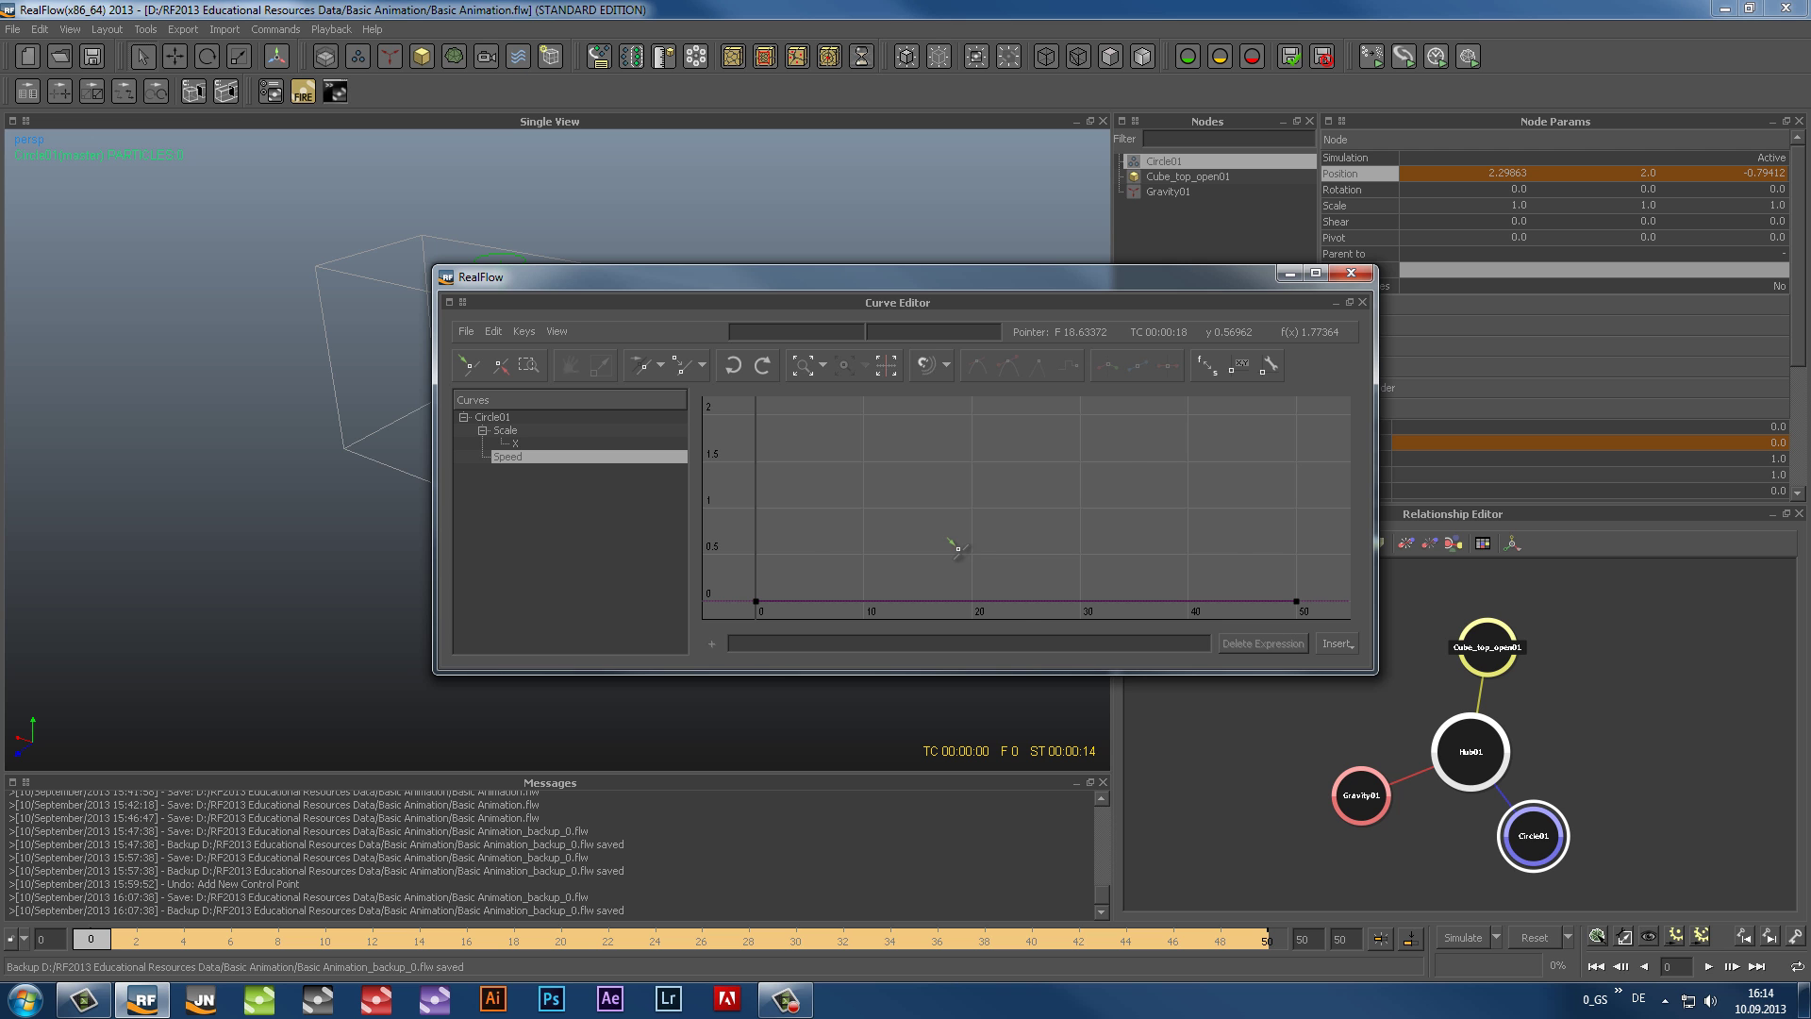
pyautogui.hotkey('ctrl', 'z')
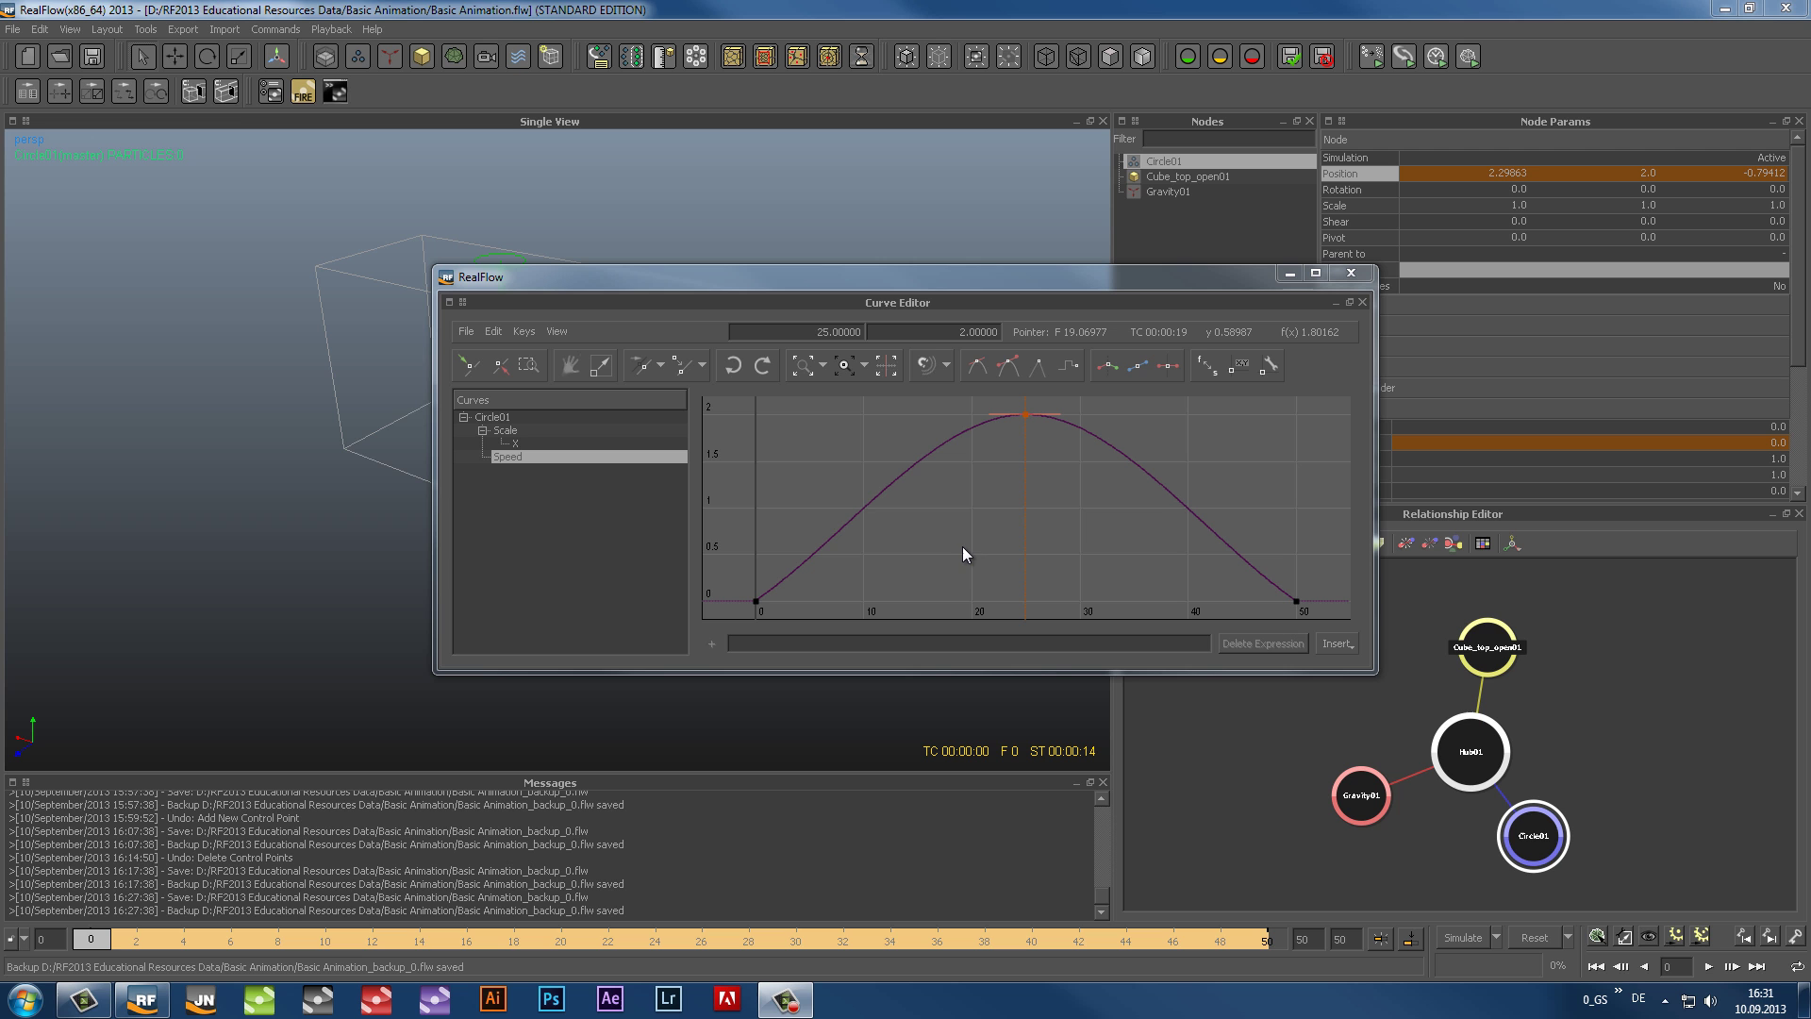
# Step: Add four control points to the Speed curve at about frames 11, 38, 17 and 43
pyautogui.click(880, 537)
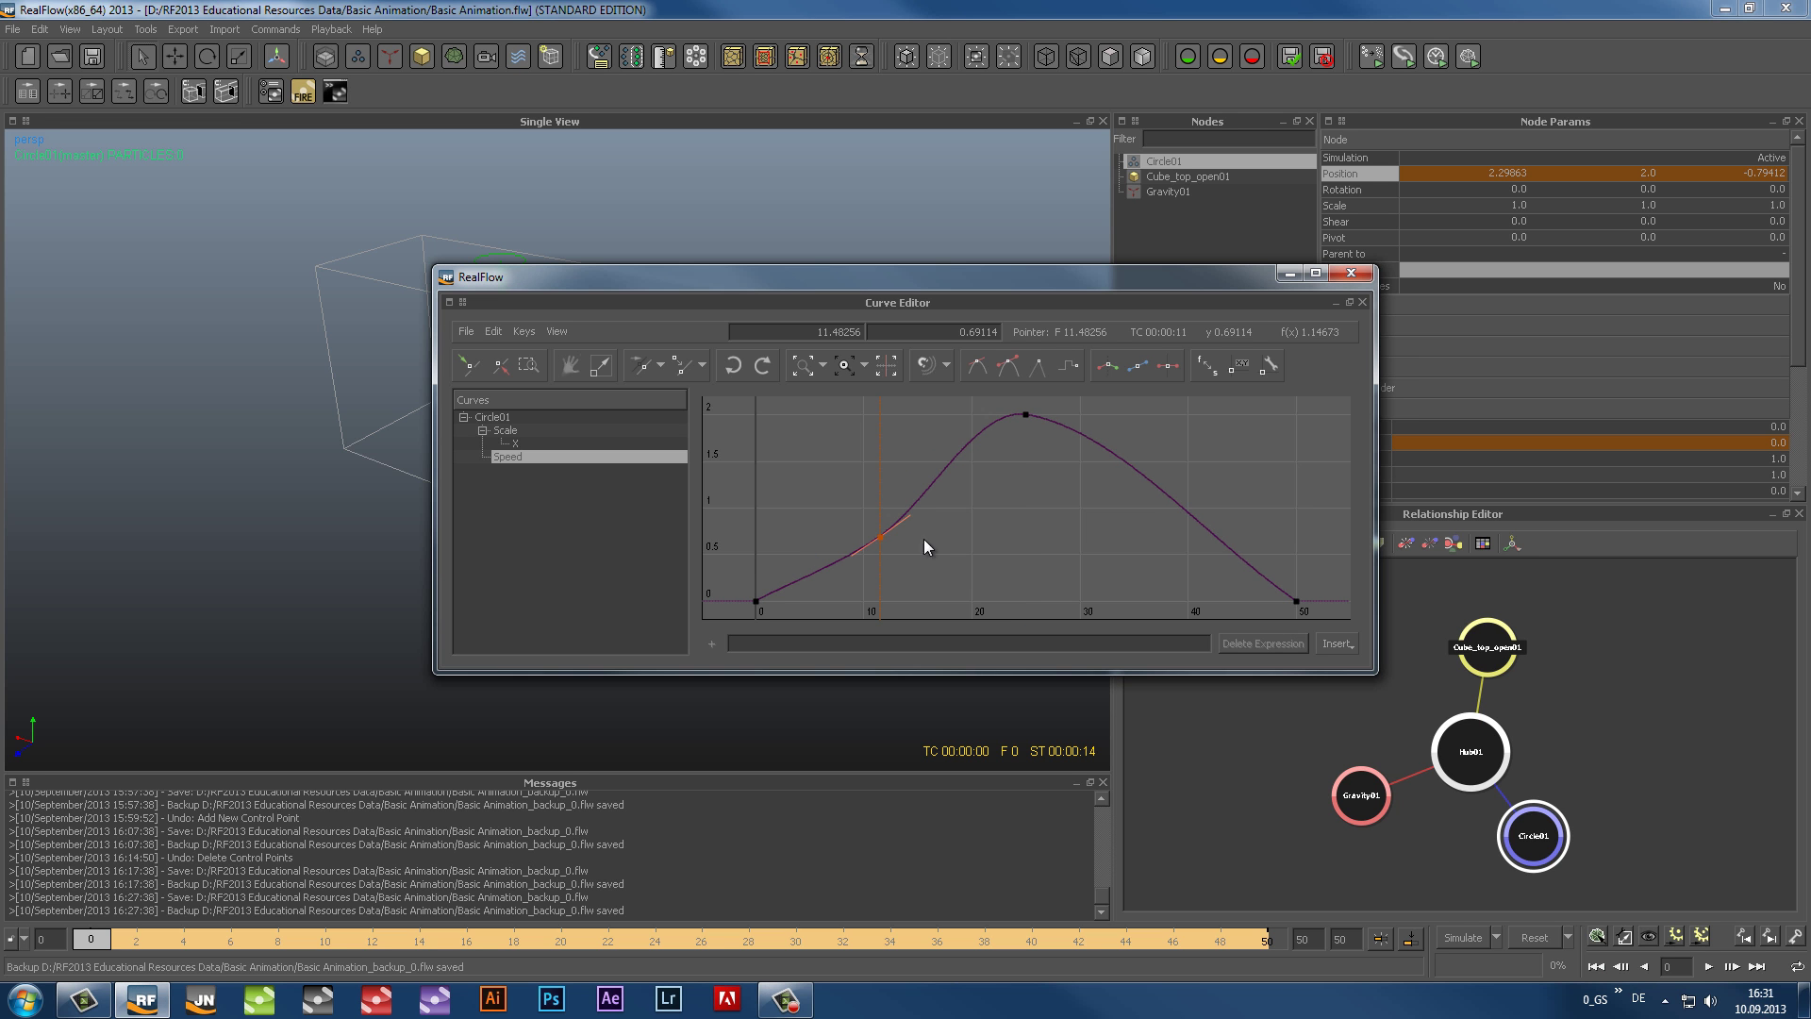
pyautogui.click(1170, 451)
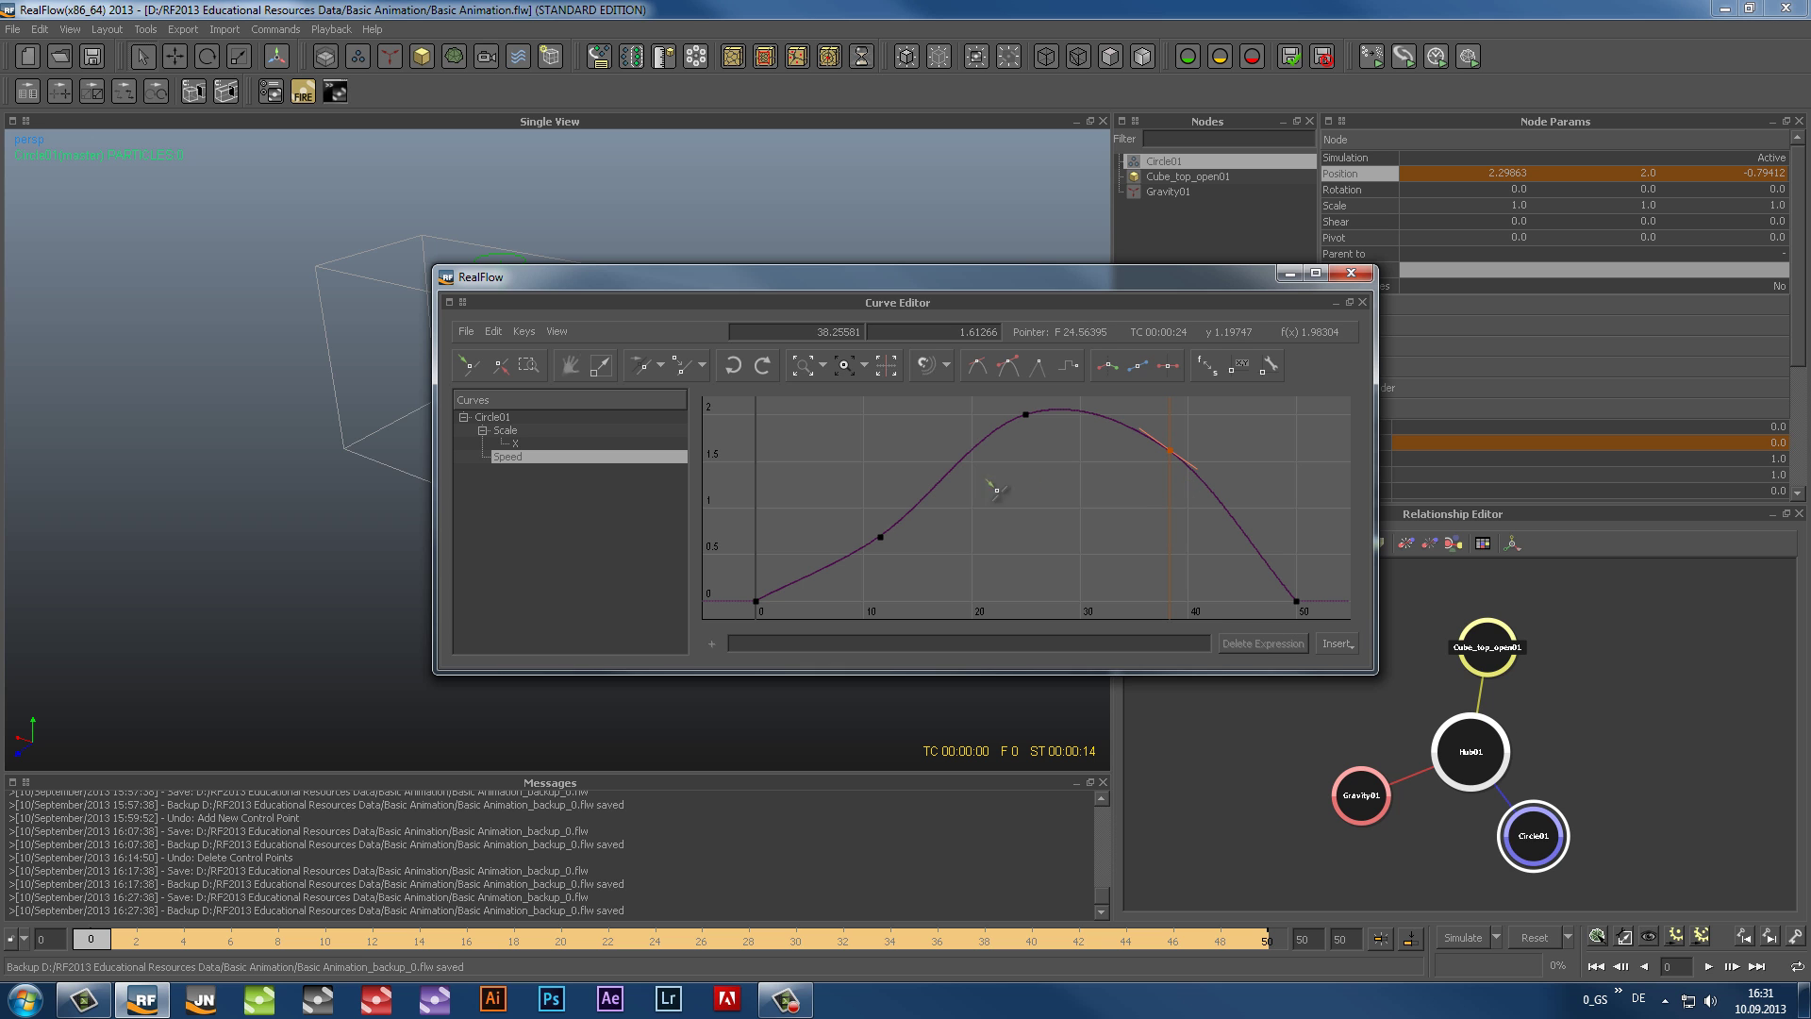
pyautogui.click(940, 478)
pyautogui.click(1220, 502)
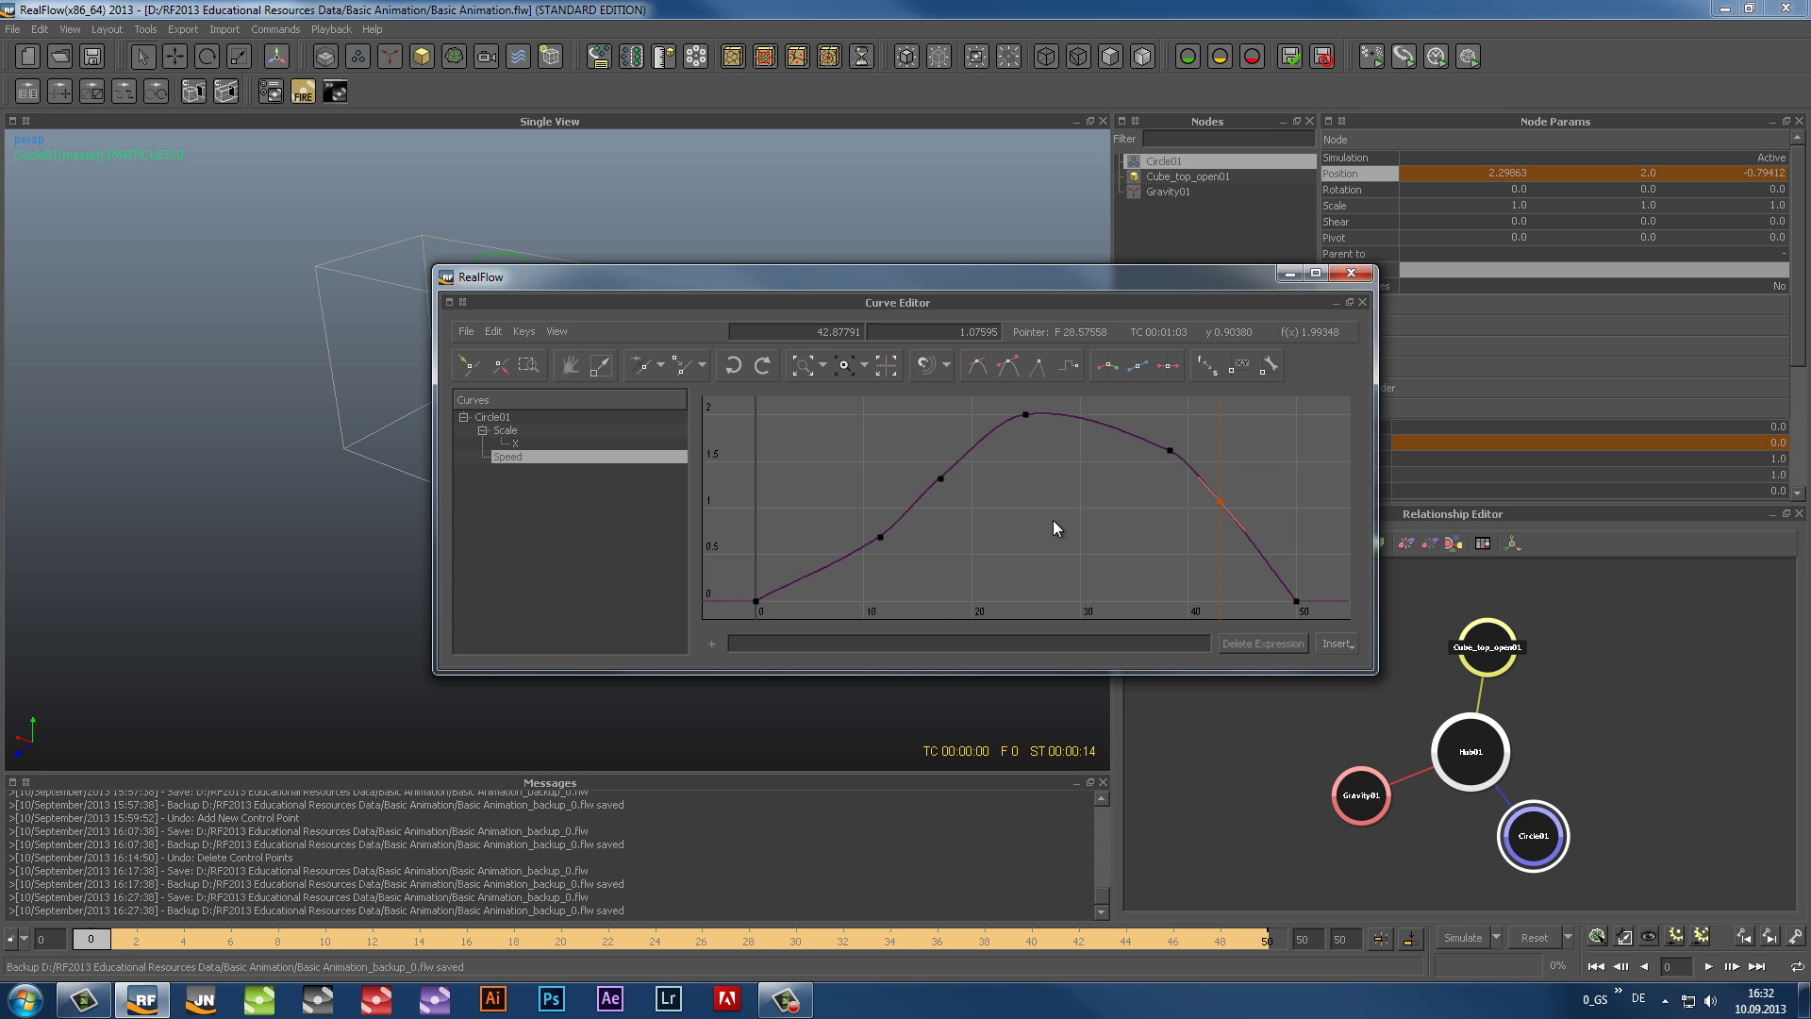
# Step: Move the Speed curve's control point near frame 17 to about frame 15.8 with a value of about 1.52
pyautogui.click(940, 479)
pyautogui.moveTo(962, 492); pyautogui.dragTo(927, 478)
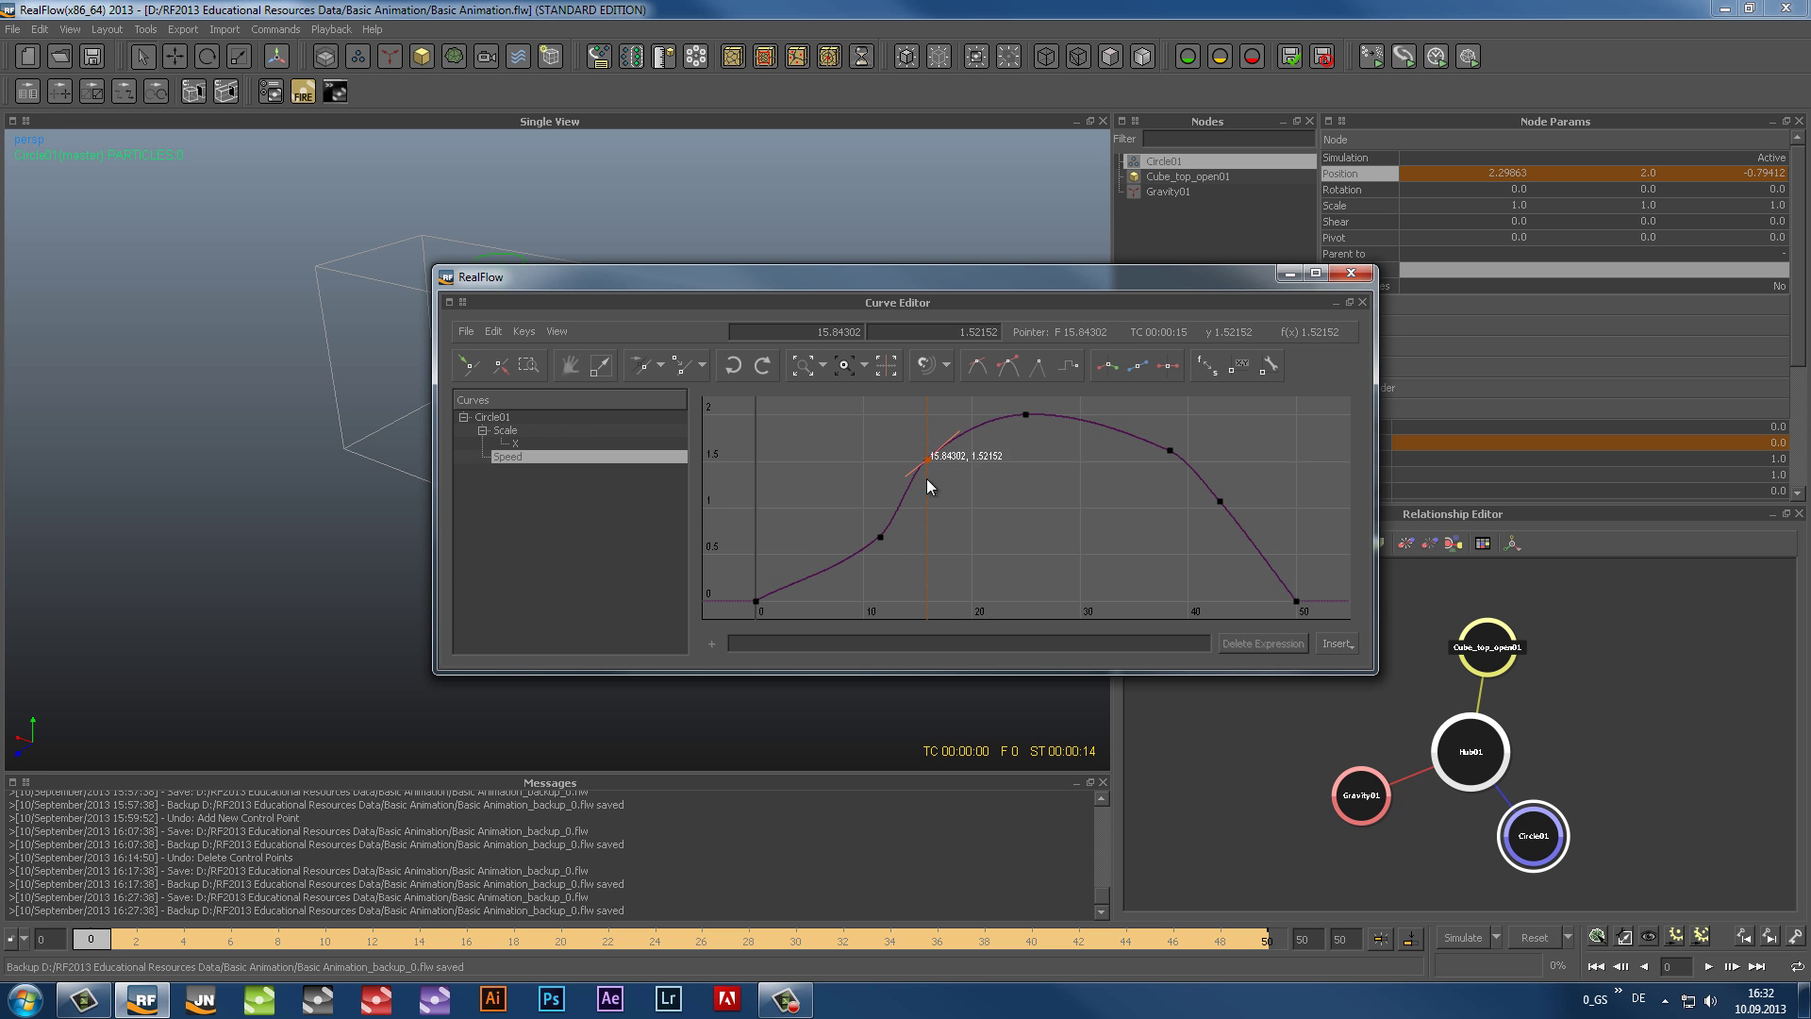
# Step: Delete the Speed curve's control points near frames 11 and 43 and add one at about frame 4.9 with a value of about 0.86
pyautogui.click(881, 534)
pyautogui.press('Delete')
pyautogui.moveTo(806, 534); pyautogui.dragTo(789, 510)
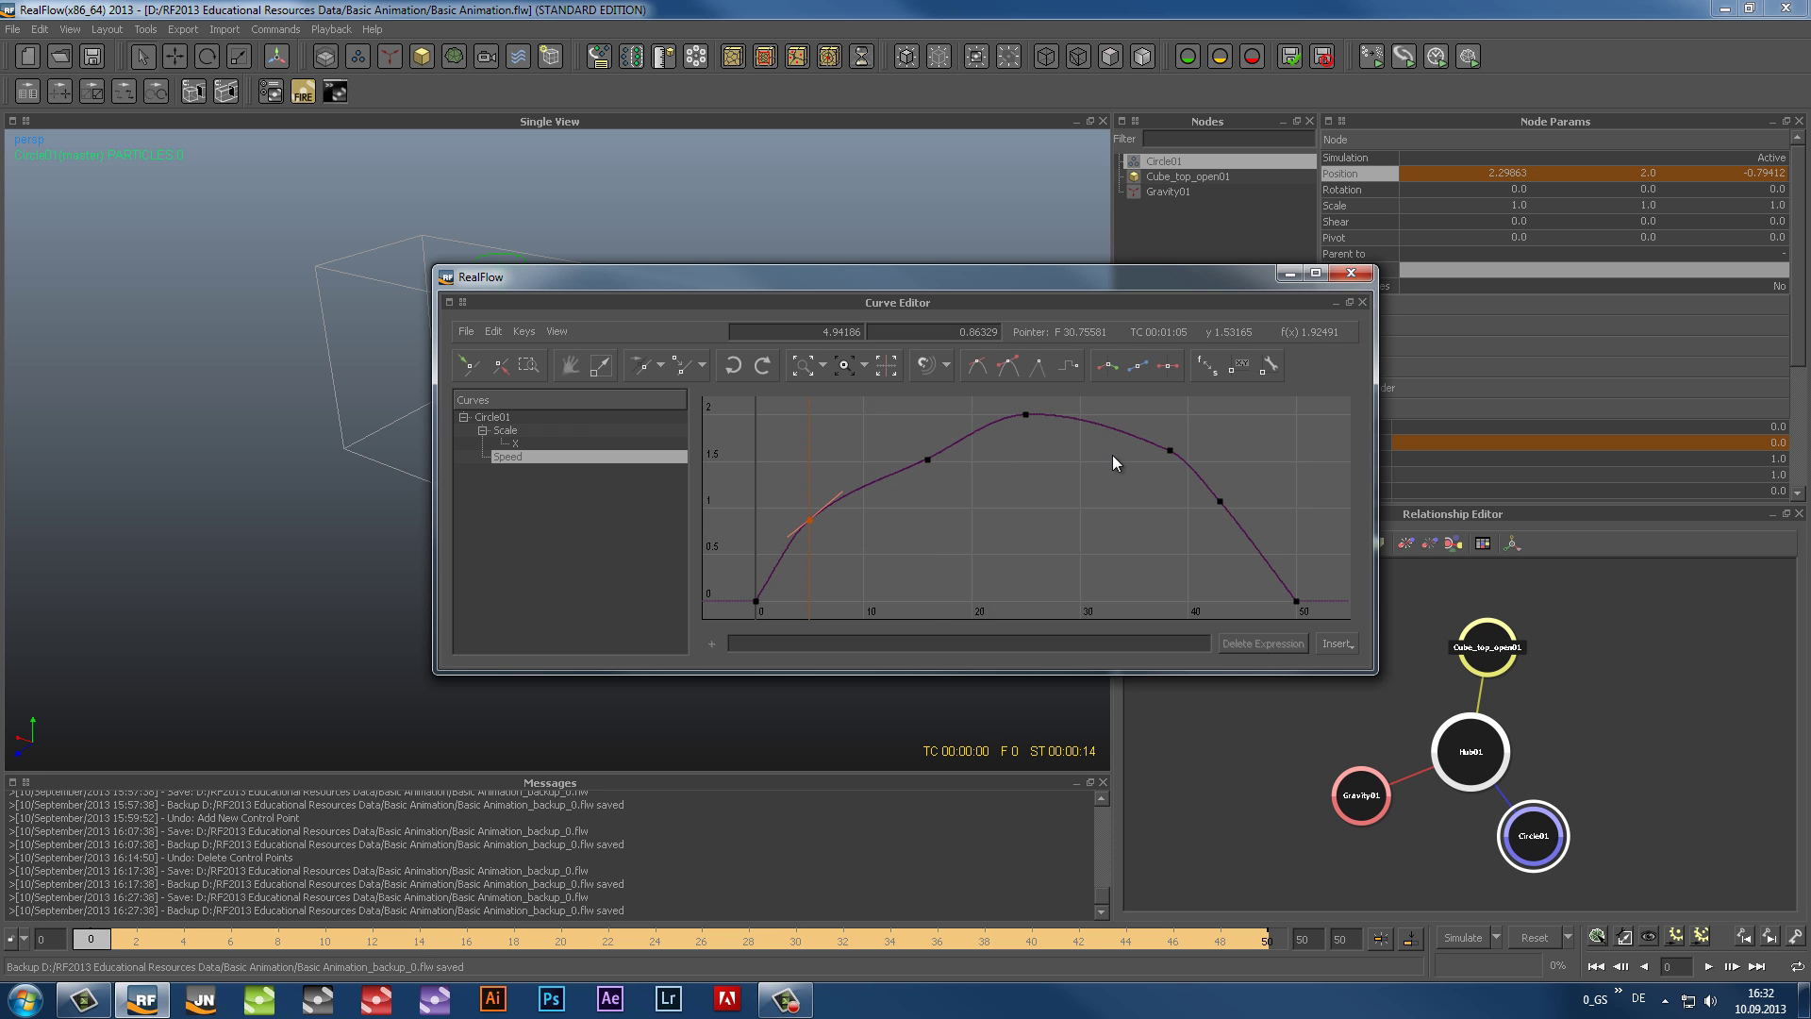
pyautogui.click(1219, 501)
pyautogui.press('Delete')
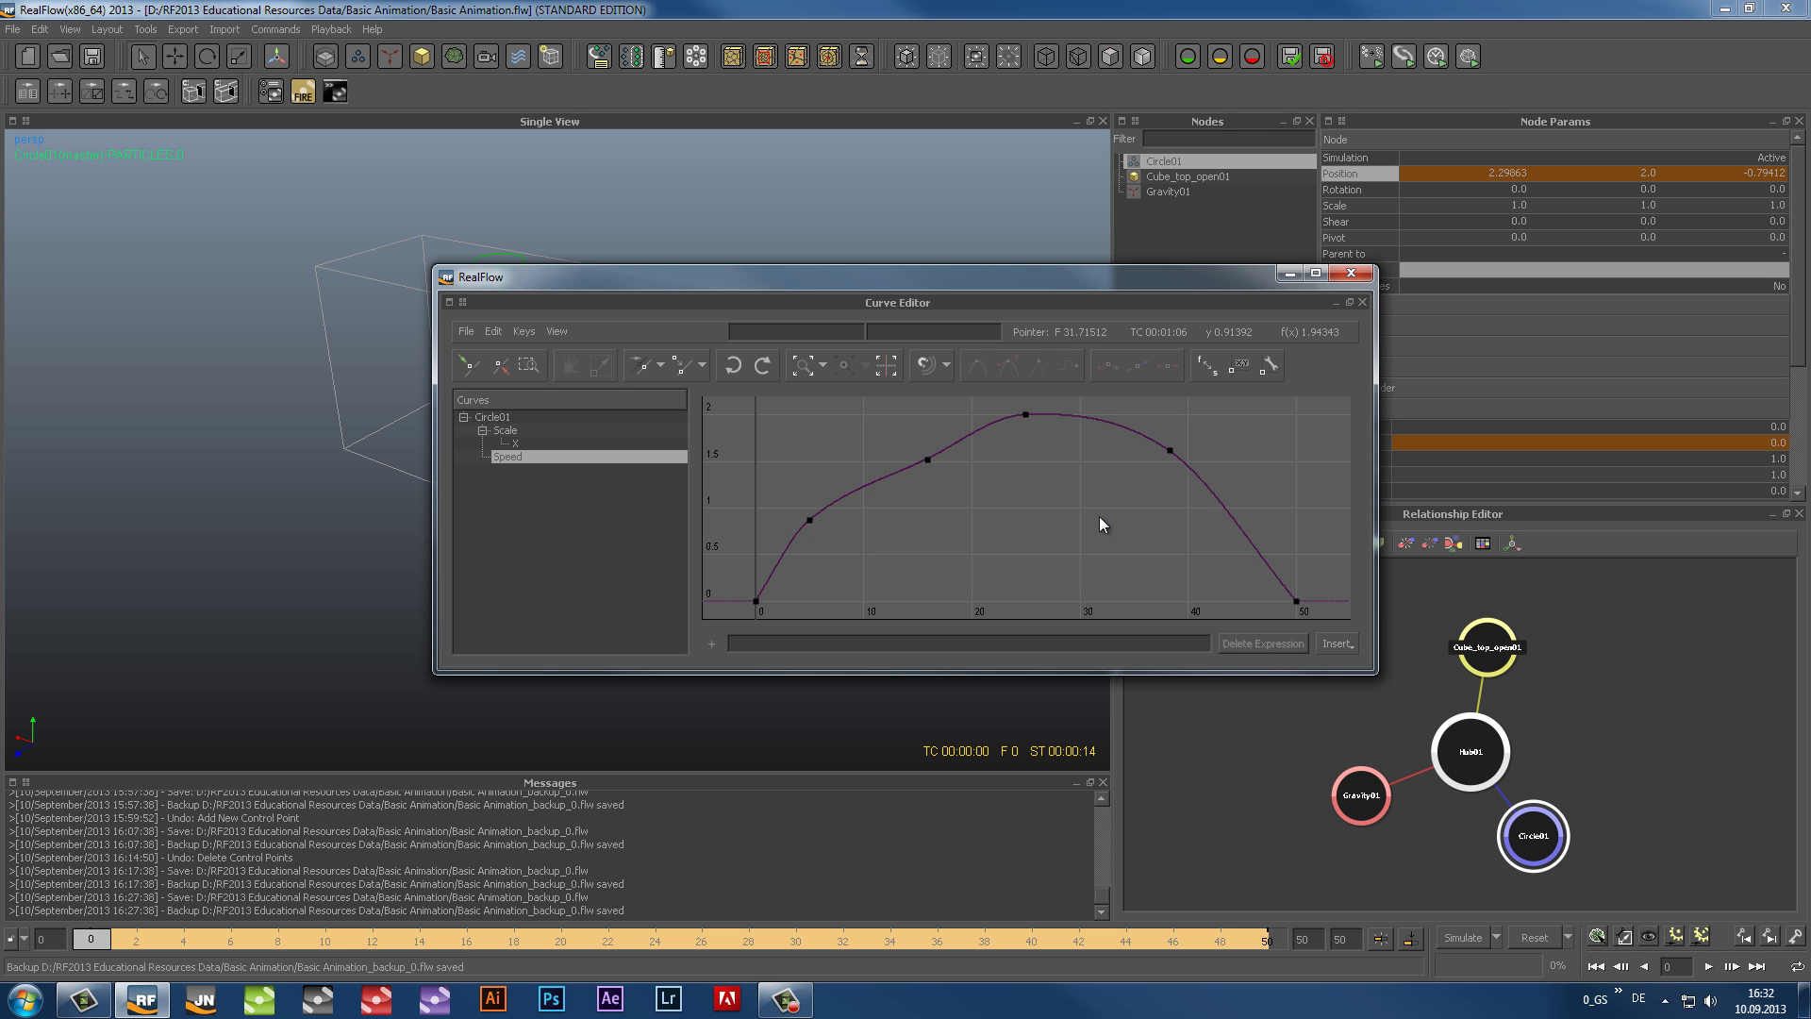
pyautogui.click(929, 461)
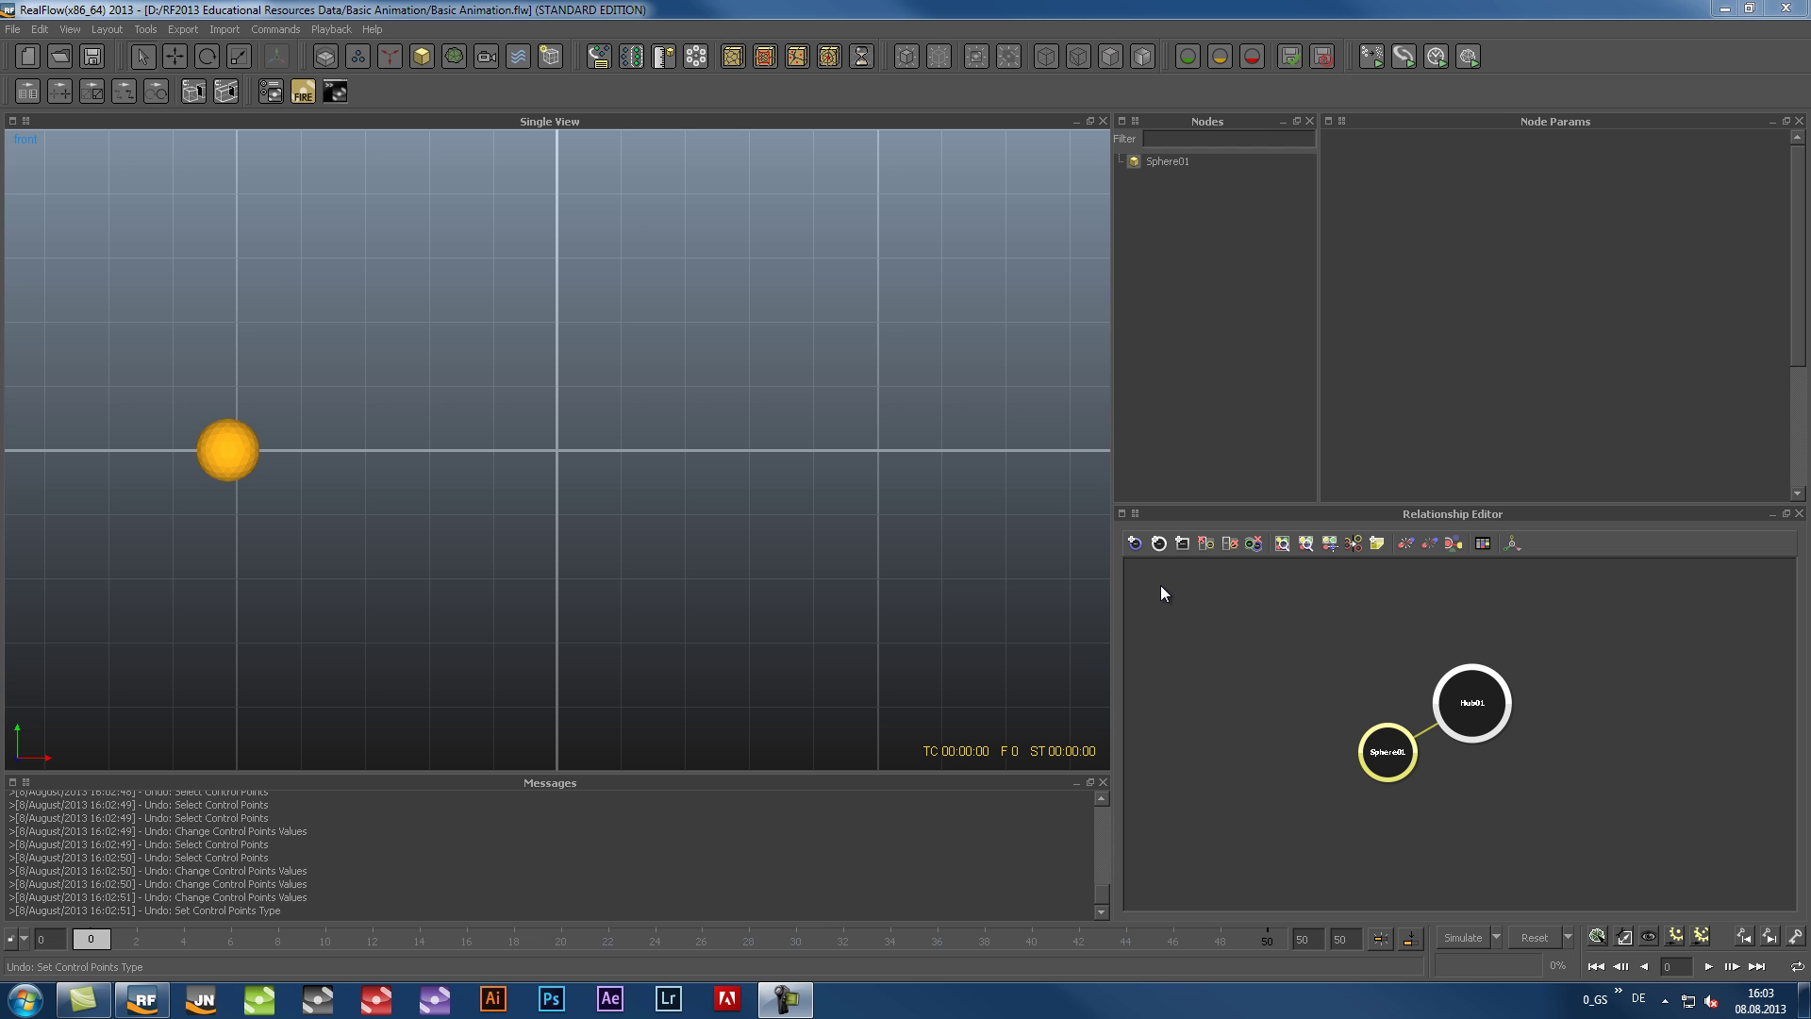
# Step: Select the Sphere01 node and open the animation curve of its X position
pyautogui.click(1170, 160)
pyautogui.rightClick(1500, 186)
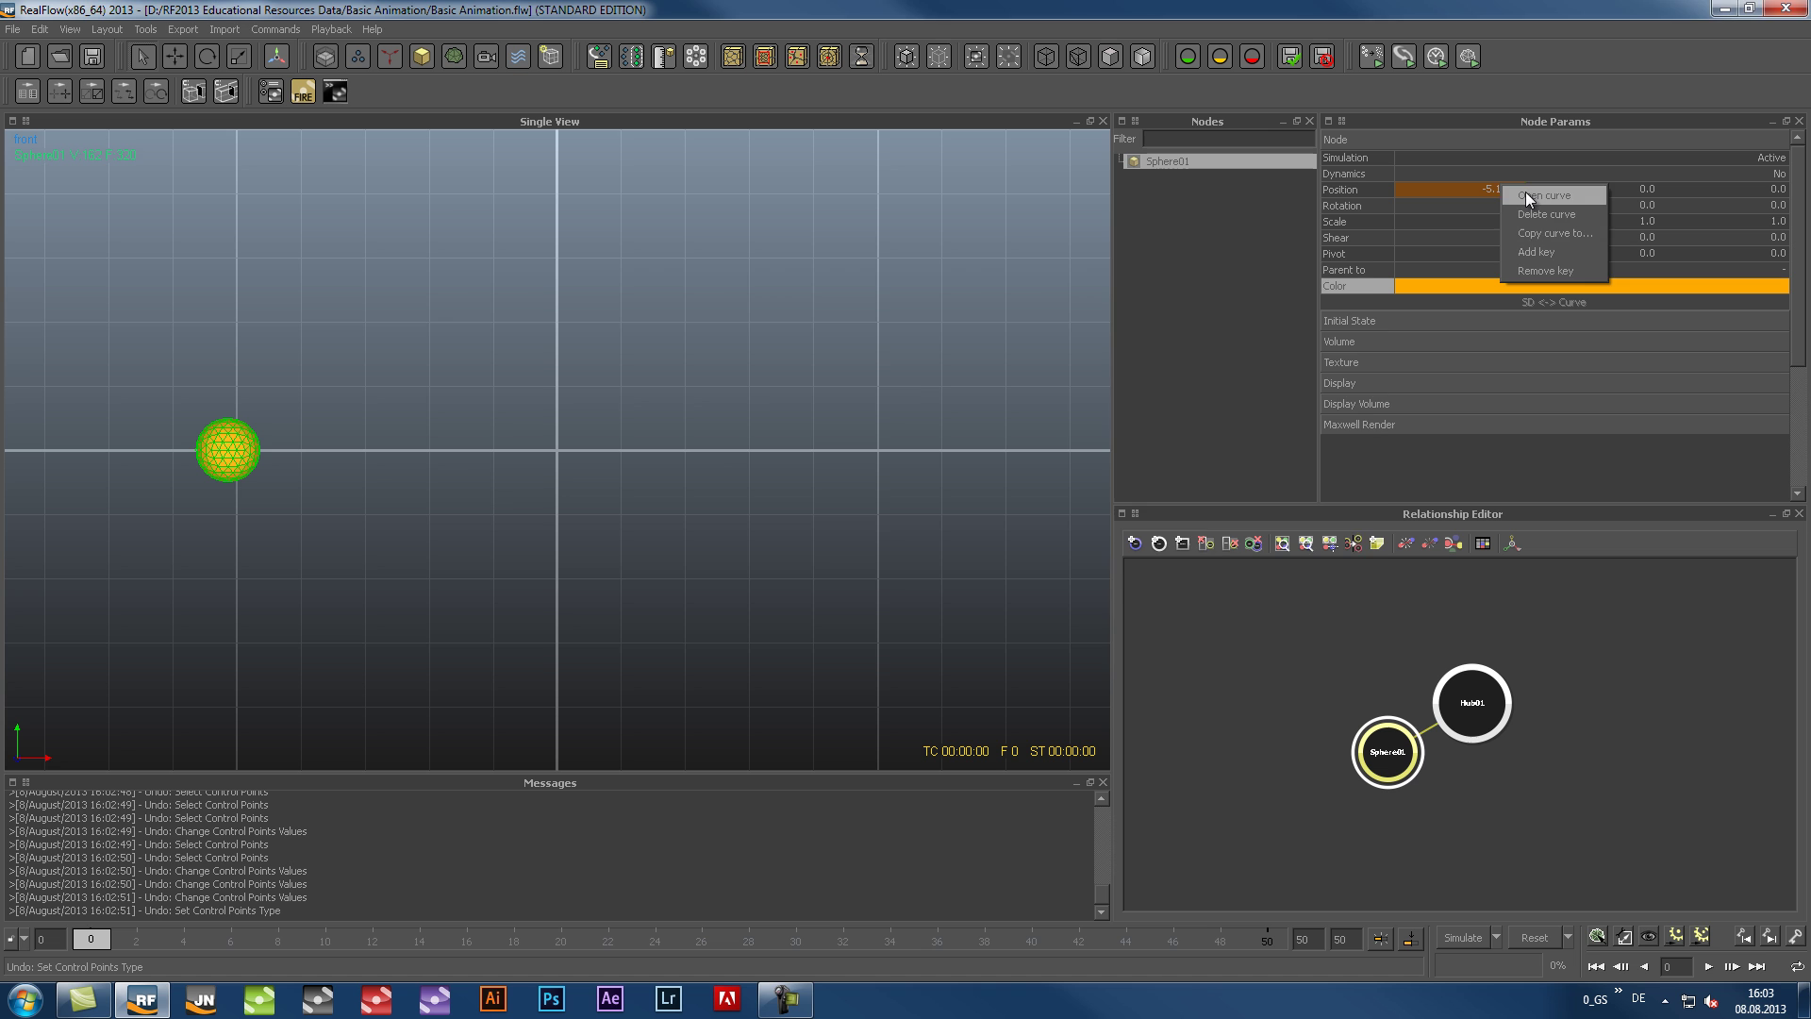
pyautogui.click(1546, 197)
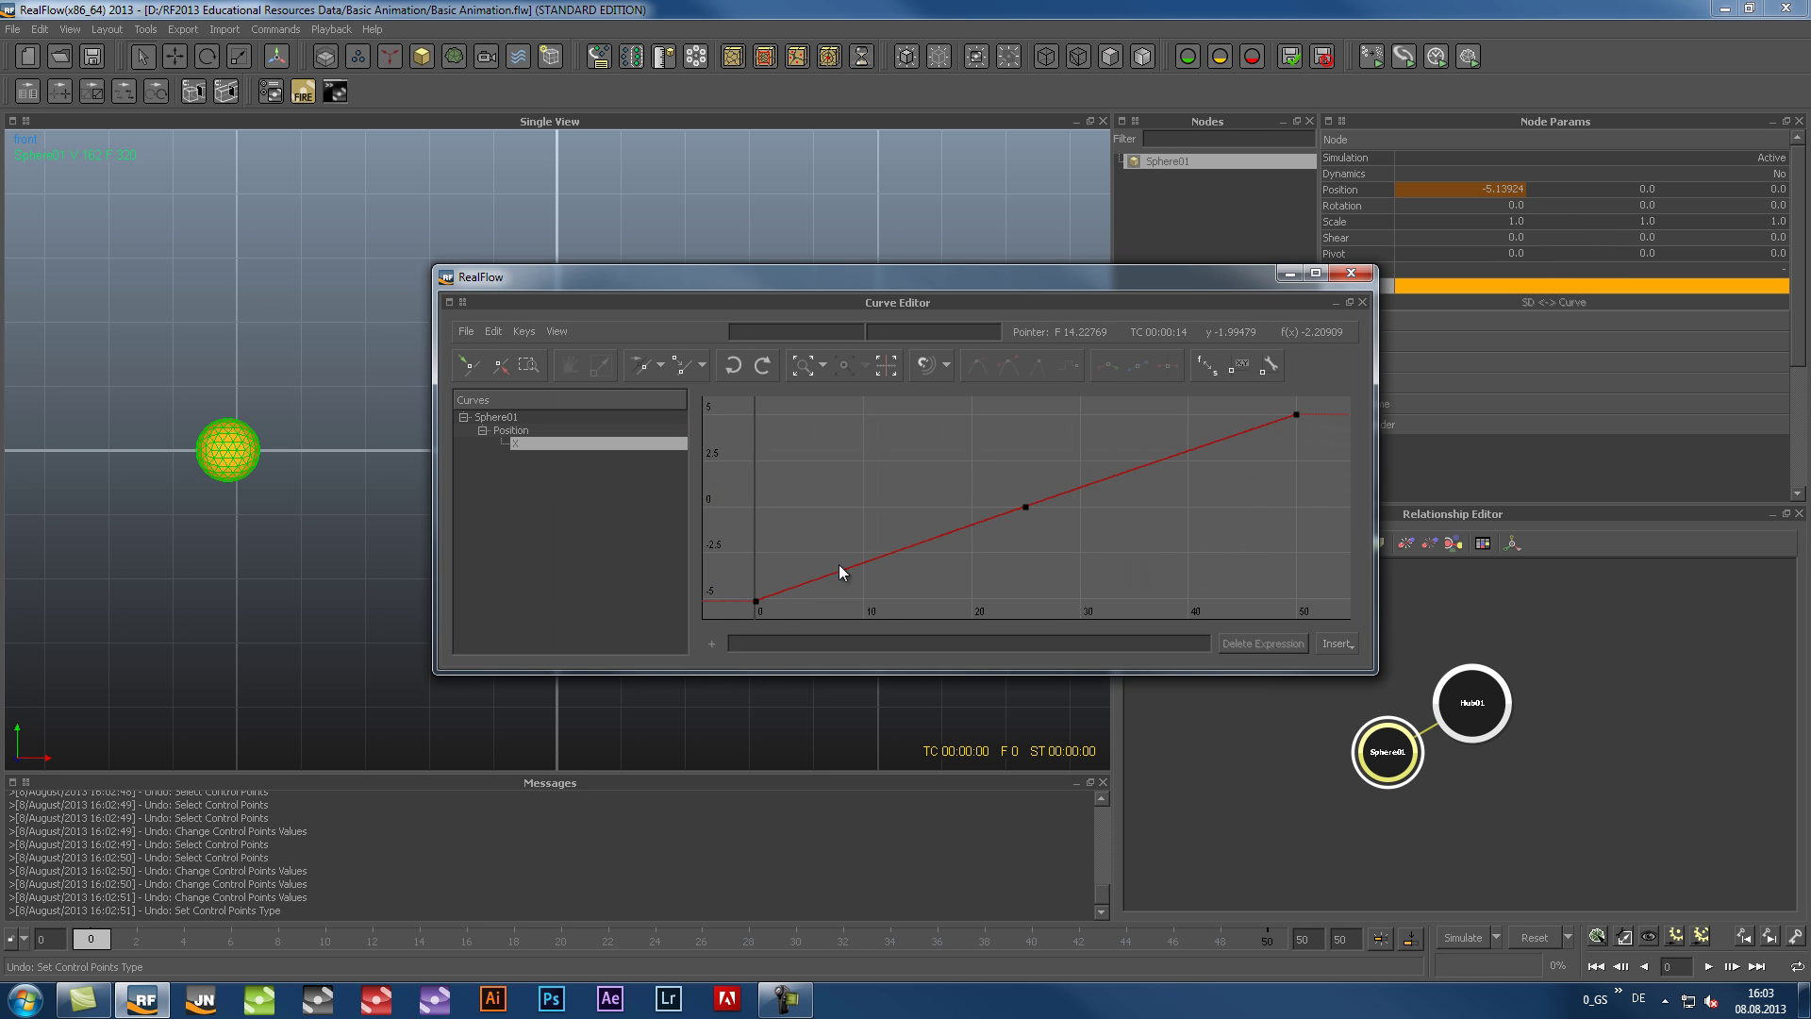
# Step: Select the first control point of Sphere01's X position curve and show its key properties
pyautogui.click(756, 599)
pyautogui.moveTo(785, 588)
pyautogui.mouseDown()
pyautogui.moveTo(849, 592)
pyautogui.moveTo(757, 569)
pyautogui.moveTo(800, 589)
pyautogui.mouseUp()
pyautogui.click(755, 598)
pyautogui.click(534, 331)
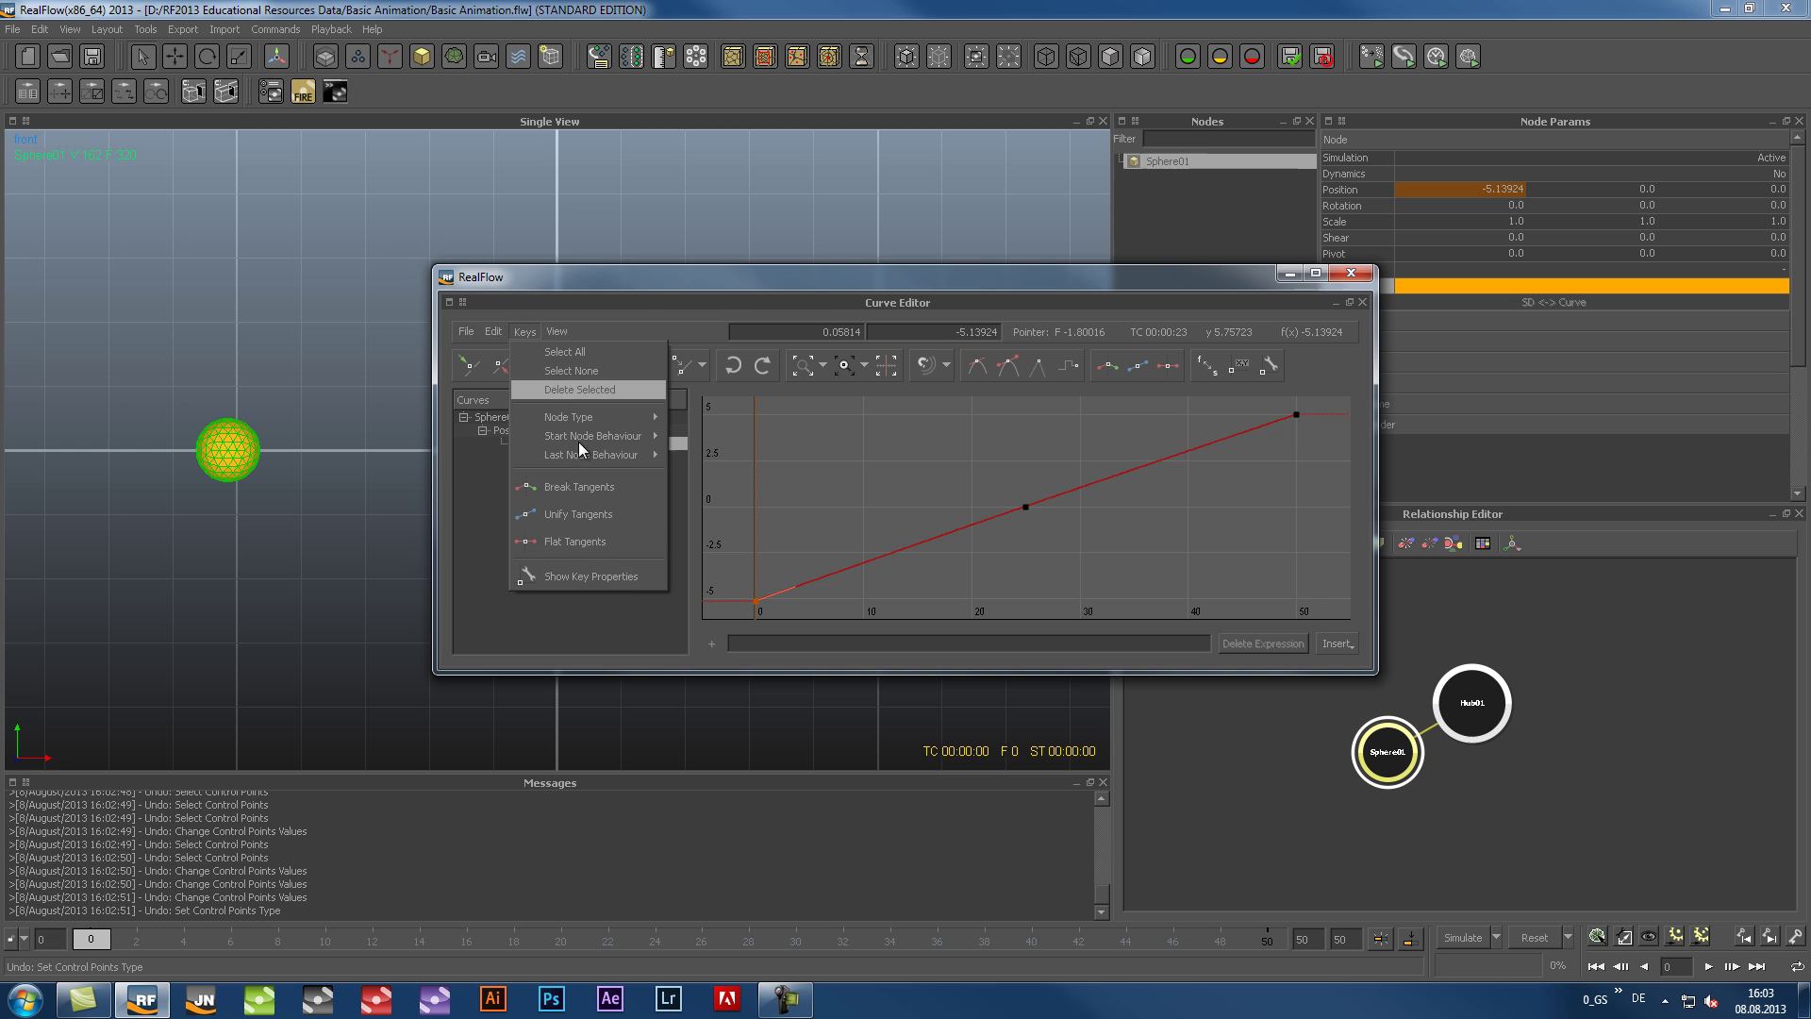
pyautogui.click(622, 576)
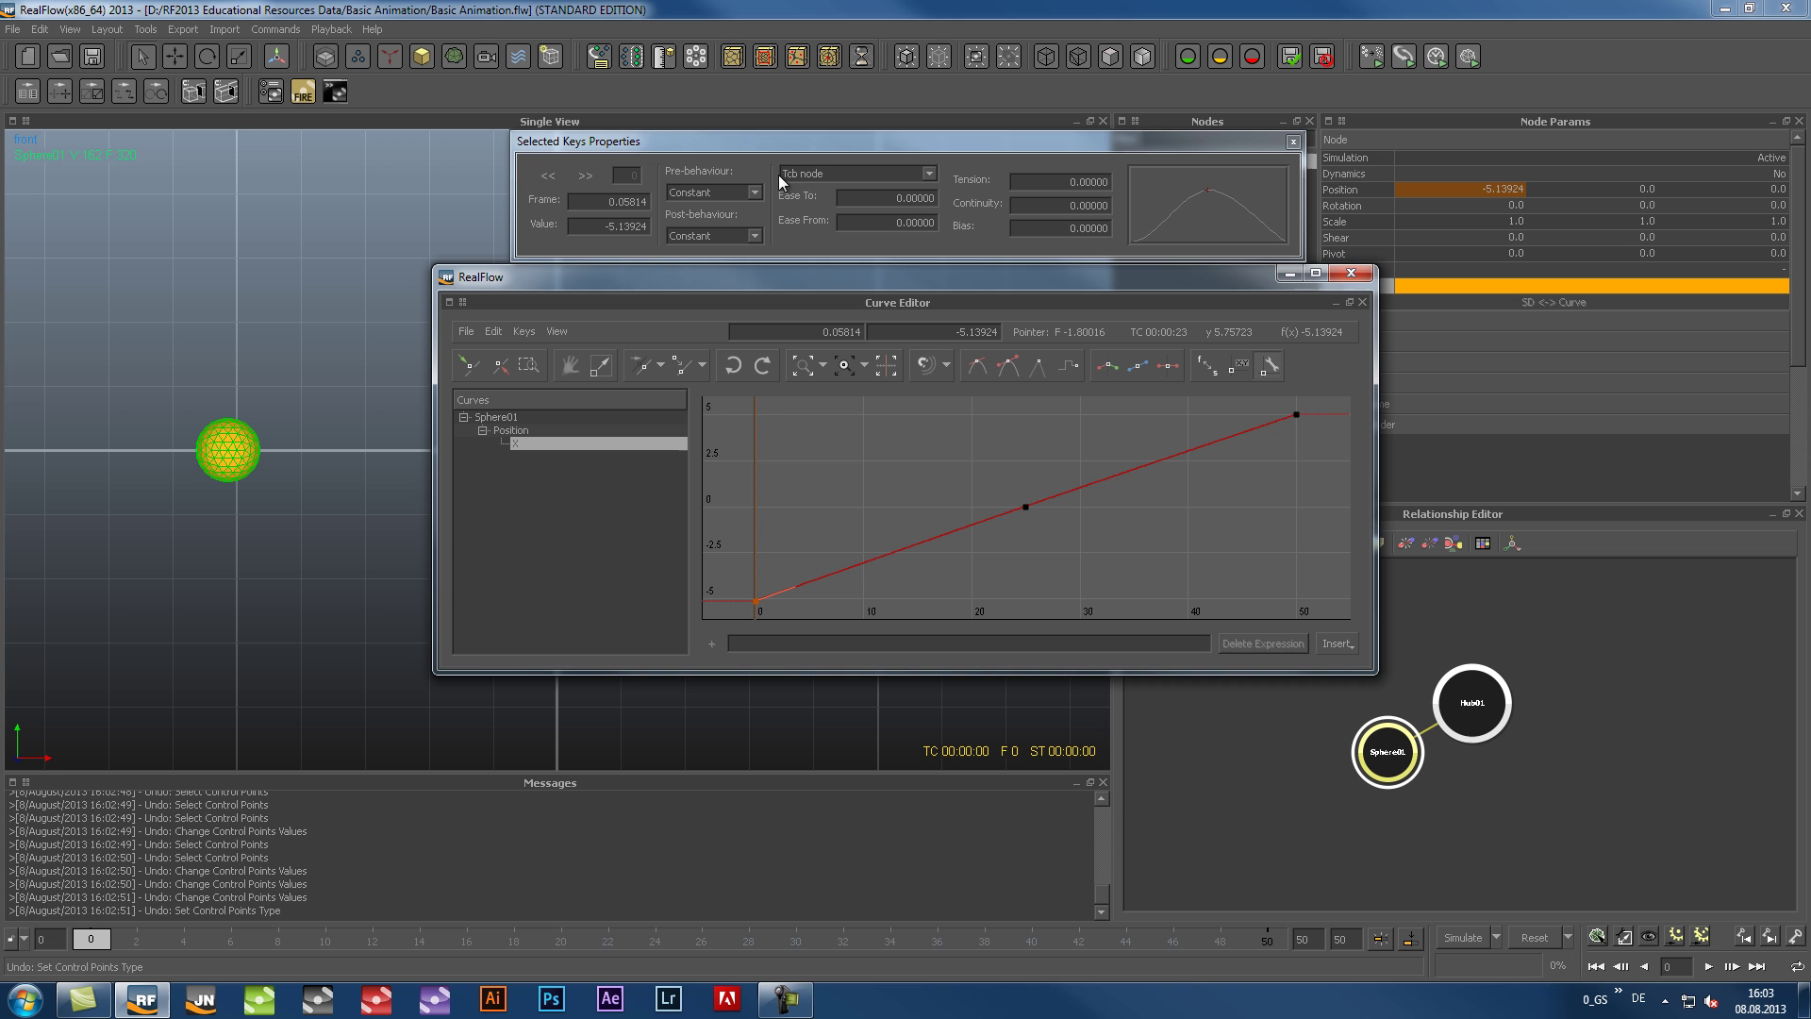
# Step: Try Ease To values such as 1 and 0.49 on the first key and reset the value to 0
pyautogui.click(886, 203)
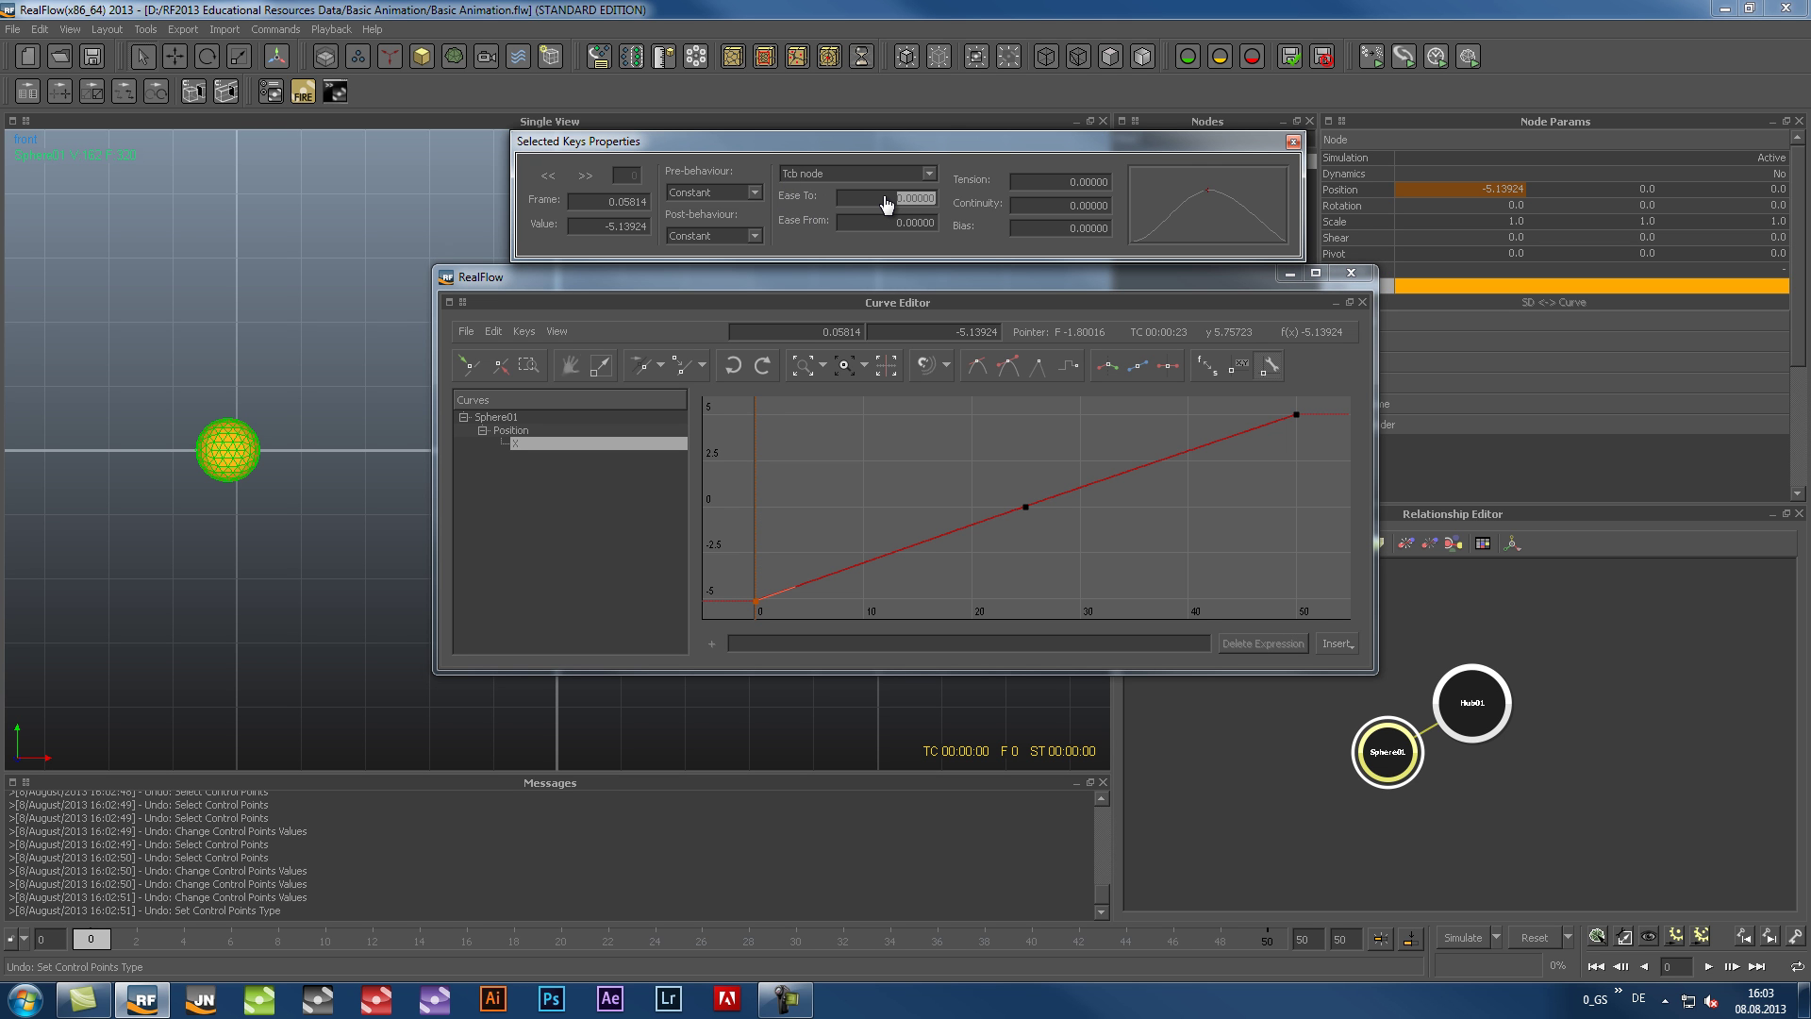
pyautogui.write('1')
pyautogui.press('Return')
pyautogui.doubleClick(887, 203)
pyautogui.write('0.49')
pyautogui.press('Return')
pyautogui.moveTo(905, 197); pyautogui.dragTo(964, 203)
pyautogui.moveTo(851, 204); pyautogui.dragTo(917, 209)
pyautogui.click(911, 201)
pyautogui.write('0')
pyautogui.press('Return')
# Step: Convert the key at frame 25 to a Bezier node and reshape its broken tangents to about -8.19 incoming and -9.44 outgoing
pyautogui.click(1024, 507)
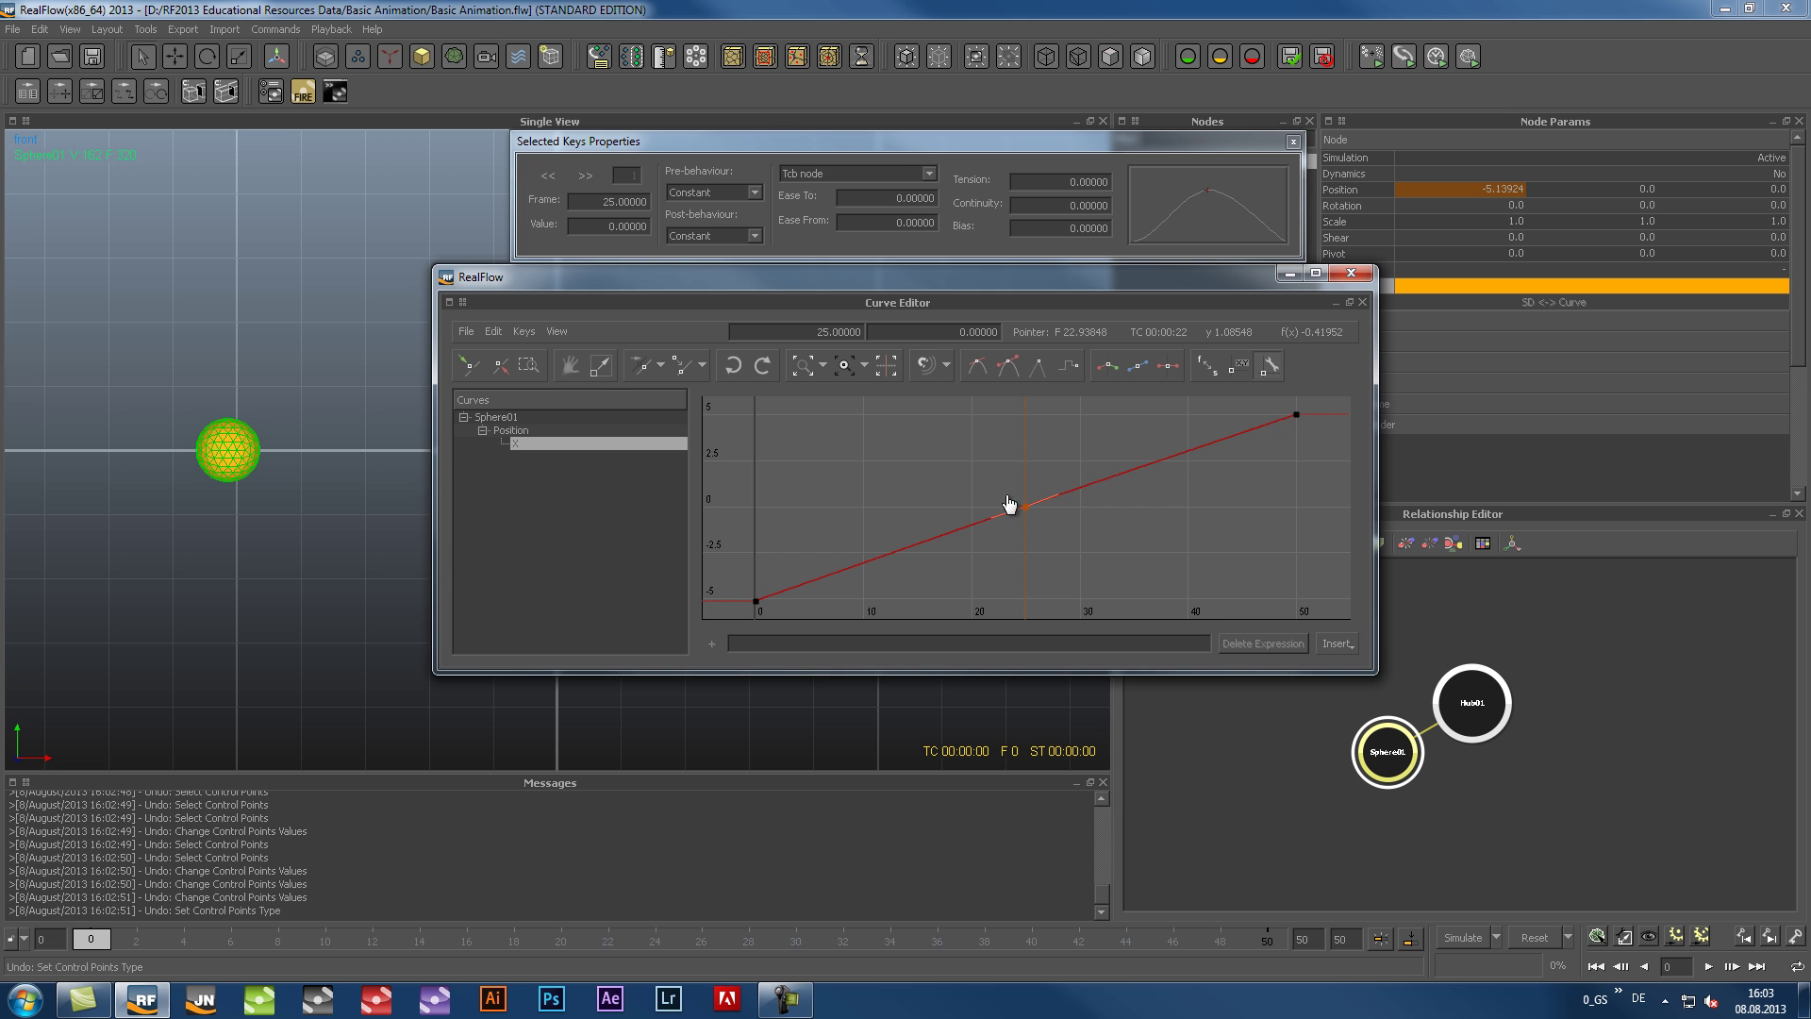
pyautogui.click(928, 172)
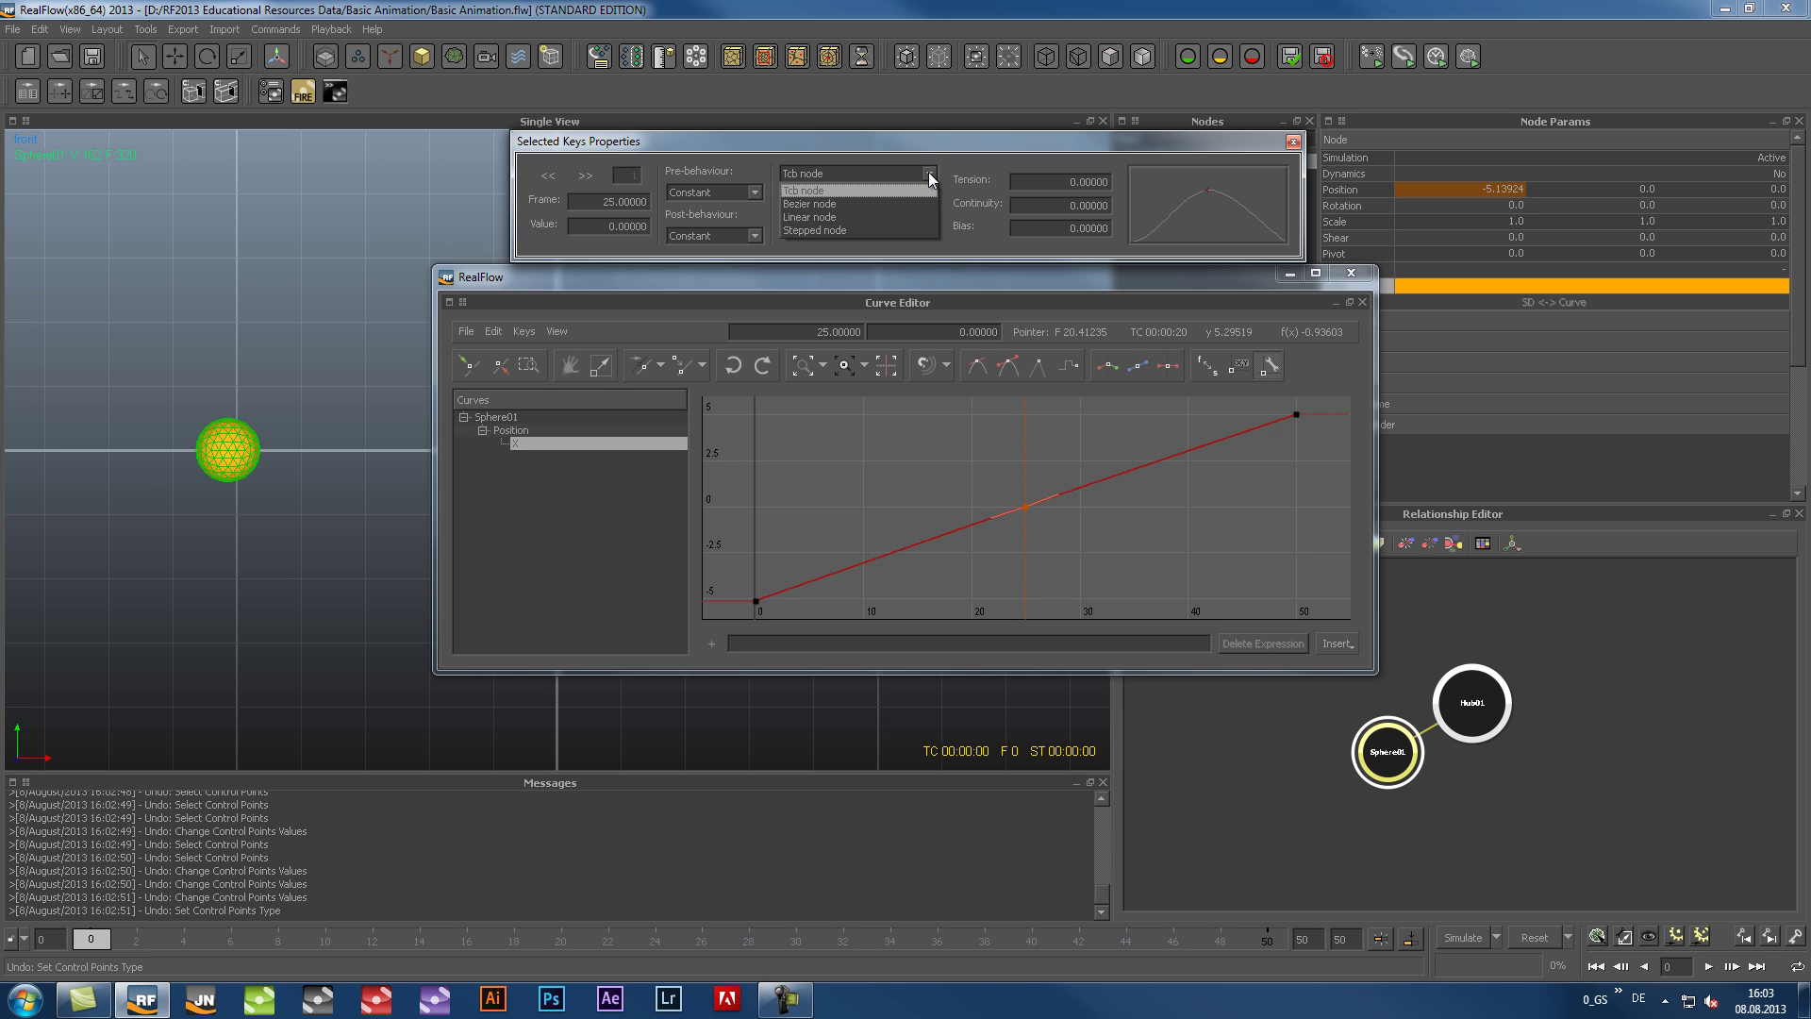
pyautogui.click(866, 209)
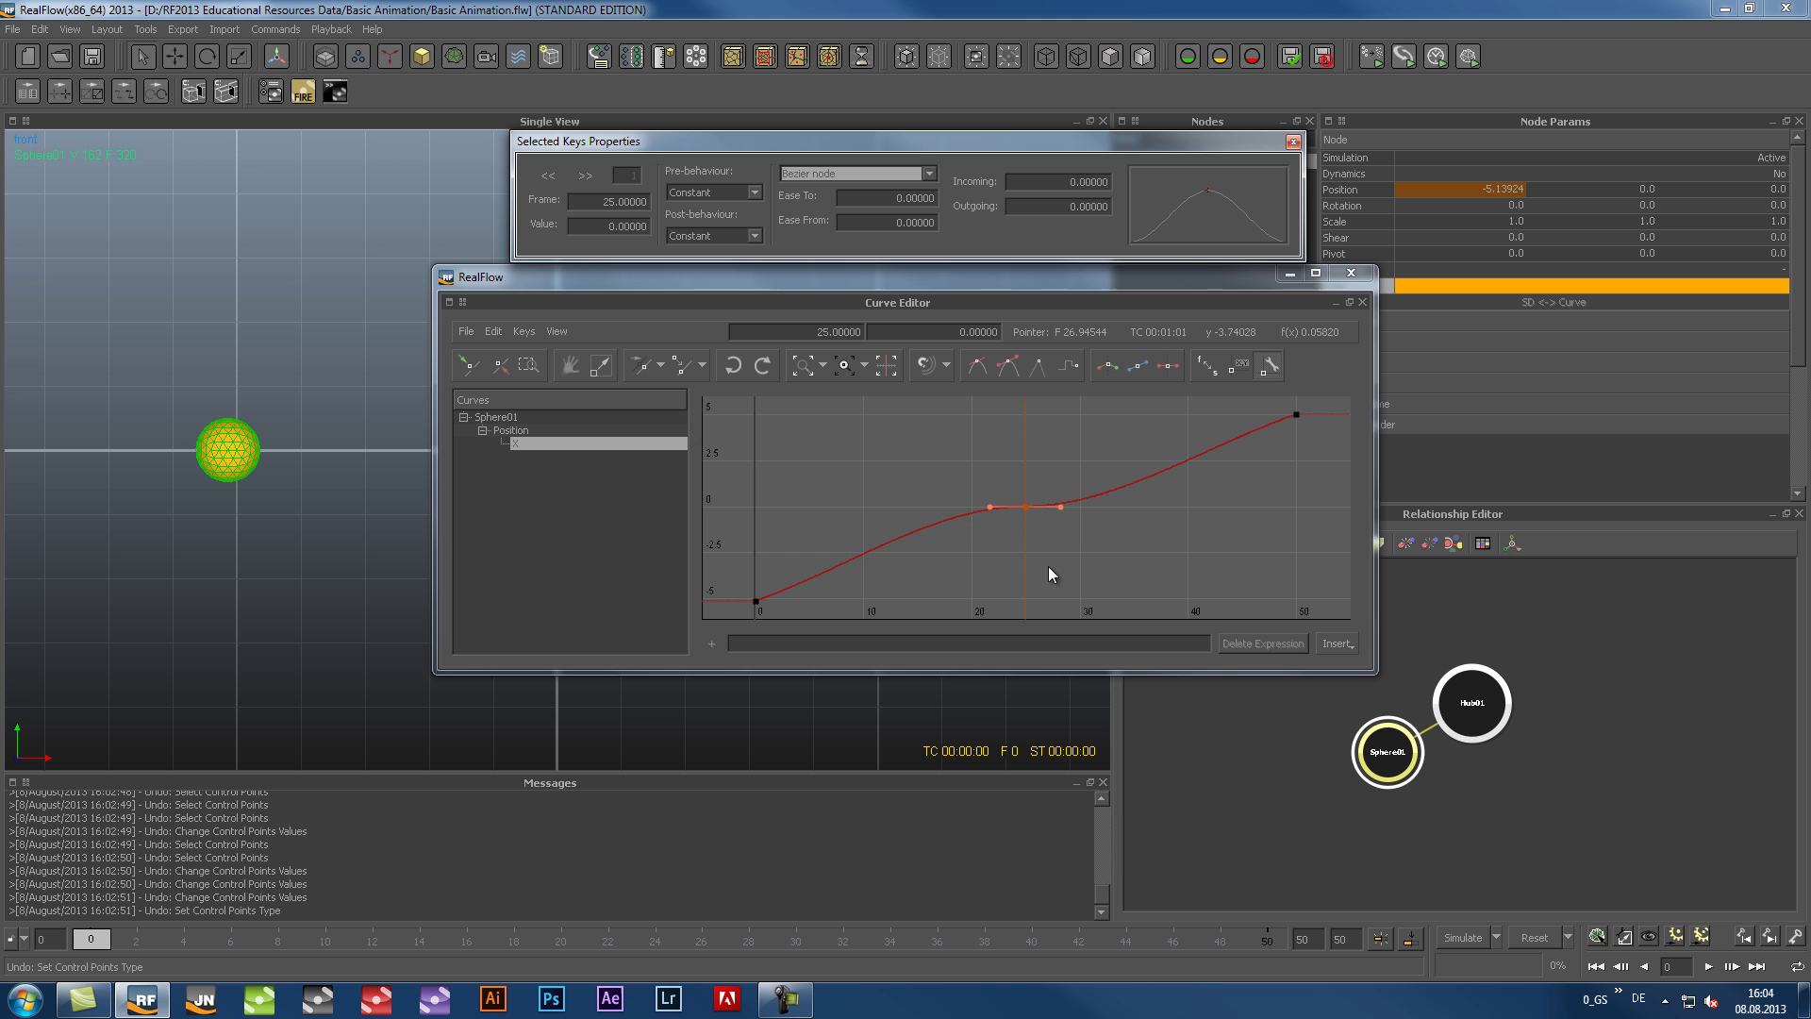
pyautogui.moveTo(1060, 507)
pyautogui.mouseDown()
pyautogui.moveTo(1029, 485)
pyautogui.moveTo(1041, 499)
pyautogui.moveTo(1047, 472)
pyautogui.moveTo(1046, 525)
pyautogui.moveTo(1044, 500)
pyautogui.mouseUp()
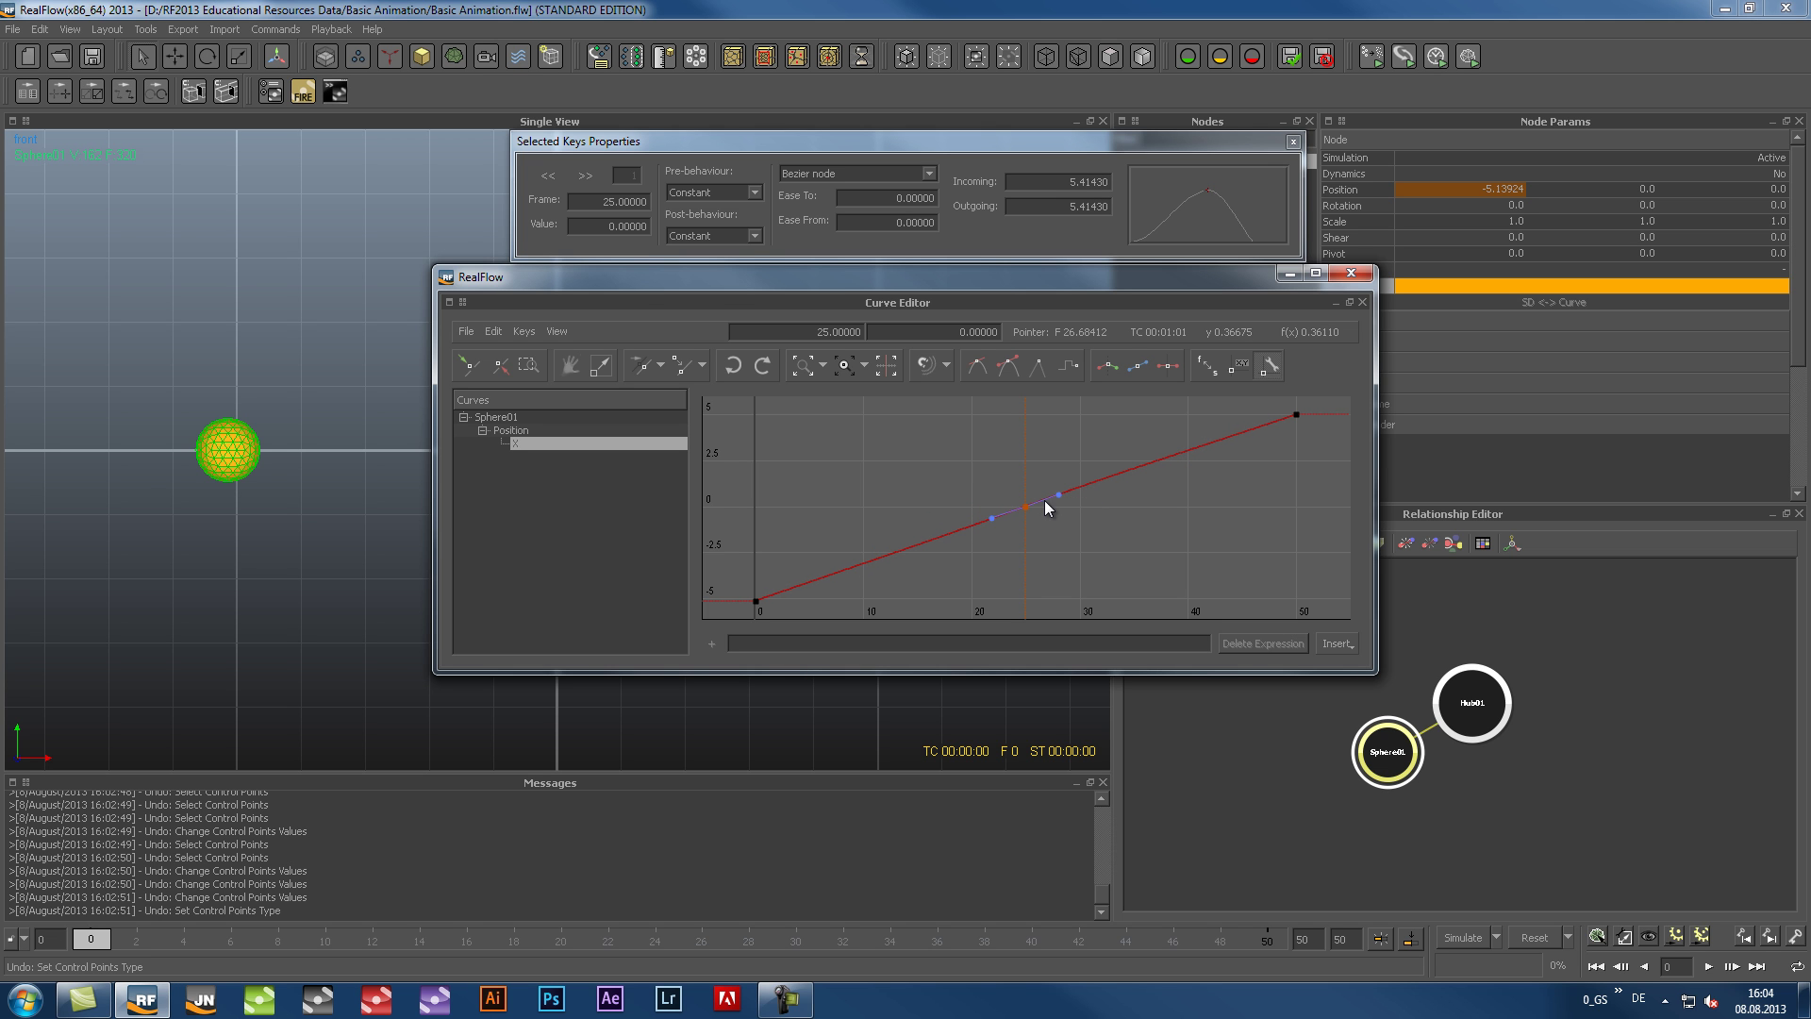
pyautogui.click(1112, 369)
pyautogui.moveTo(989, 518); pyautogui.dragTo(1060, 529)
# Step: Compare the node types and key properties of the X curve's first, middle and last control points
pyautogui.click(756, 601)
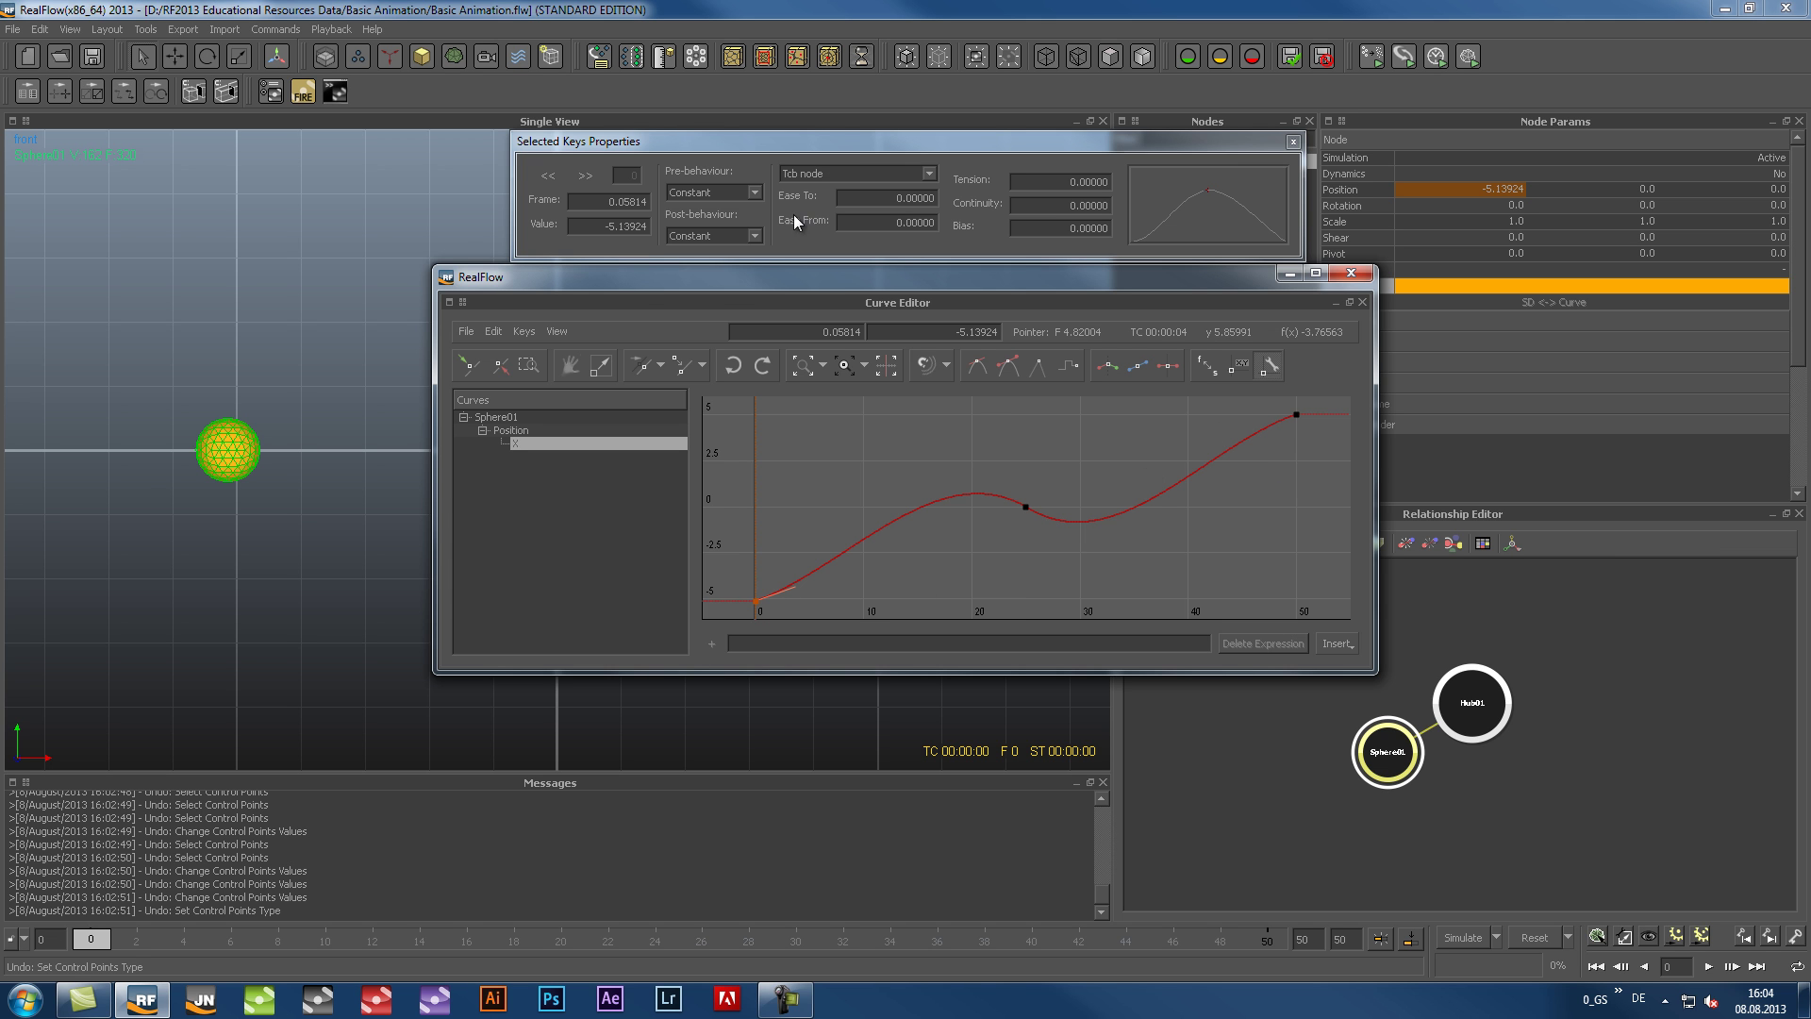
pyautogui.click(1022, 501)
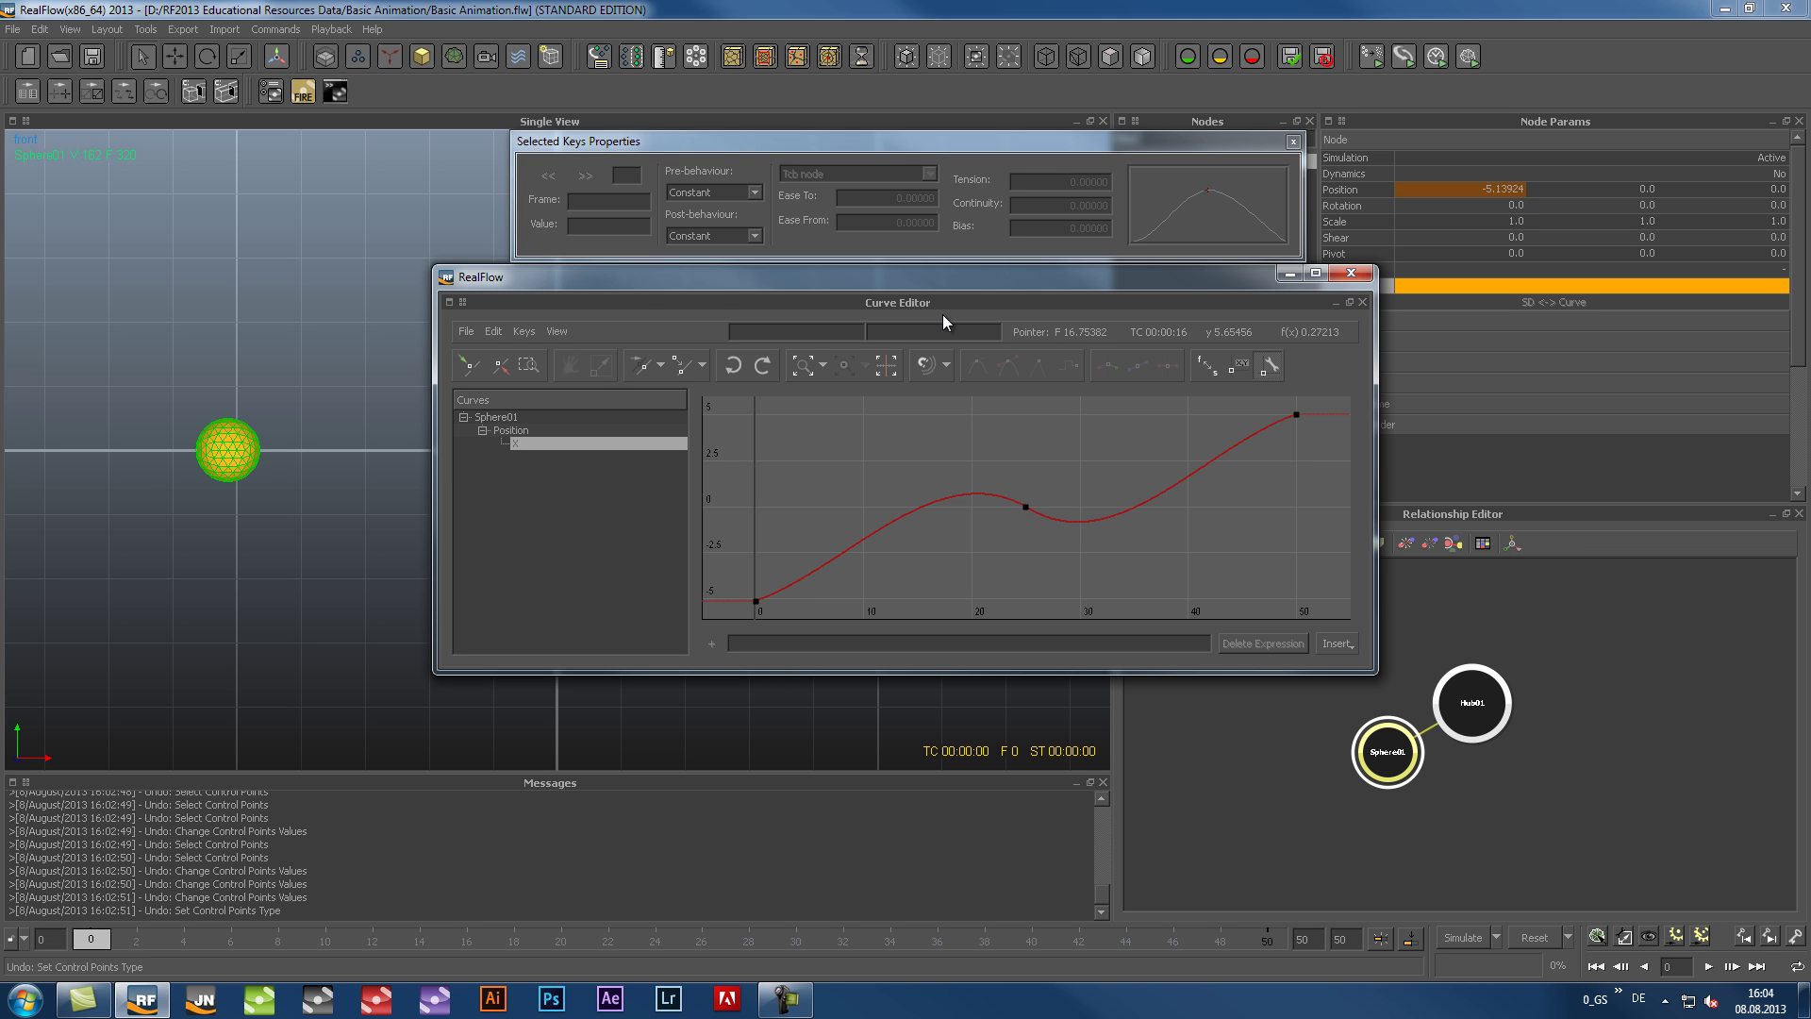
pyautogui.click(1025, 506)
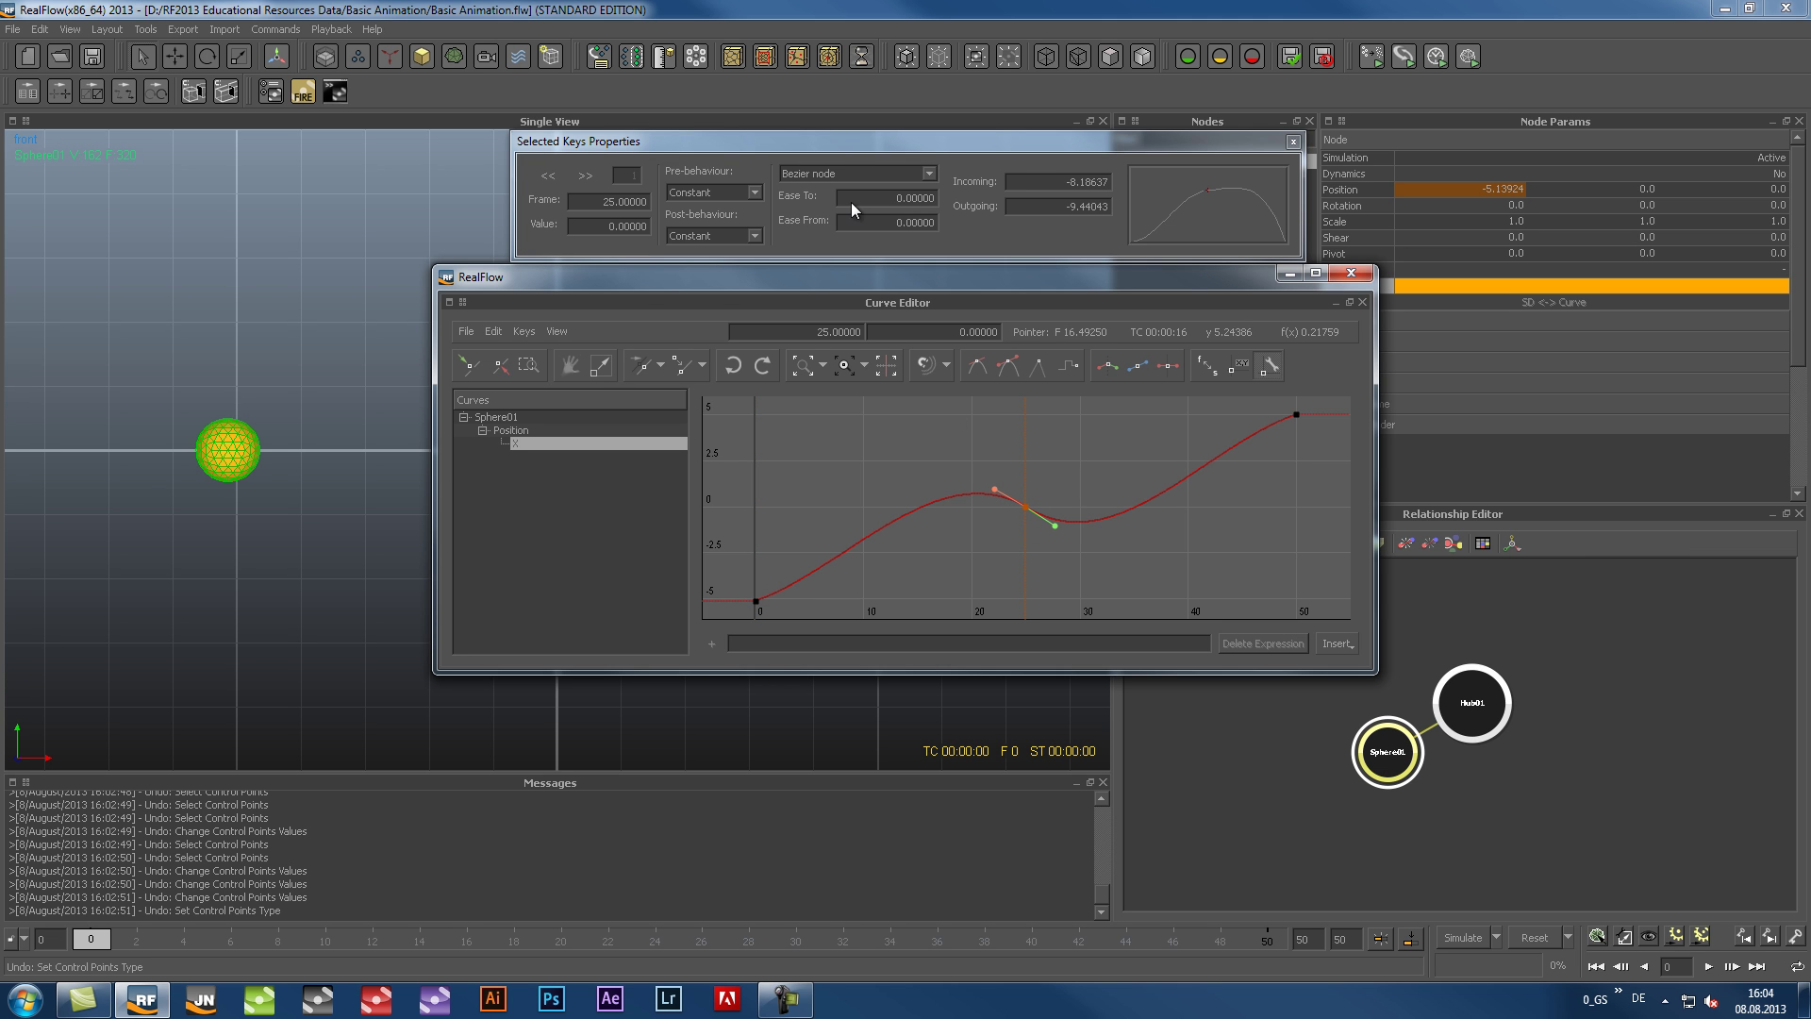
pyautogui.click(1296, 414)
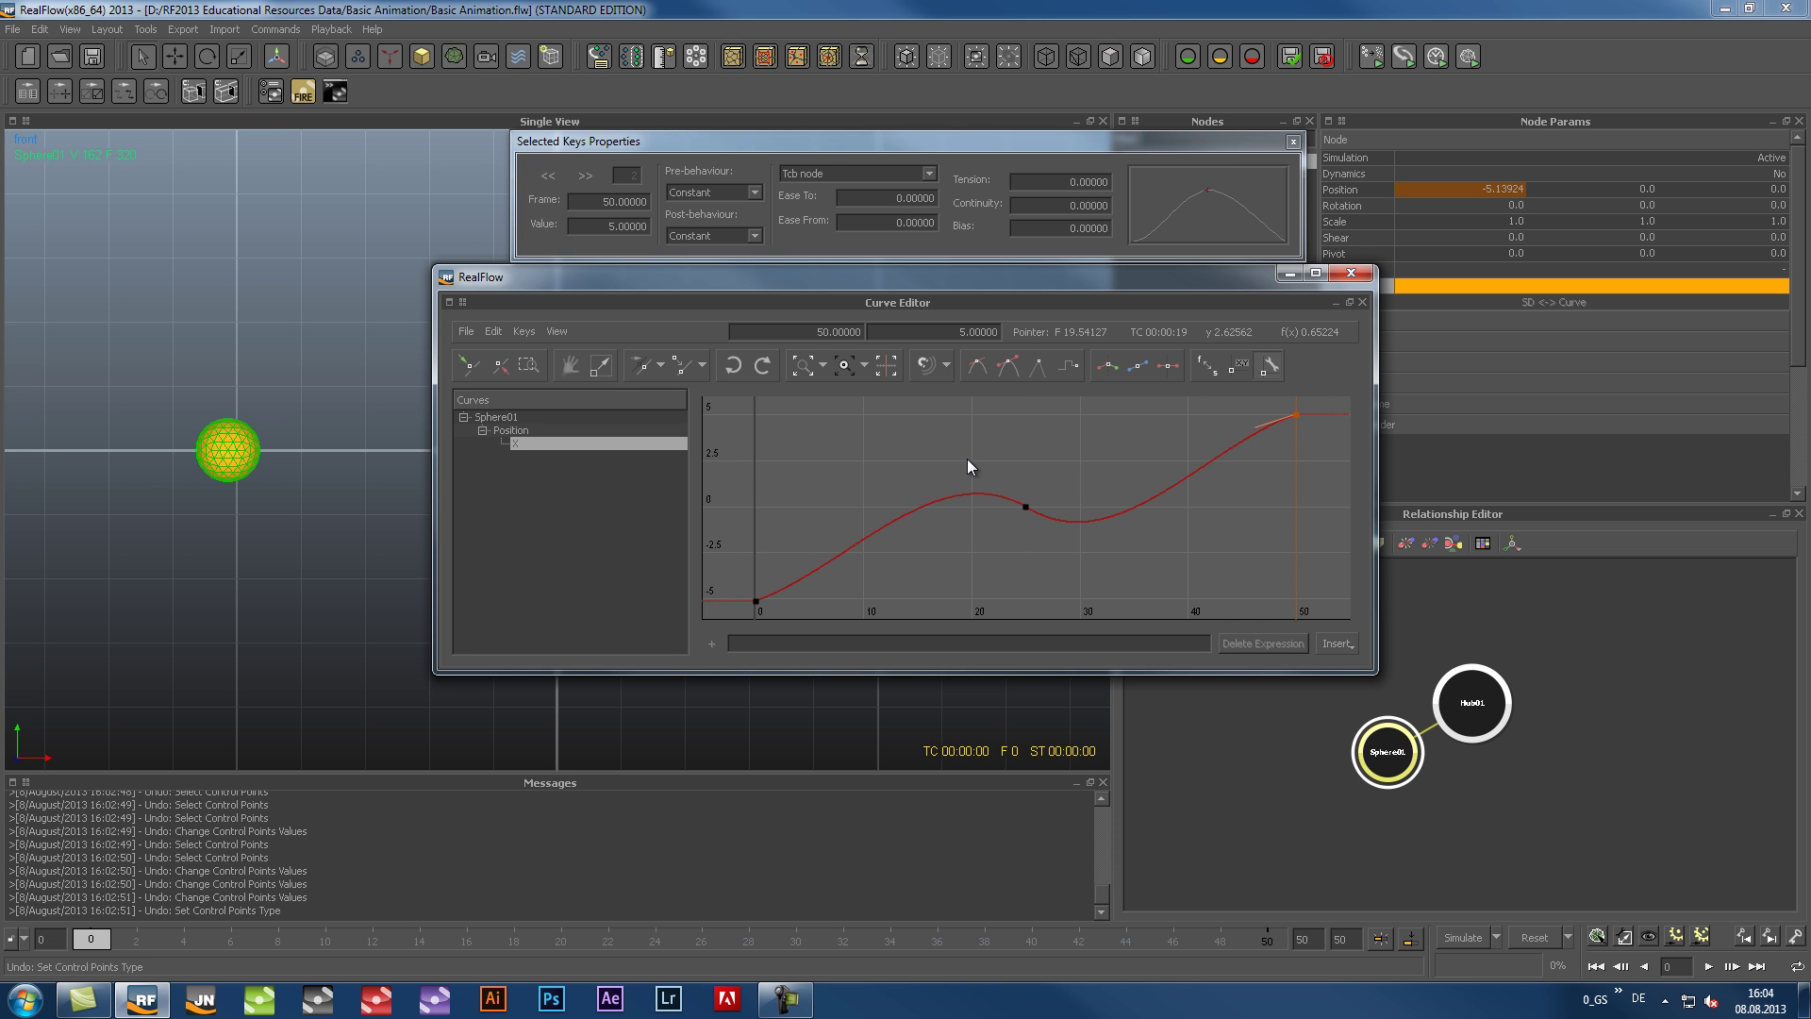
# Step: Select the X curve's first two control points together and change them to linear and finally to stepped nodes
pyautogui.moveTo(720, 479); pyautogui.dragTo(1050, 619)
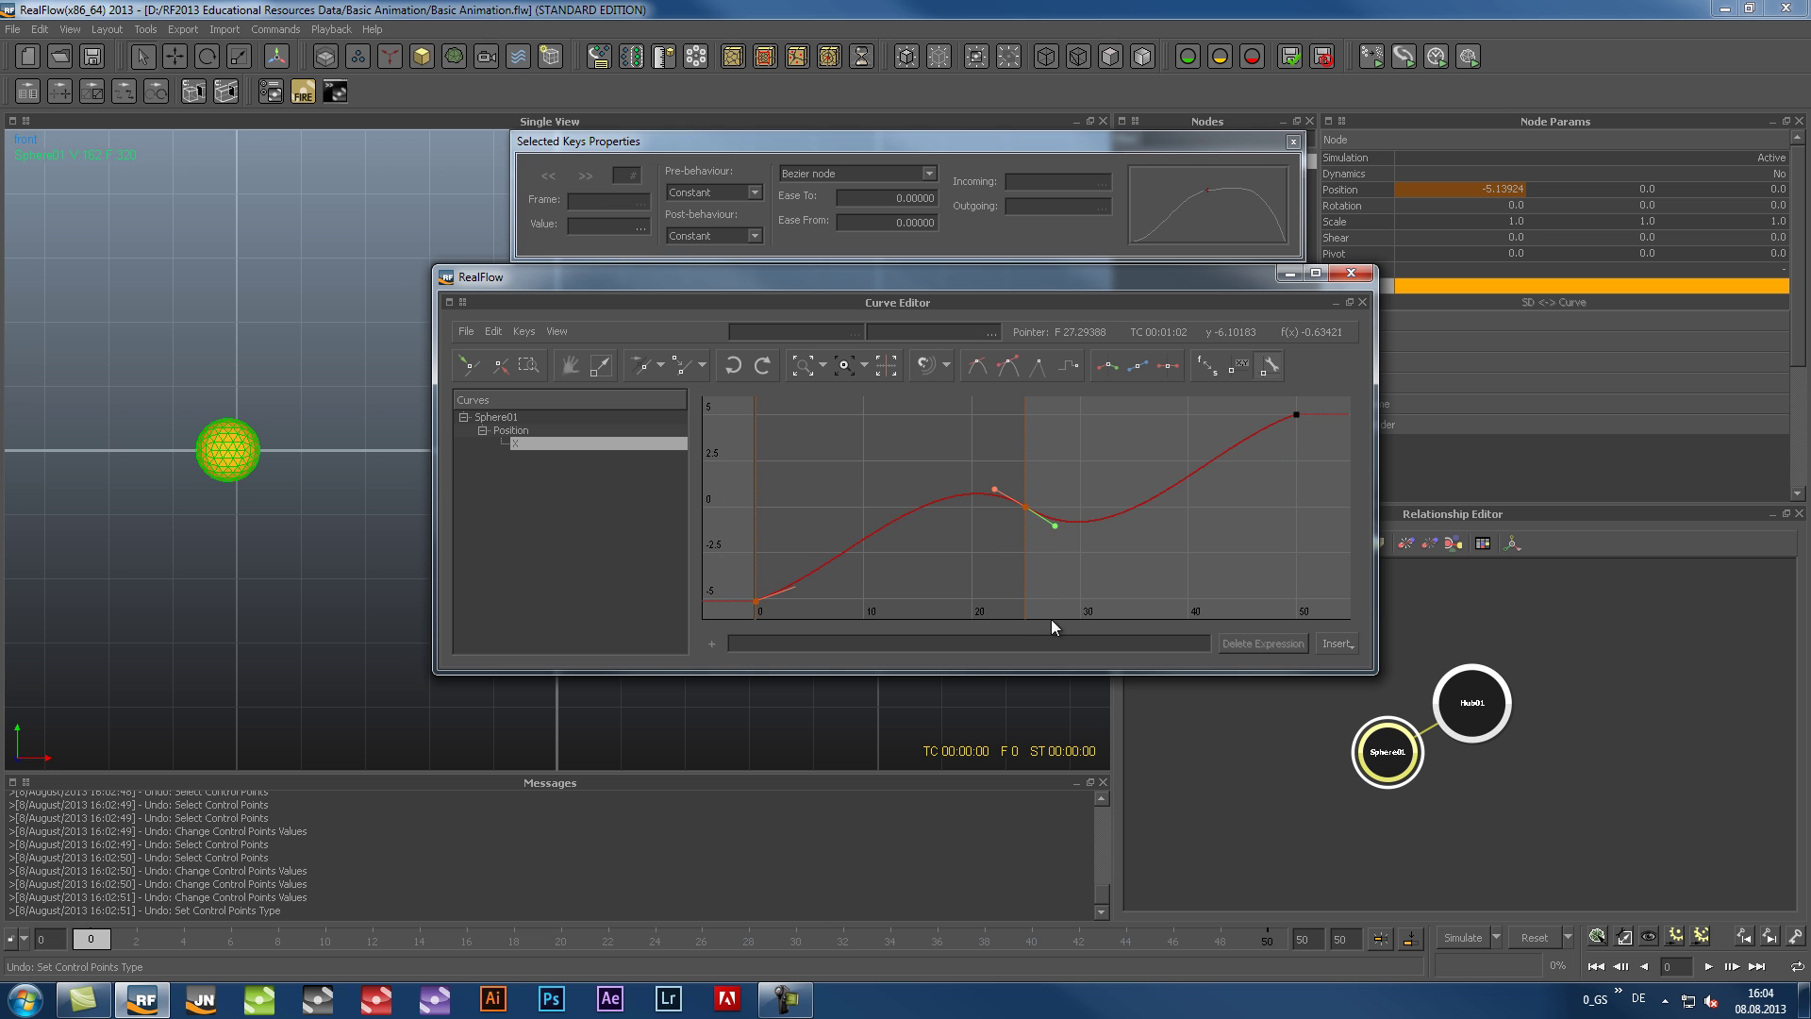
pyautogui.click(1039, 366)
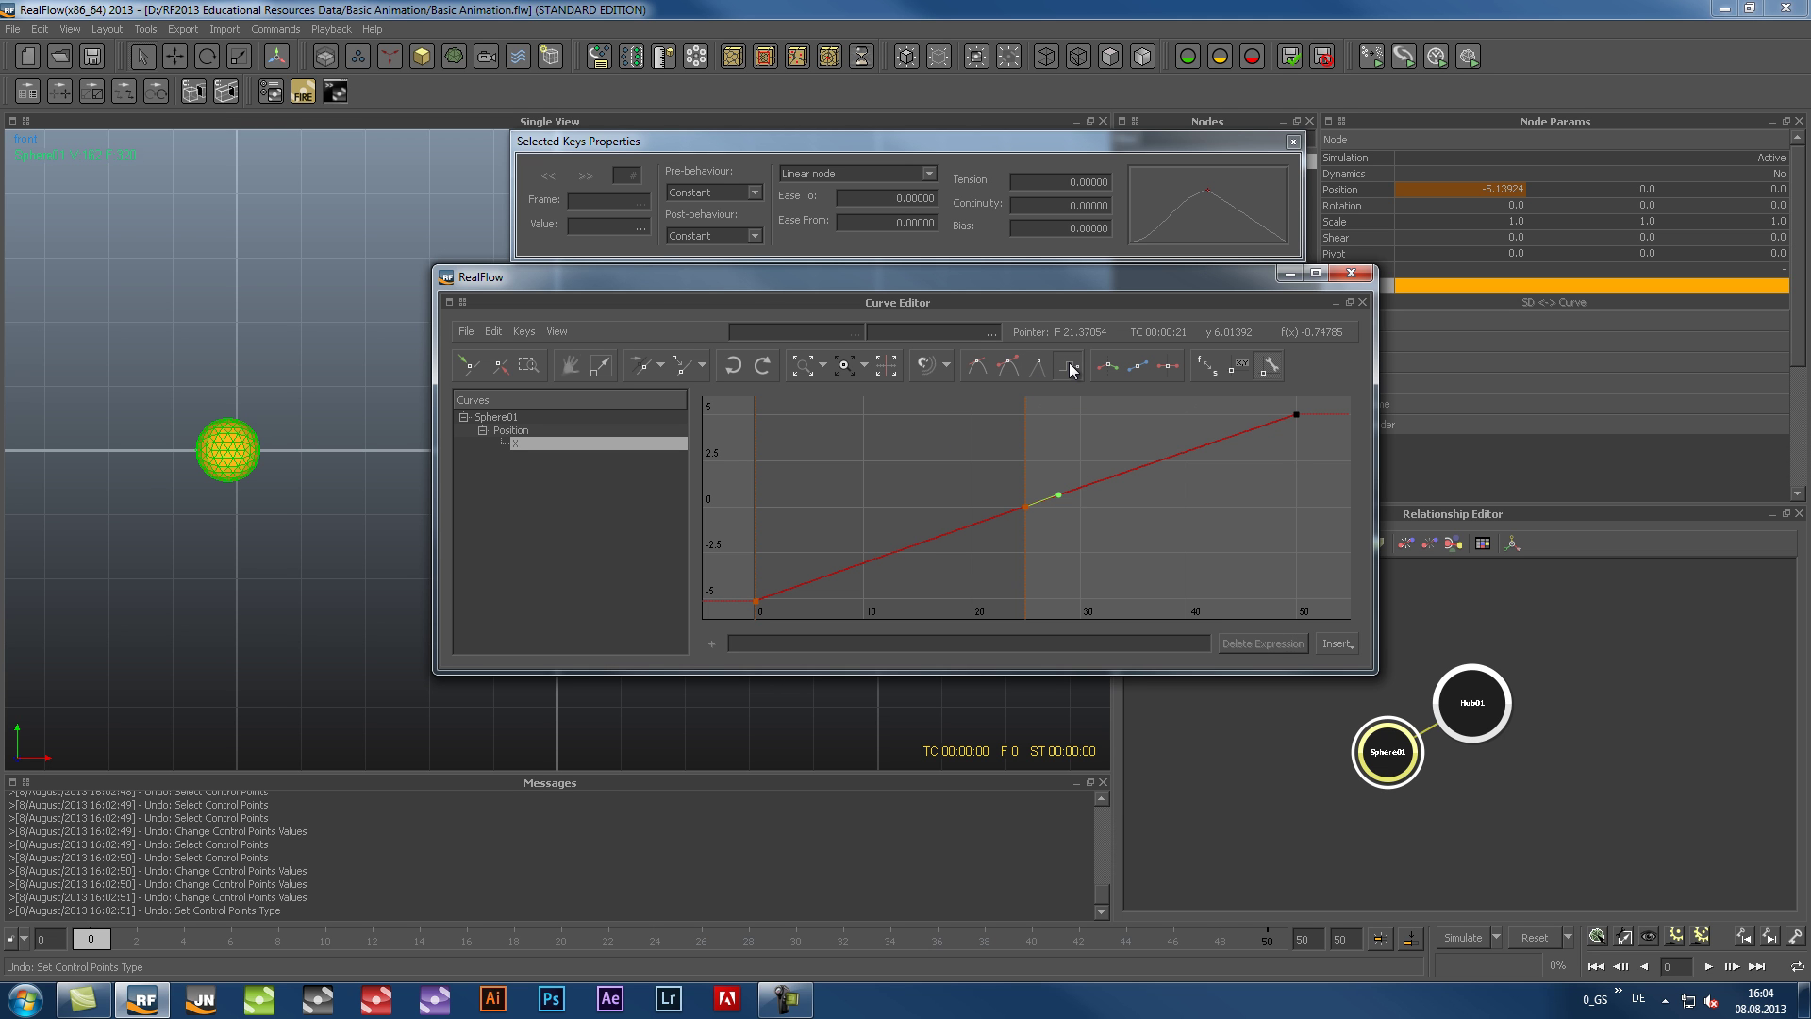
pyautogui.click(1072, 368)
pyautogui.click(1124, 562)
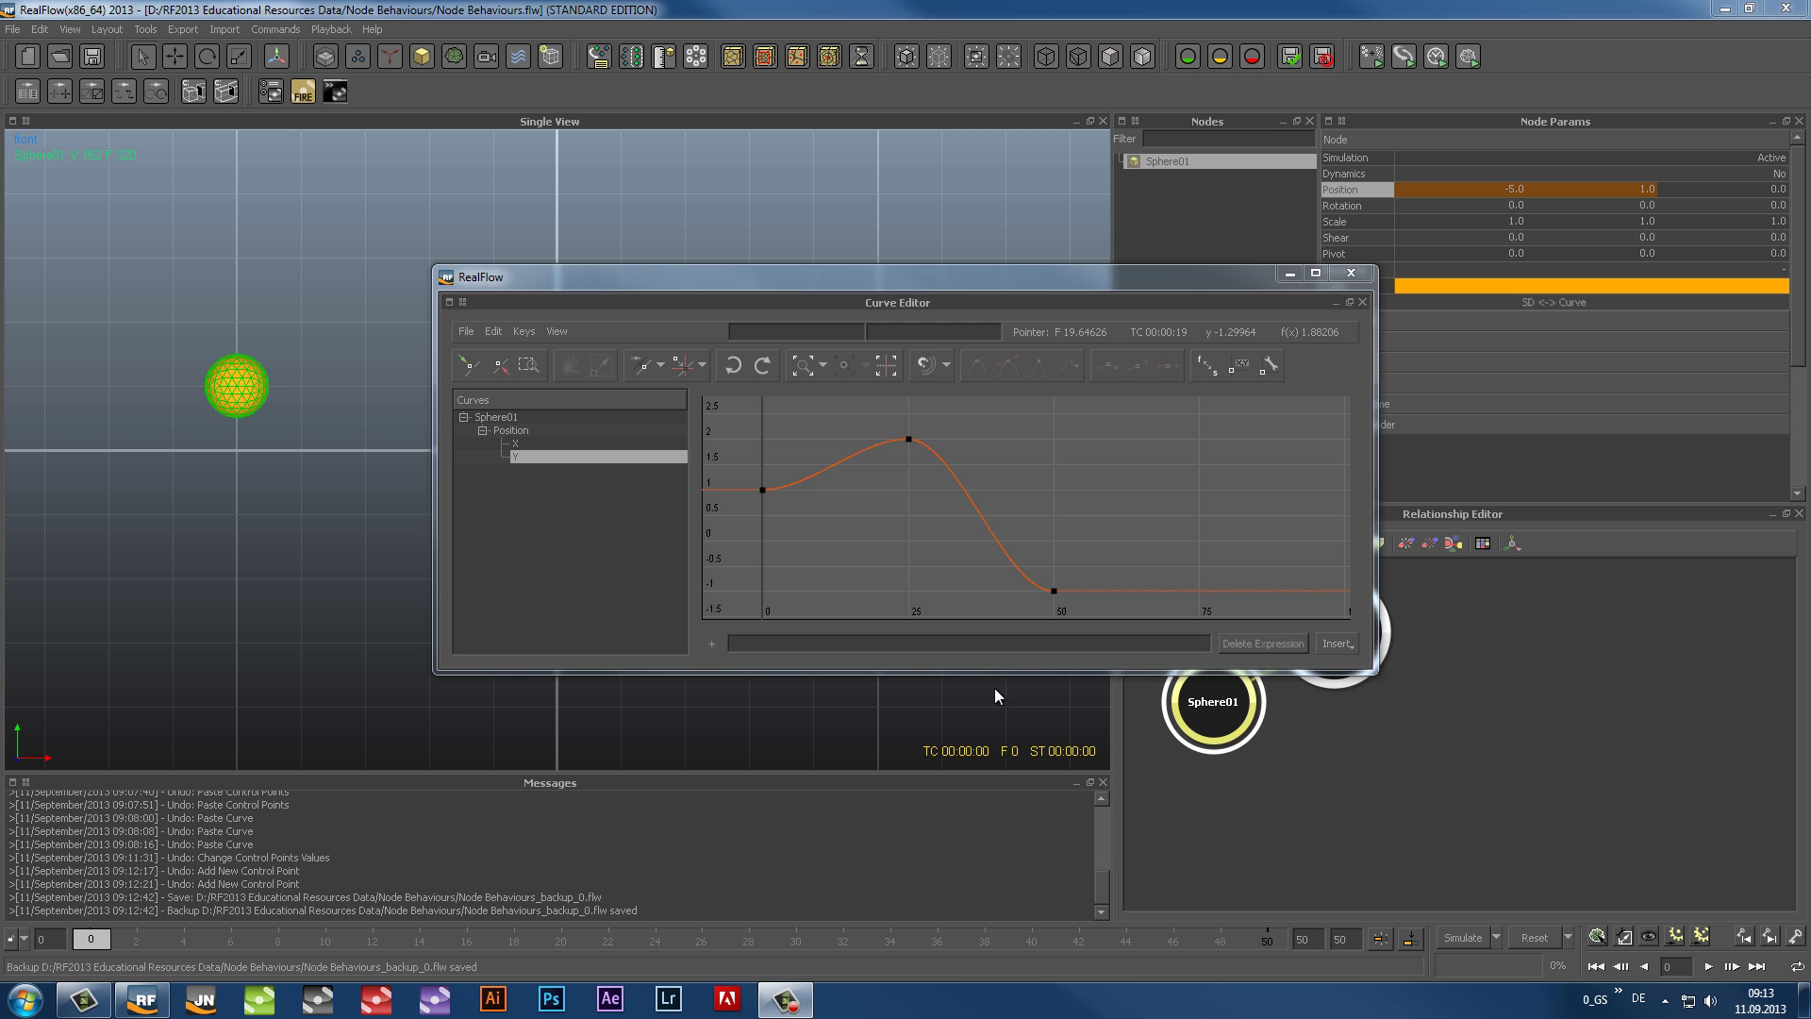
# Step: Set the start node behaviour of Sphere01's Y position curve to Zero and switch it back to Constant
pyautogui.click(524, 331)
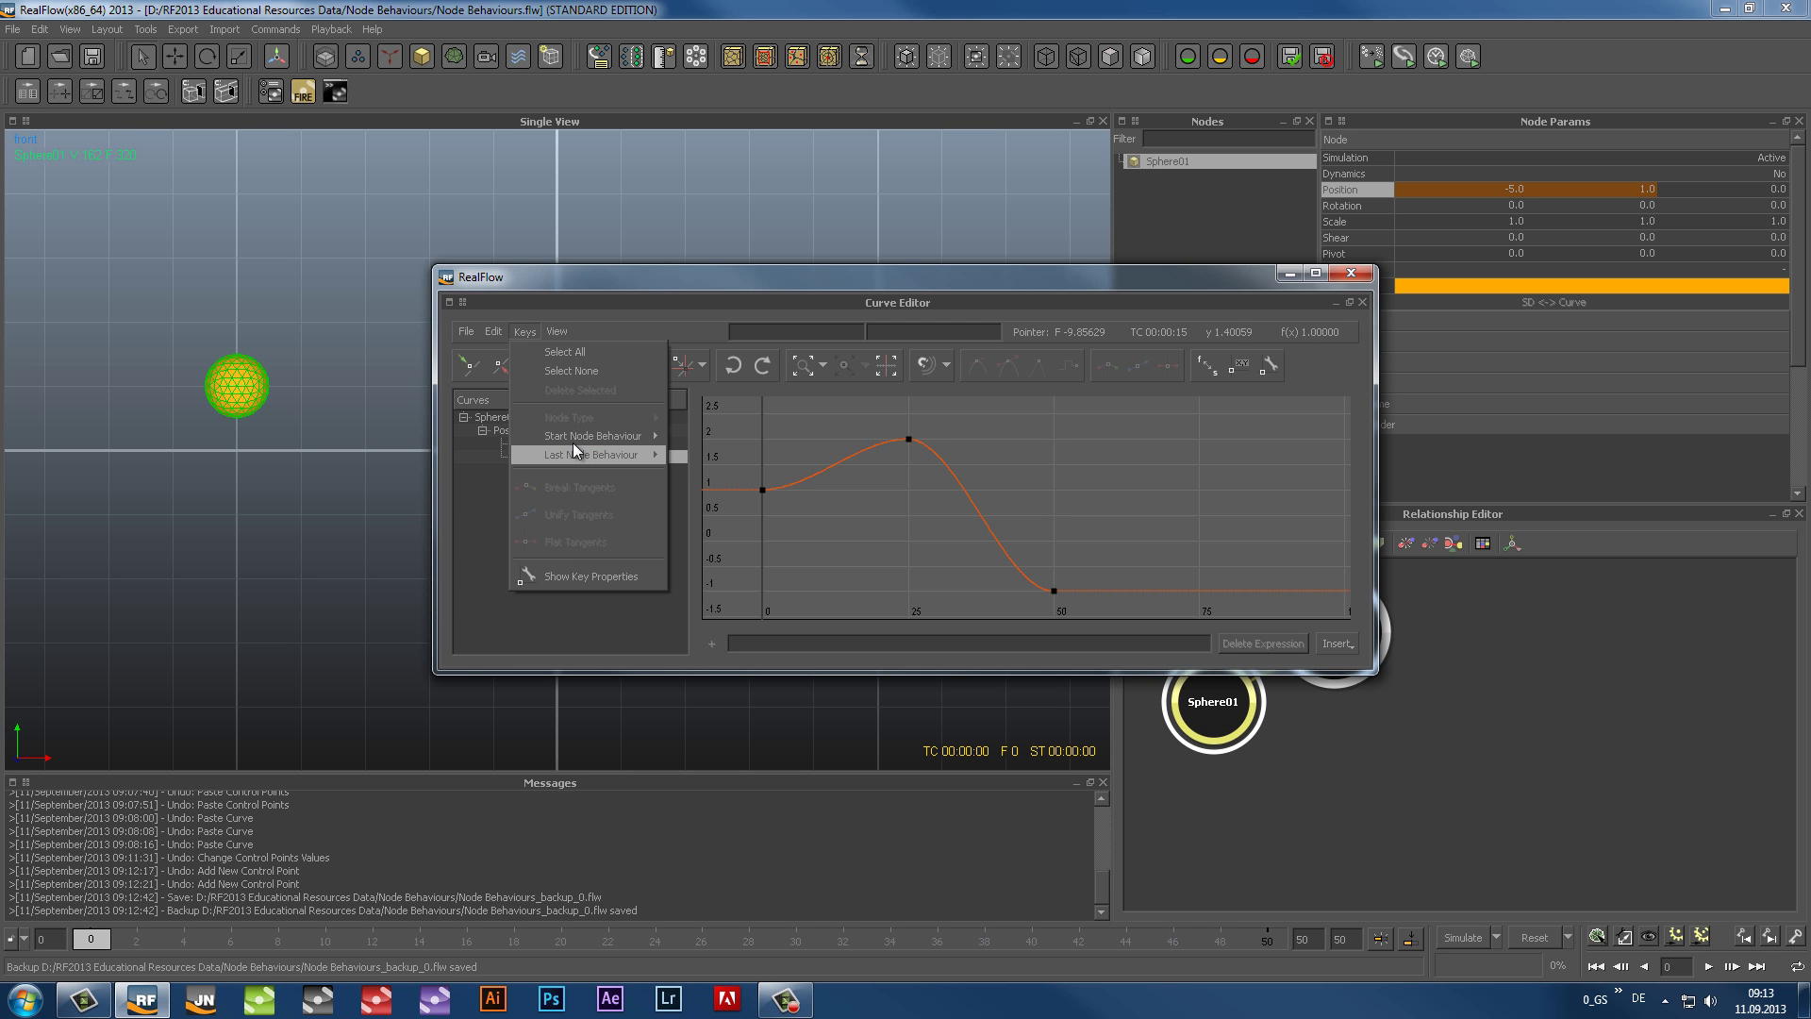
pyautogui.moveTo(570, 455)
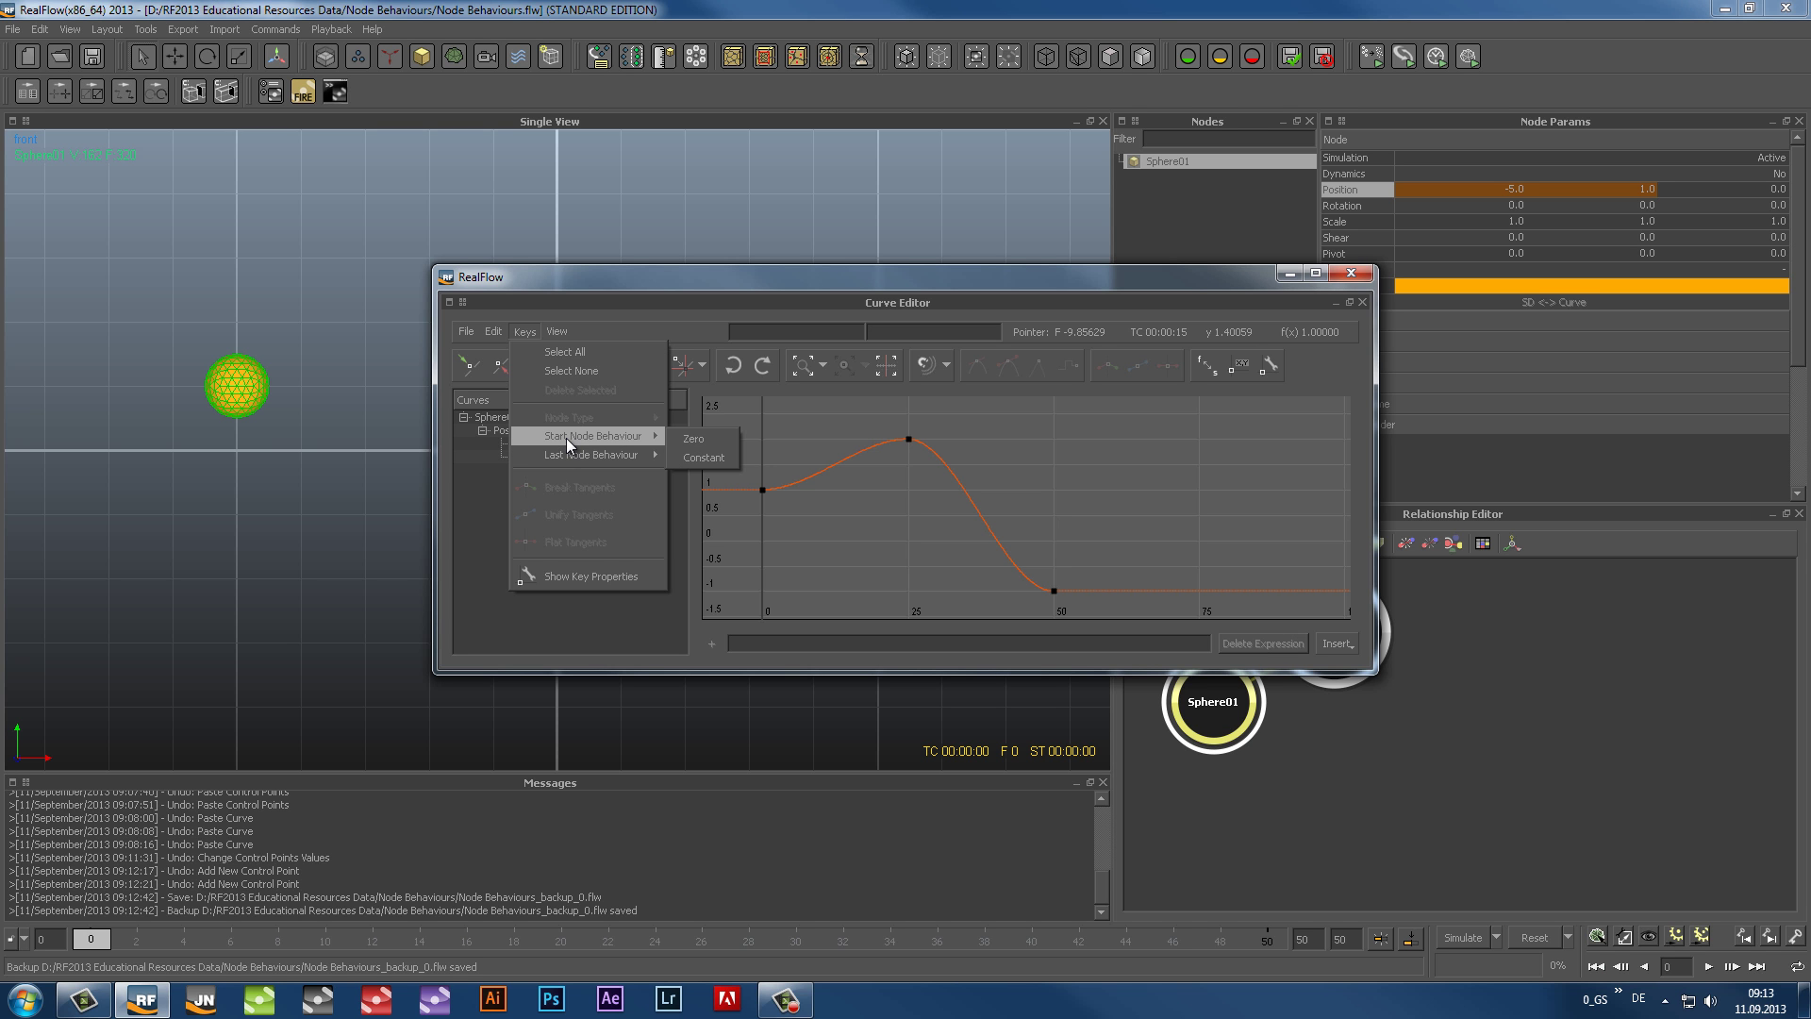
pyautogui.click(721, 438)
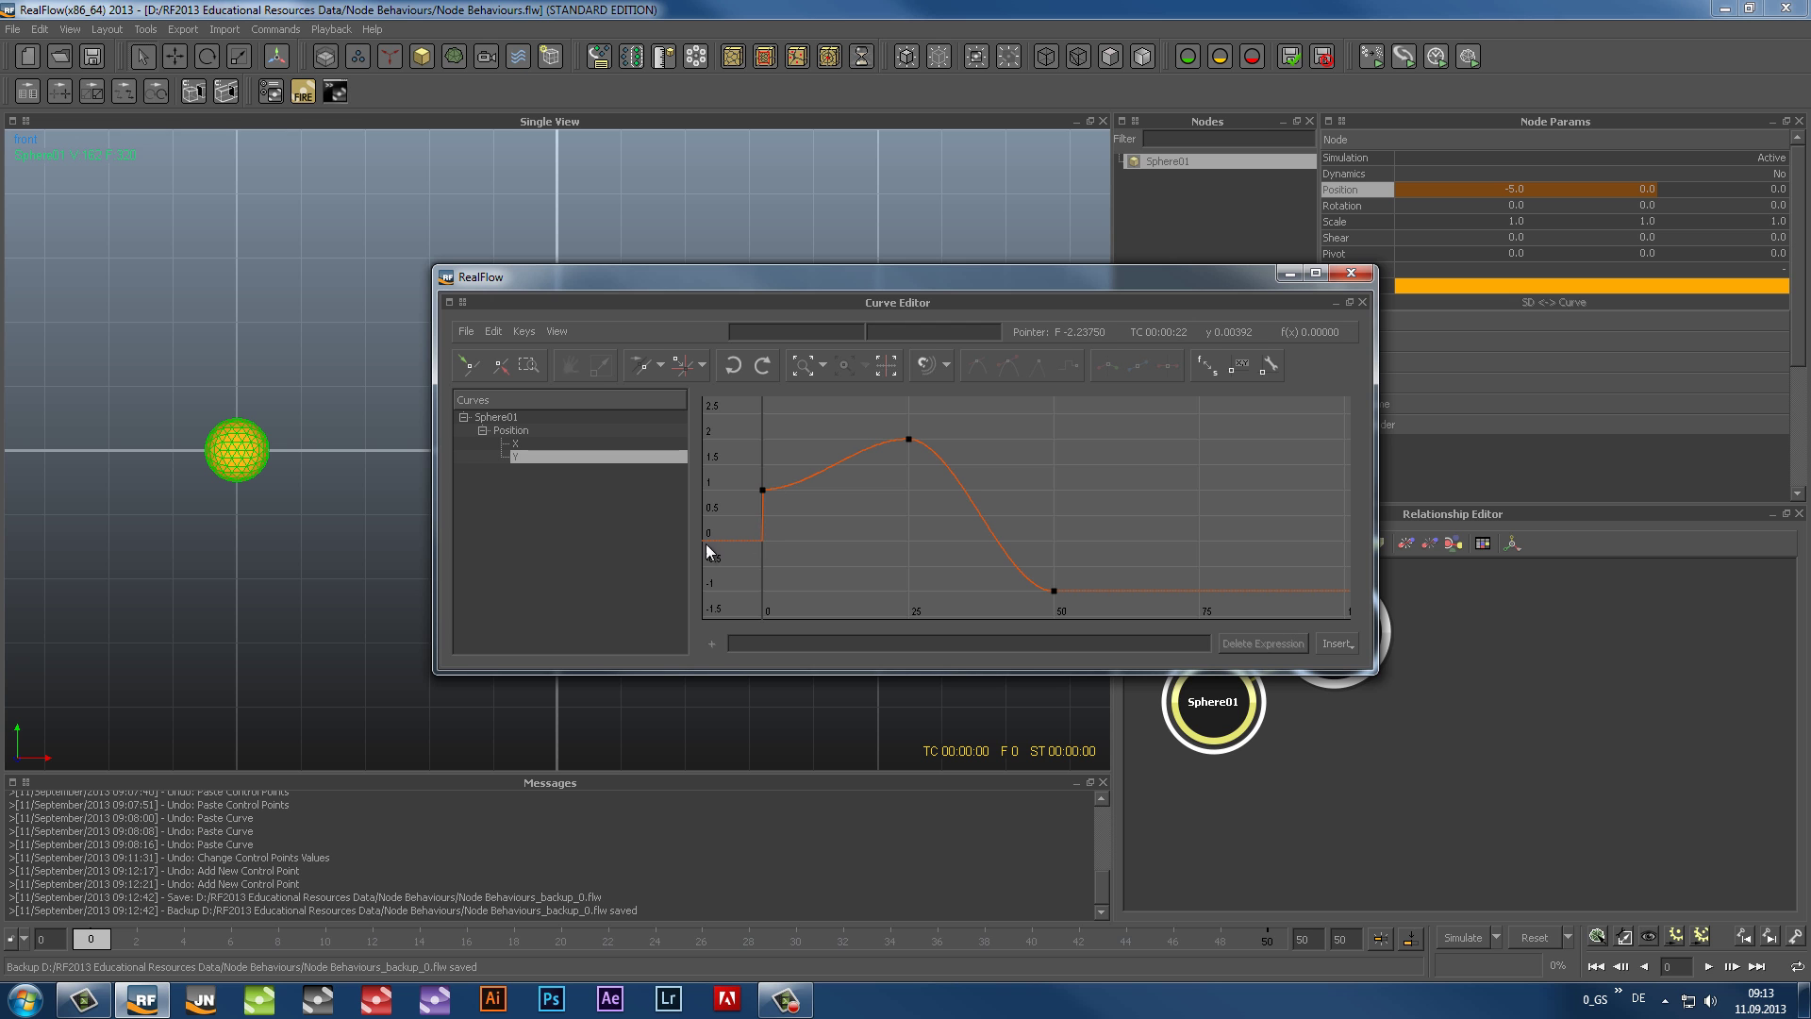
pyautogui.click(515, 331)
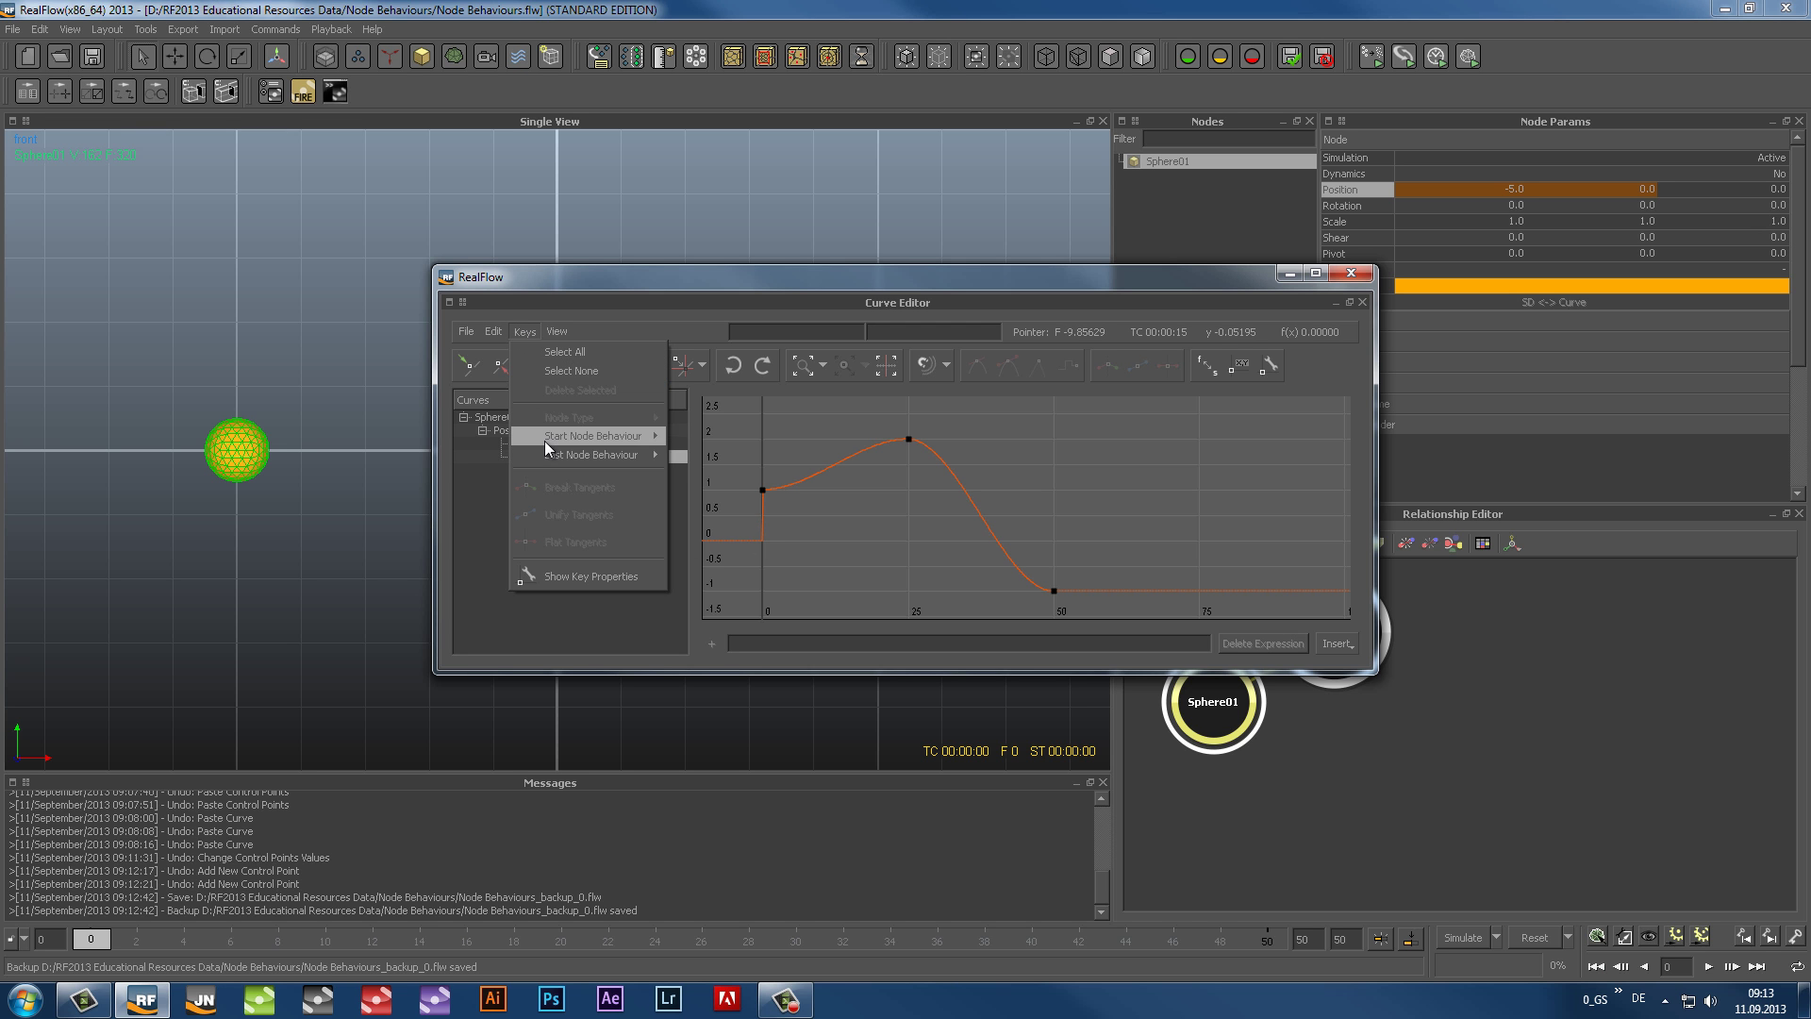
pyautogui.moveTo(545, 440)
pyautogui.click(702, 457)
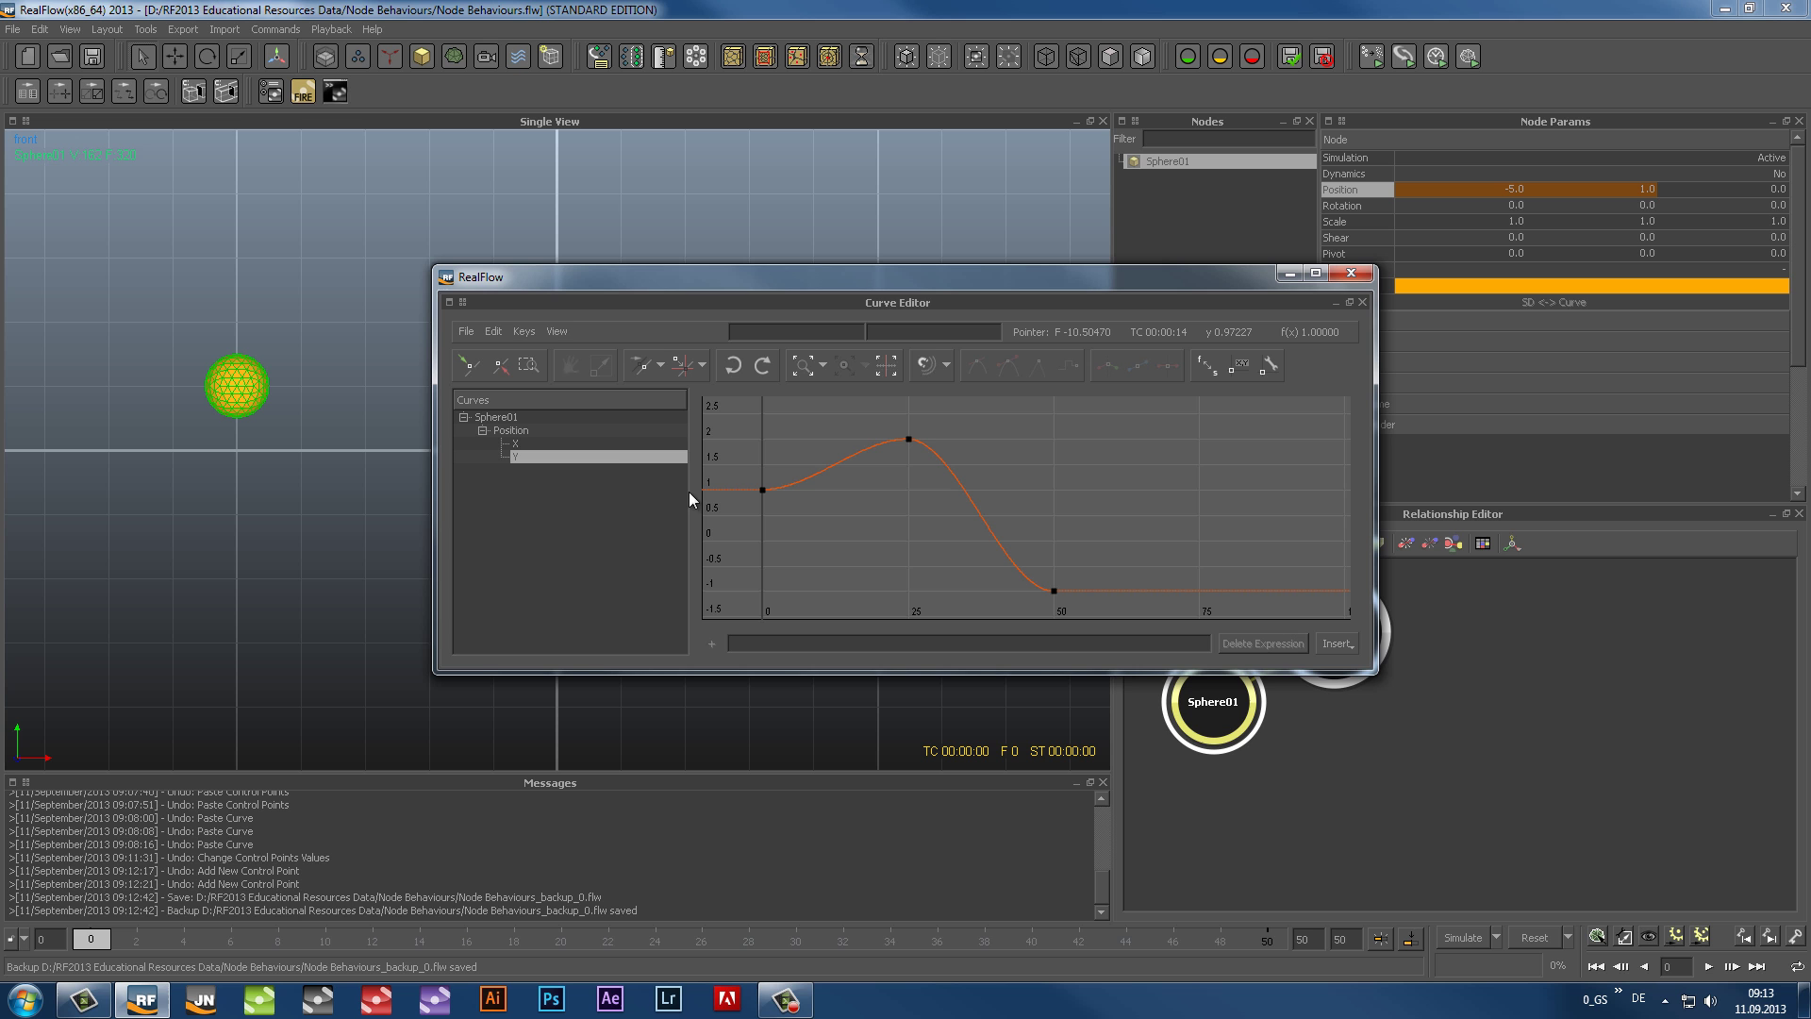
# Step: Set the Y position curve's last node behaviour first to Zero and finally to Loop
pyautogui.click(521, 331)
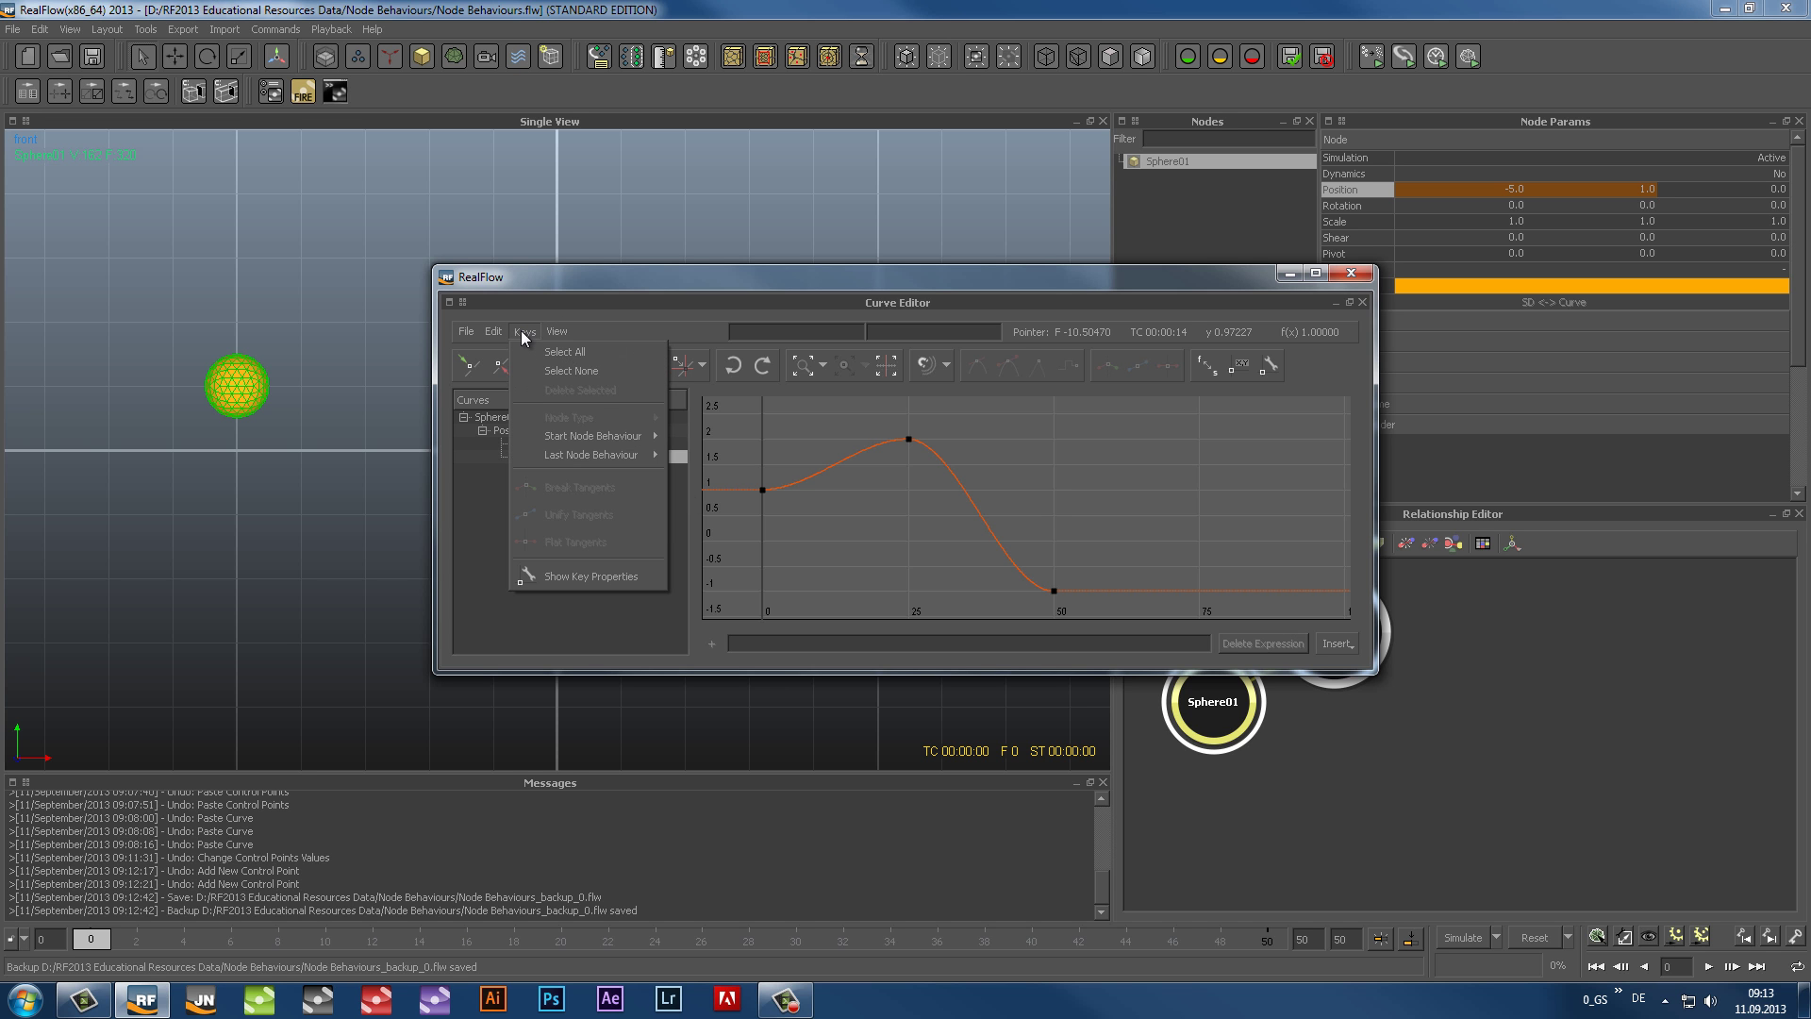
pyautogui.moveTo(568, 456)
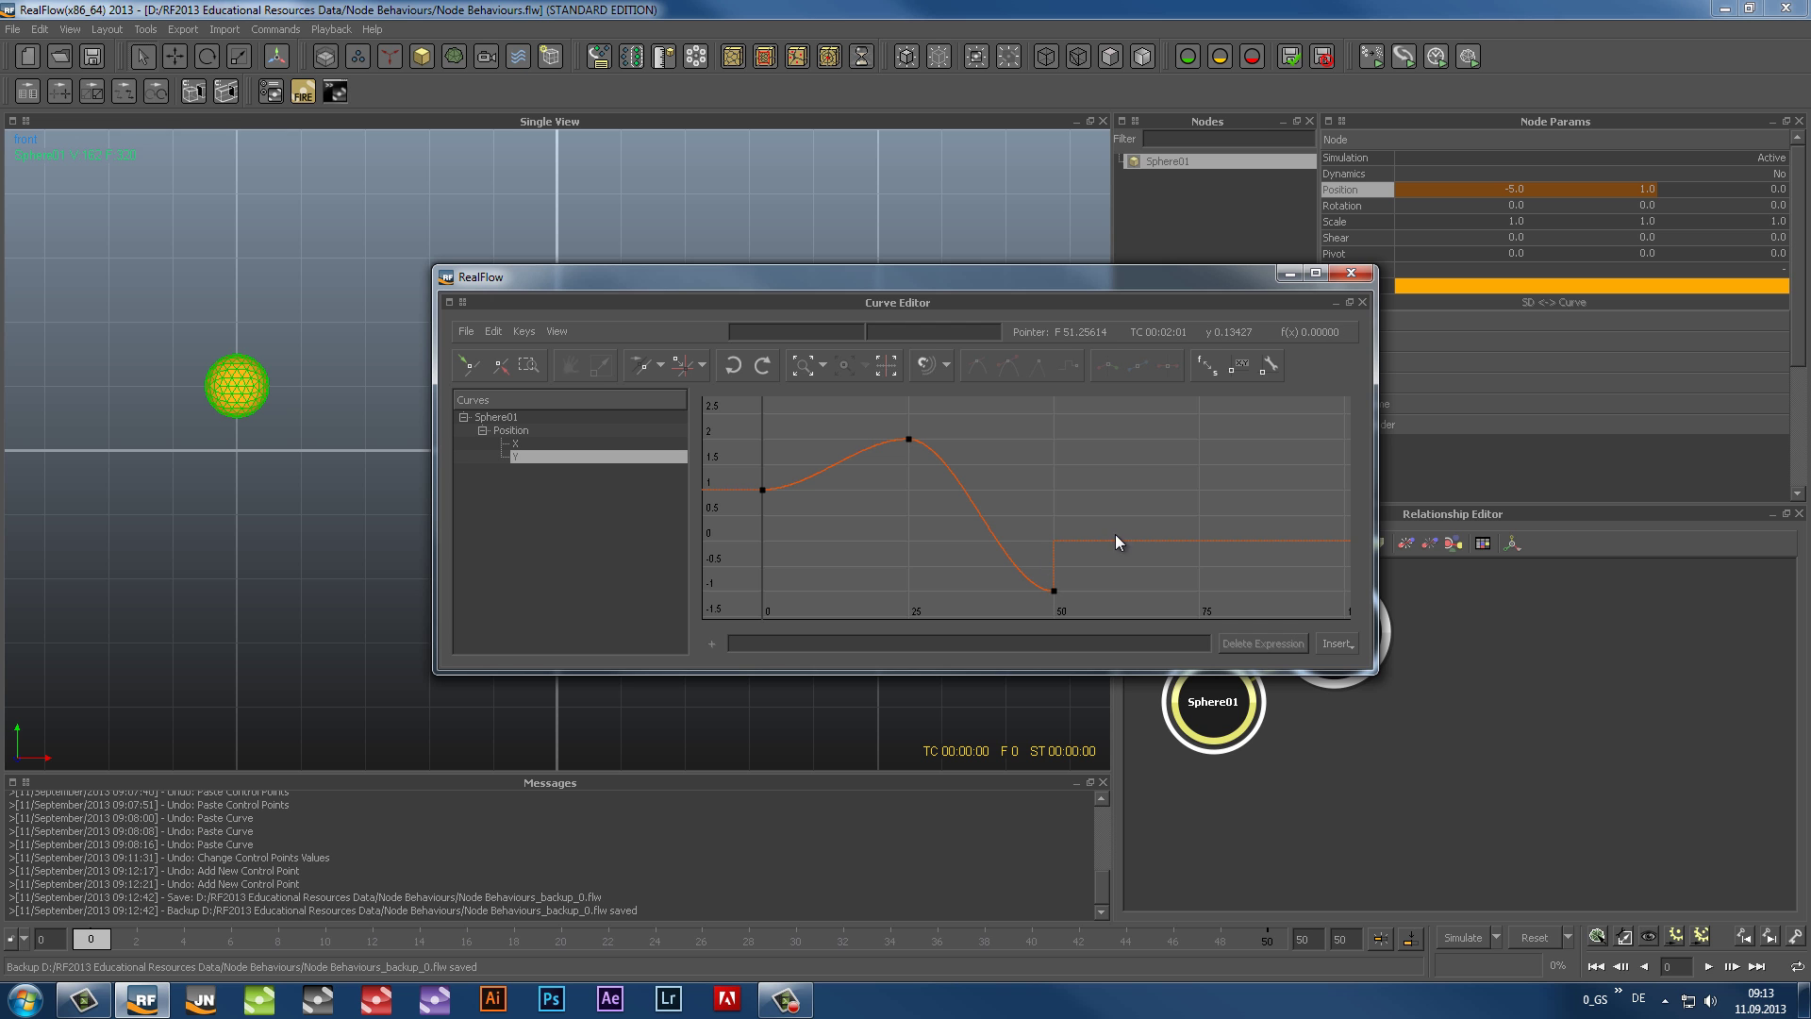
pyautogui.click(524, 331)
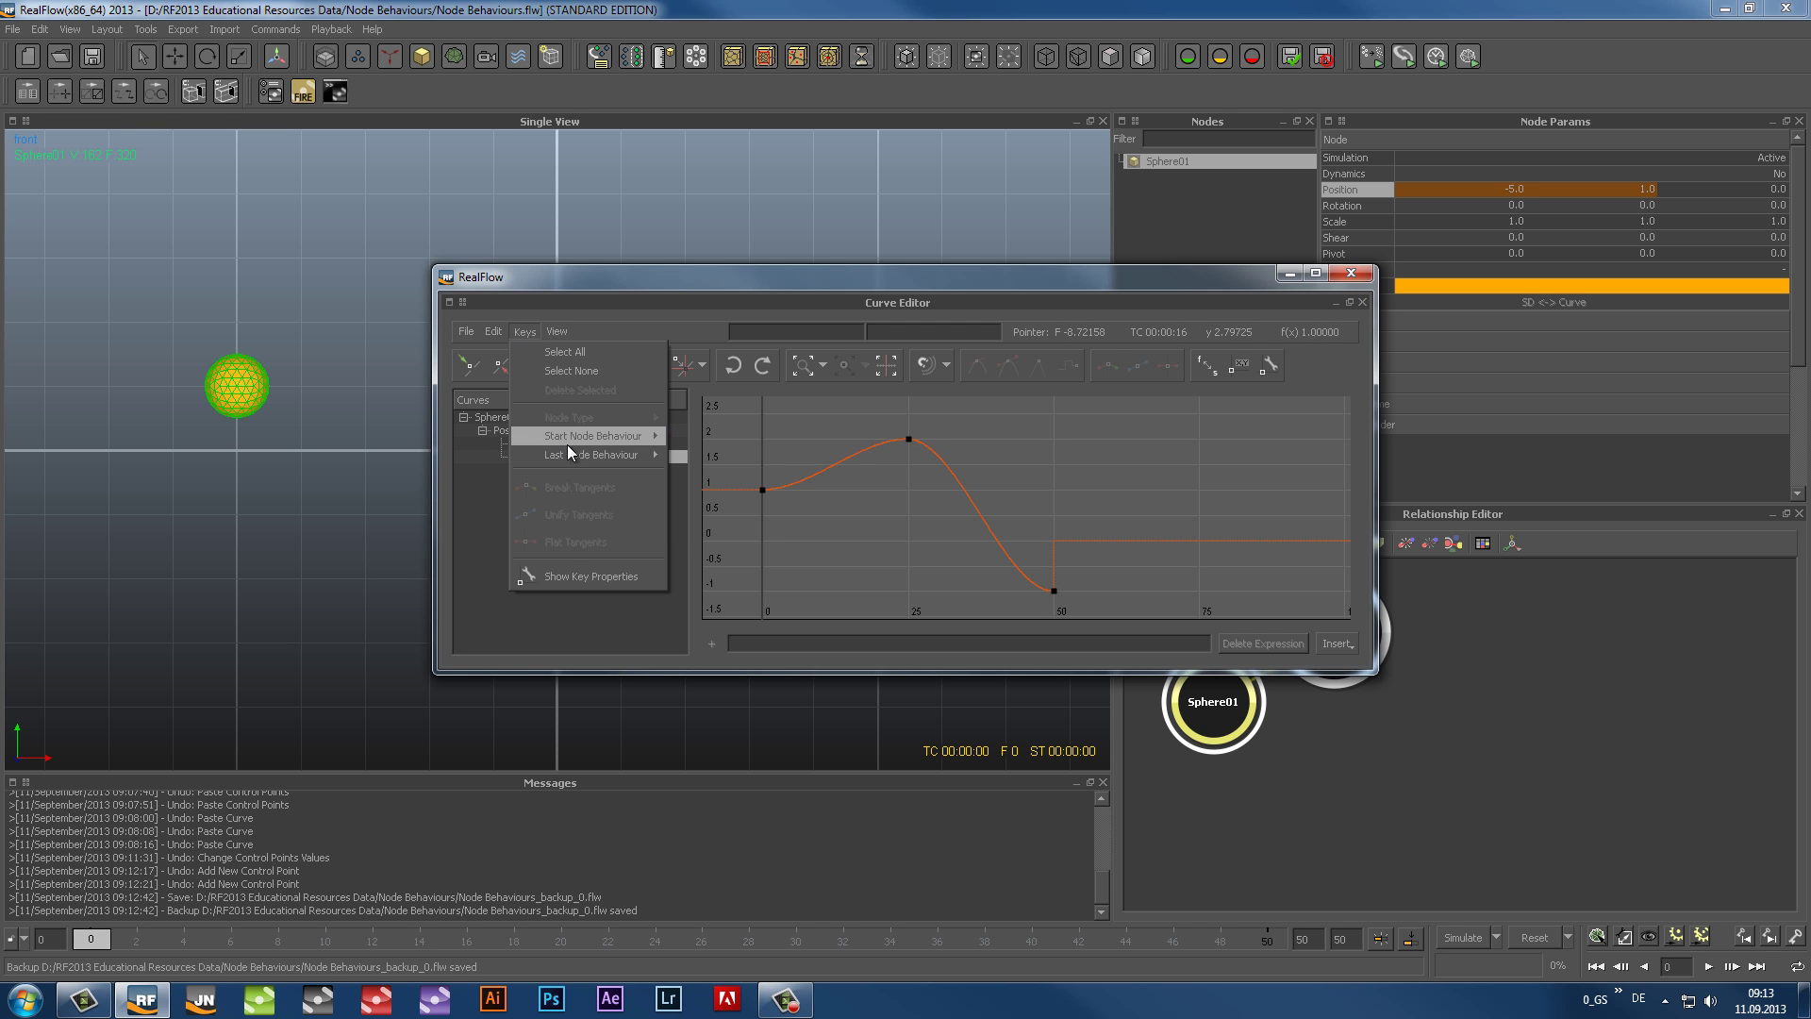
pyautogui.moveTo(597, 458)
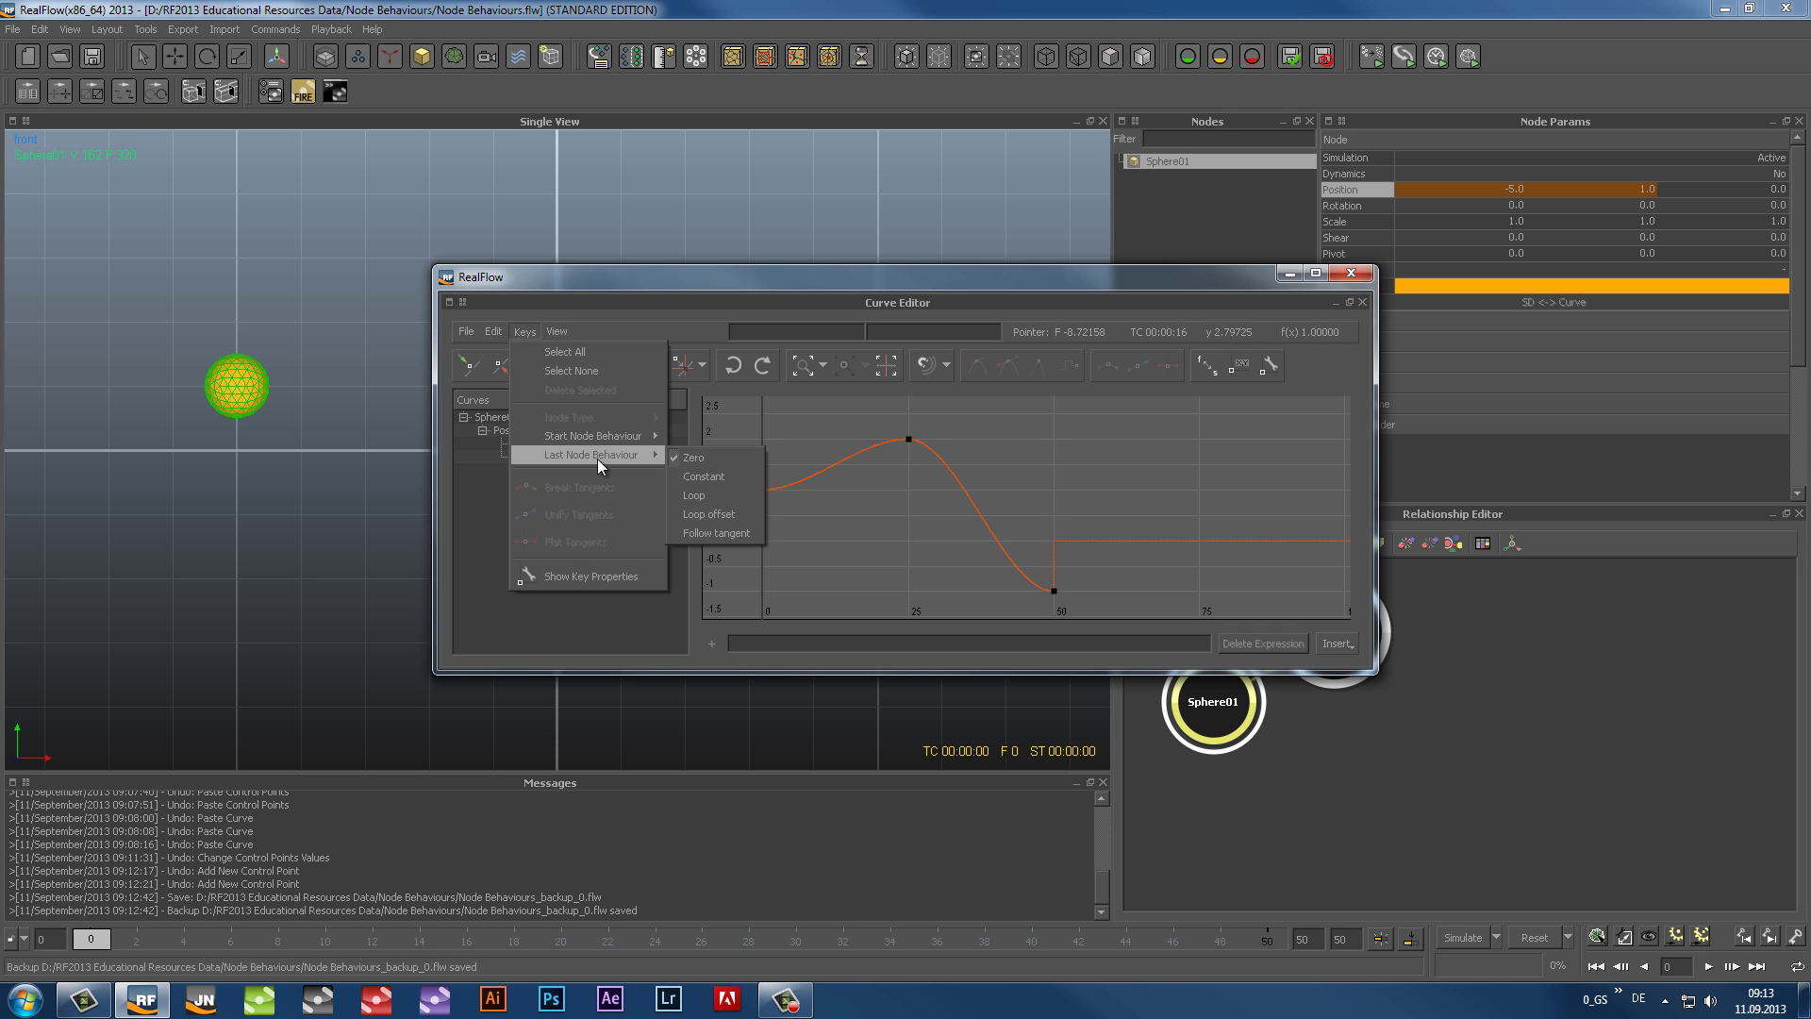
pyautogui.click(694, 495)
pyautogui.scroll(-4, 885, 562)
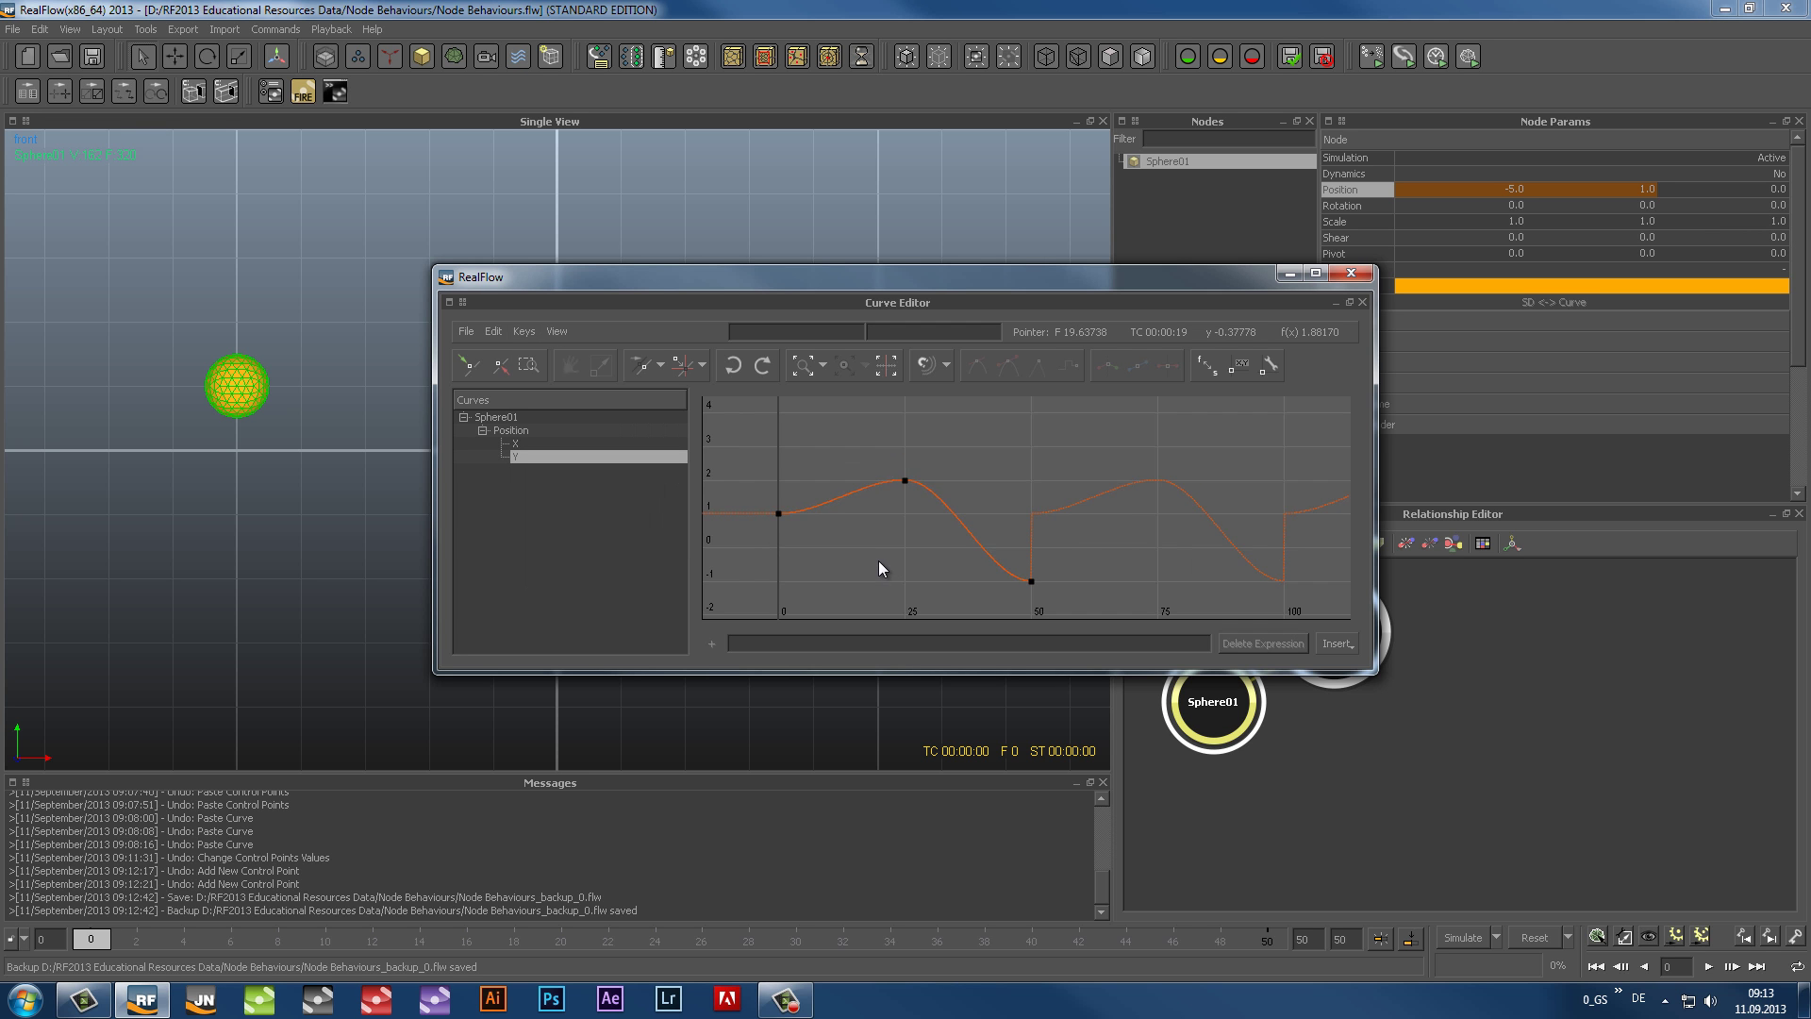
pyautogui.moveTo(867, 554); pyautogui.dragTo(795, 529, button='middle')
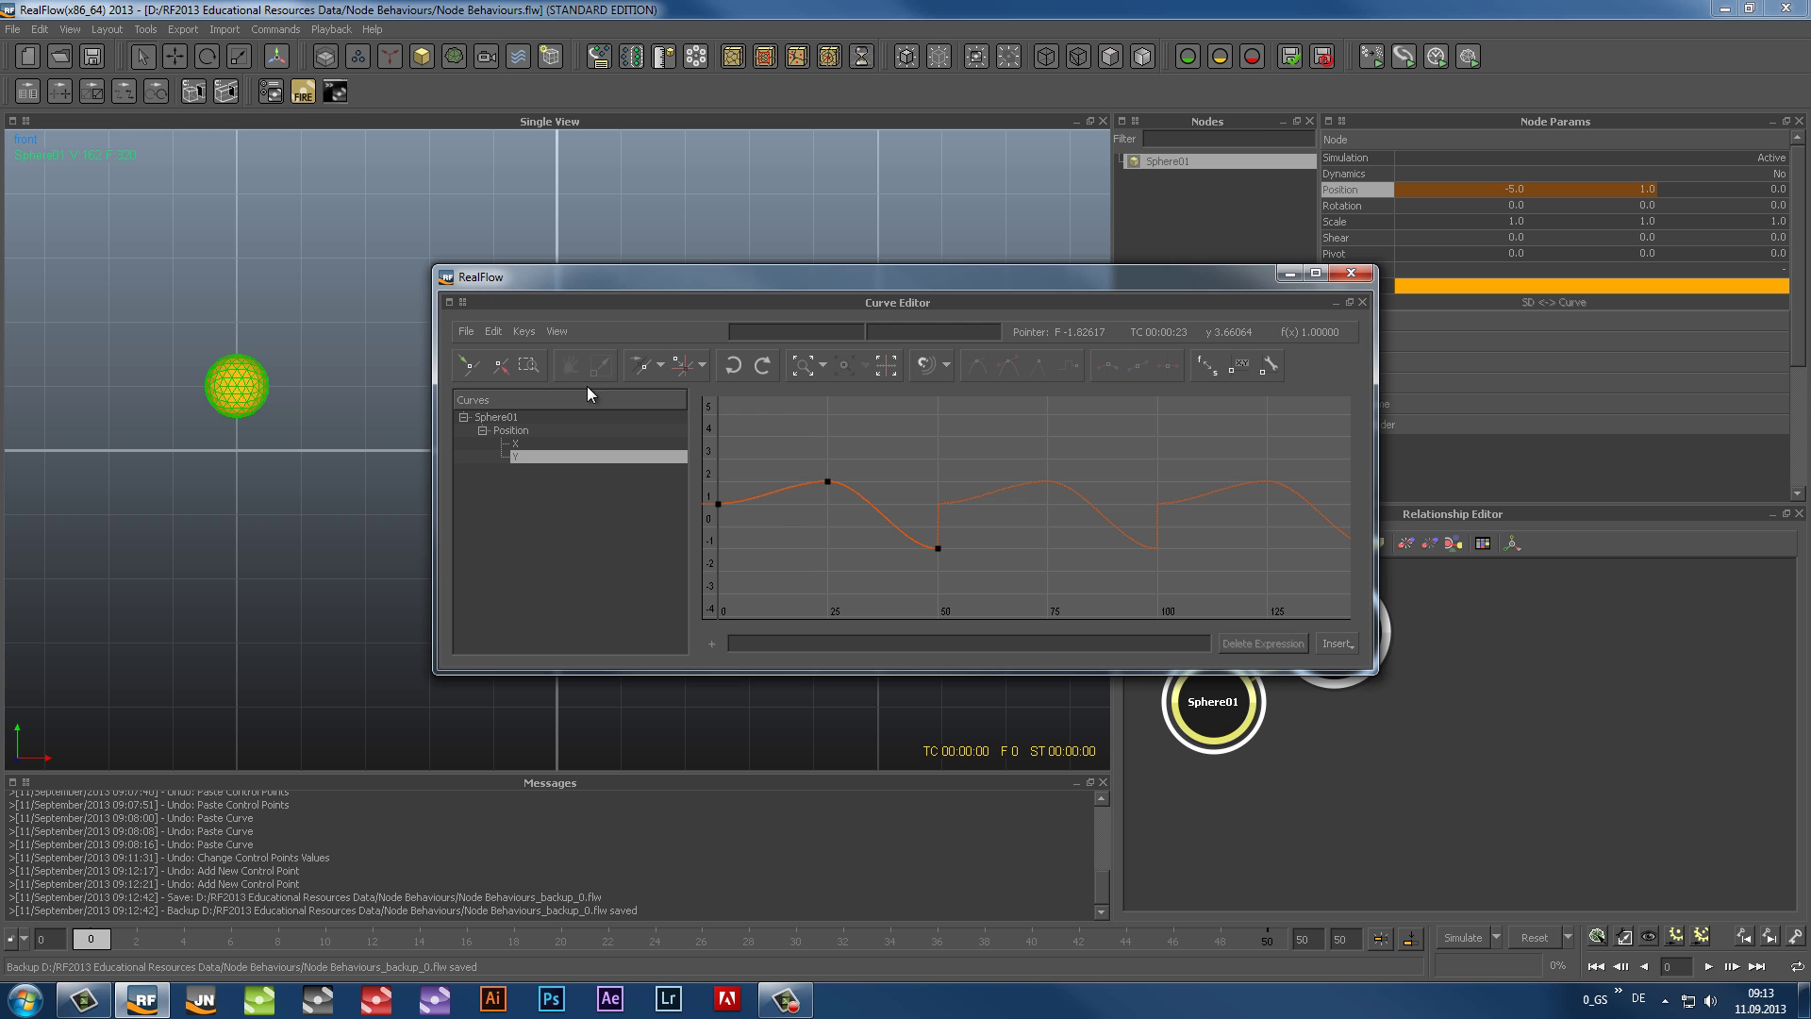
# Step: Change the Y position curve's last node behaviour to Loop offset
pyautogui.click(522, 333)
pyautogui.moveTo(568, 454)
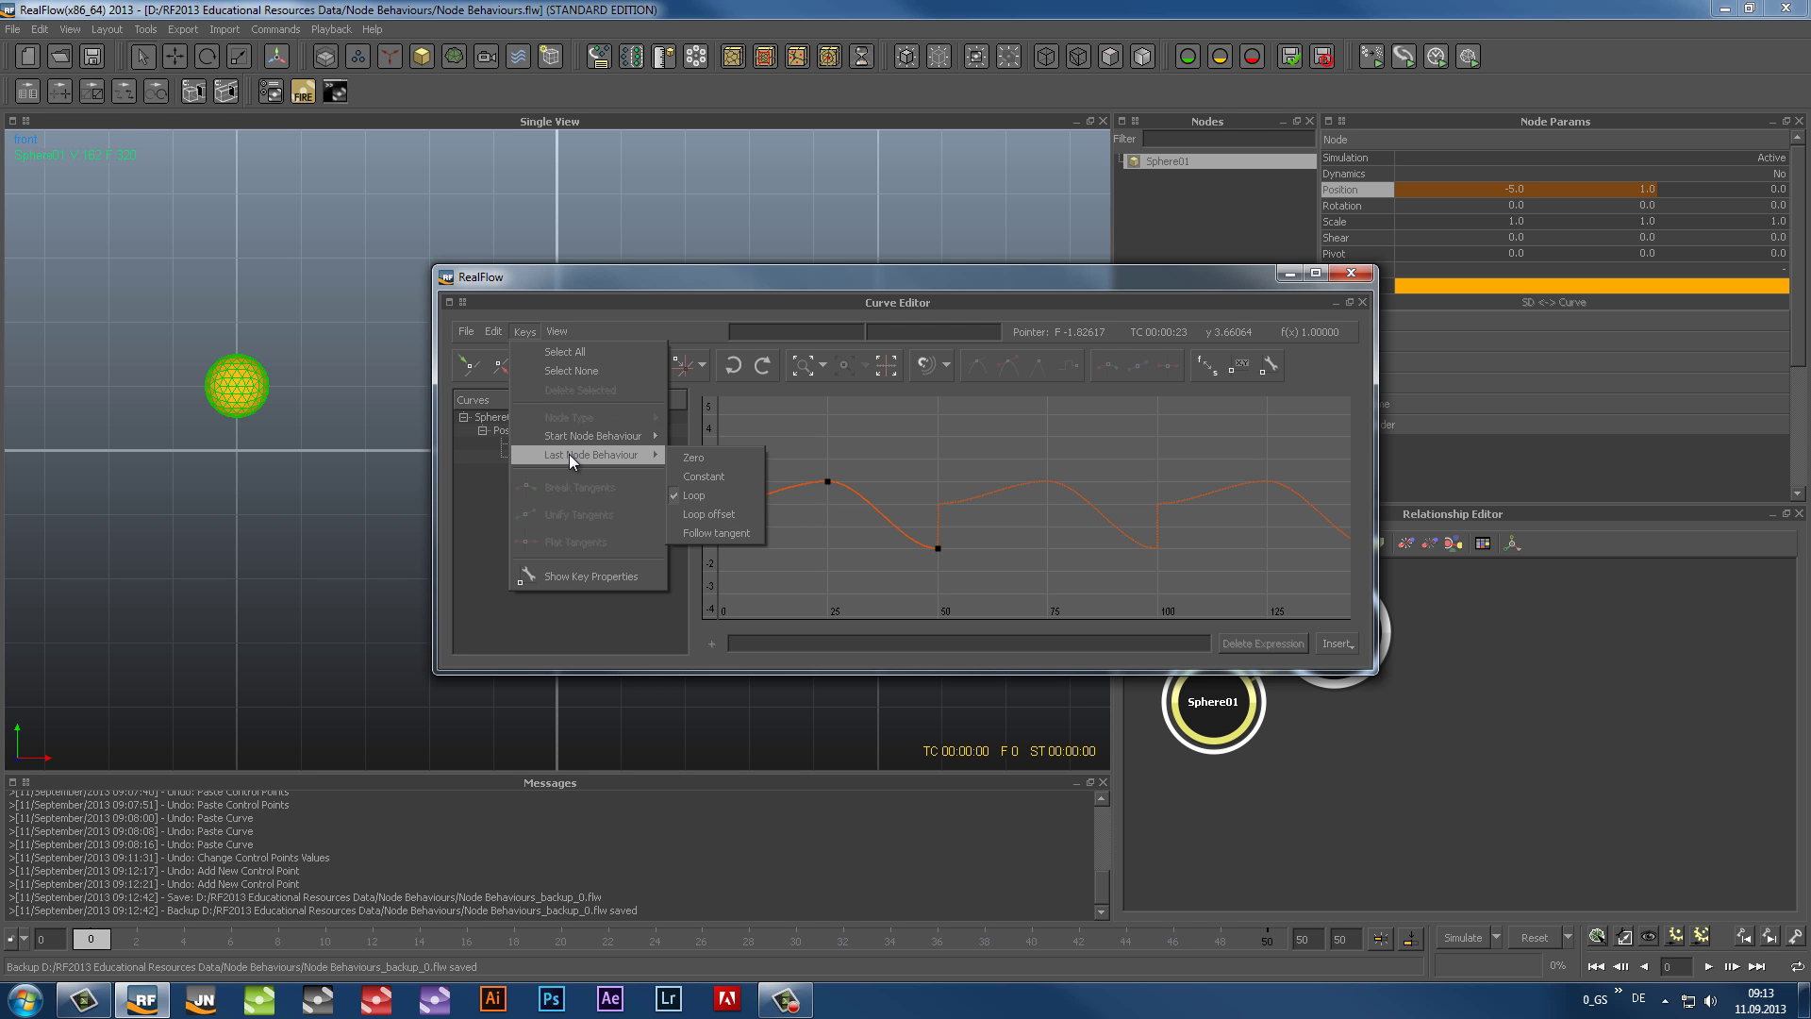
pyautogui.click(733, 515)
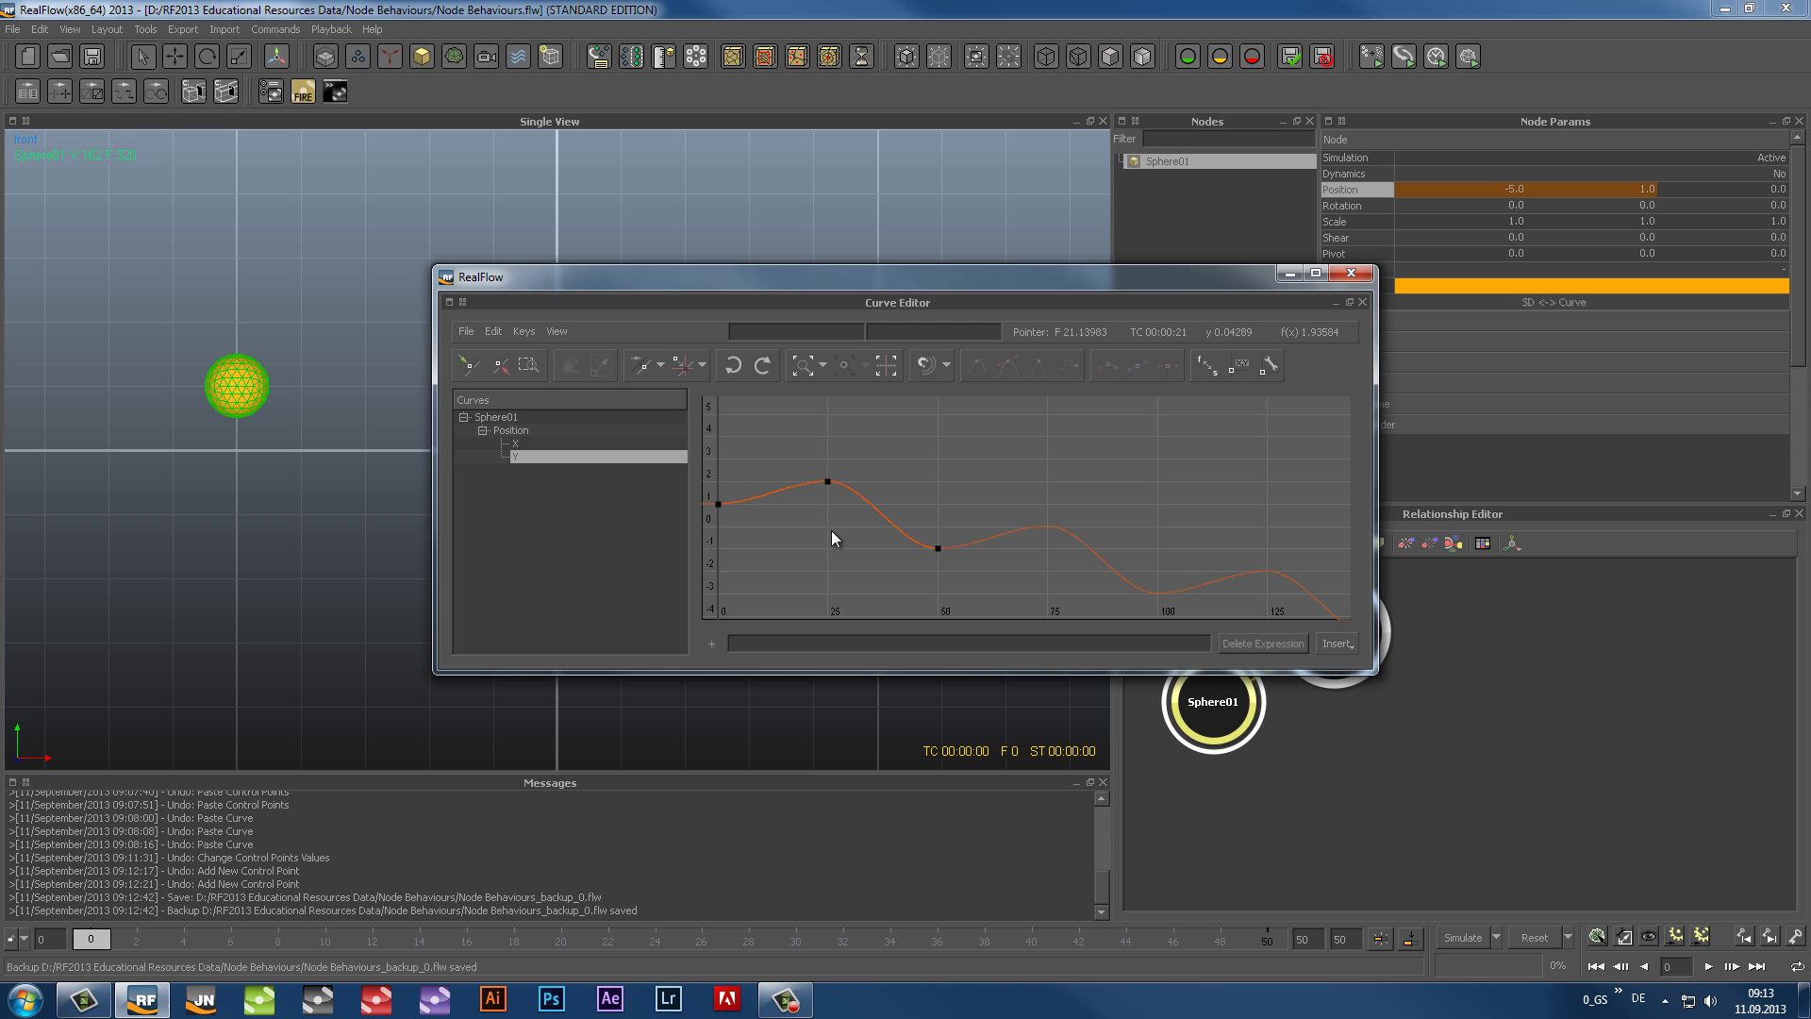
pyautogui.moveTo(797, 538); pyautogui.dragTo(788, 501, button='middle')
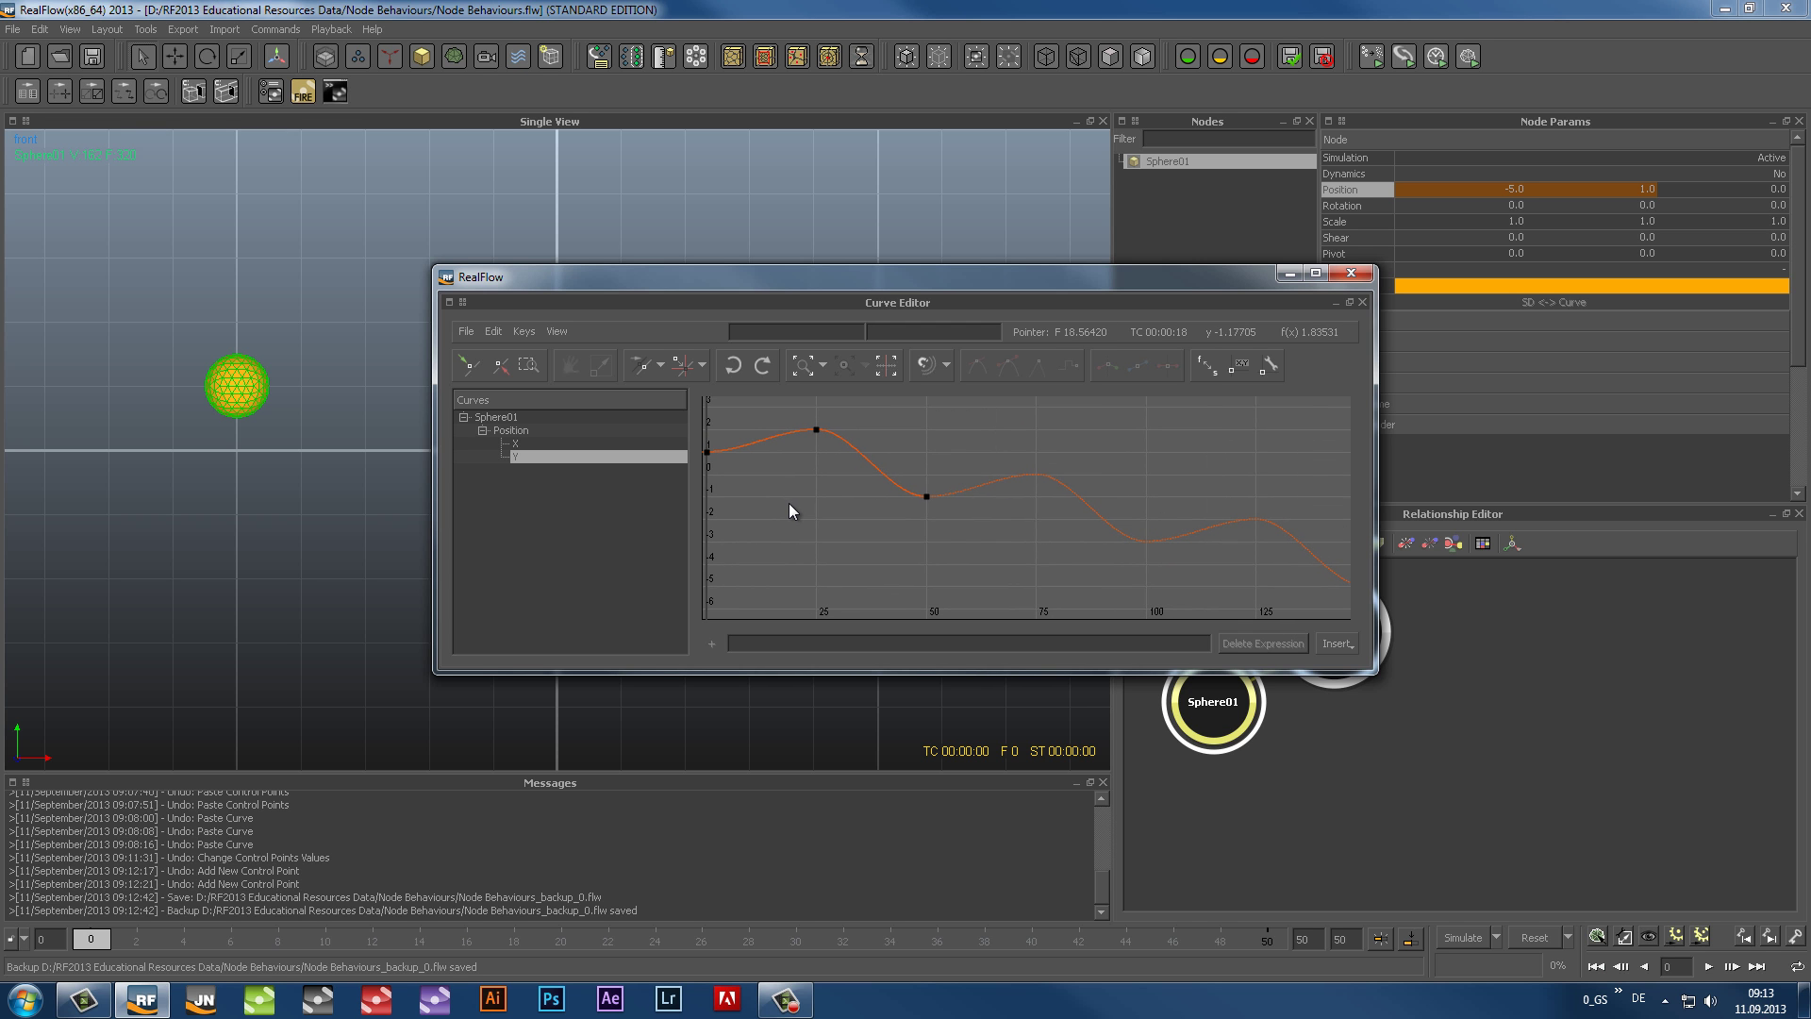
# Step: Select the Y position curve's last control point at frame 50 and set the last node behaviour to Follow tangent
pyautogui.click(925, 496)
pyautogui.click(522, 332)
pyautogui.moveTo(559, 450)
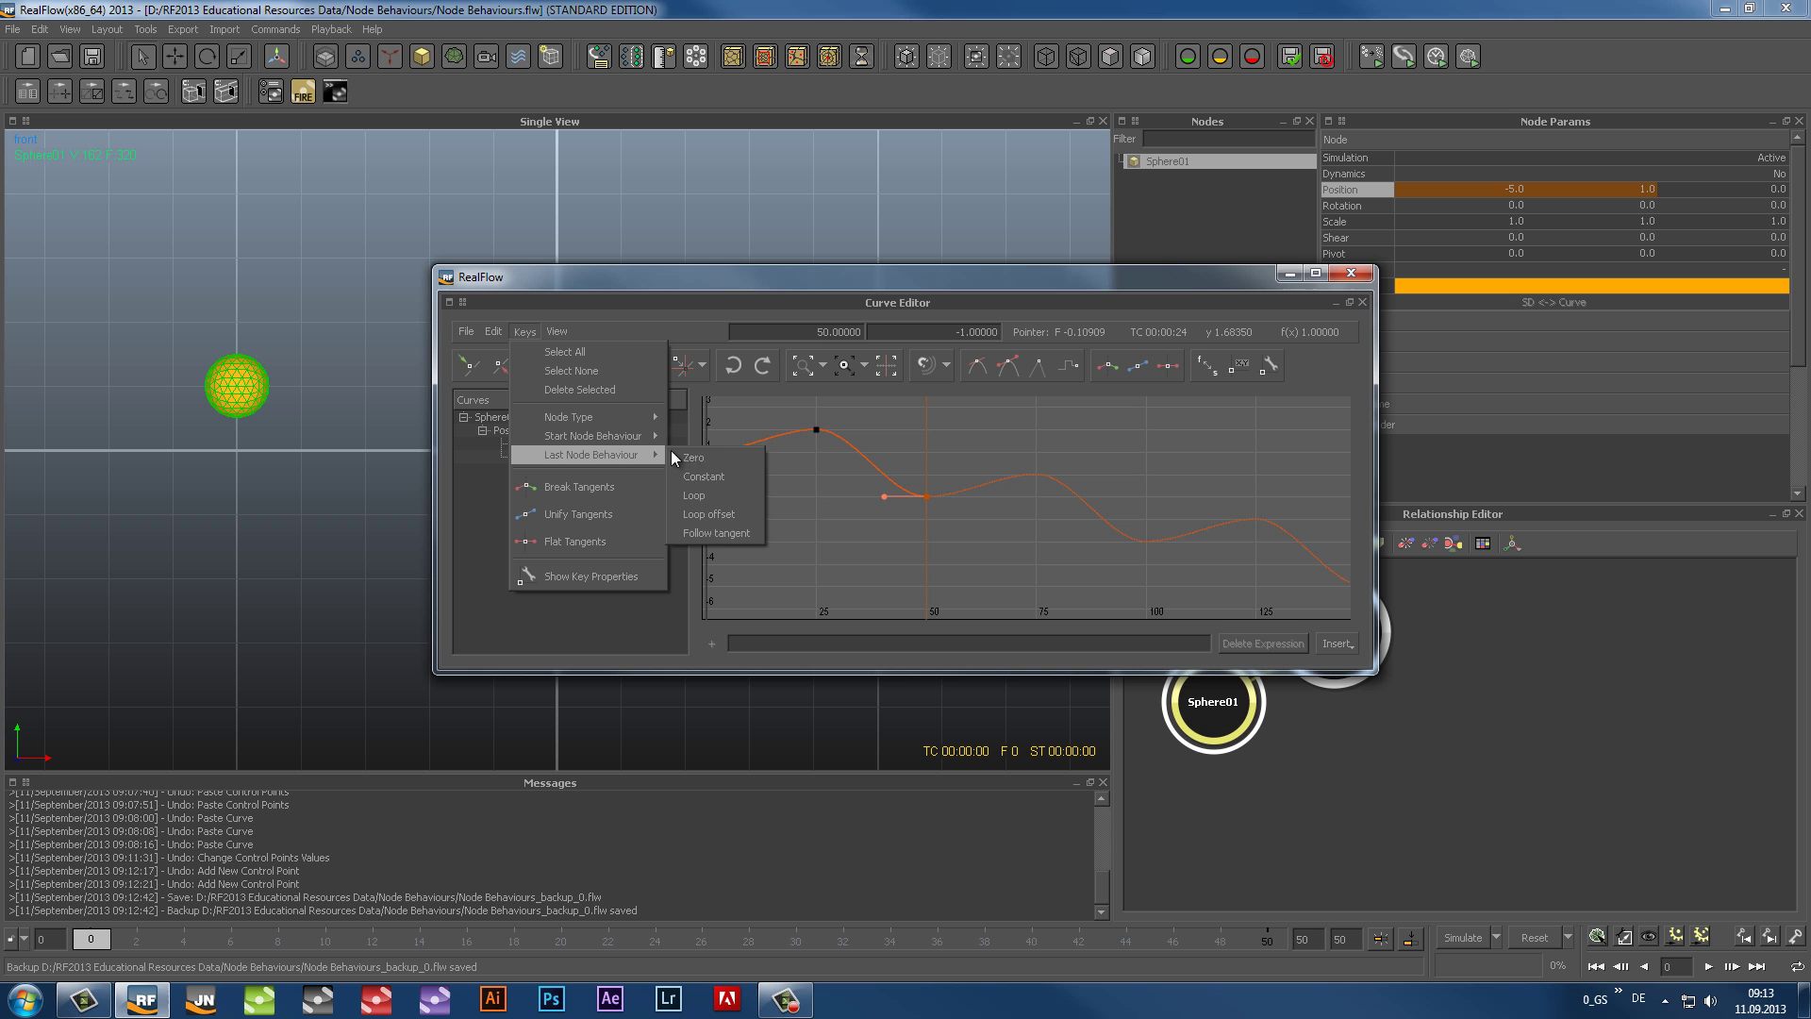
pyautogui.click(698, 532)
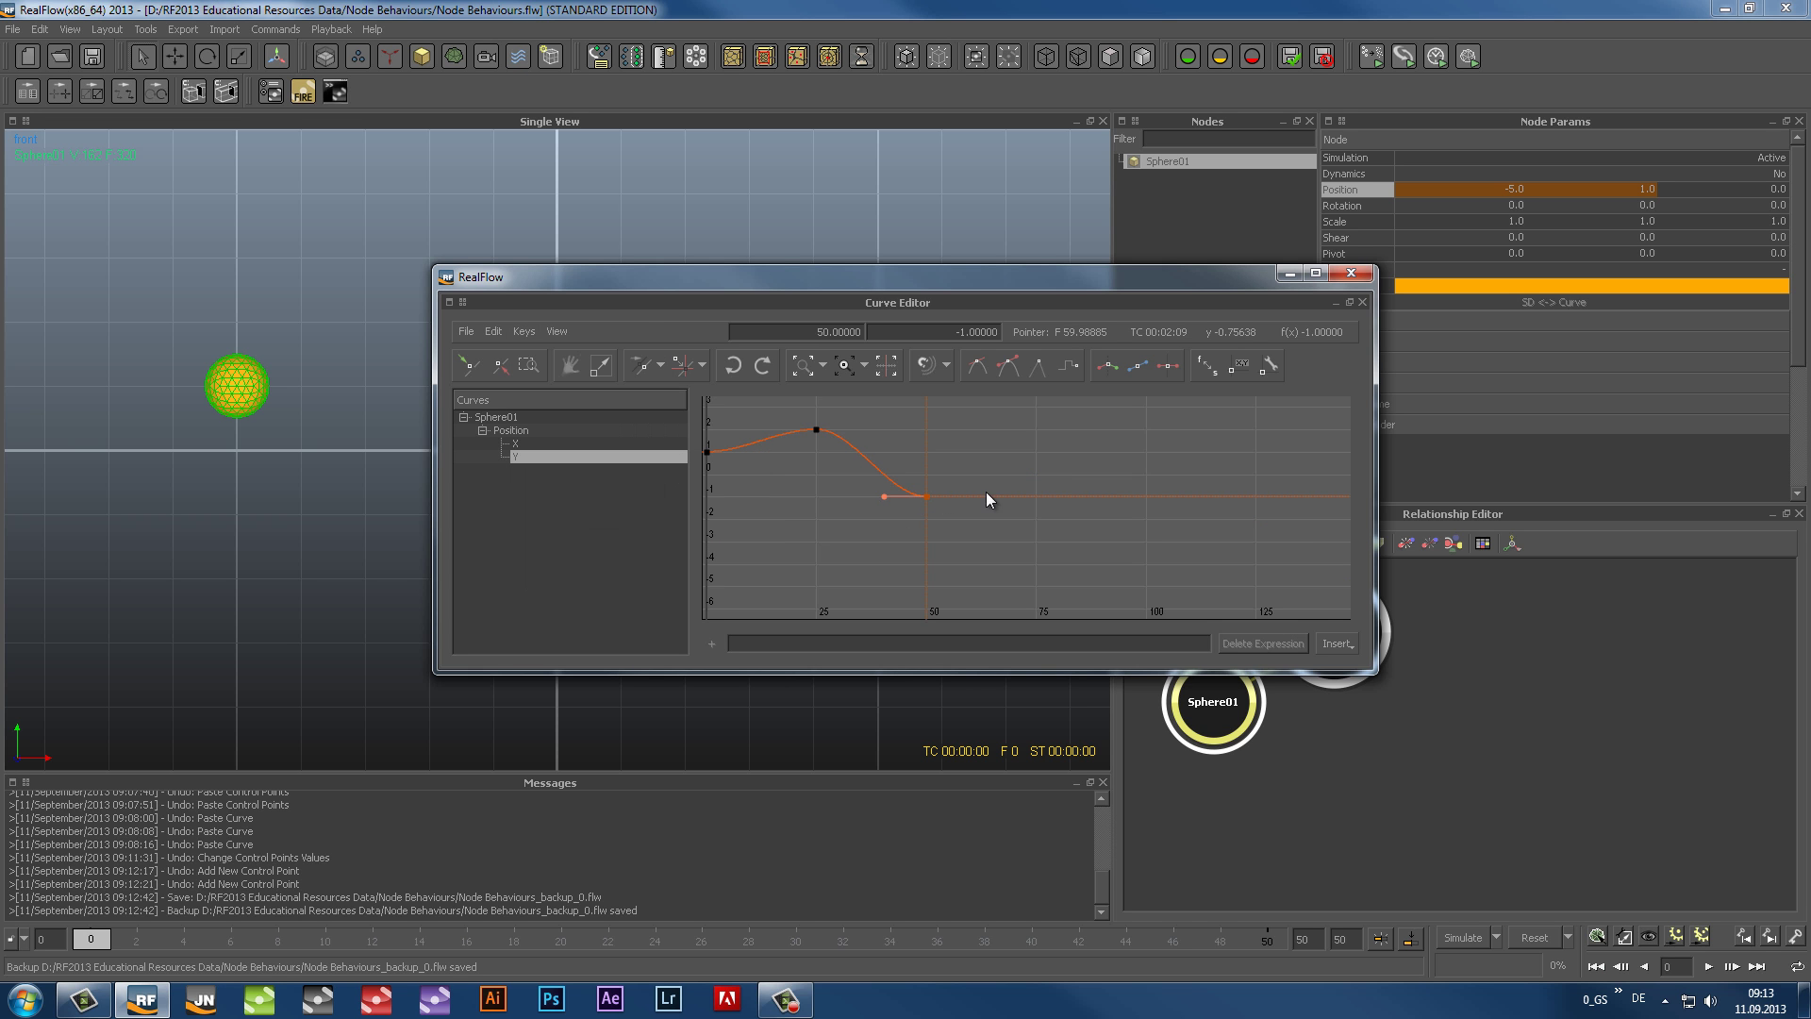
# Step: Try reshaping the end of the Y position curve with the tangent handle of the last control point at frame 50
pyautogui.click(883, 496)
pyautogui.moveTo(884, 496)
pyautogui.mouseDown()
pyautogui.moveTo(898, 469)
pyautogui.moveTo(891, 517)
pyautogui.moveTo(877, 501)
pyautogui.mouseUp()
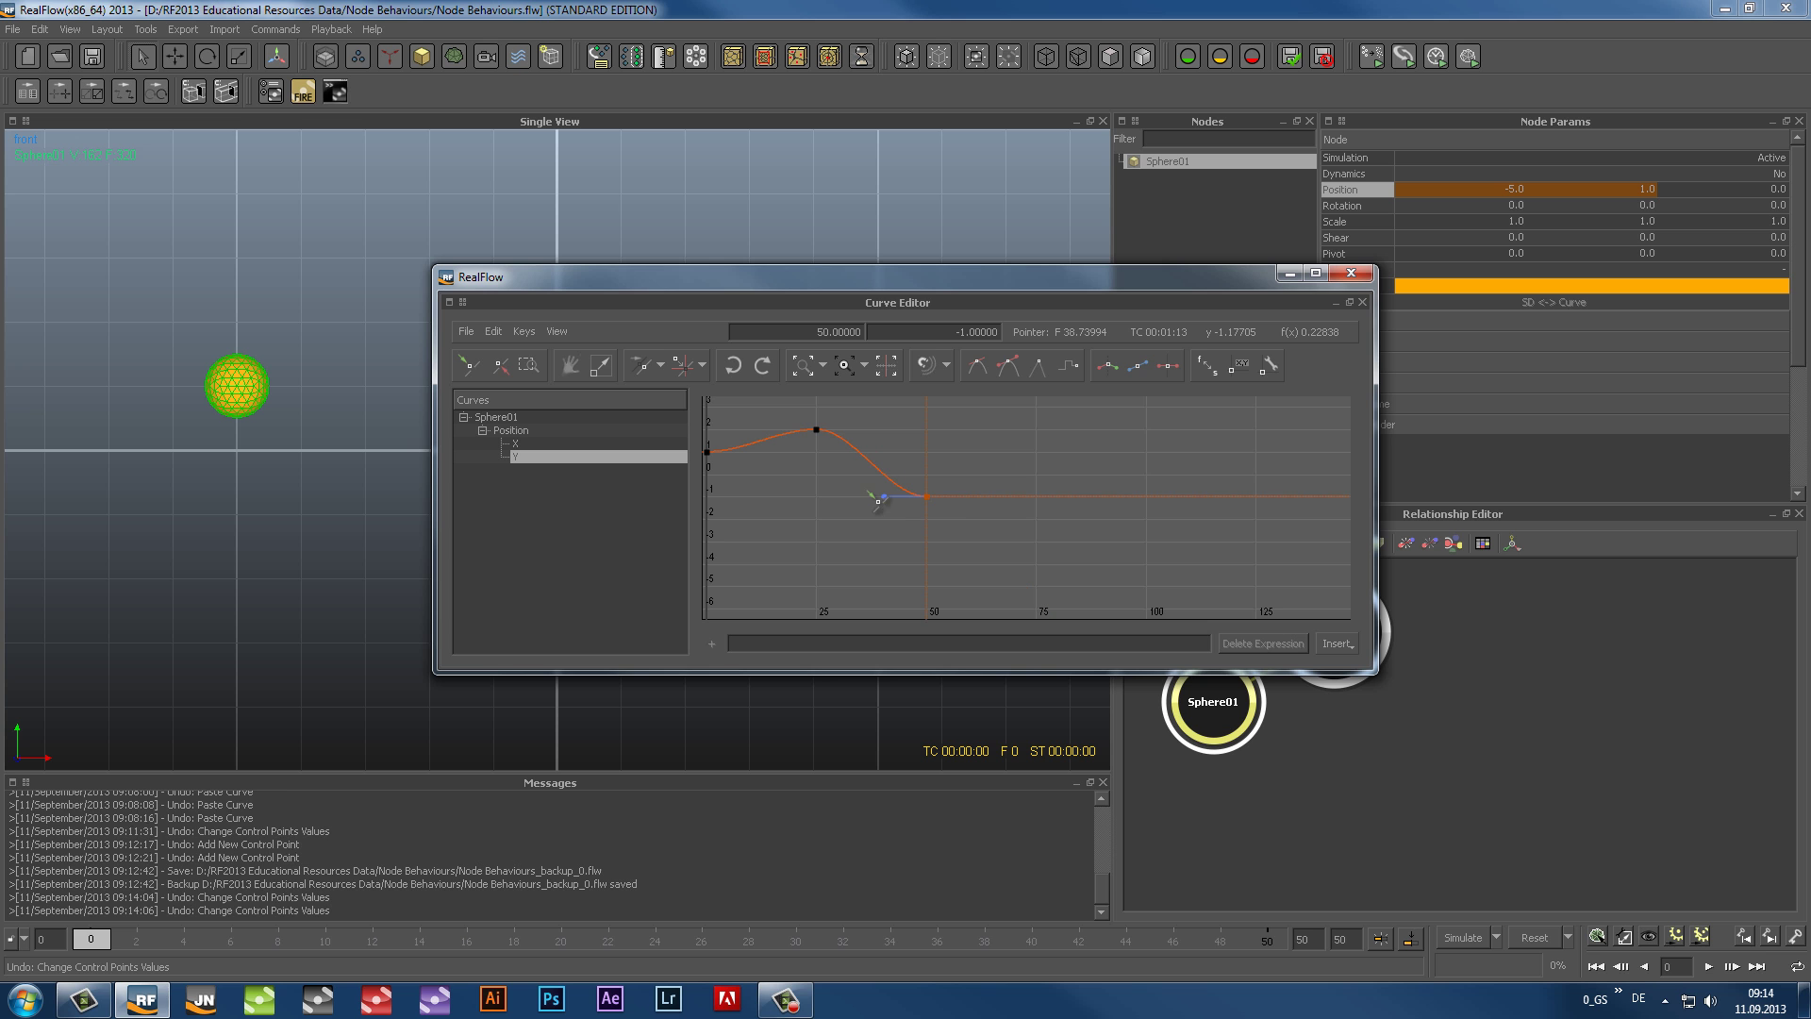
pyautogui.click(801, 366)
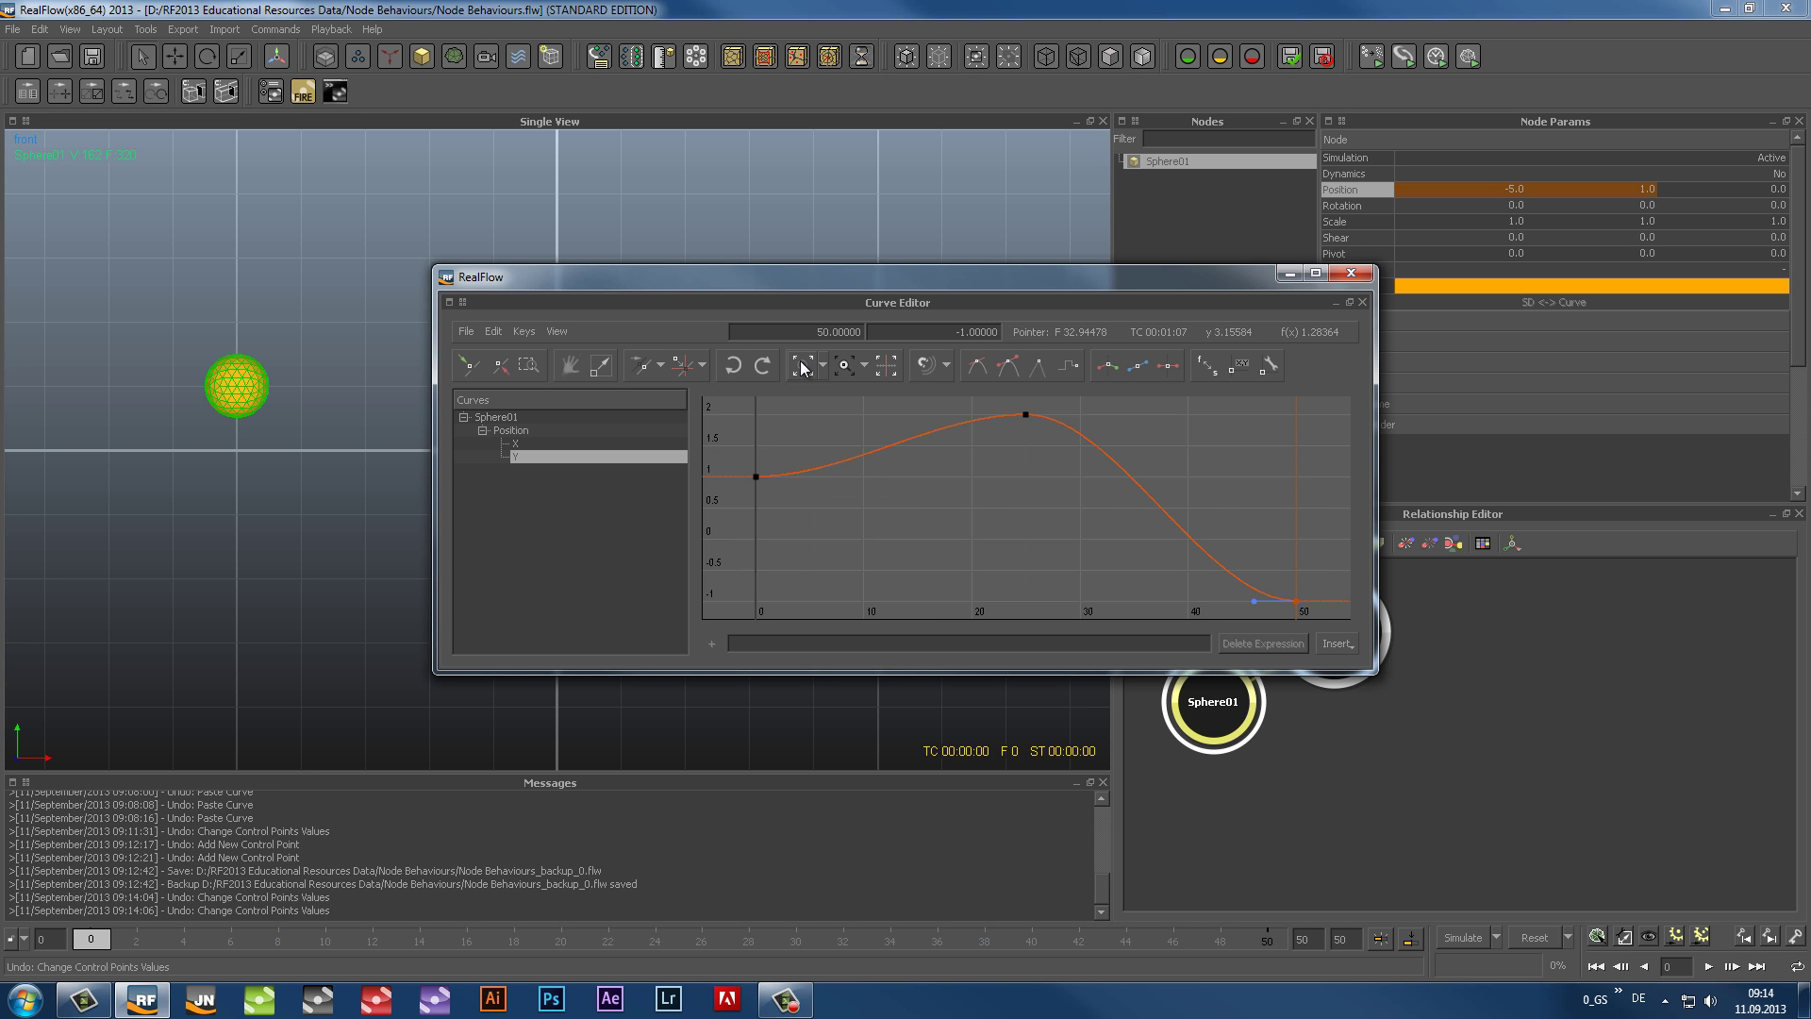
pyautogui.click(854, 530)
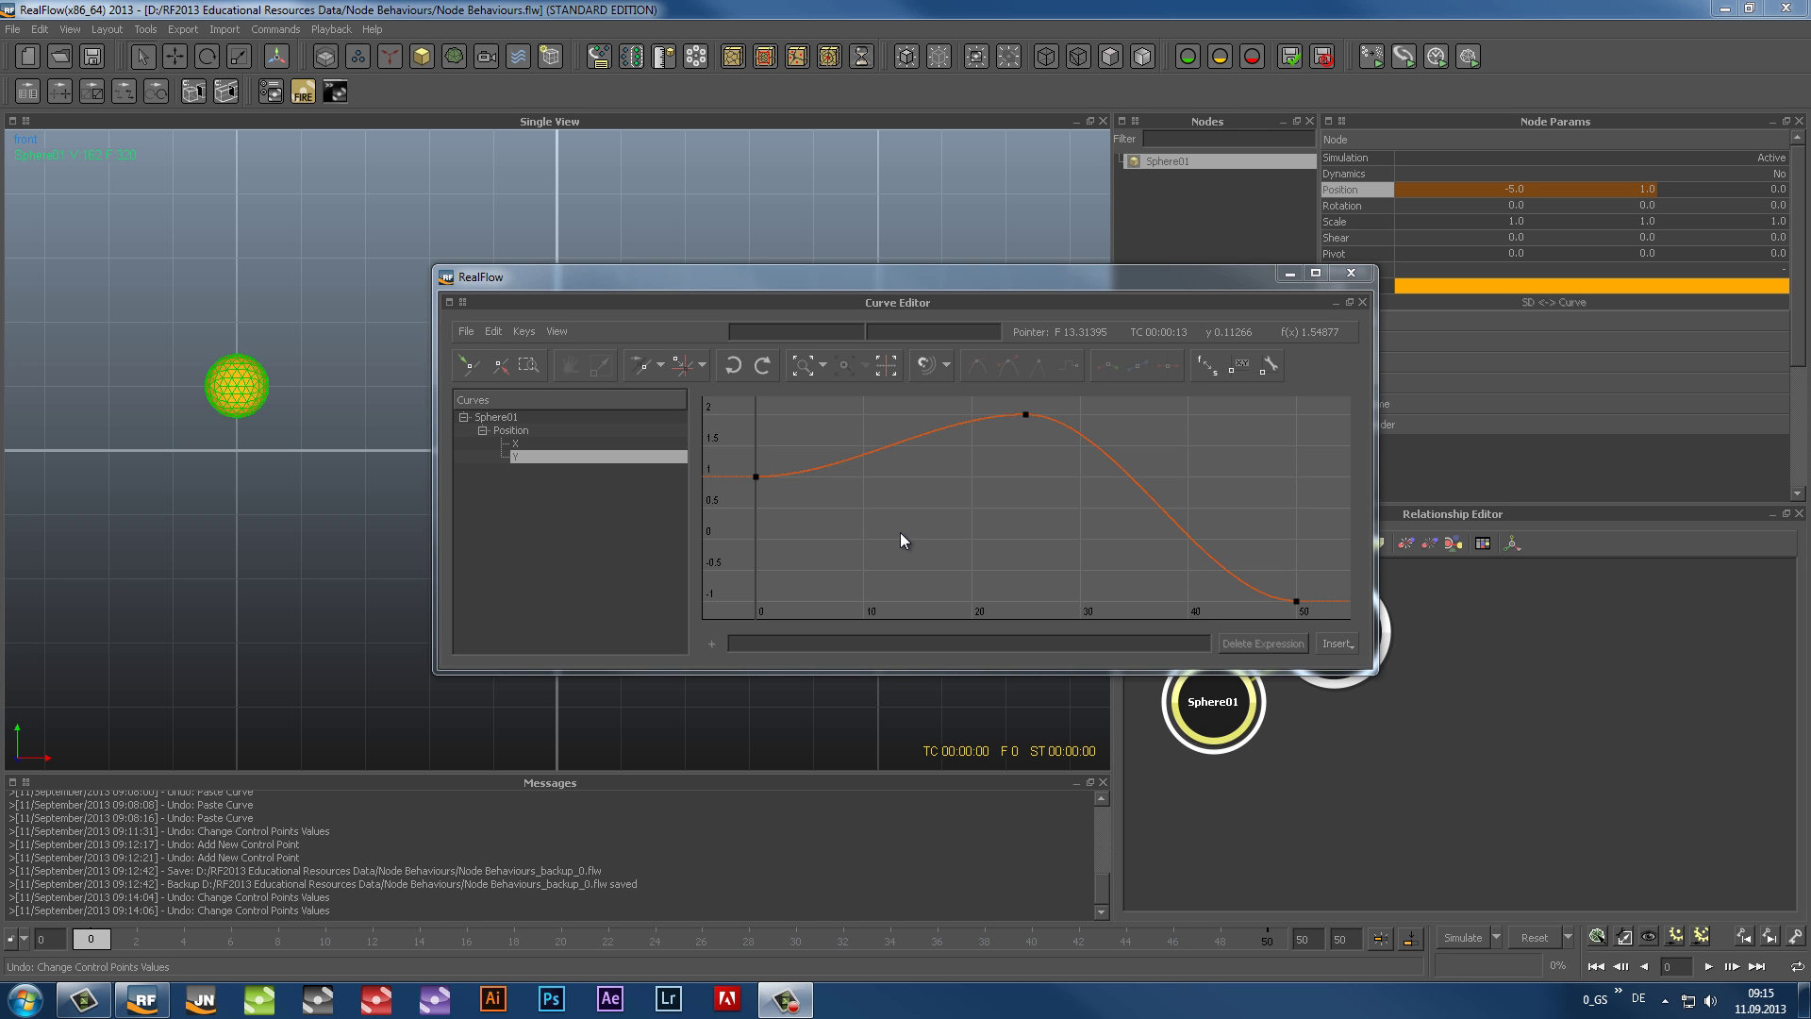
# Step: Copy the entire X position curve of Sphere01
pyautogui.click(525, 442)
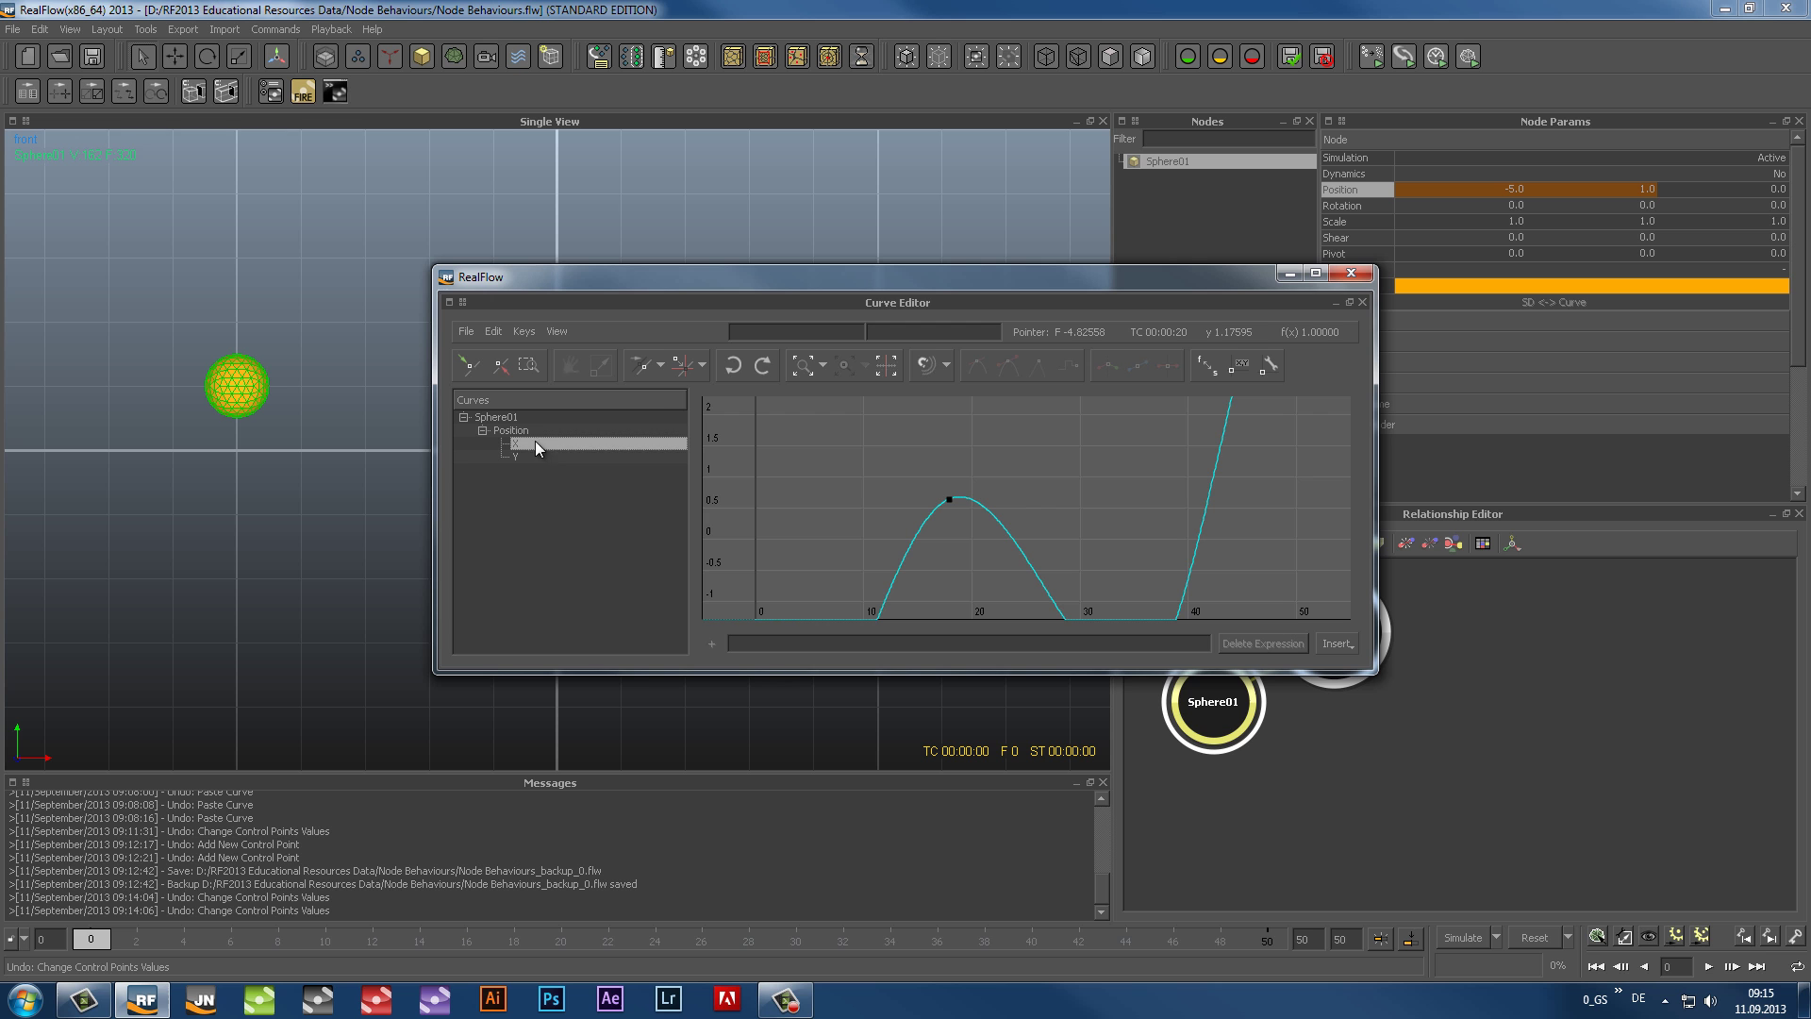
pyautogui.click(801, 366)
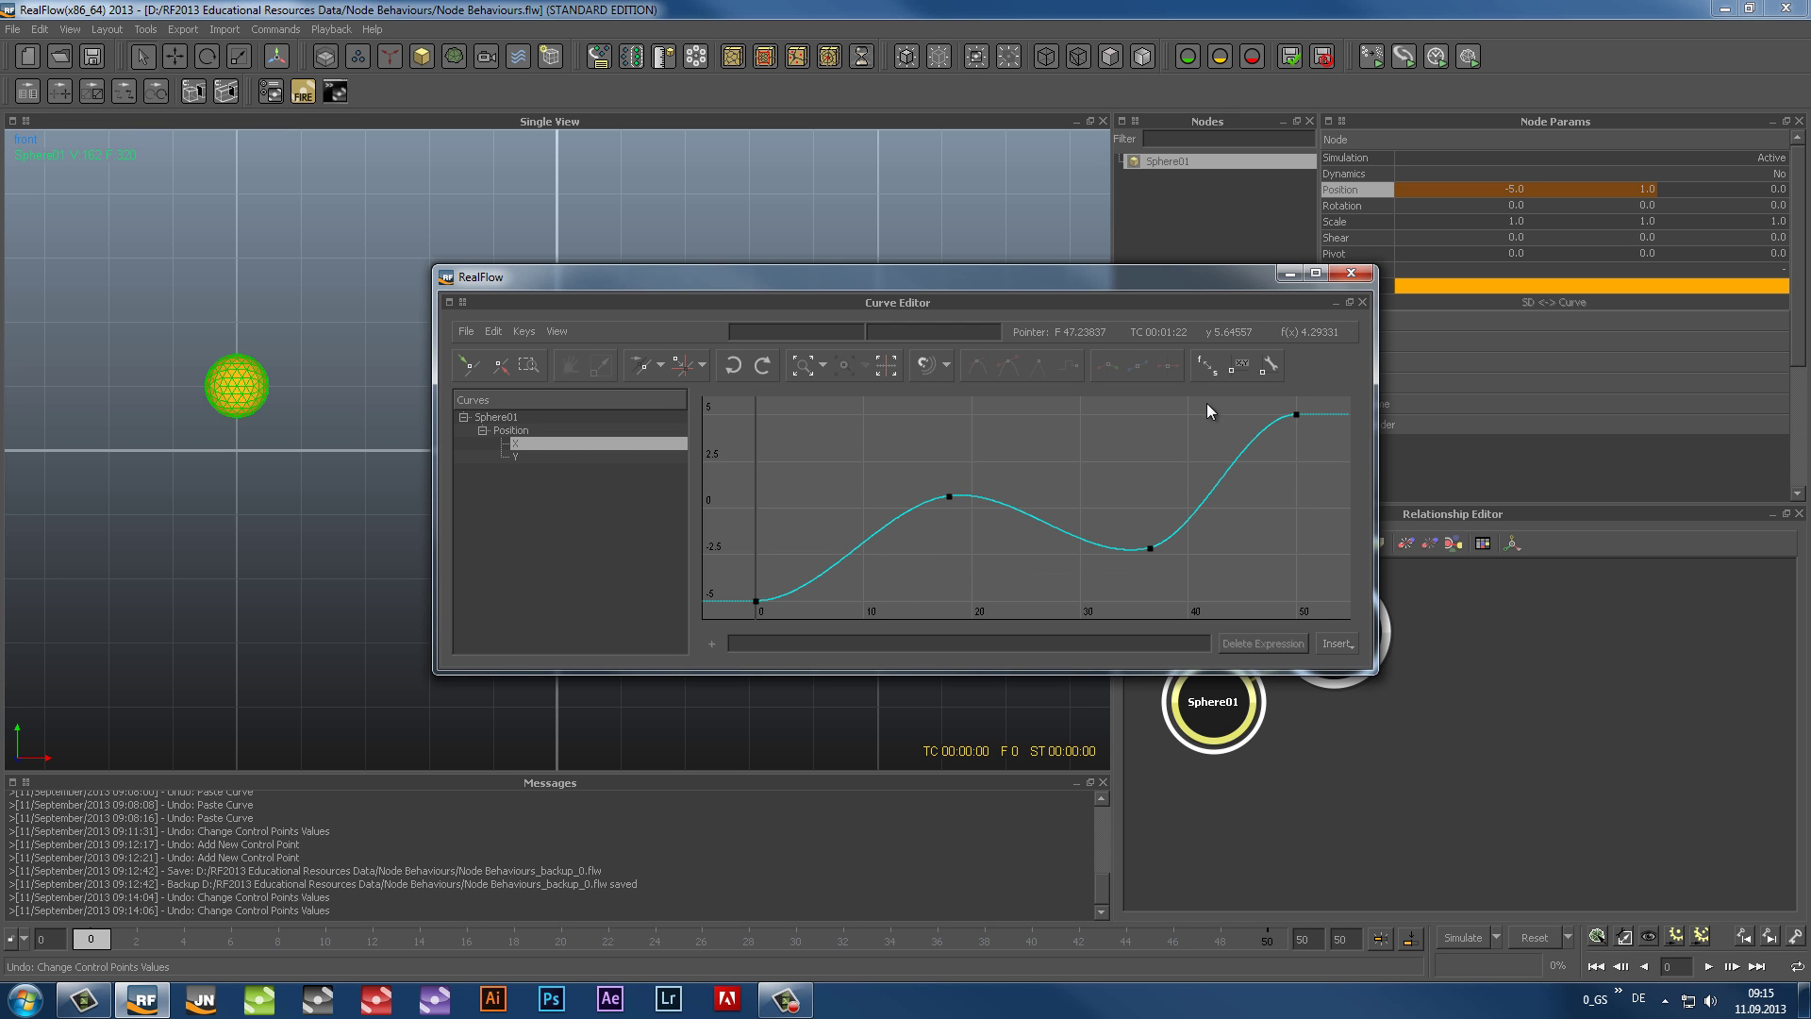
pyautogui.click(497, 332)
pyautogui.moveTo(521, 400)
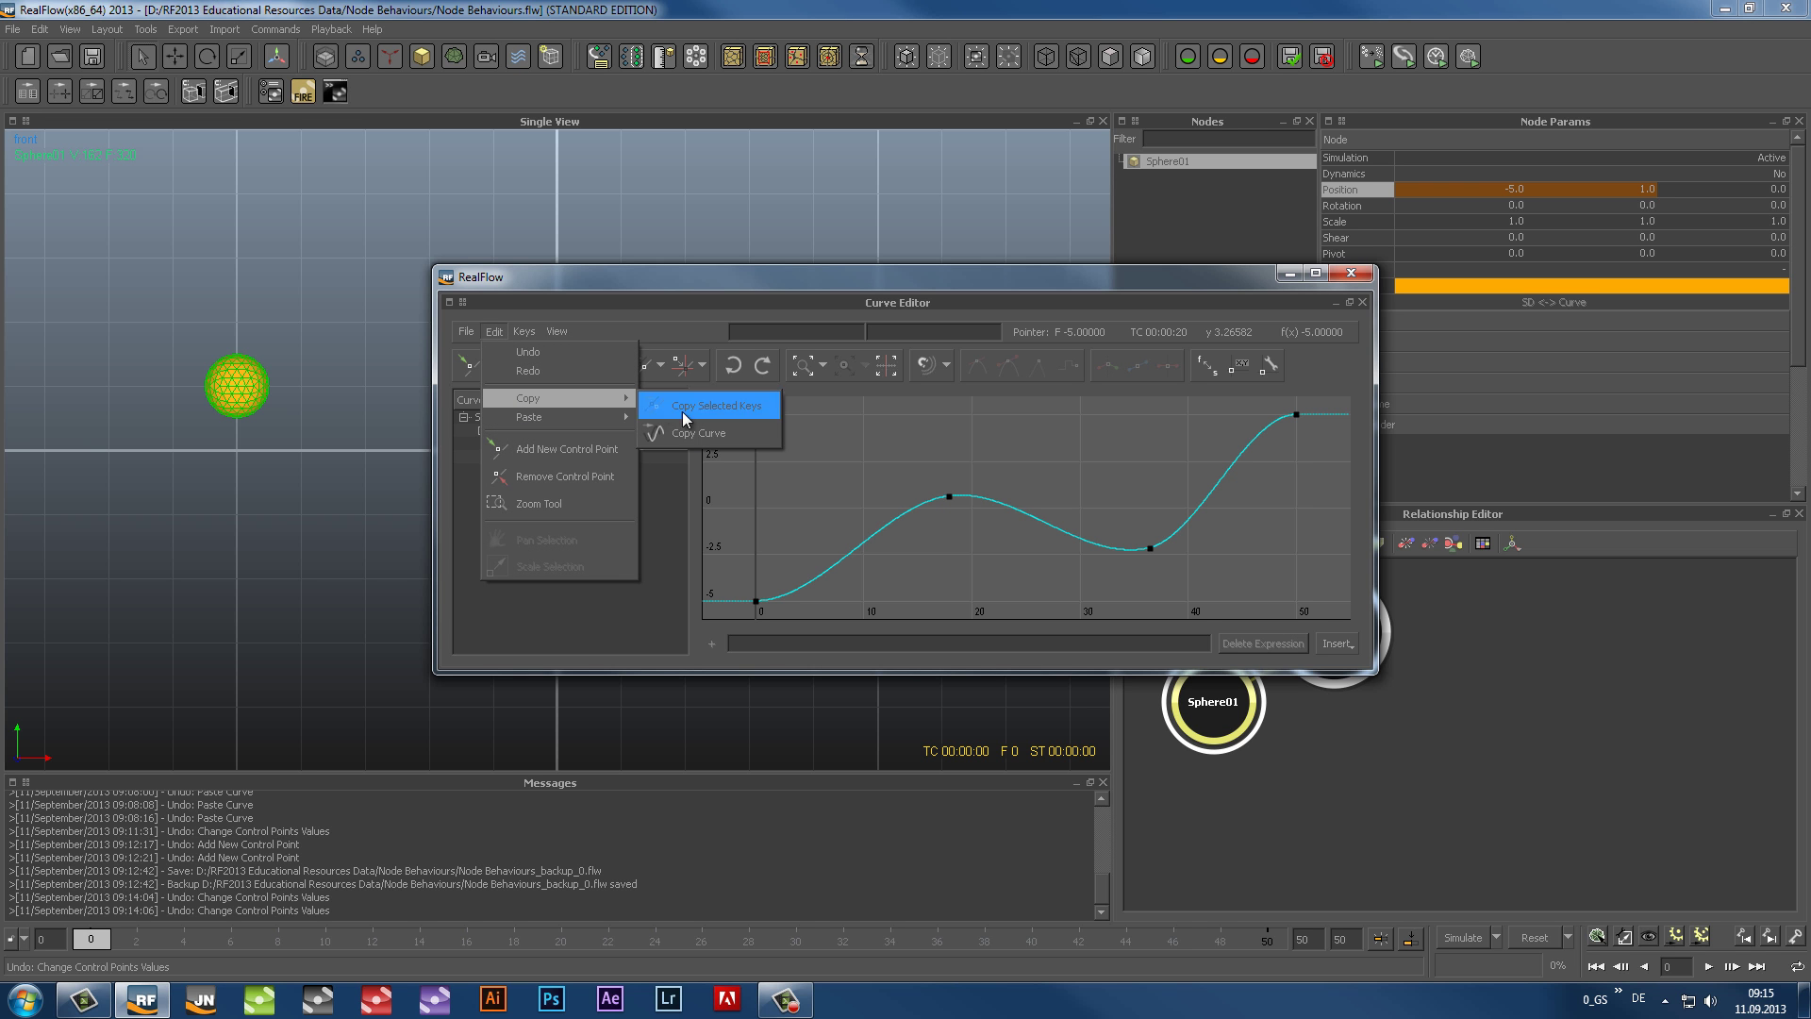
pyautogui.click(692, 434)
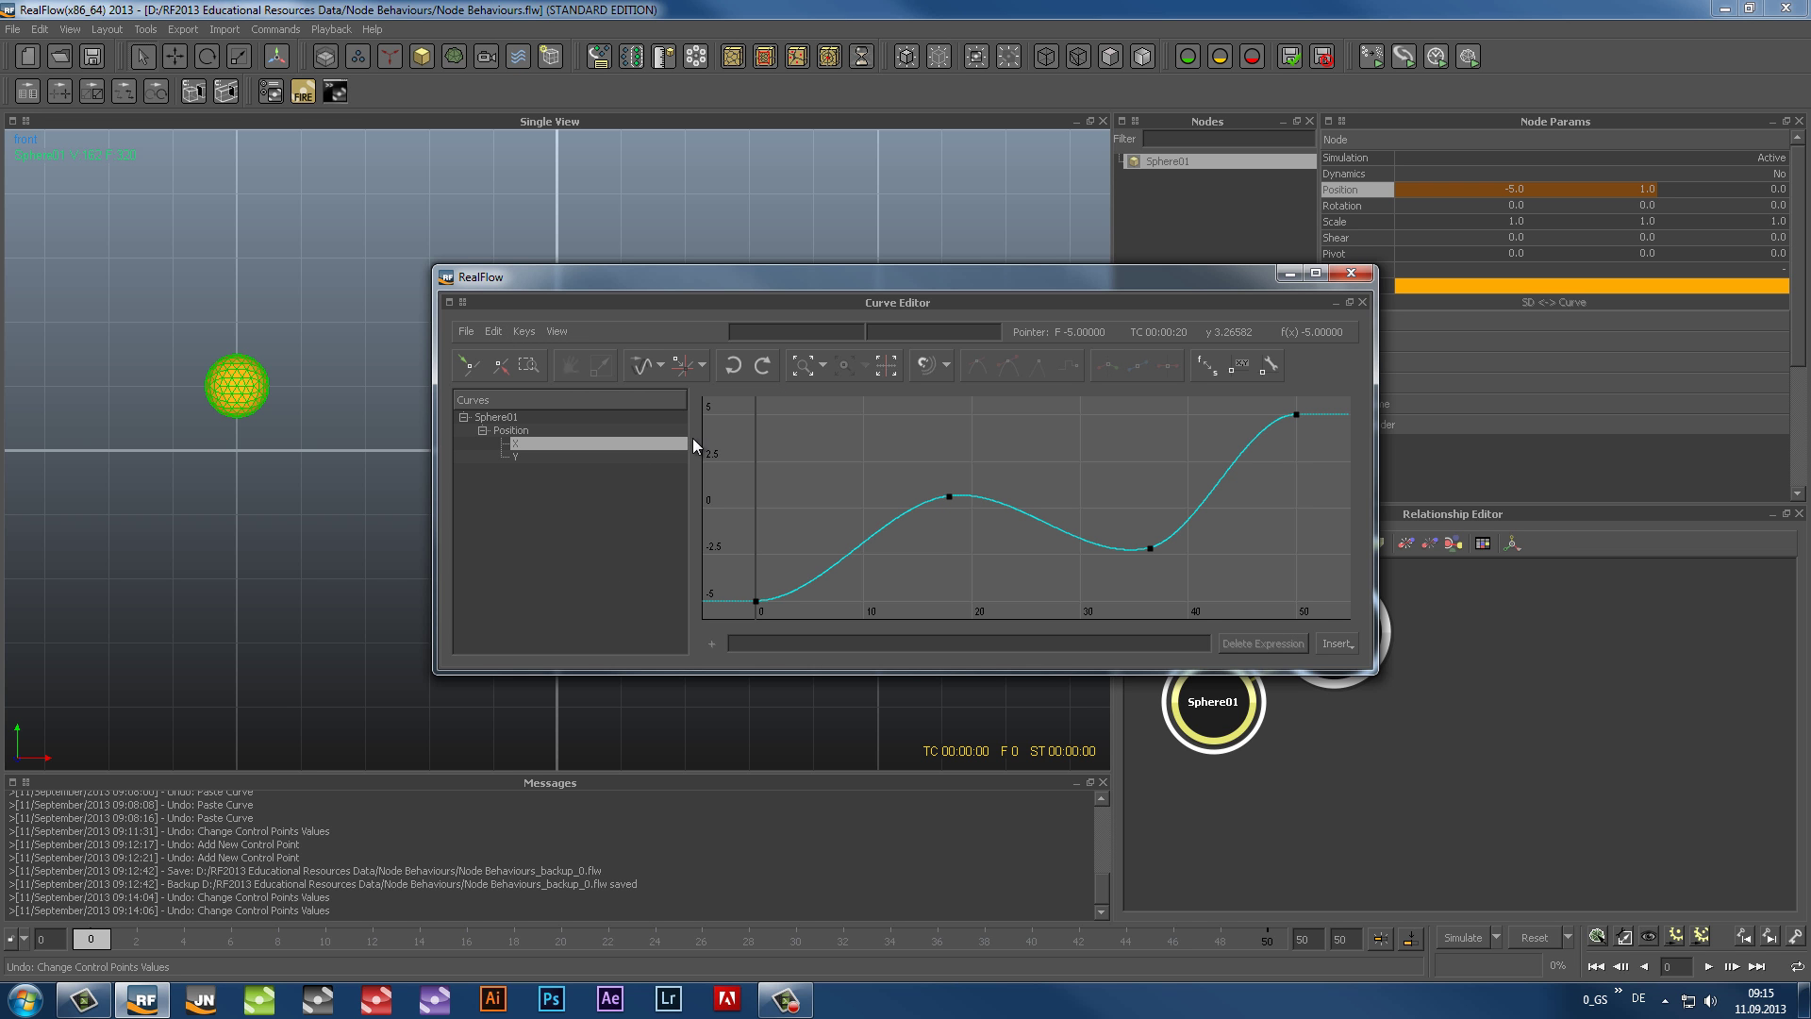
# Step: Try Paste Combined After Timeline on the Y position curve with the timeline at frame 12, and undo the paste
pyautogui.click(517, 455)
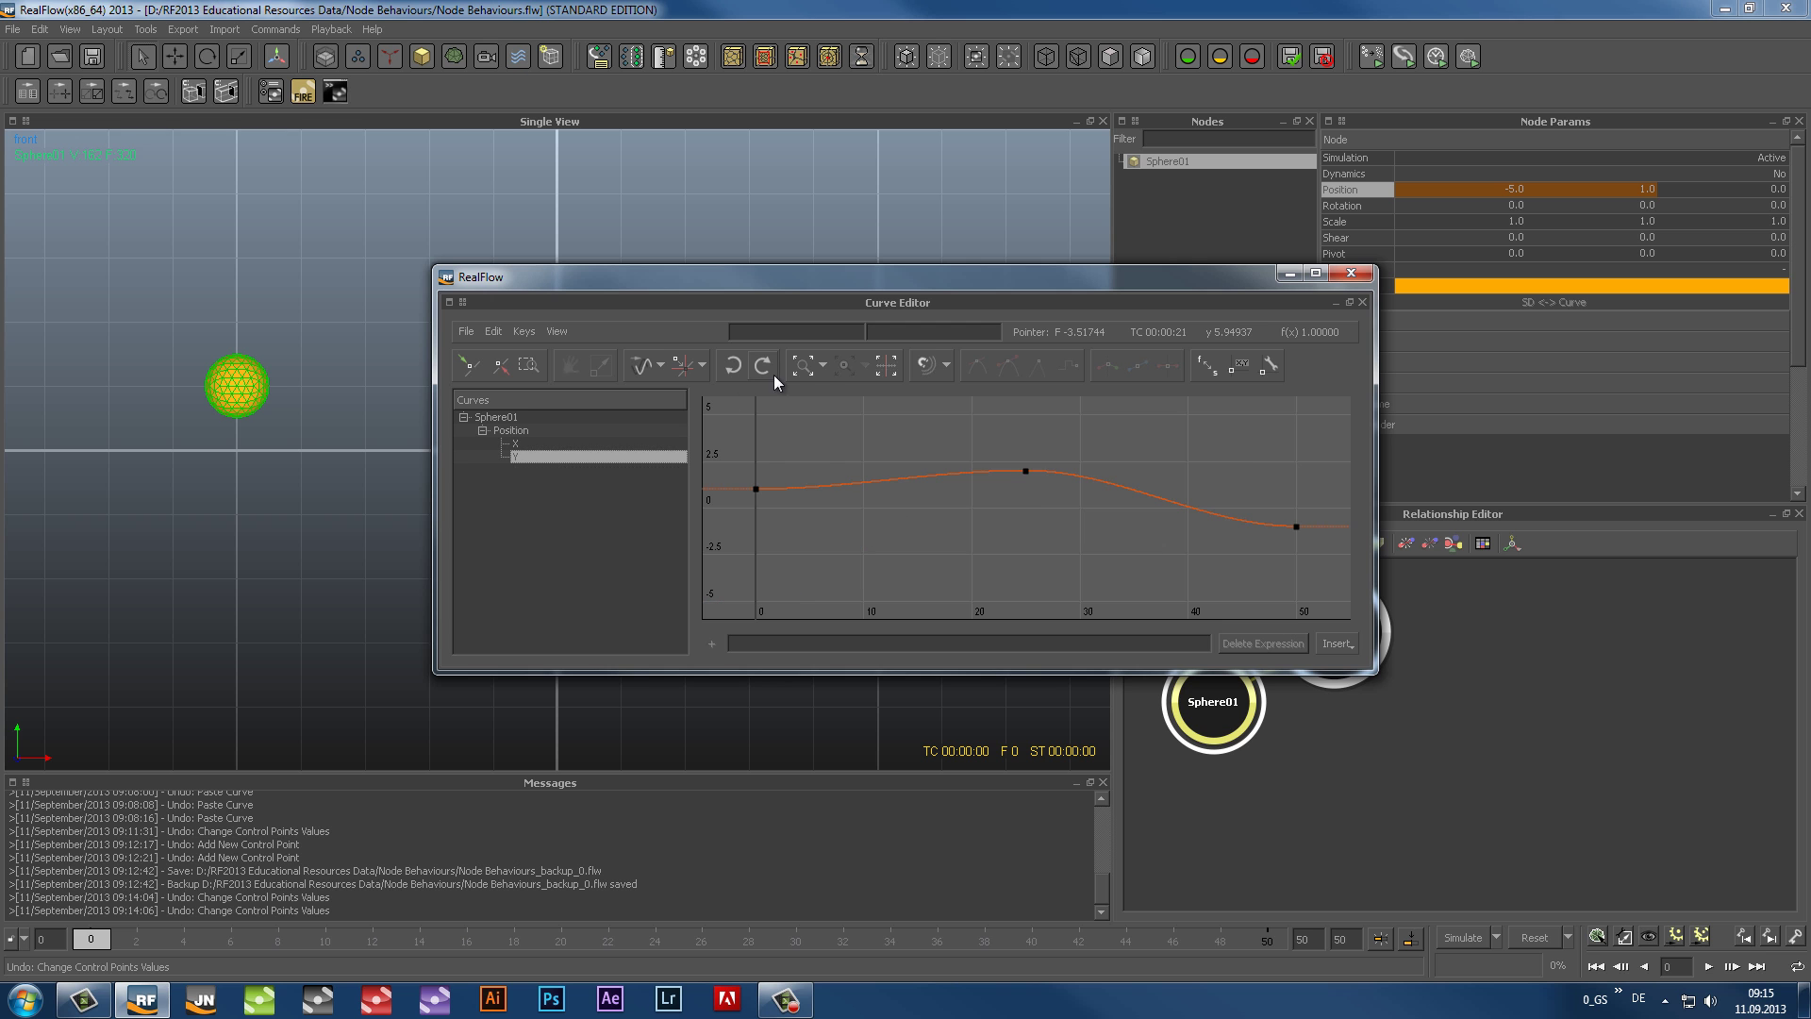
pyautogui.click(798, 372)
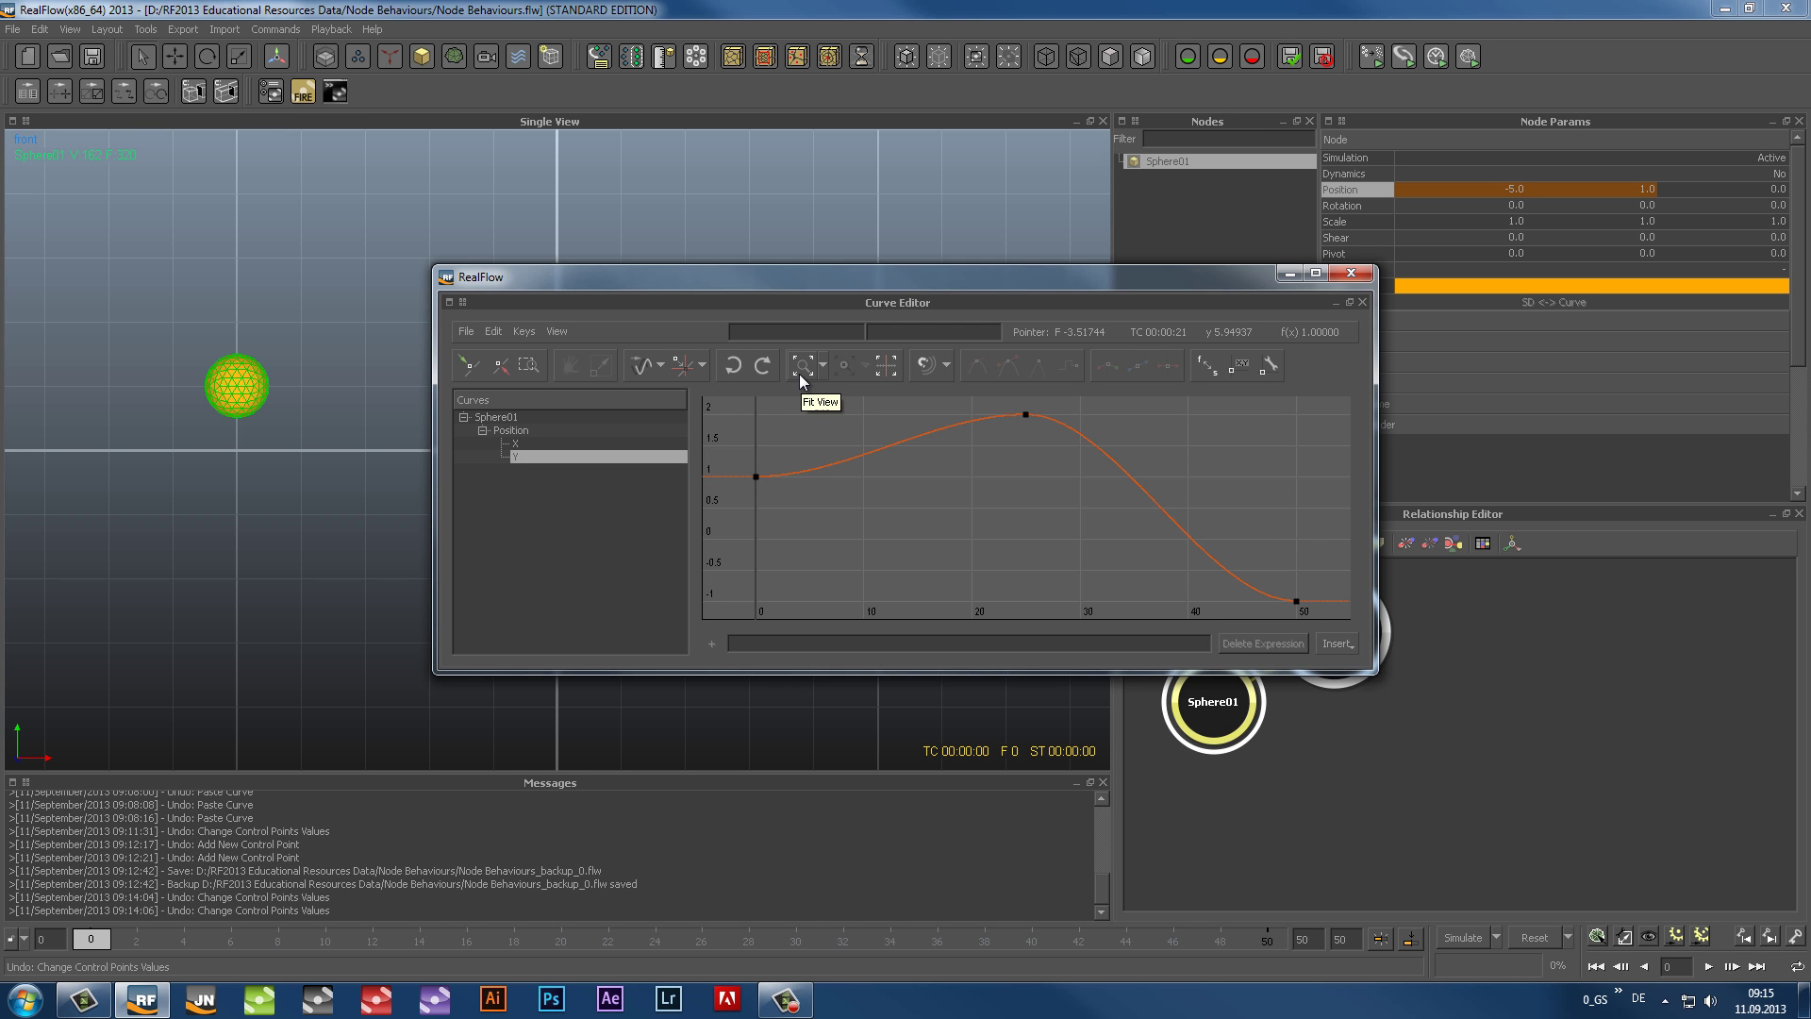
pyautogui.moveTo(88, 937); pyautogui.dragTo(374, 938)
pyautogui.scroll(-2, 873, 550)
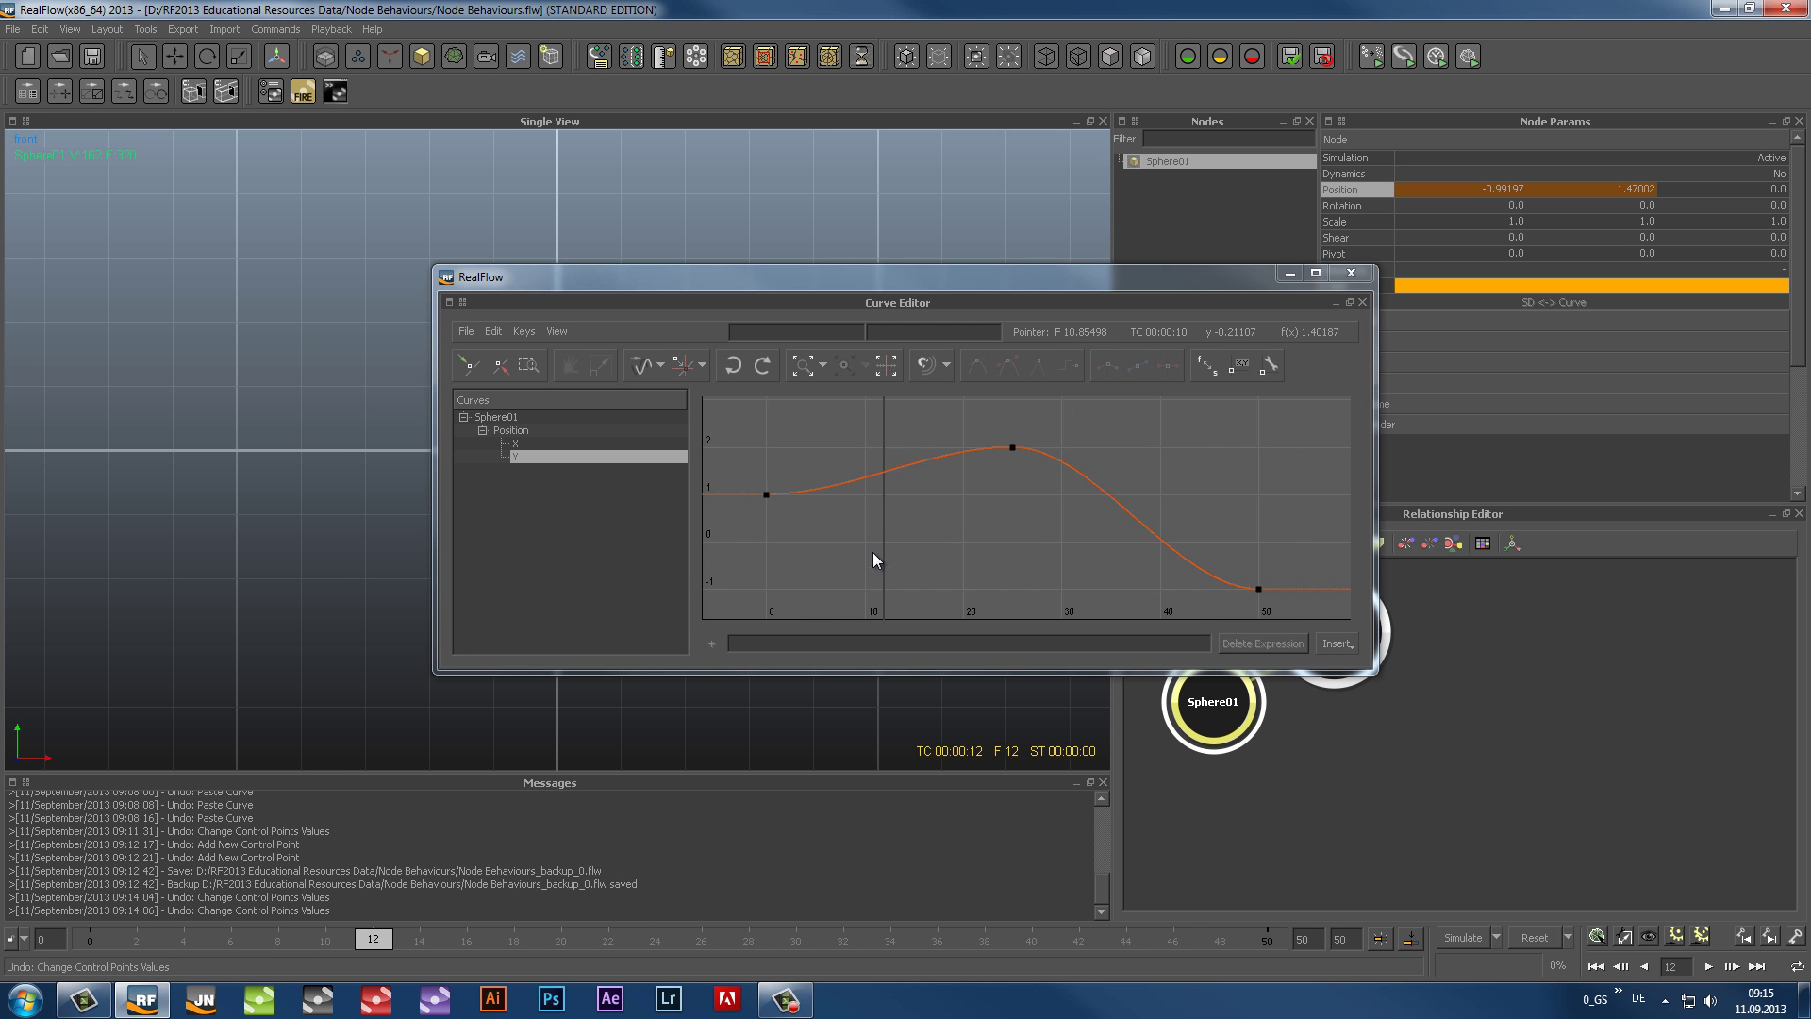
pyautogui.click(498, 331)
pyautogui.moveTo(511, 421)
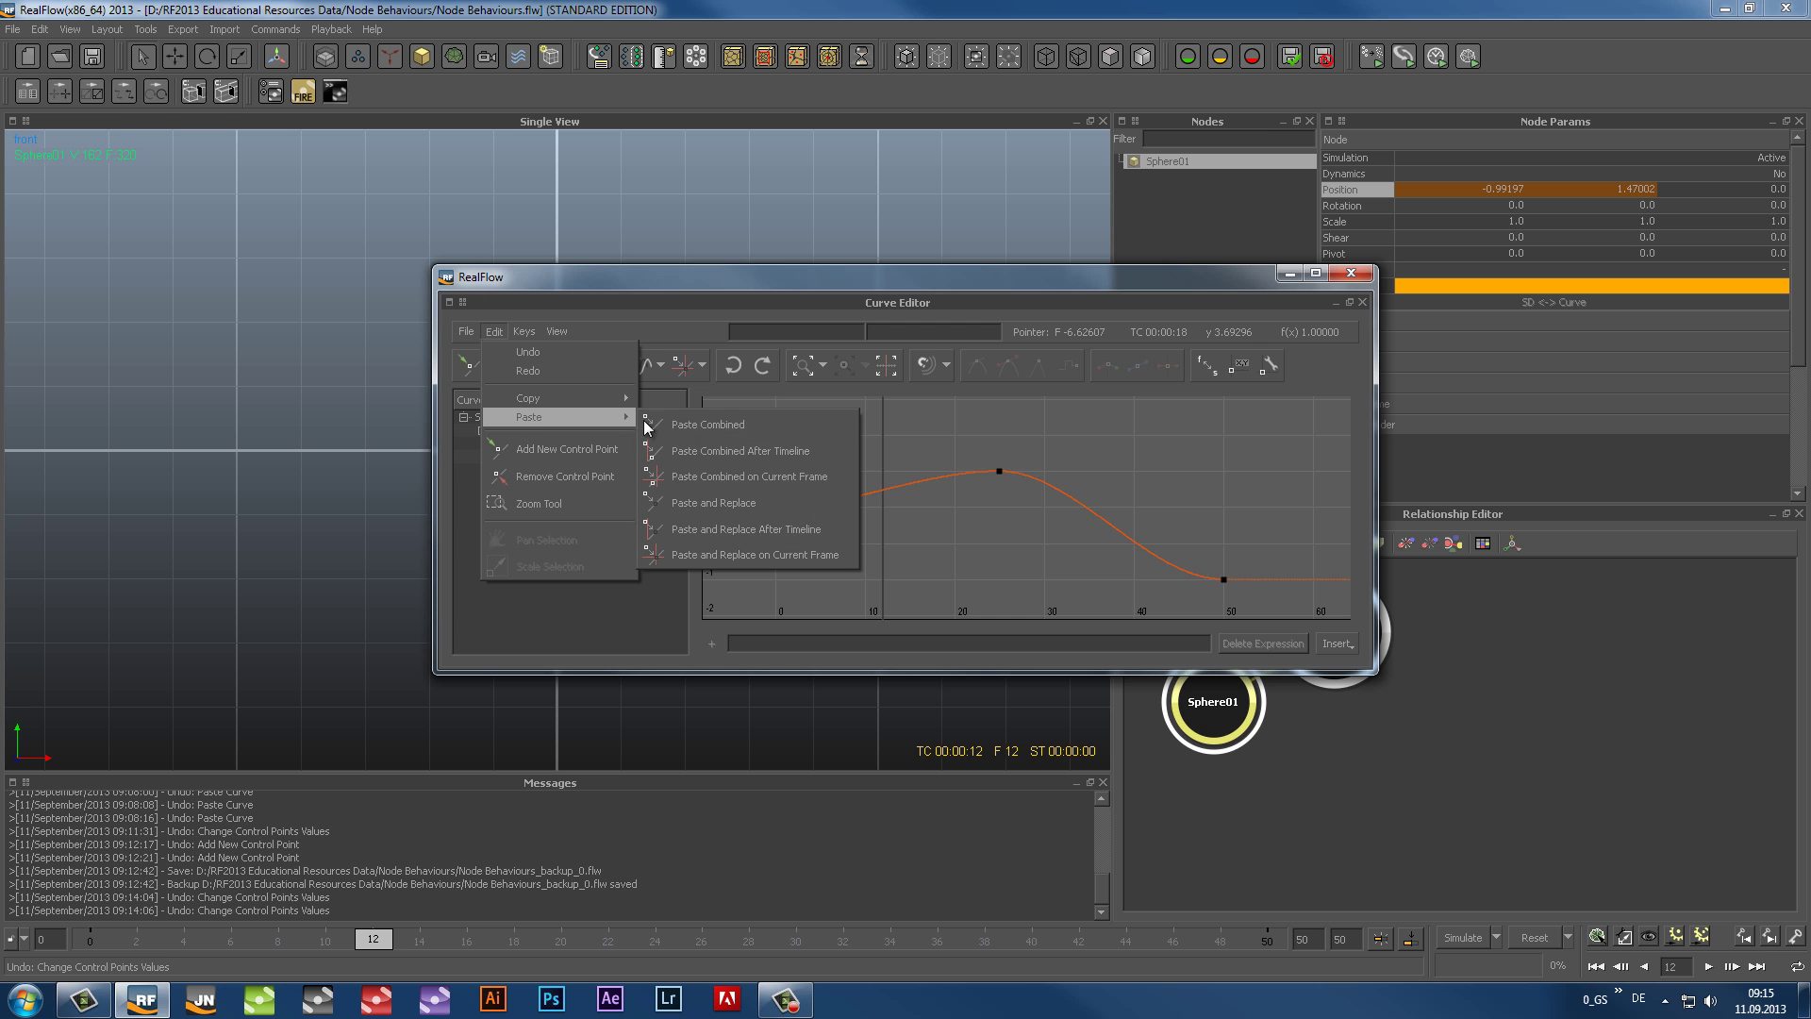
pyautogui.click(703, 450)
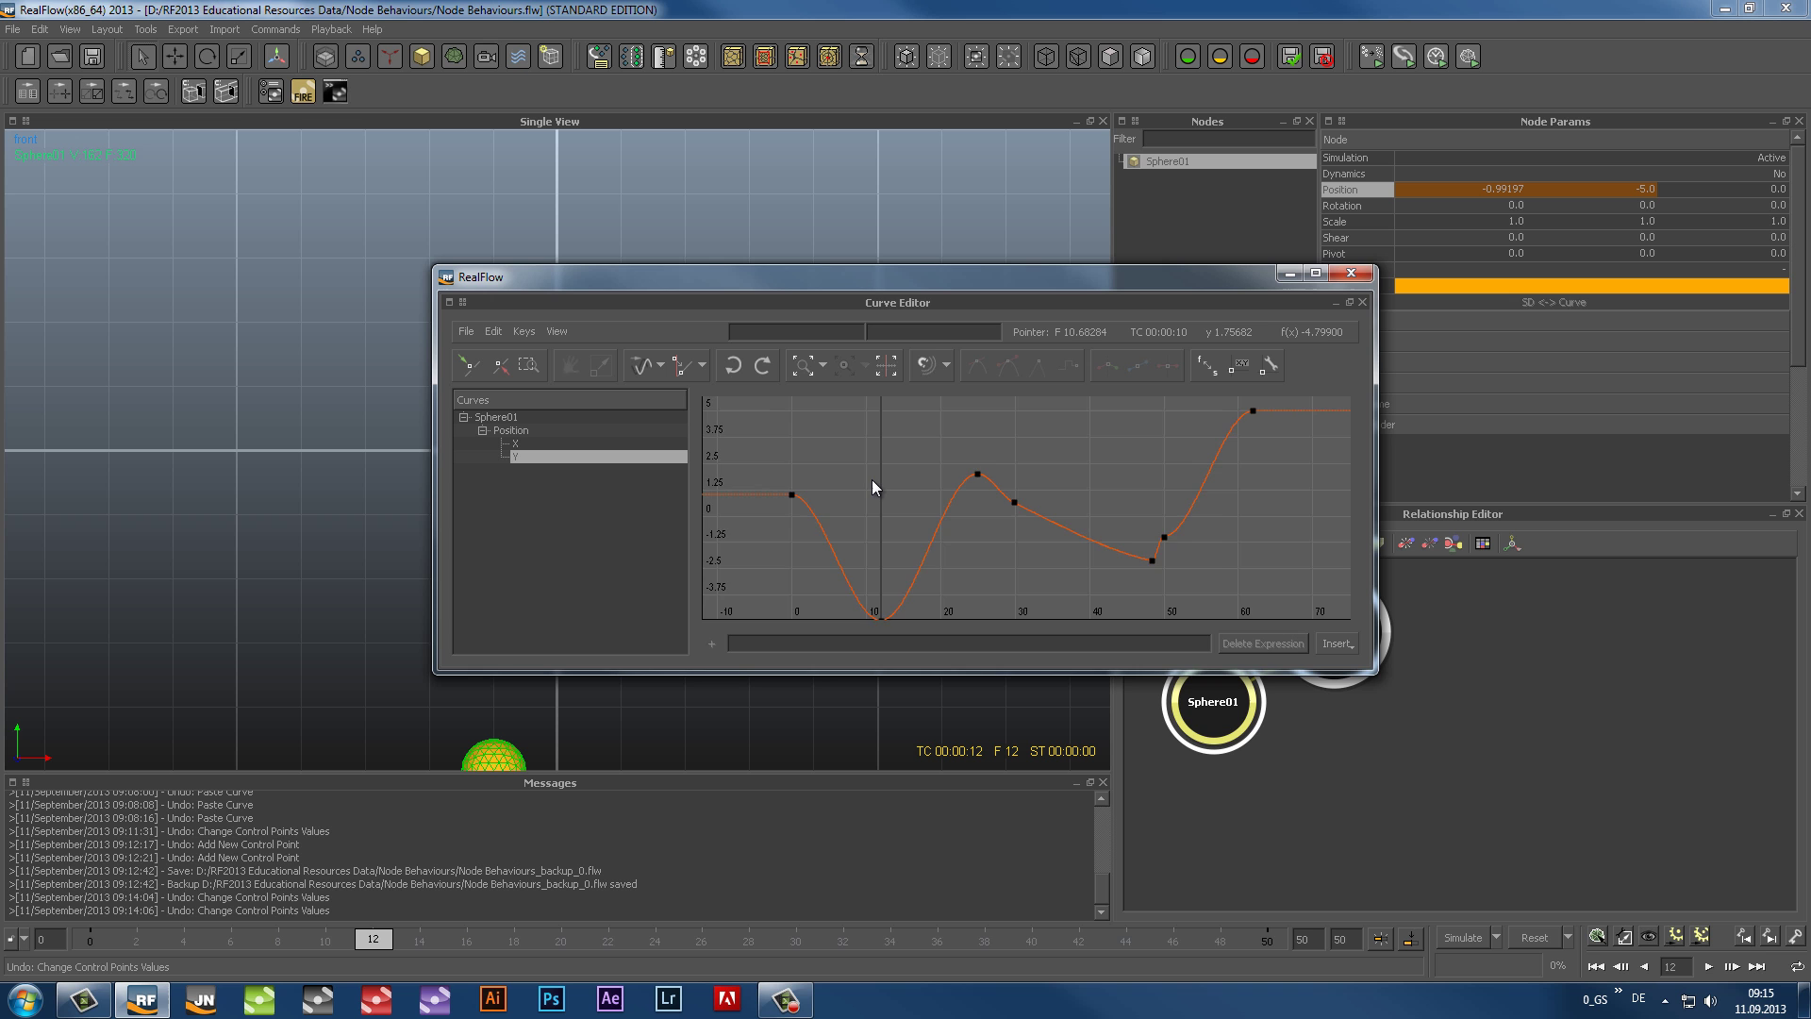
pyautogui.scroll(-2, 871, 479)
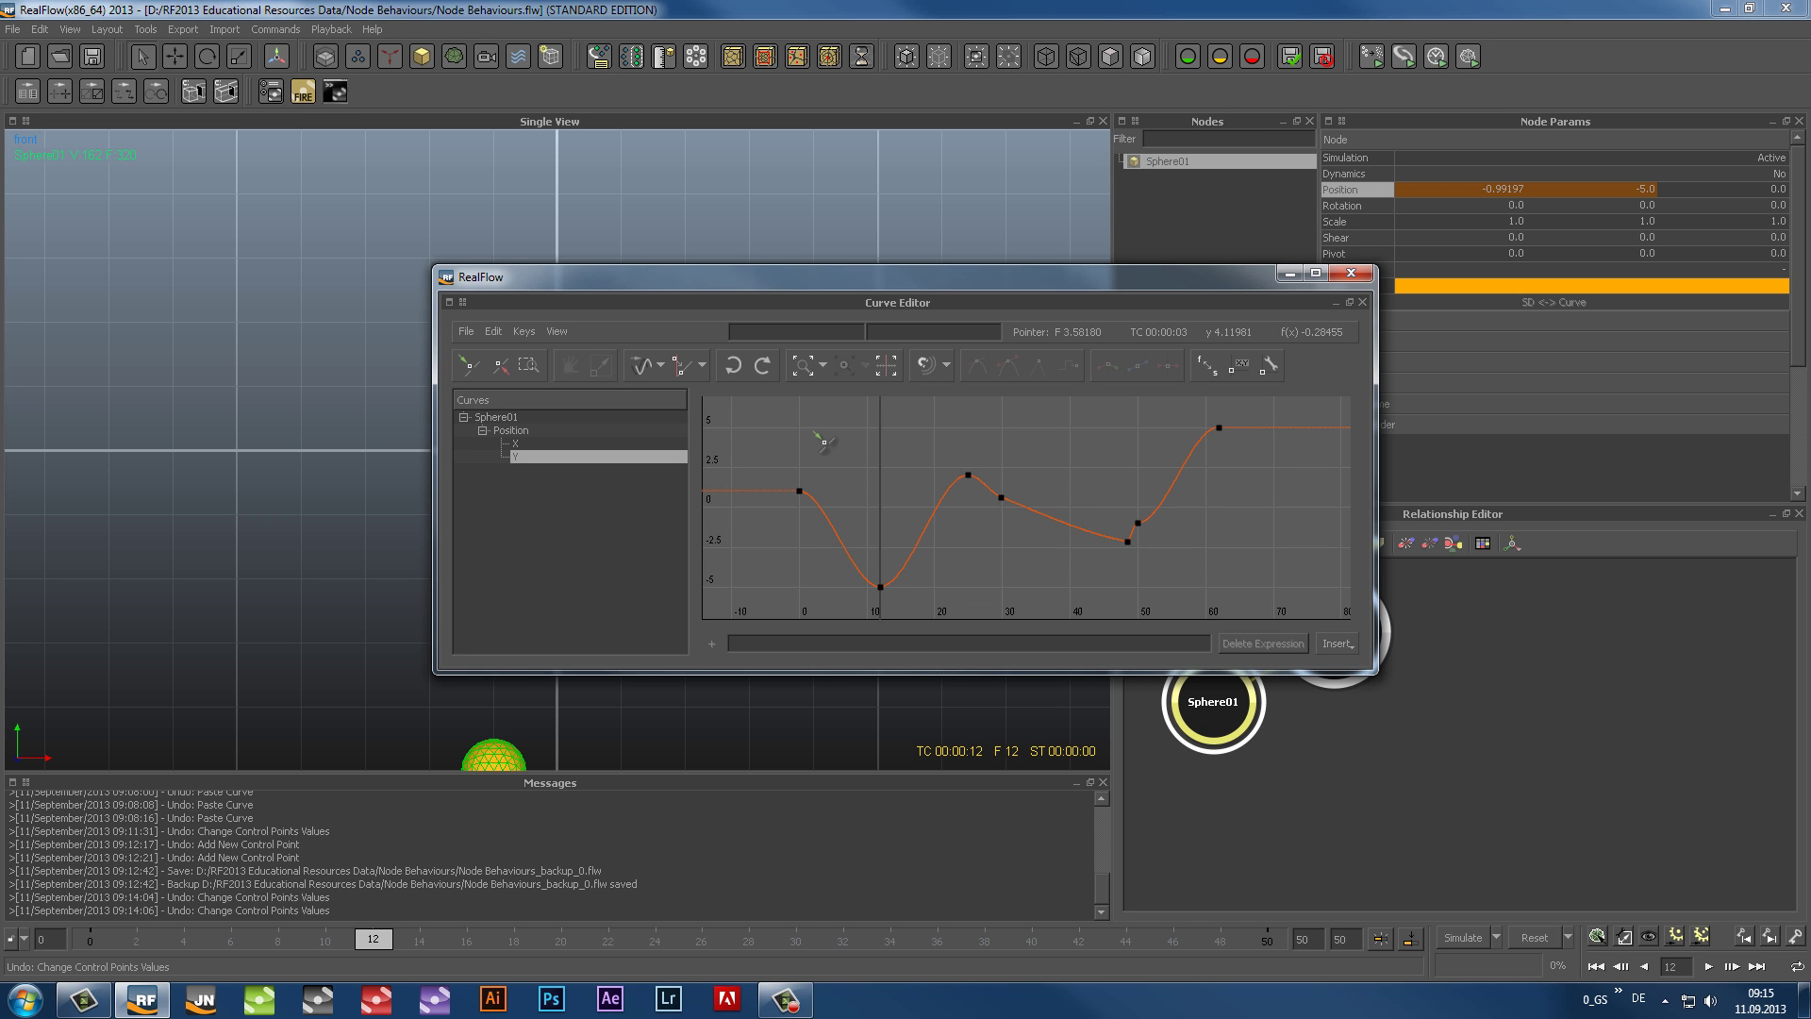
pyautogui.hotkey('ctrl', 'v')
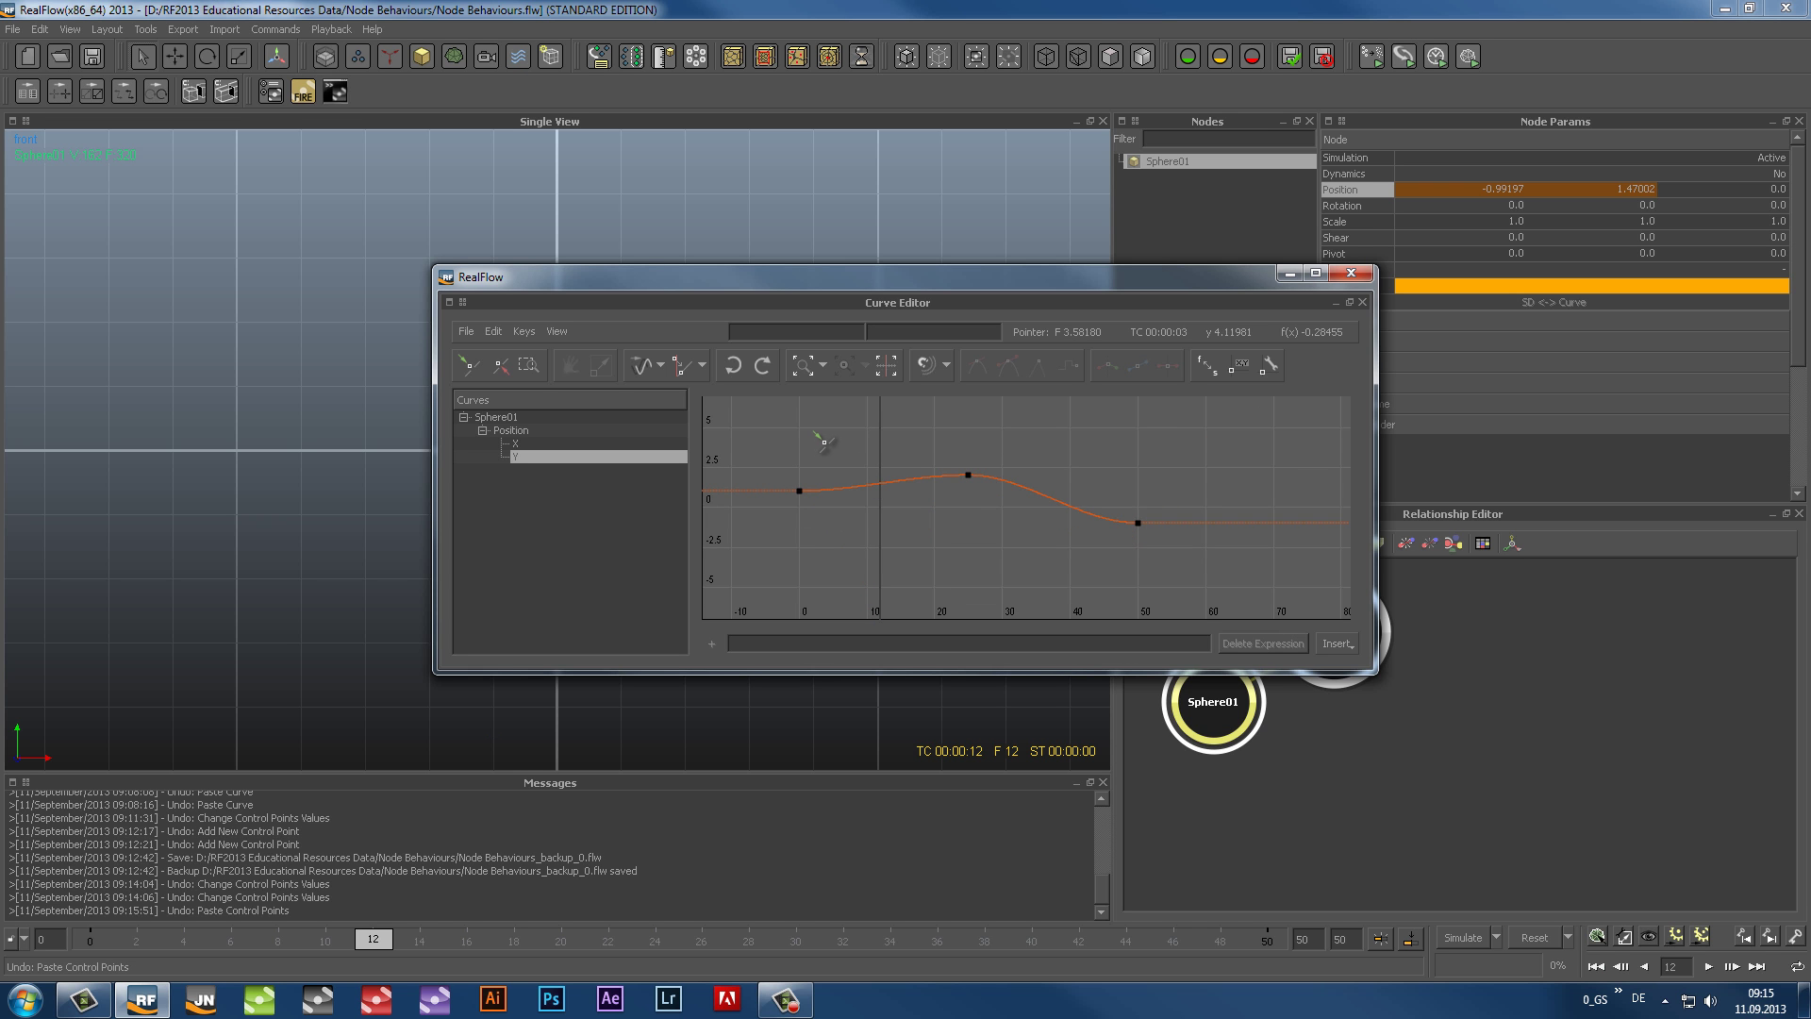
# Step: Overwrite the Y position curve with the copied X curve using Paste and Replace, and compare the two curves
pyautogui.click(518, 331)
pyautogui.moveTo(494, 332)
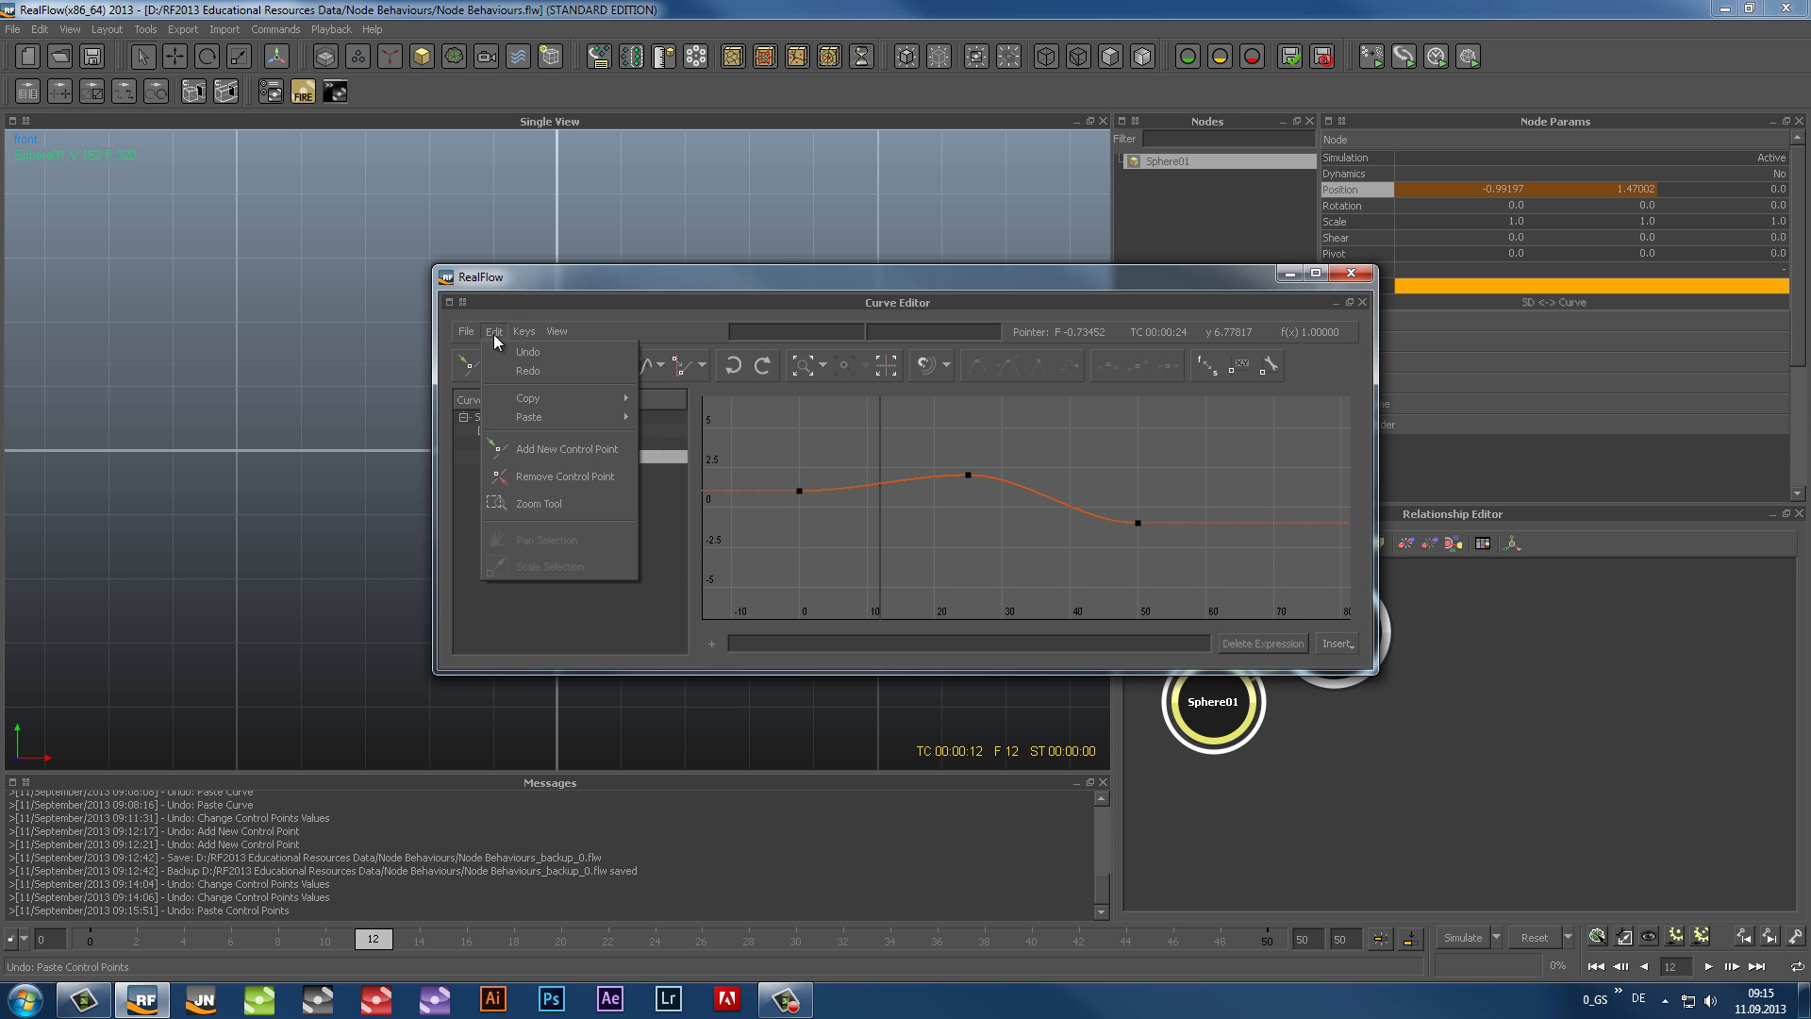
pyautogui.moveTo(513, 420)
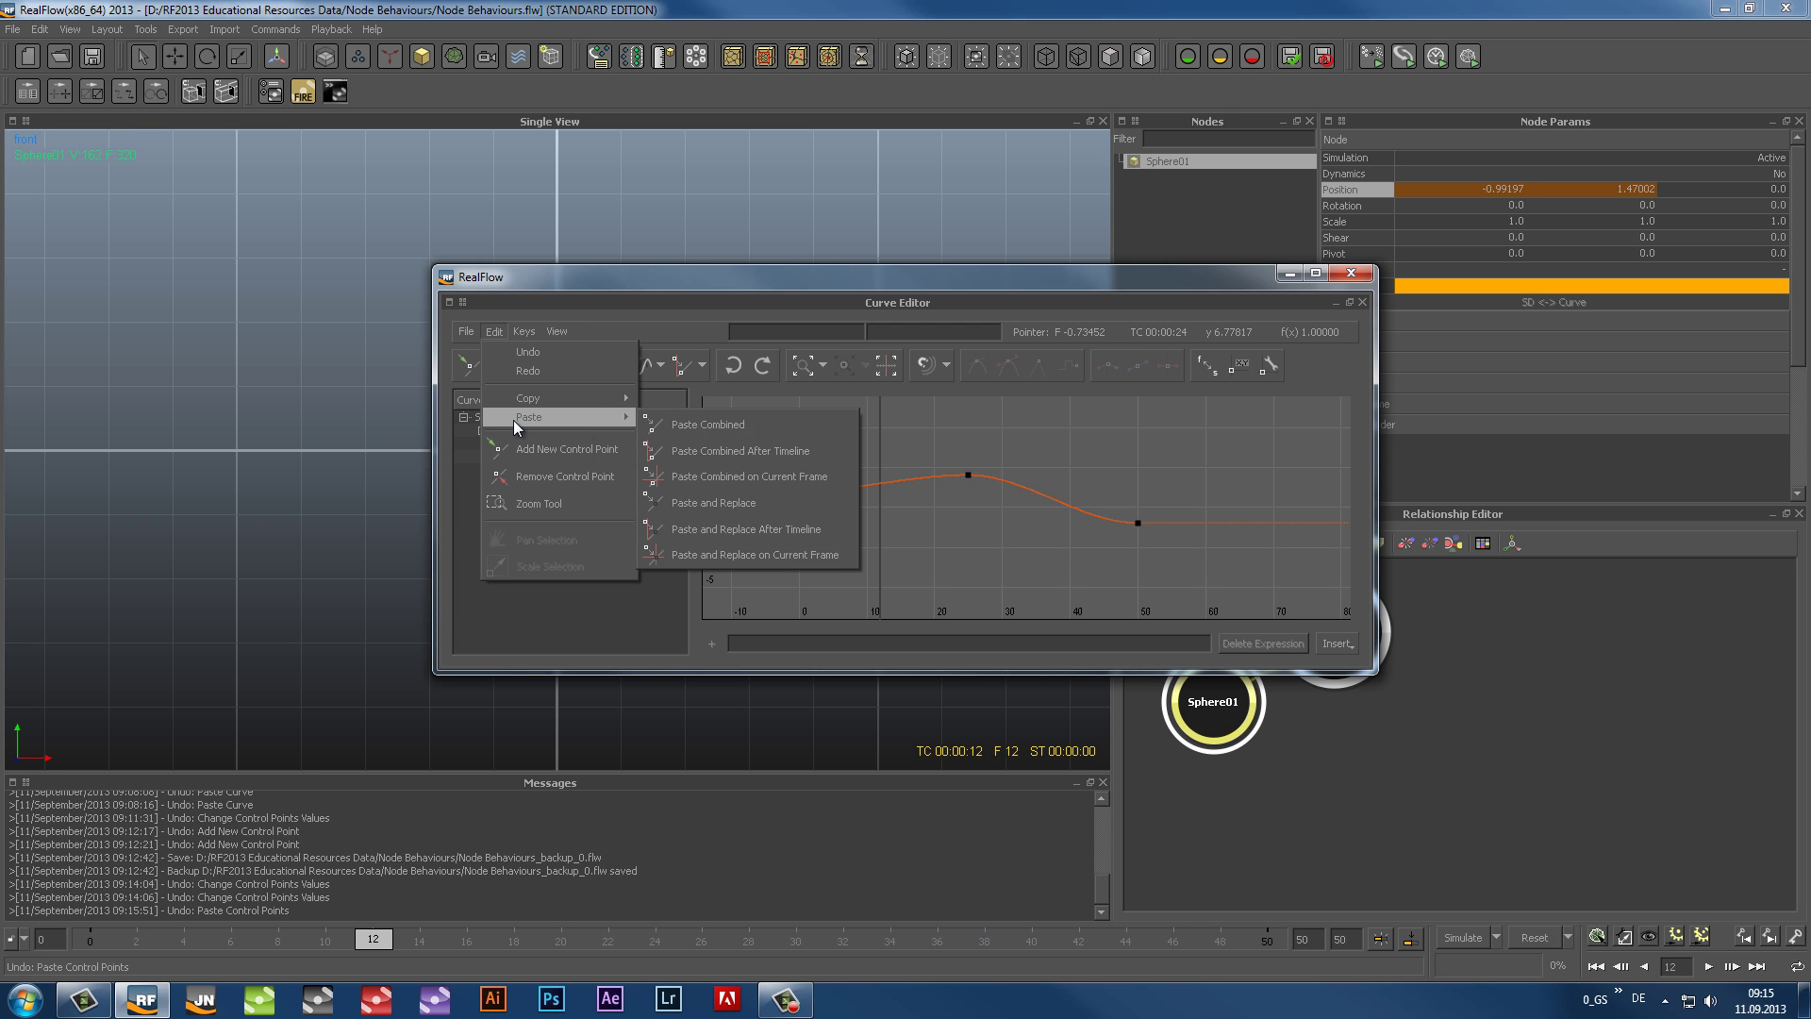
pyautogui.click(701, 506)
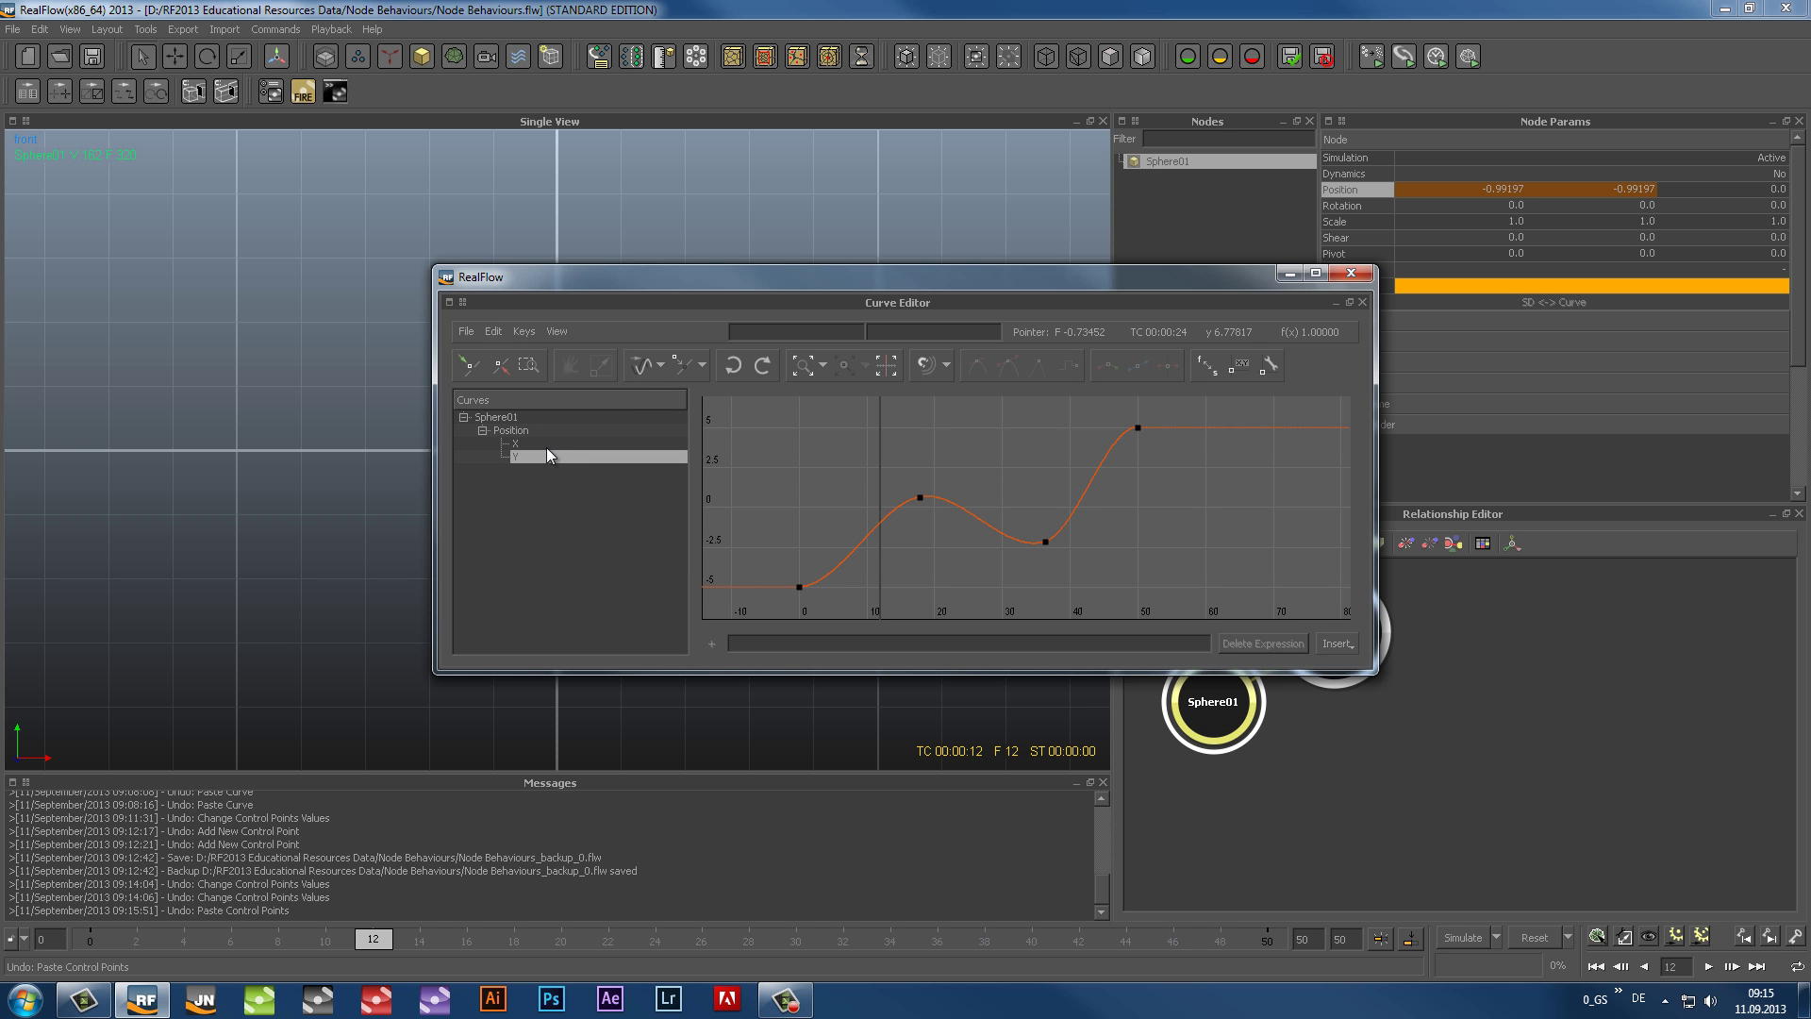
pyautogui.click(517, 443)
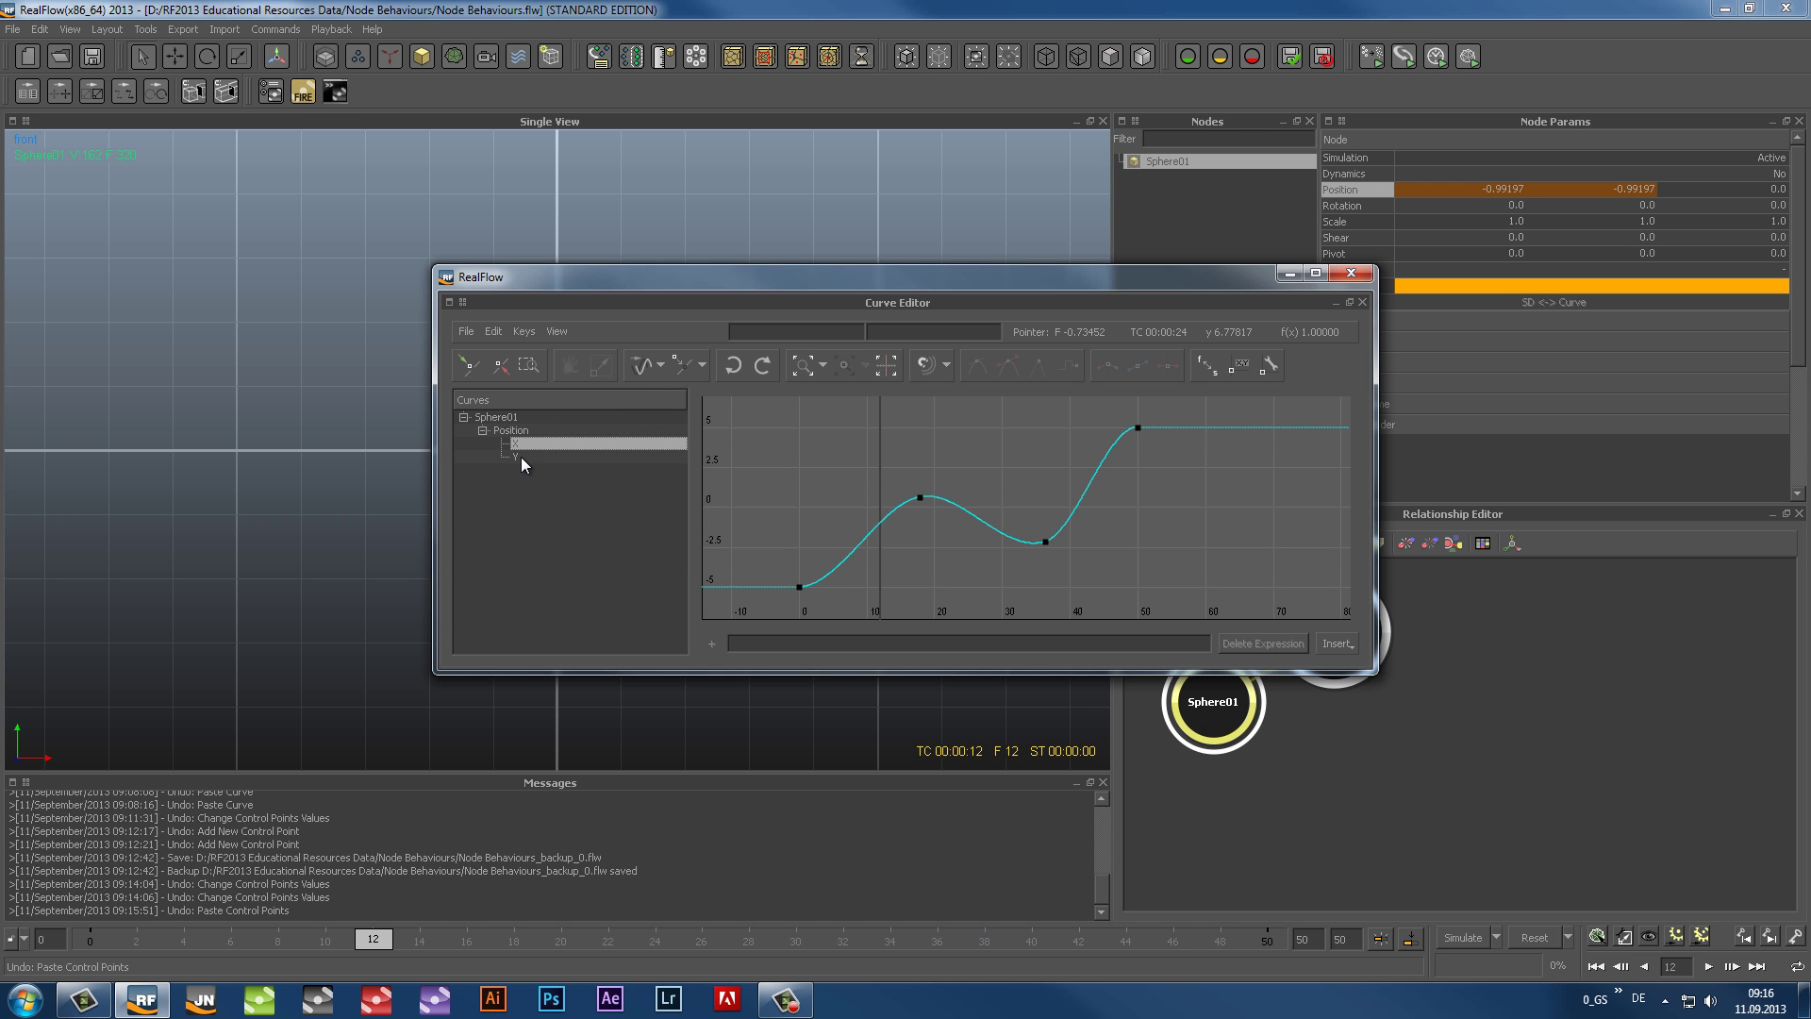
pyautogui.click(521, 457)
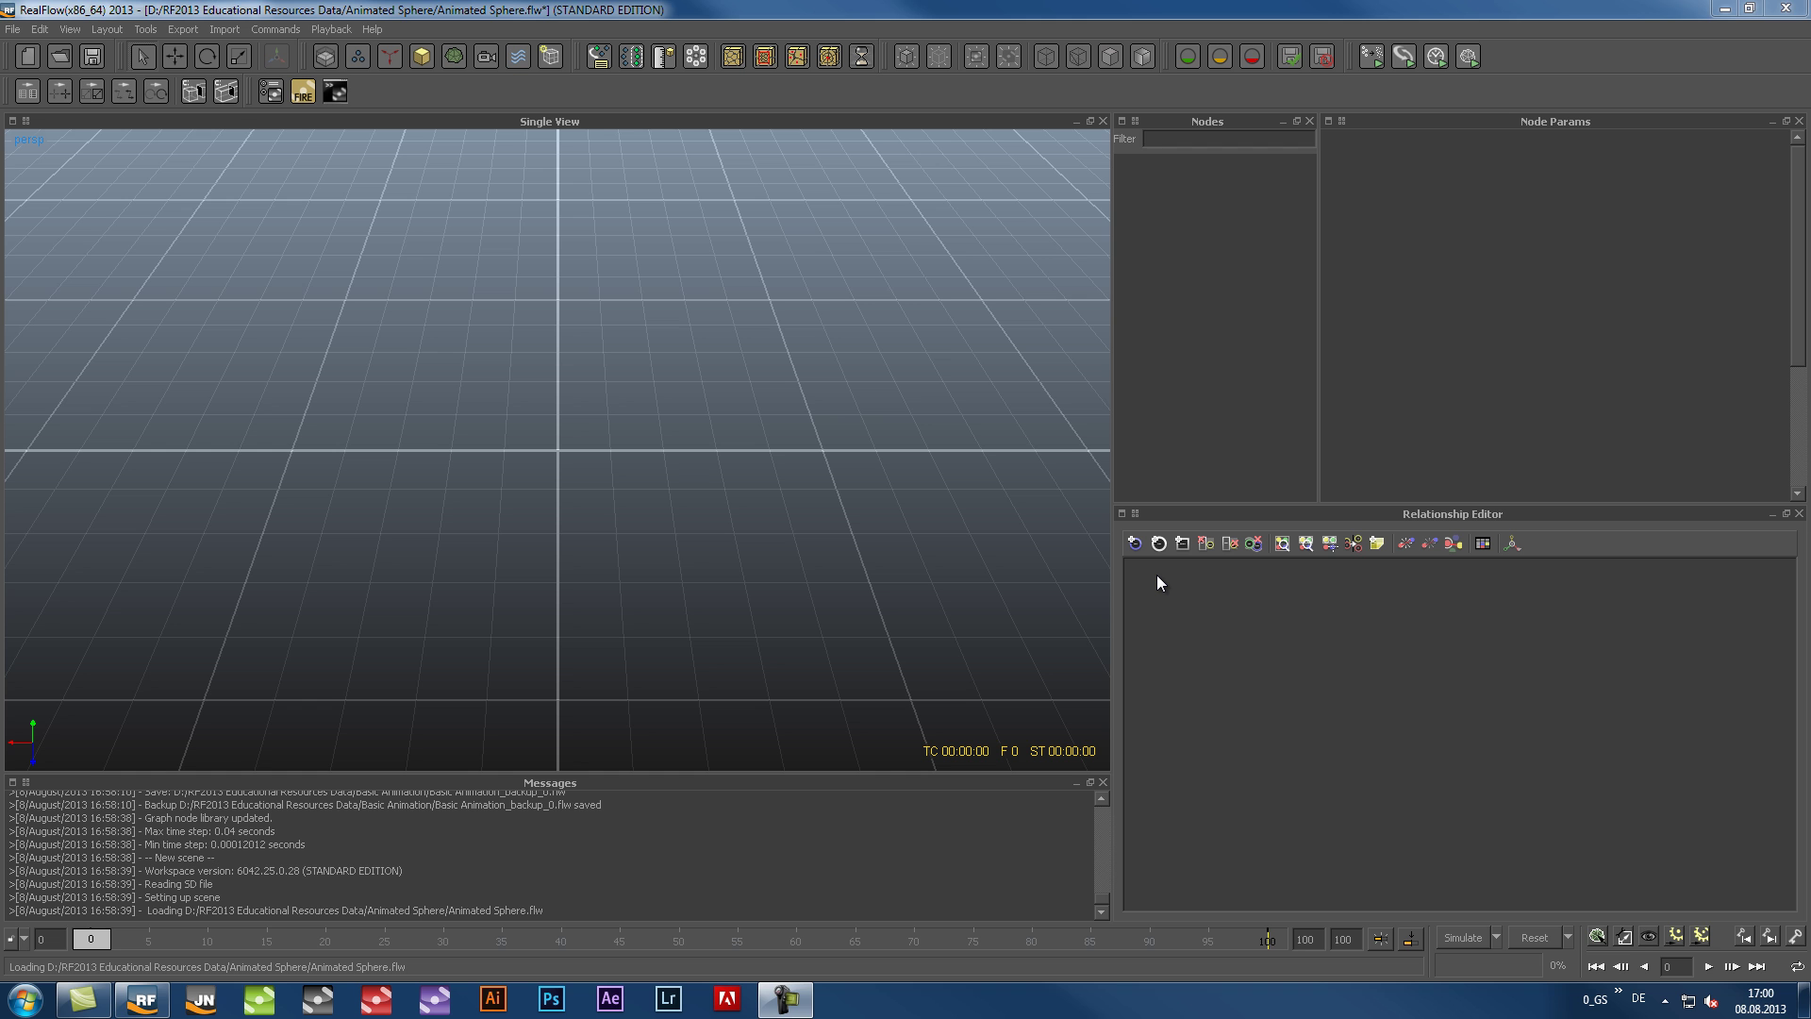
# Step: Import the object file Animated Sphere.sd from the project's objects folder
pyautogui.hotkey('ctrl', 'i')
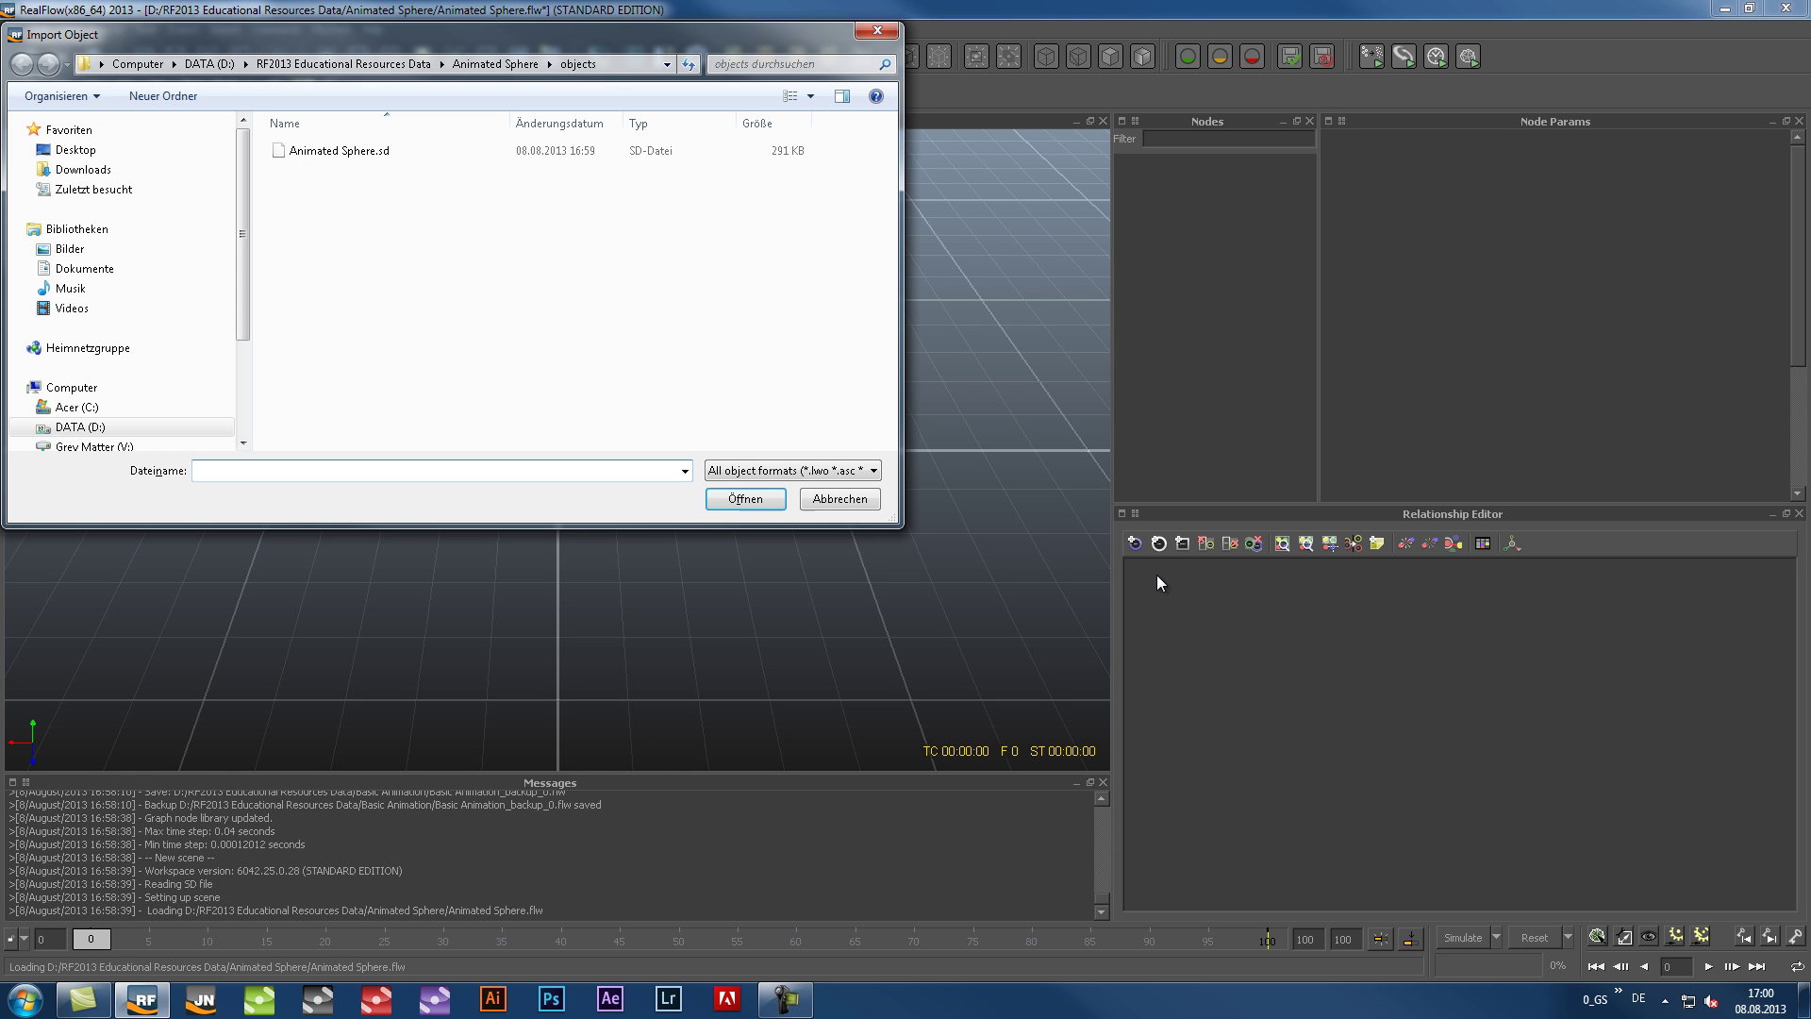
pyautogui.click(406, 153)
pyautogui.click(745, 498)
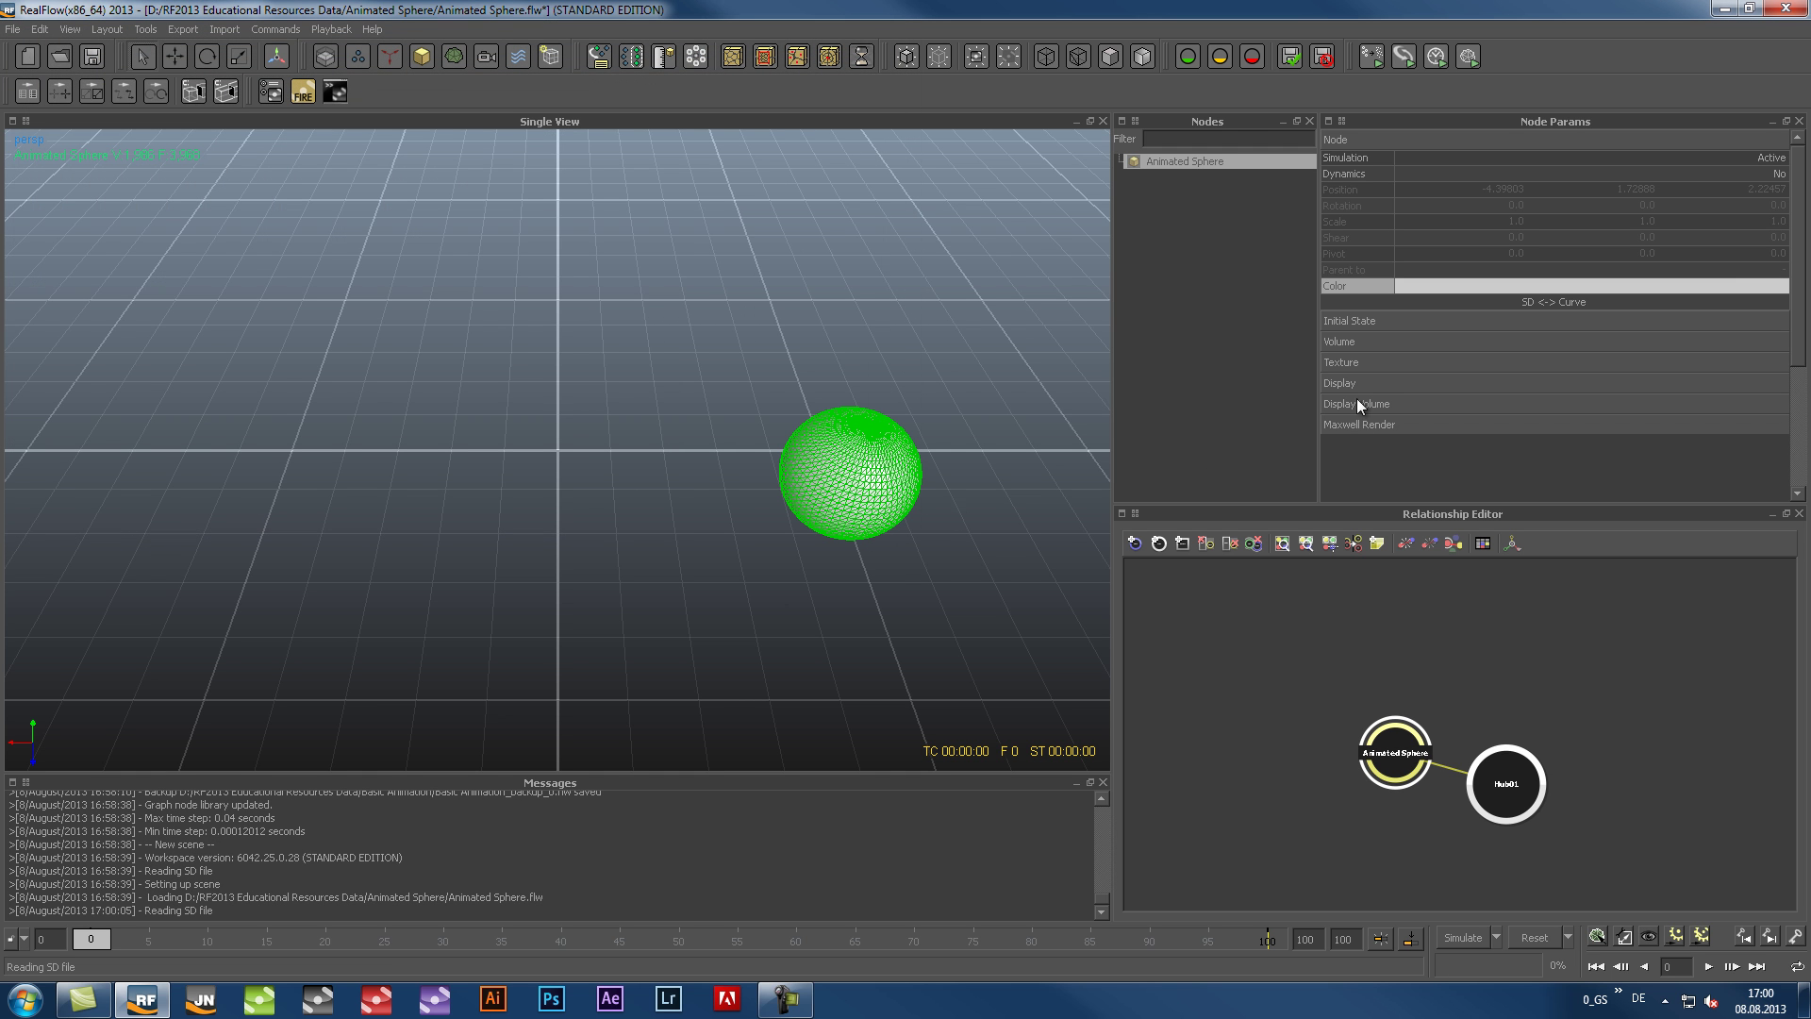
# Step: Set Show path to Yes in Animated Sphere's display parameters and scrub the timeline briefly, returning to frame 0
pyautogui.click(1339, 140)
pyautogui.click(1337, 223)
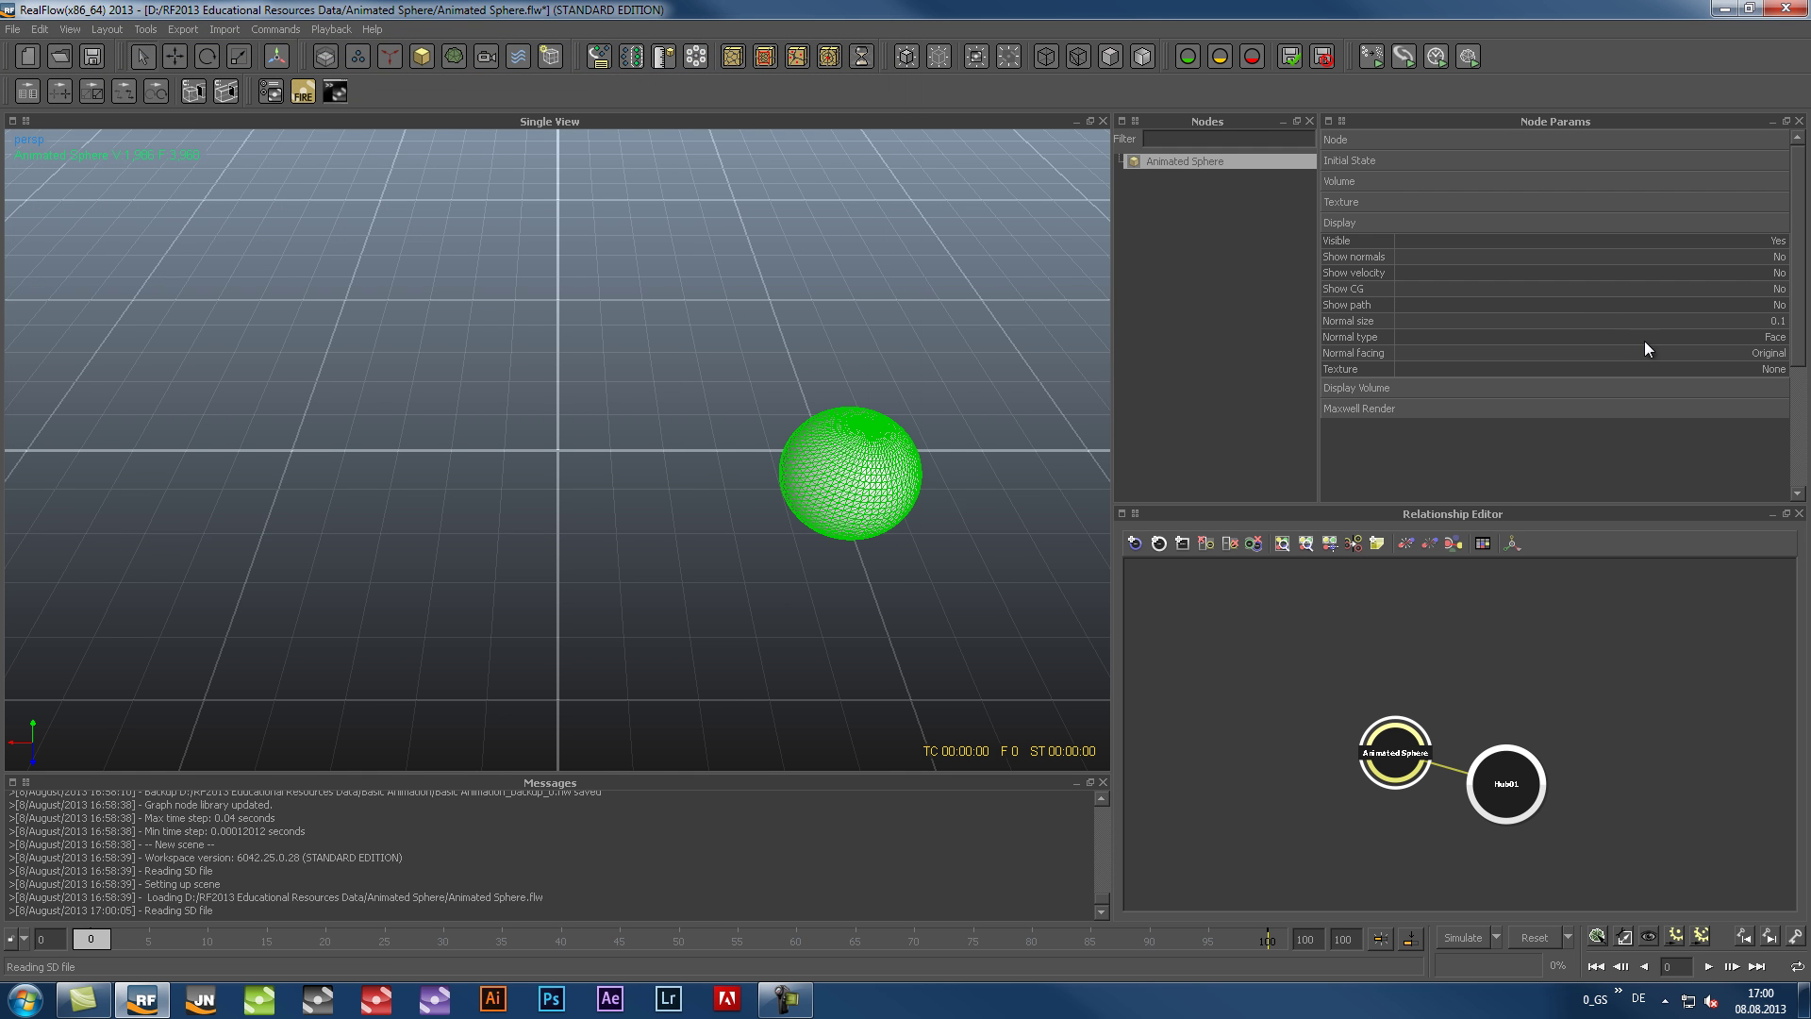
pyautogui.click(1777, 304)
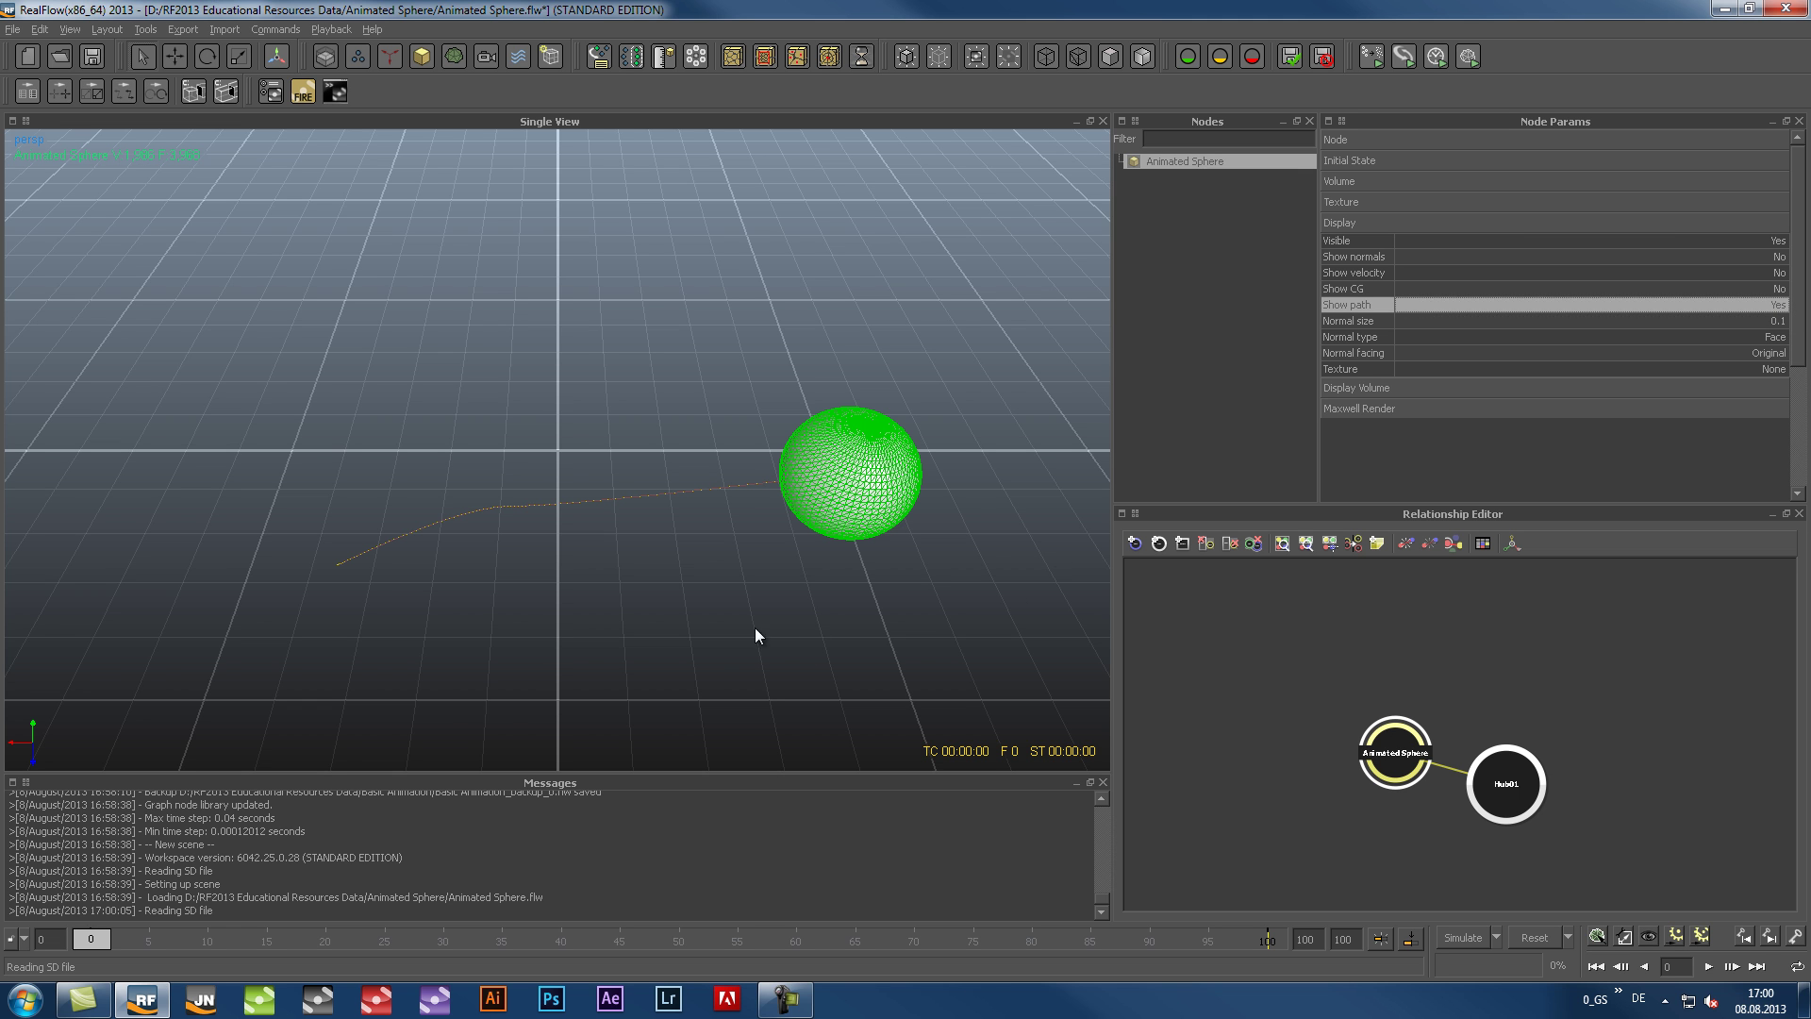
pyautogui.keyDown('alt'); pyautogui.moveTo(756, 636); pyautogui.dragTo(1056, 641); pyautogui.keyUp('alt')
pyautogui.click(120, 938)
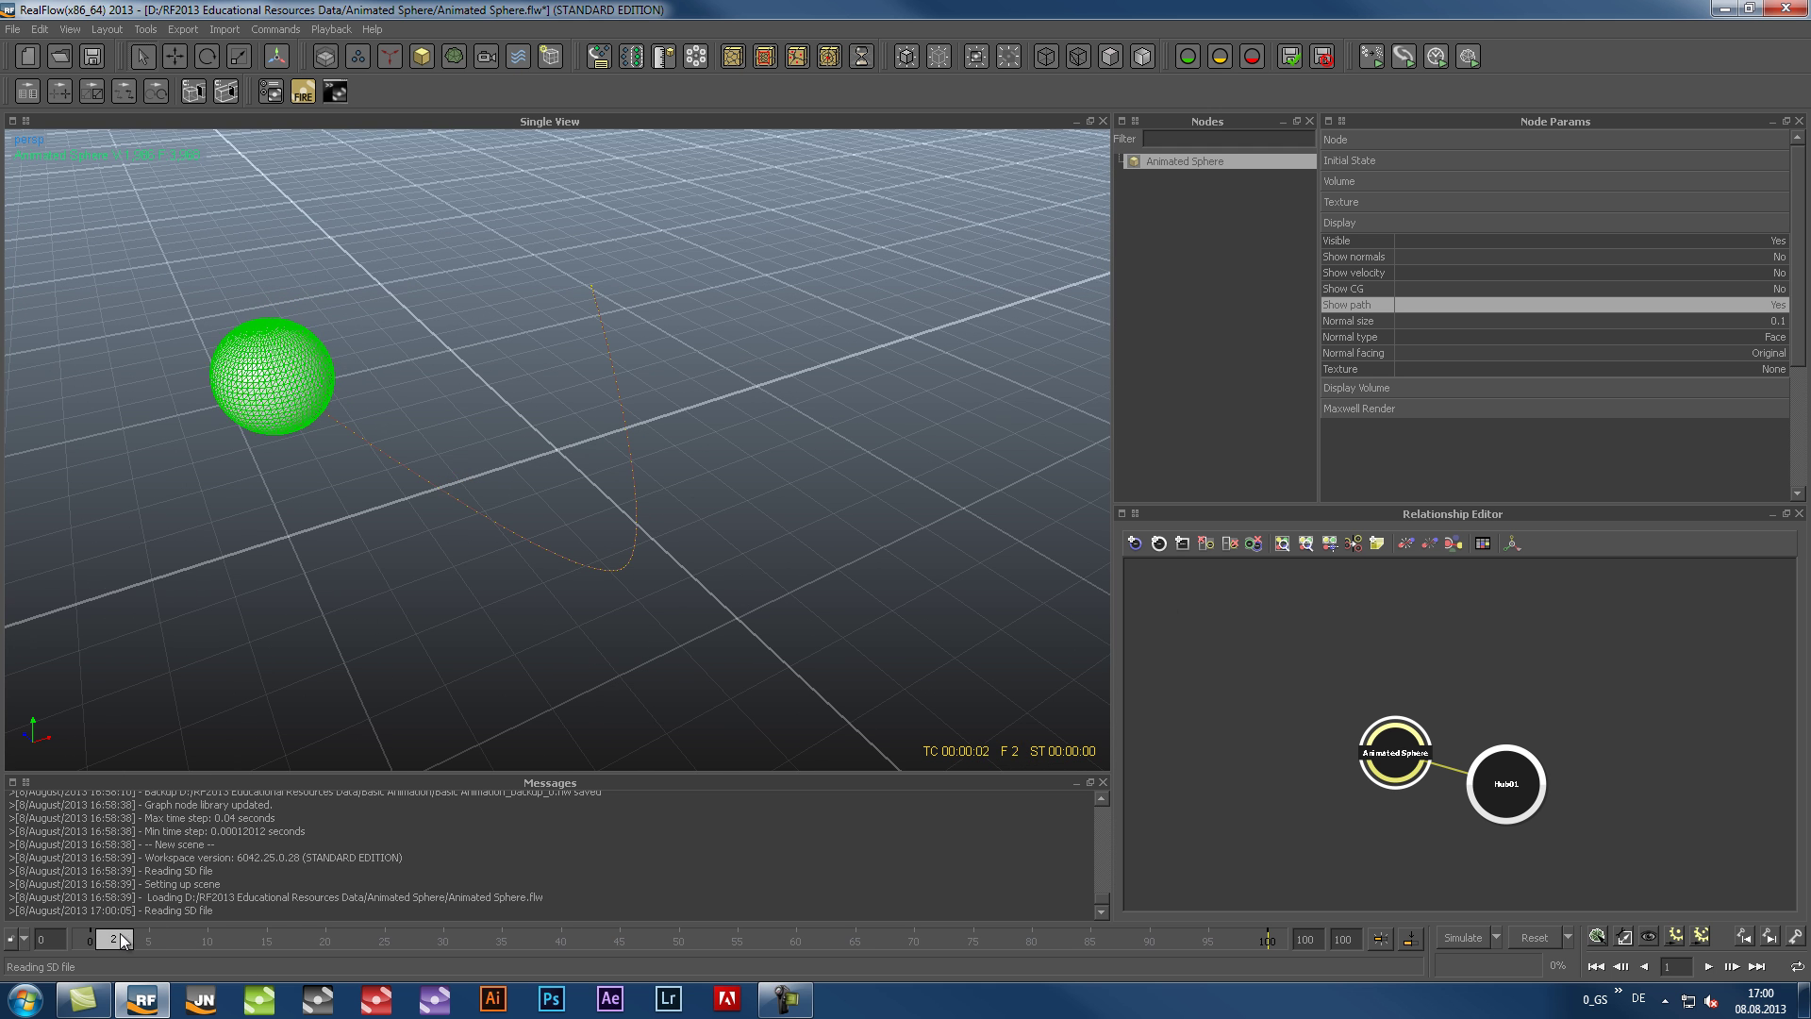
pyautogui.moveTo(121, 938); pyautogui.dragTo(59, 964)
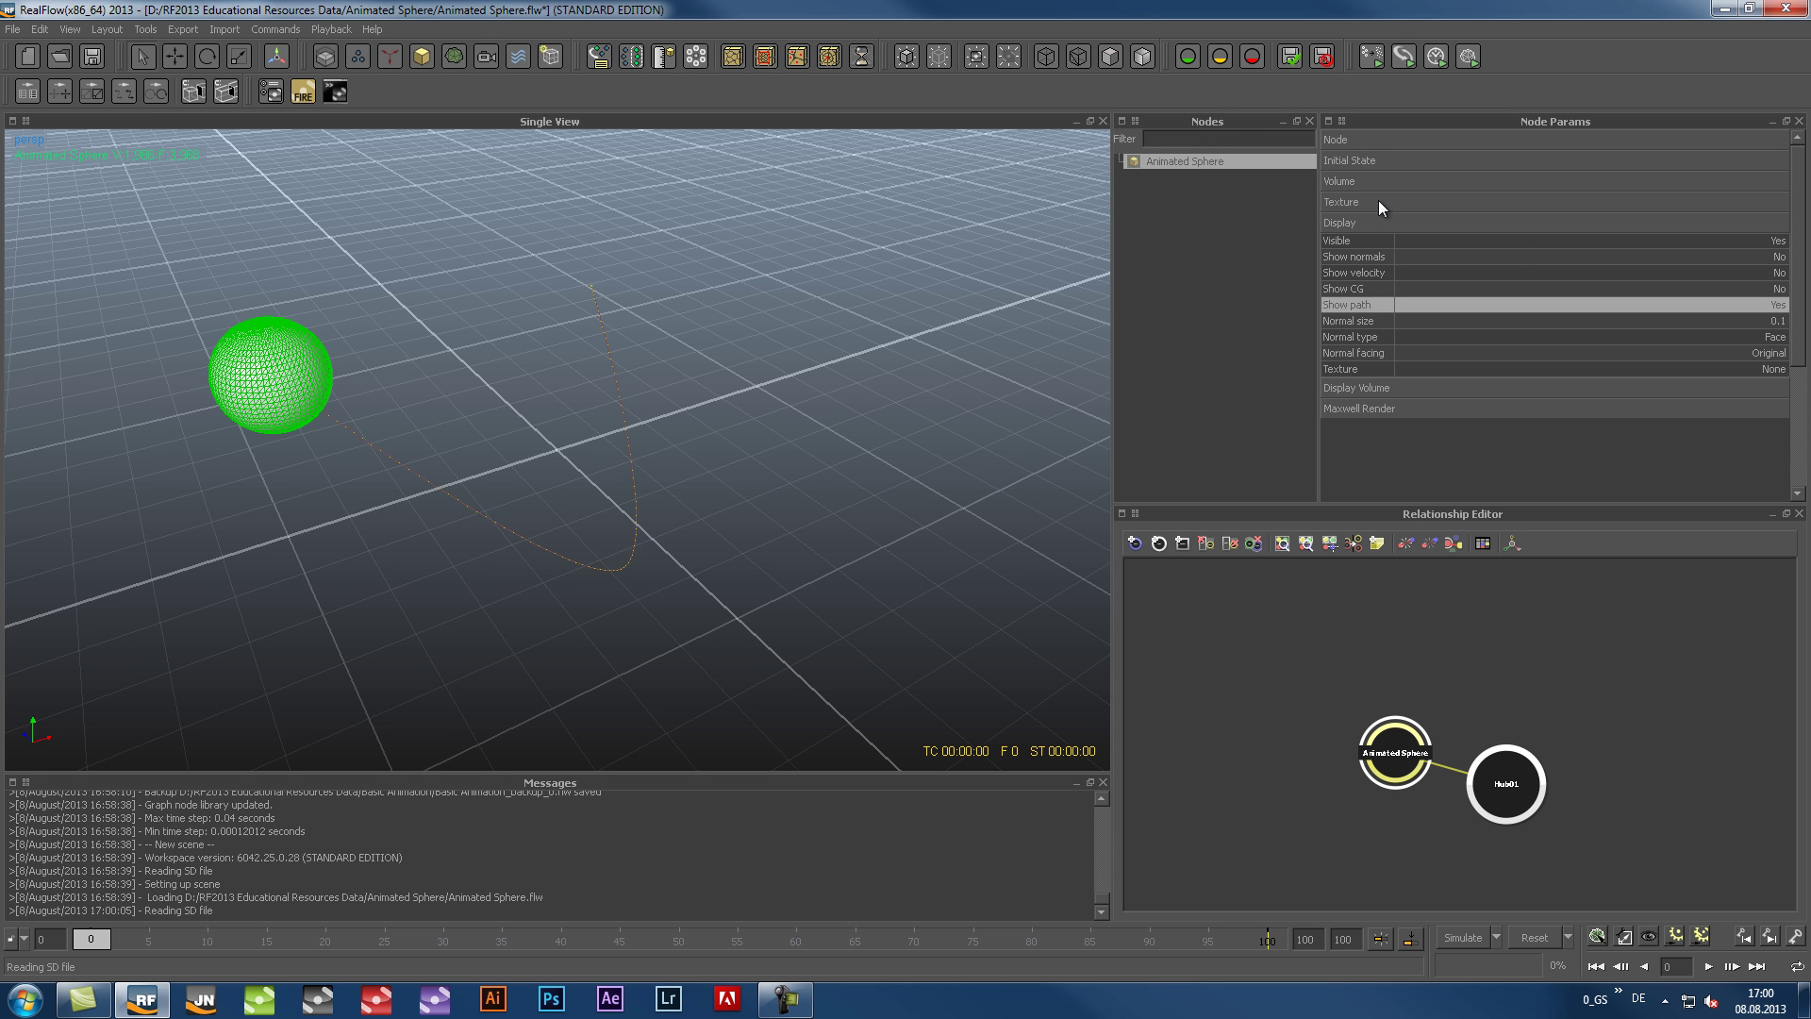
# Step: Activate the move gizmo for Animated Sphere and convert its SD animation to editable curves with SD <-> Curve
pyautogui.click(1369, 138)
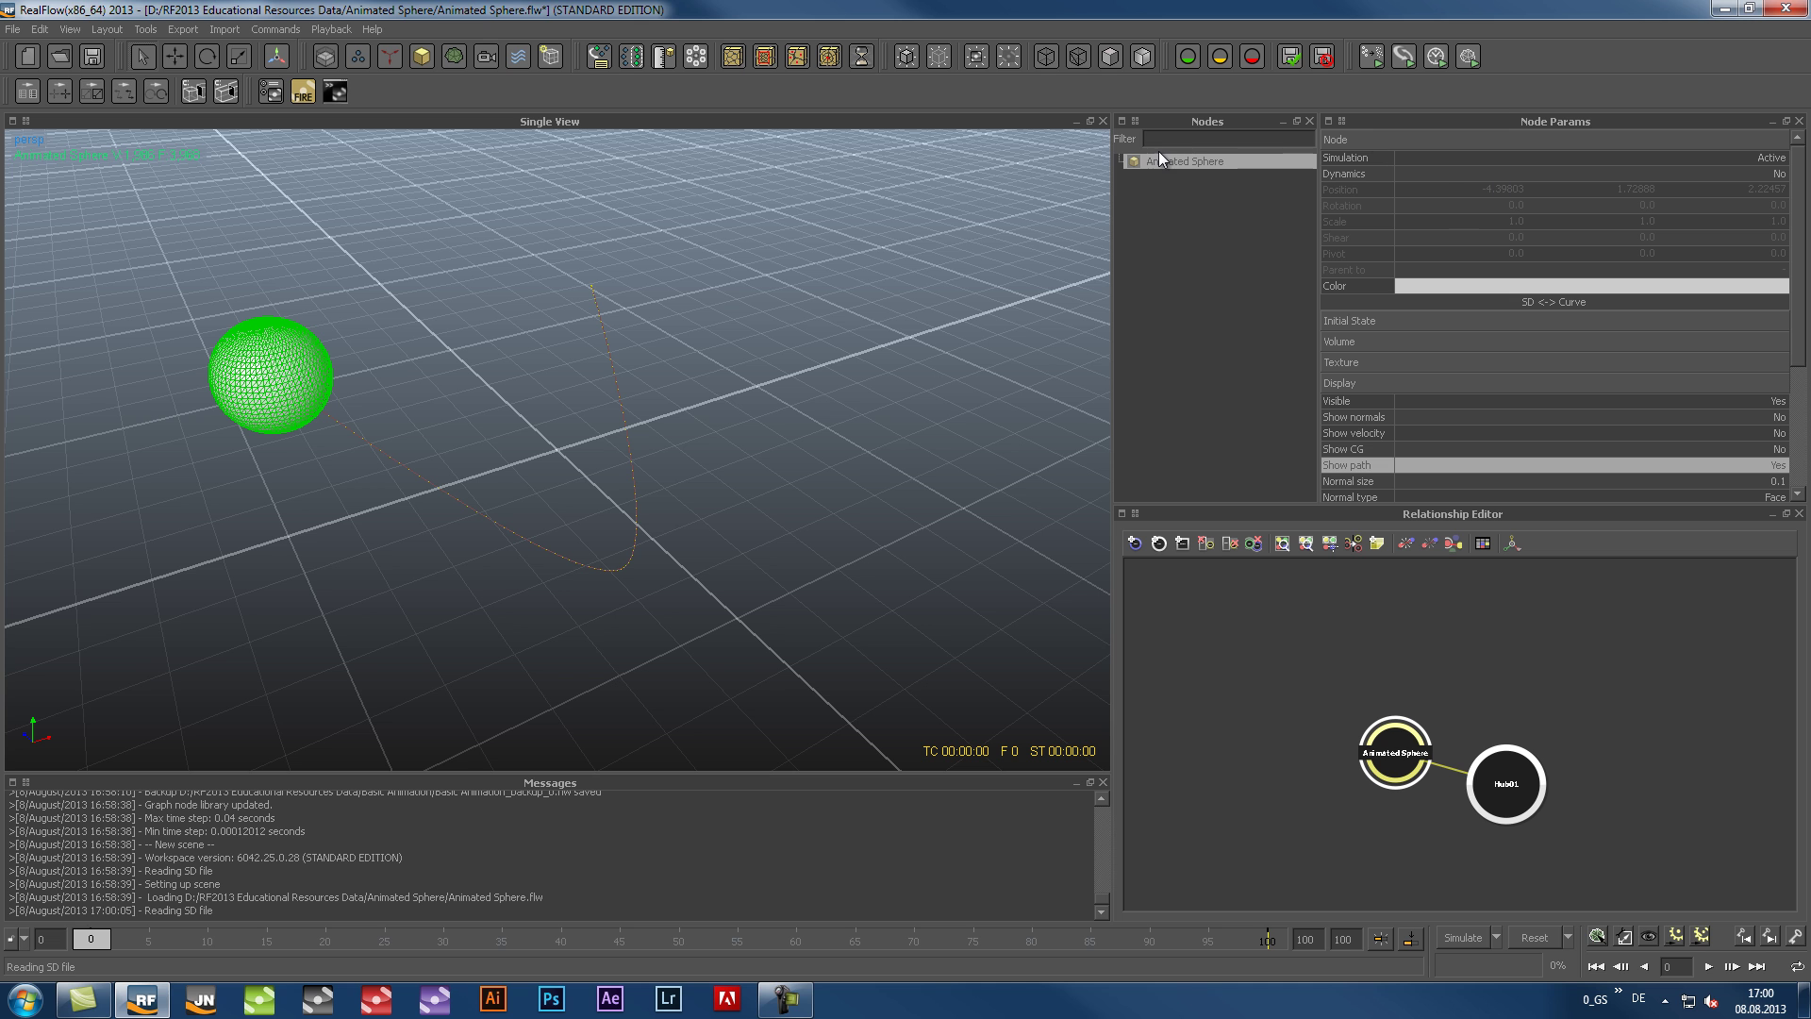
pyautogui.click(1368, 385)
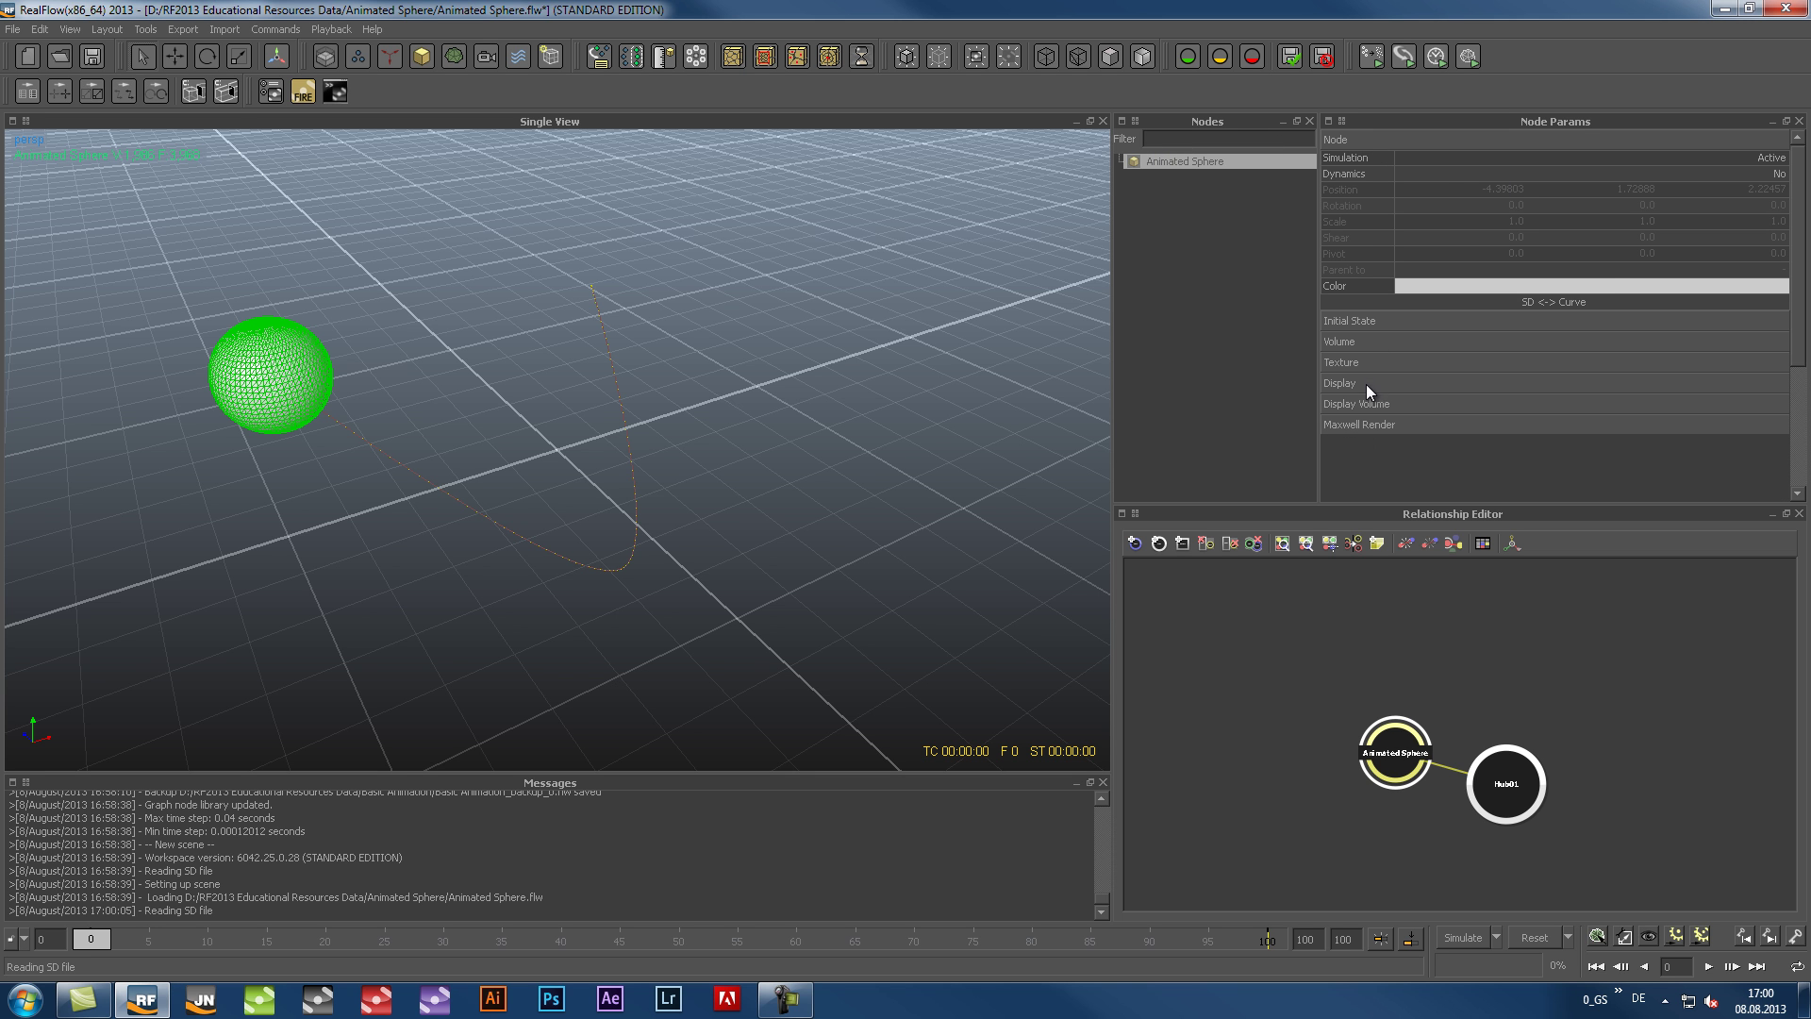
pyautogui.press('w')
pyautogui.click(1564, 302)
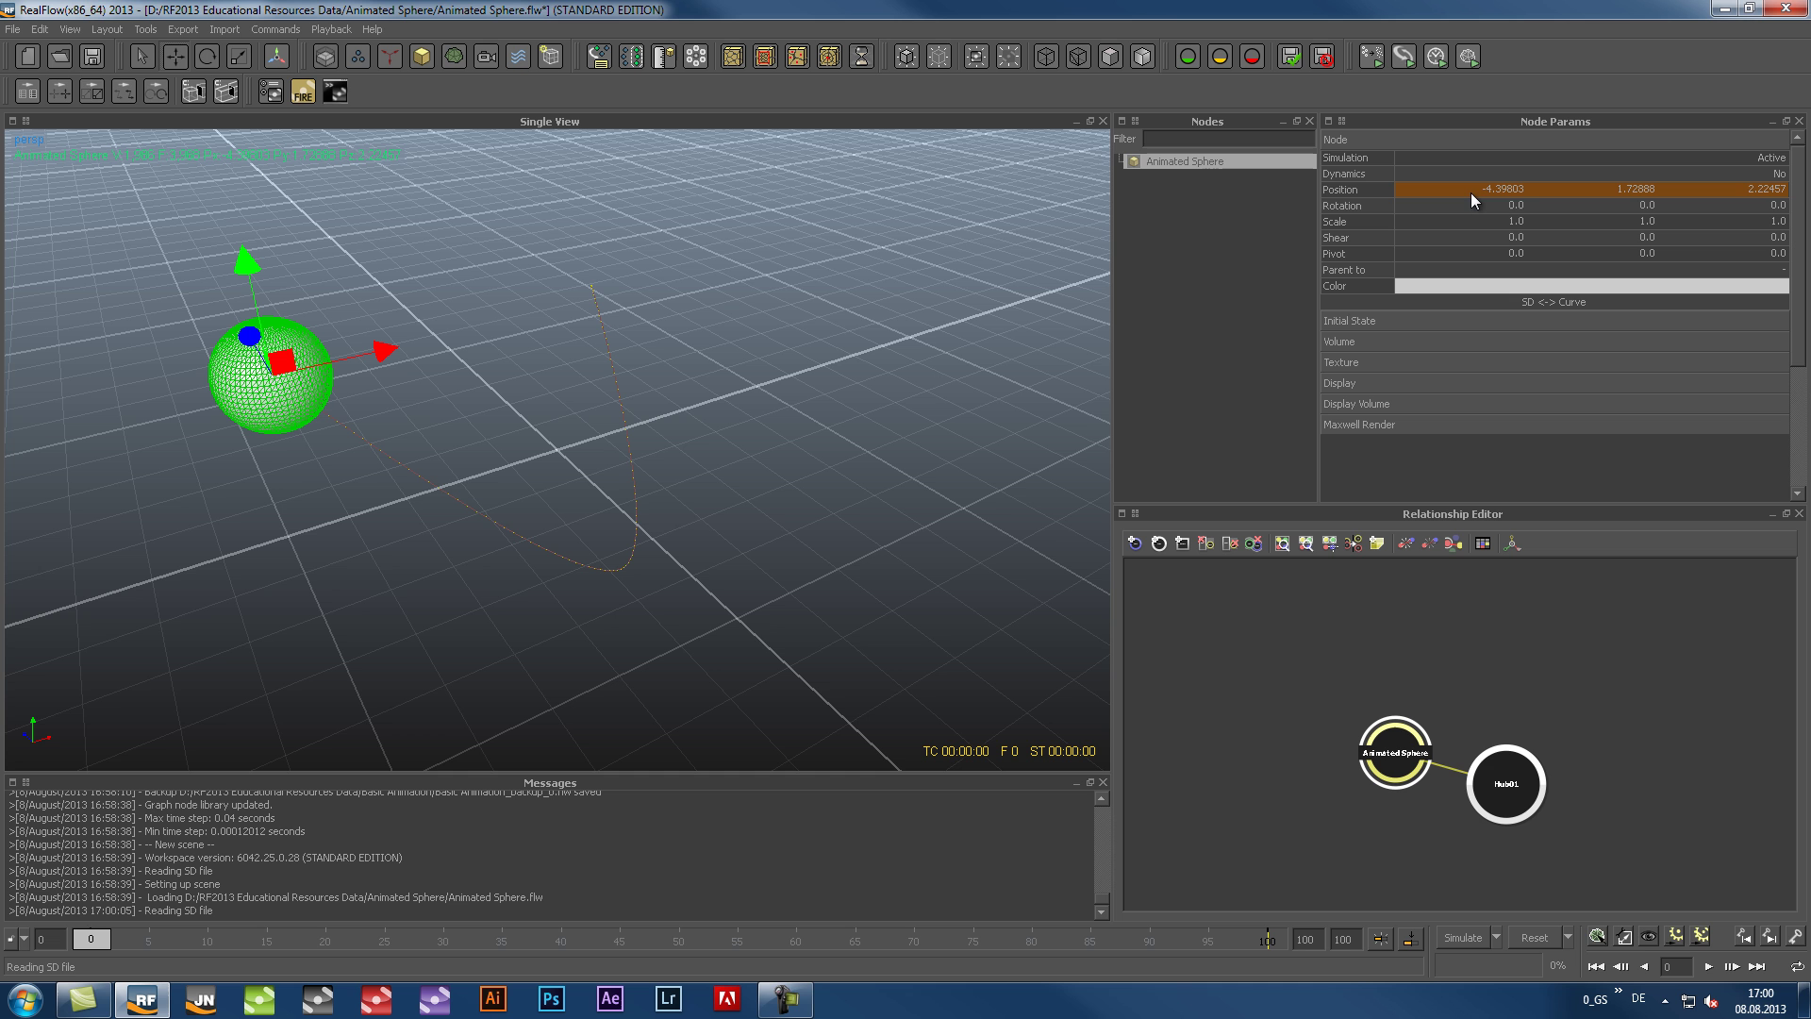
# Step: Open Animated Sphere's position curves in the Curve Editor, fit the view, and examine the X, Y and Z curves before closing the editor
pyautogui.rightClick(1343, 188)
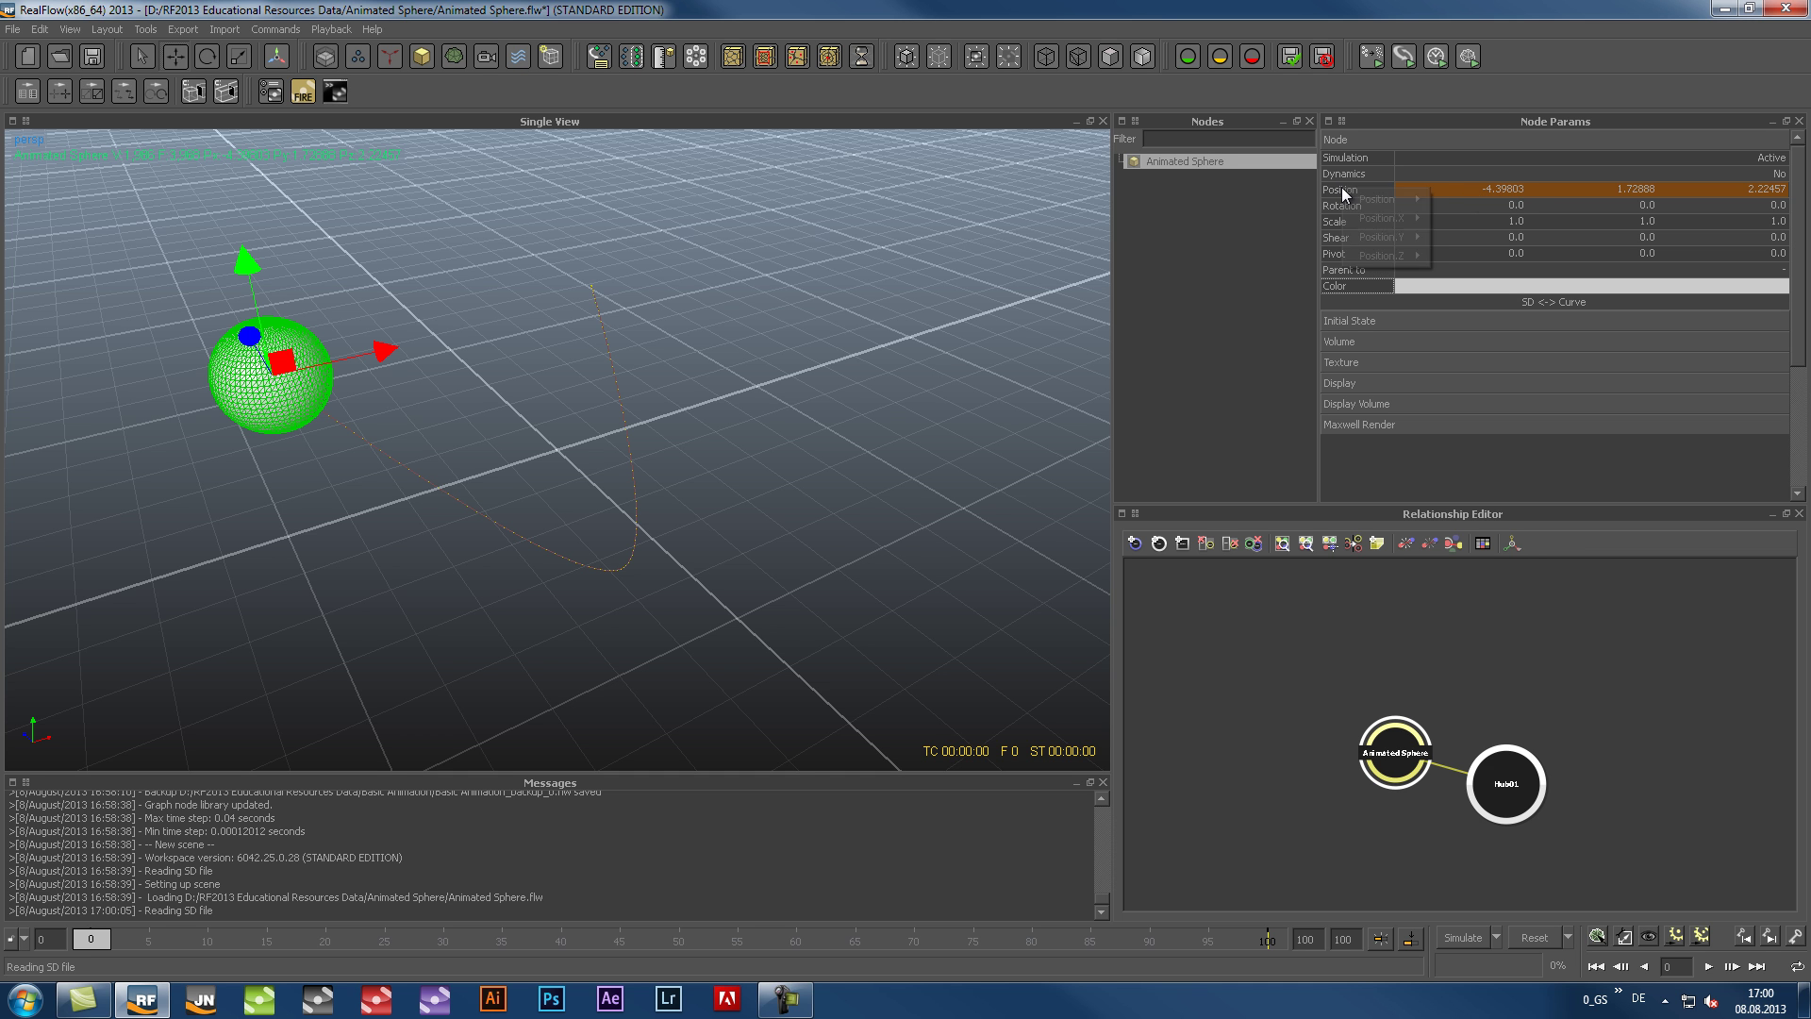
pyautogui.click(1473, 206)
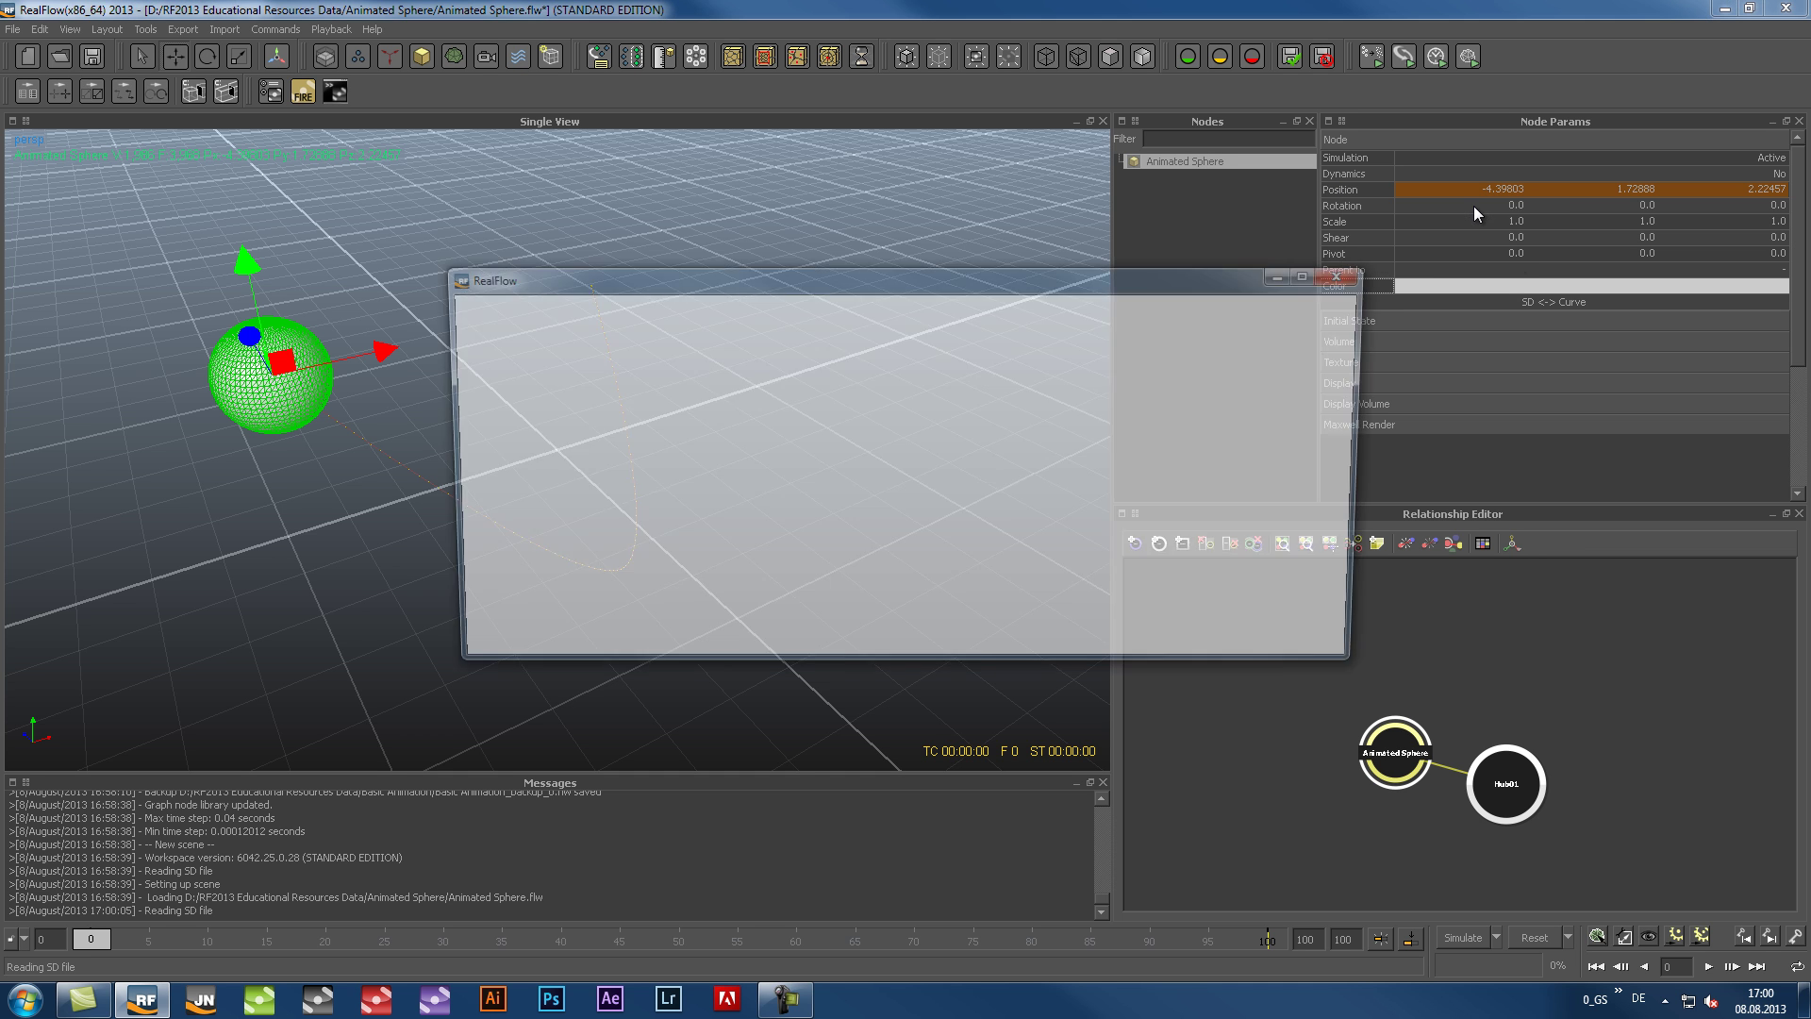
pyautogui.click(515, 456)
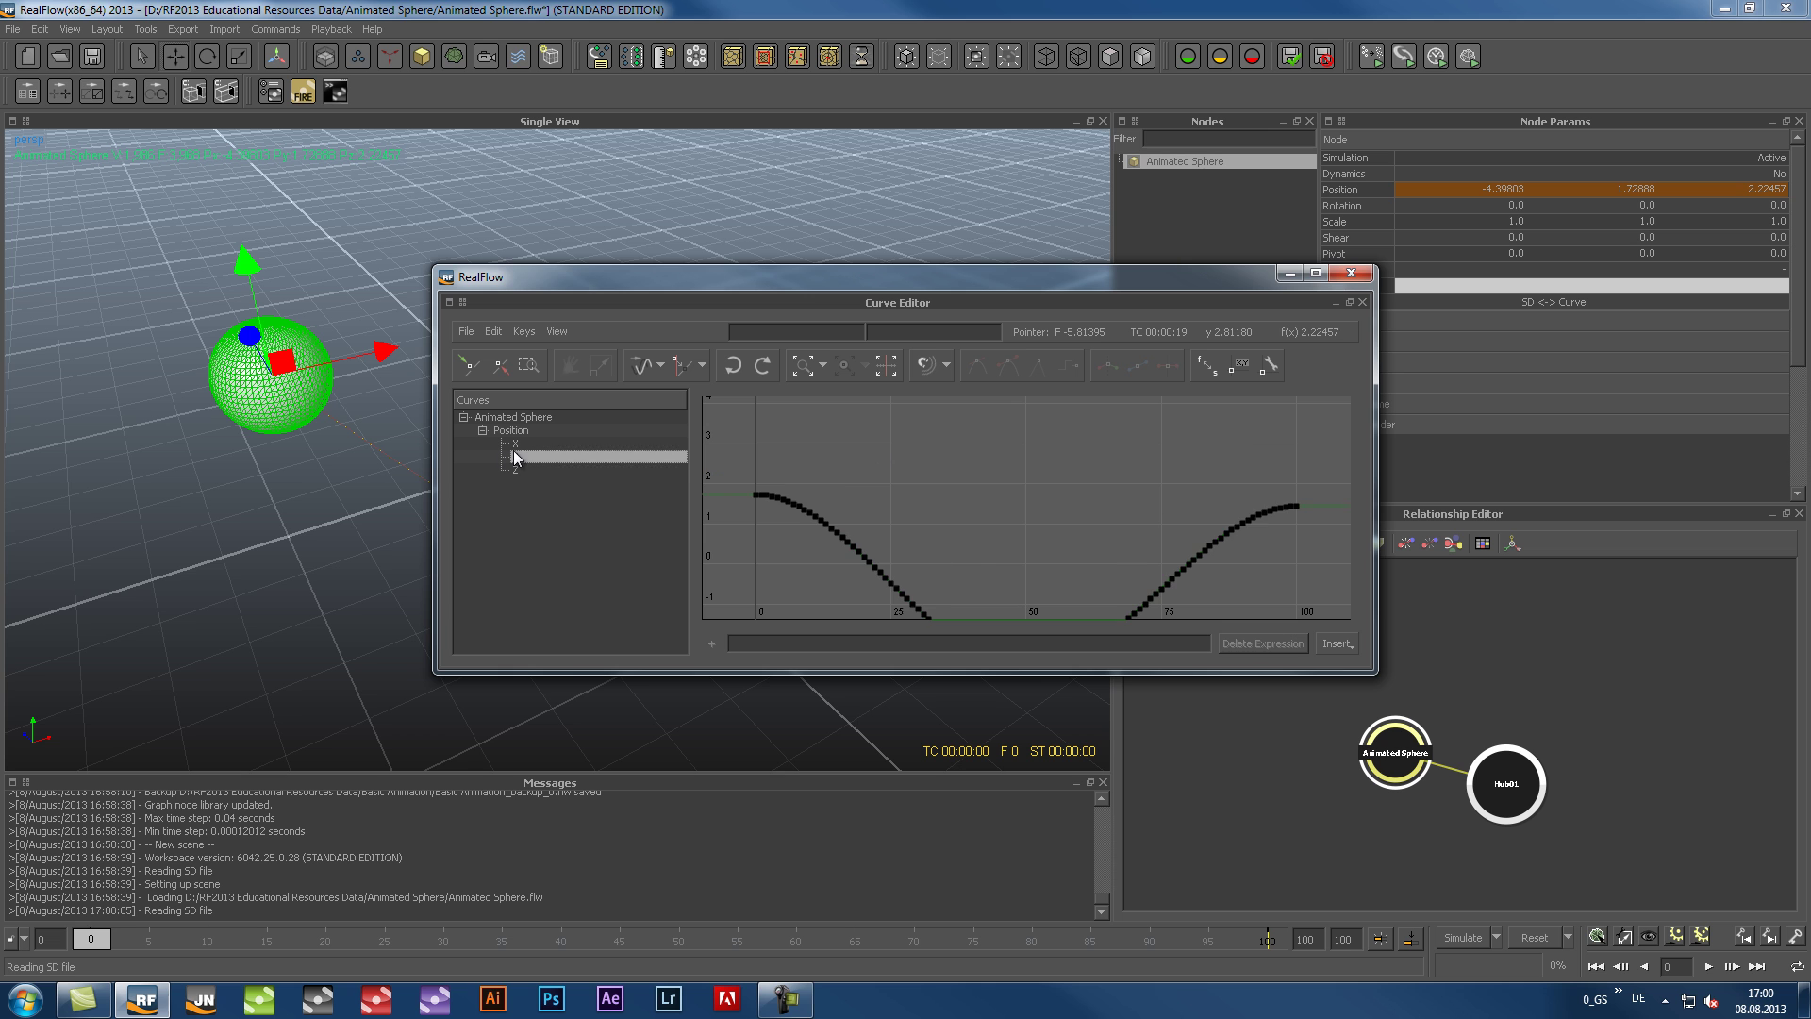
pyautogui.click(518, 443)
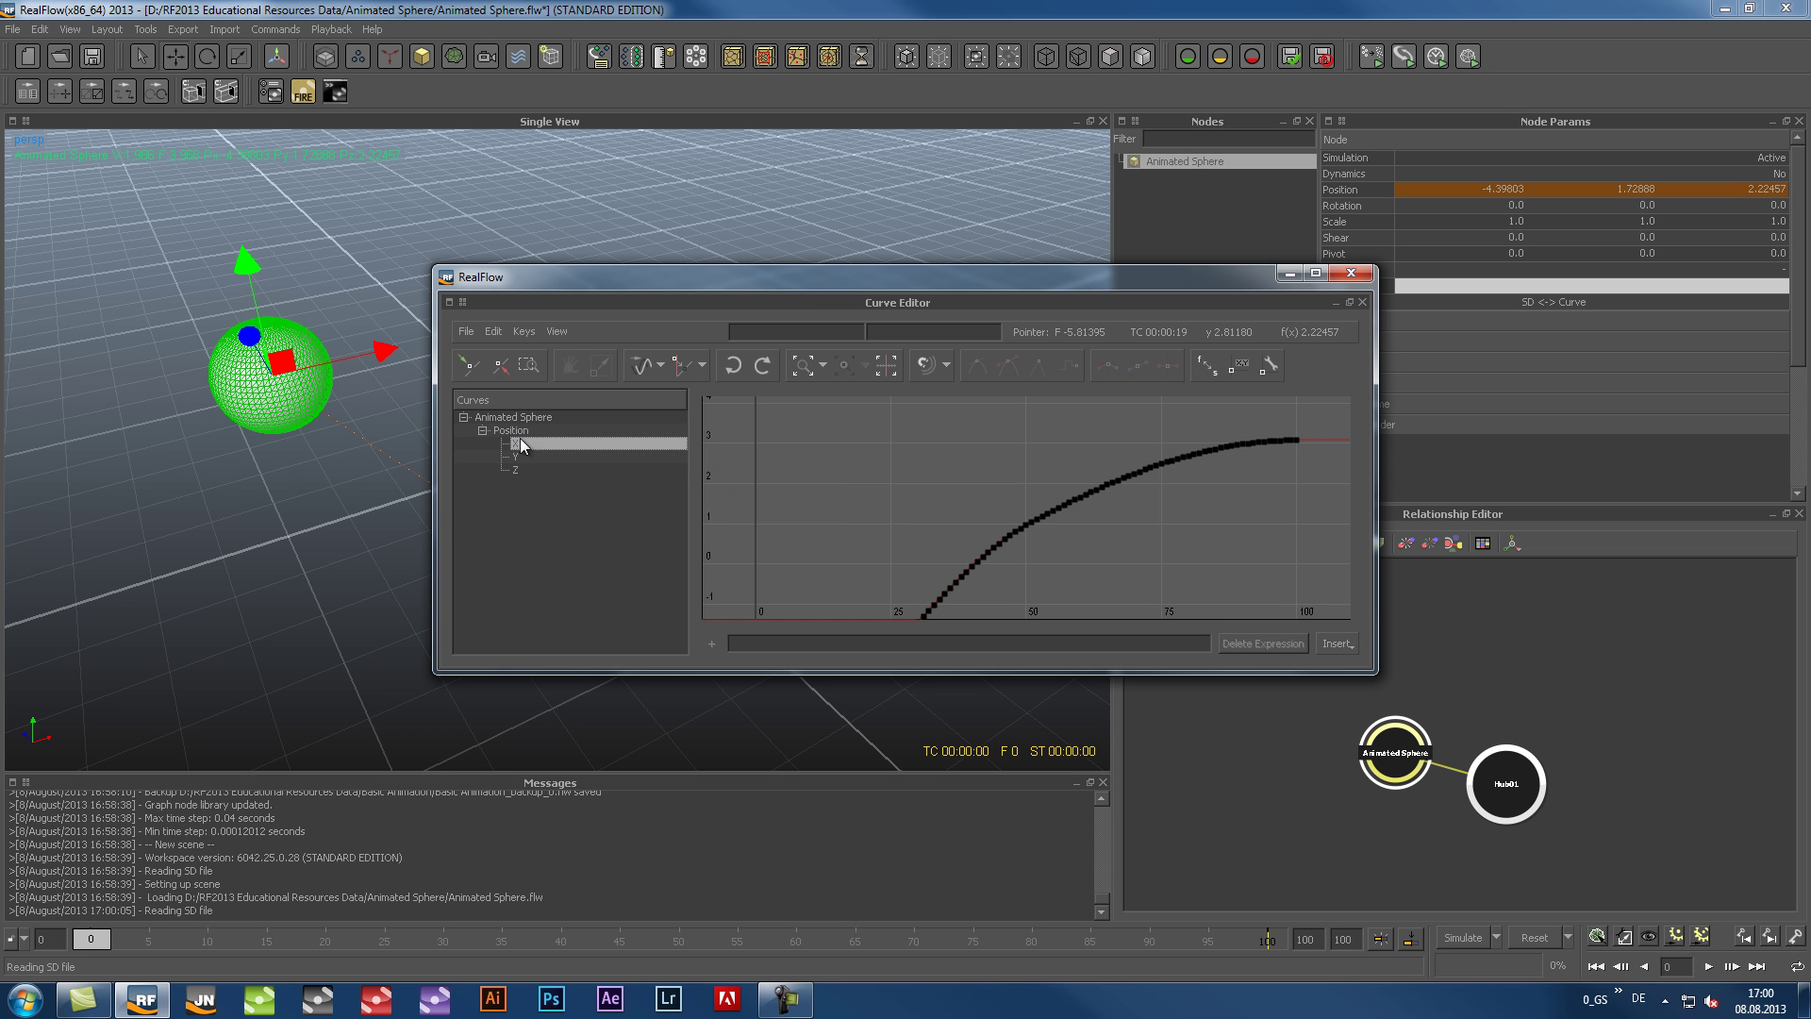
pyautogui.click(552, 331)
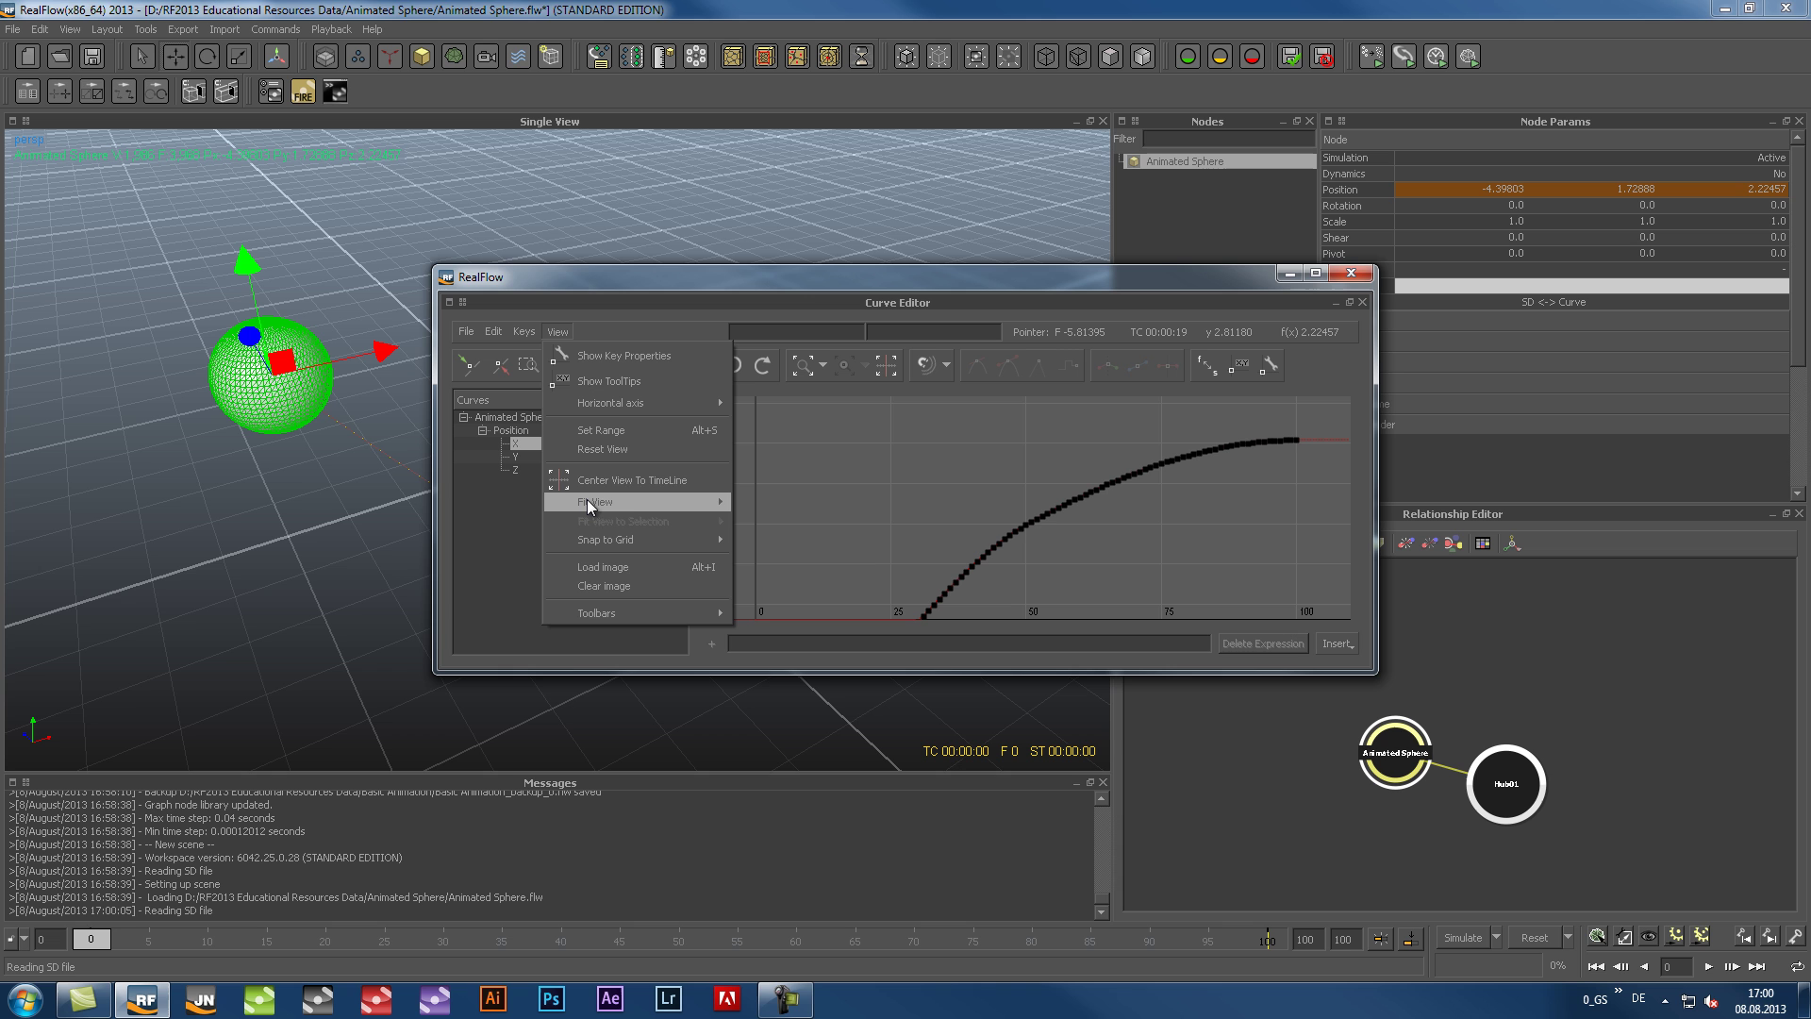
pyautogui.moveTo(685, 496)
pyautogui.click(773, 502)
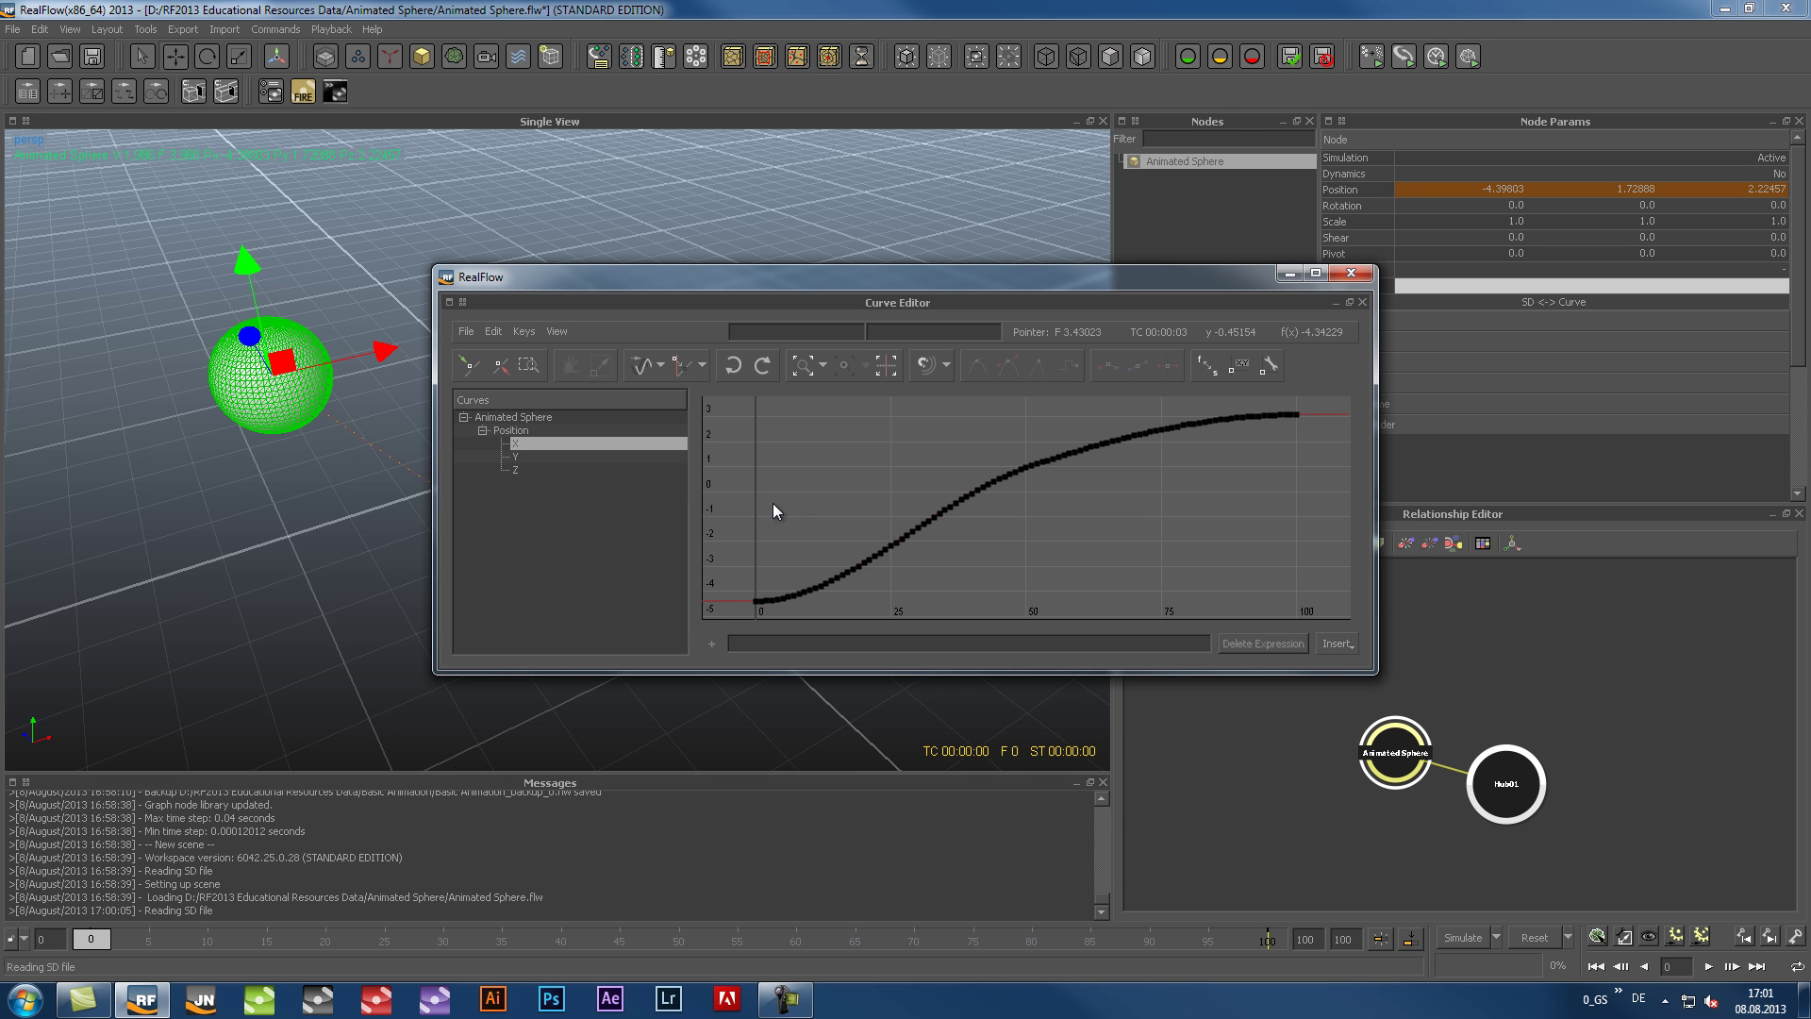
pyautogui.click(516, 458)
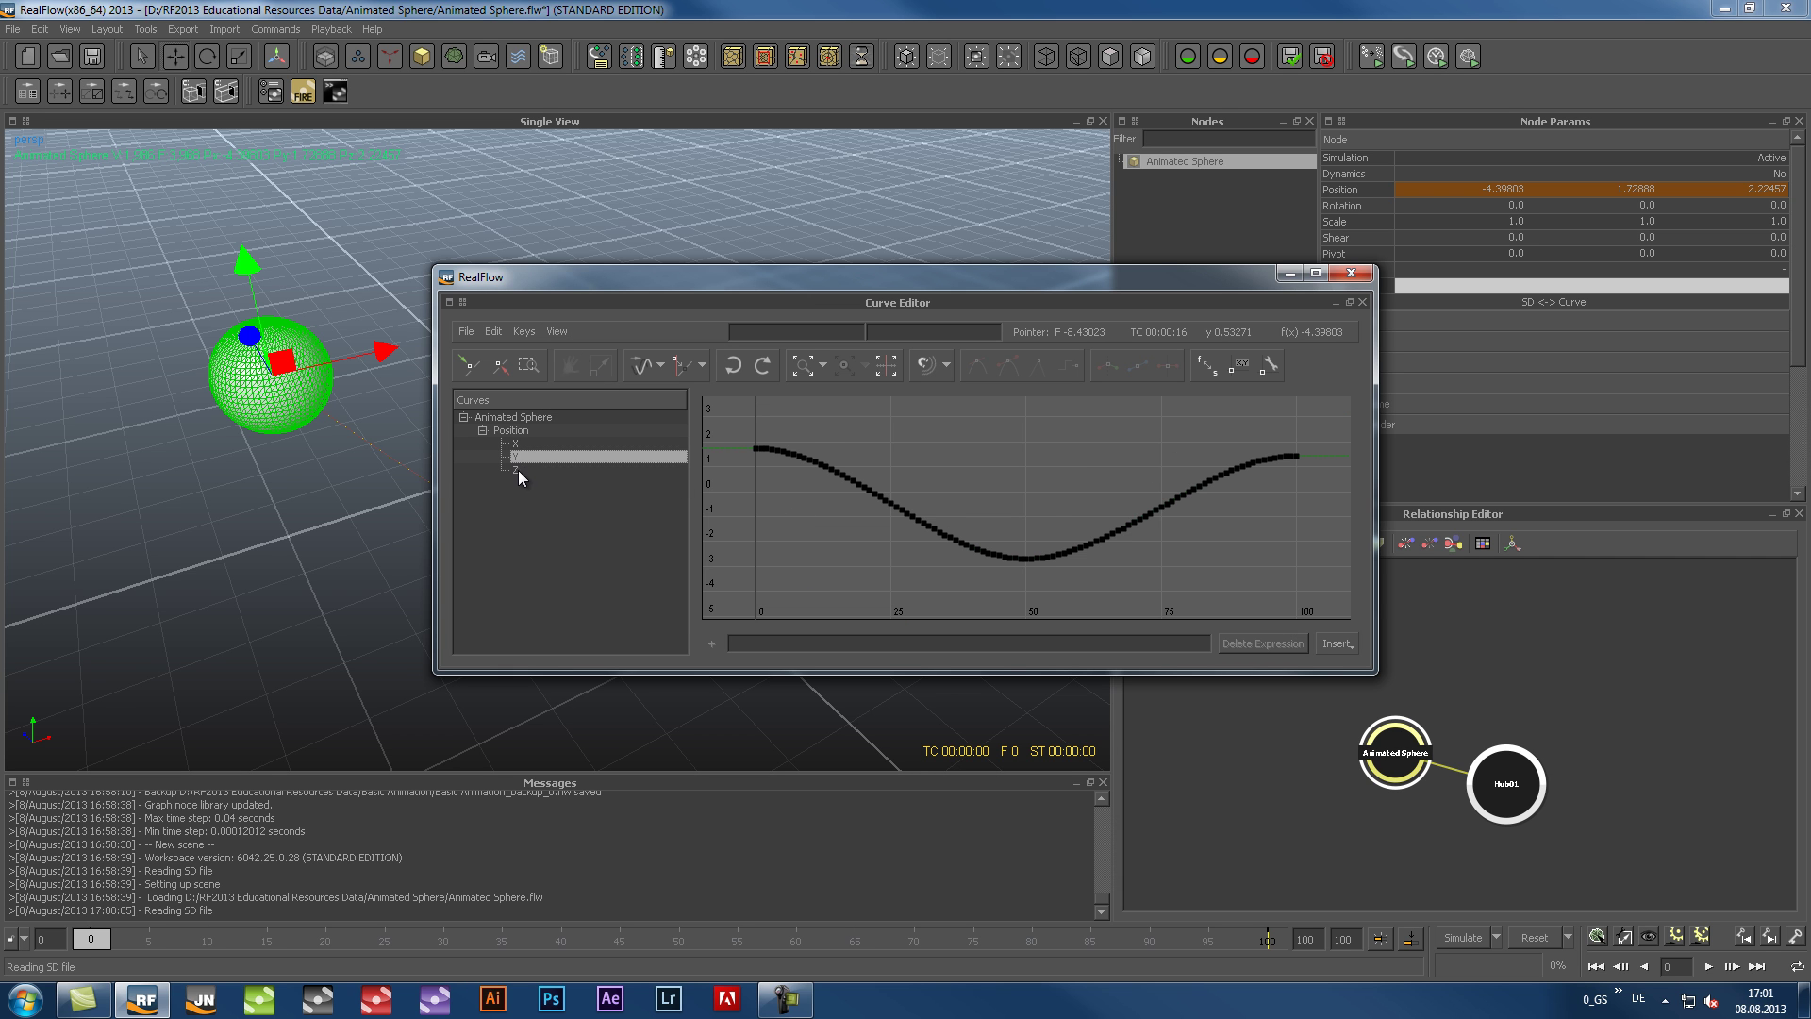
pyautogui.click(517, 469)
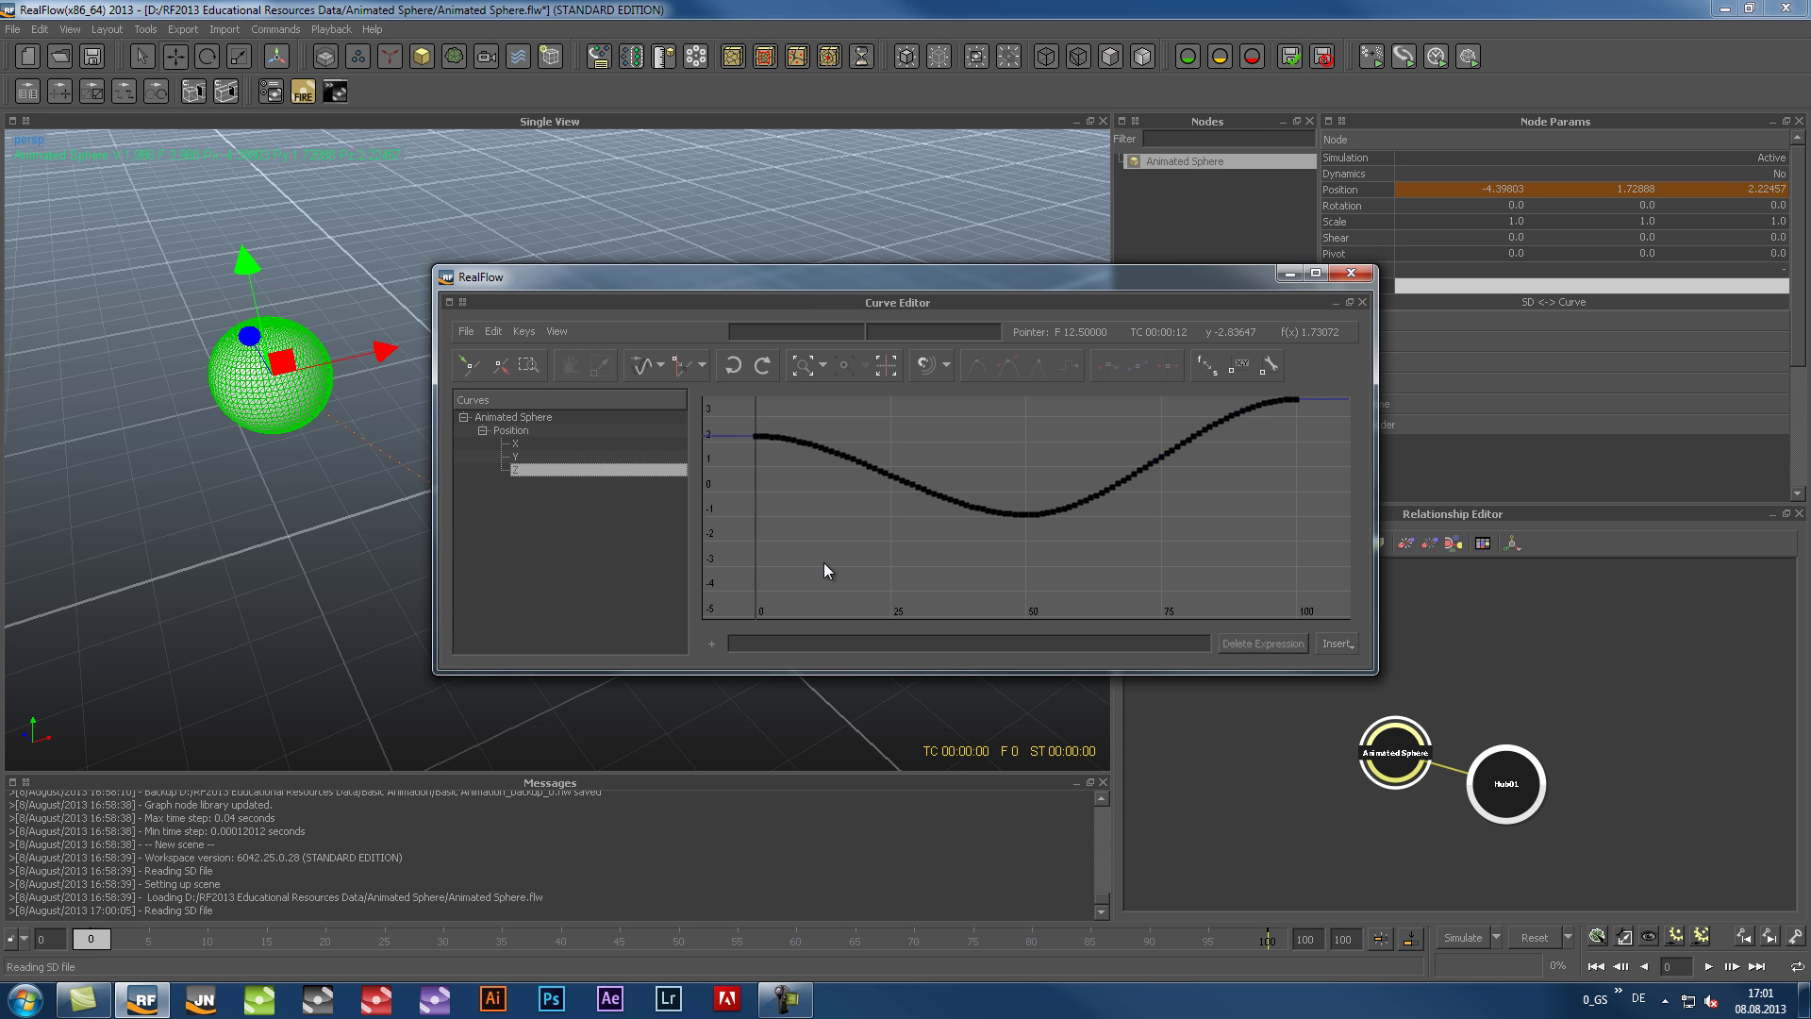
pyautogui.click(1351, 274)
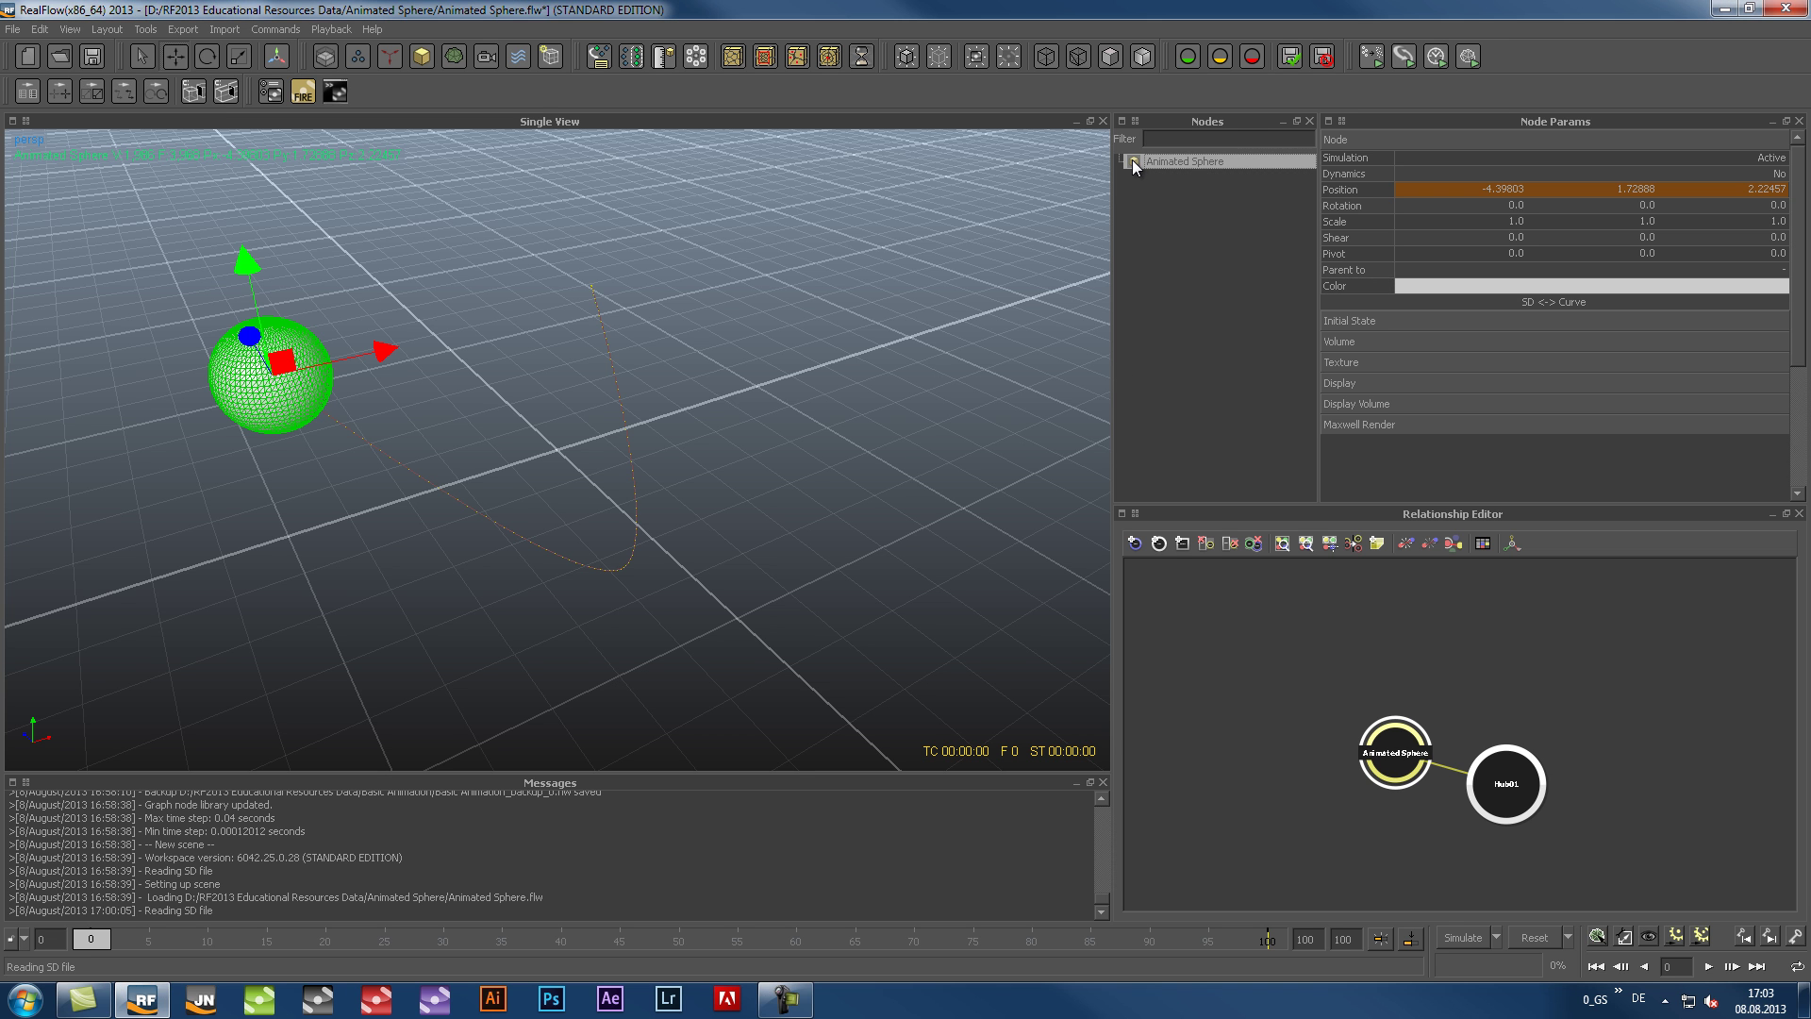
# Step: Delete Animated Sphere from the scene and import Multiple Object Animation.sd from the project's objects folder
pyautogui.press('Delete')
pyautogui.click(862, 516)
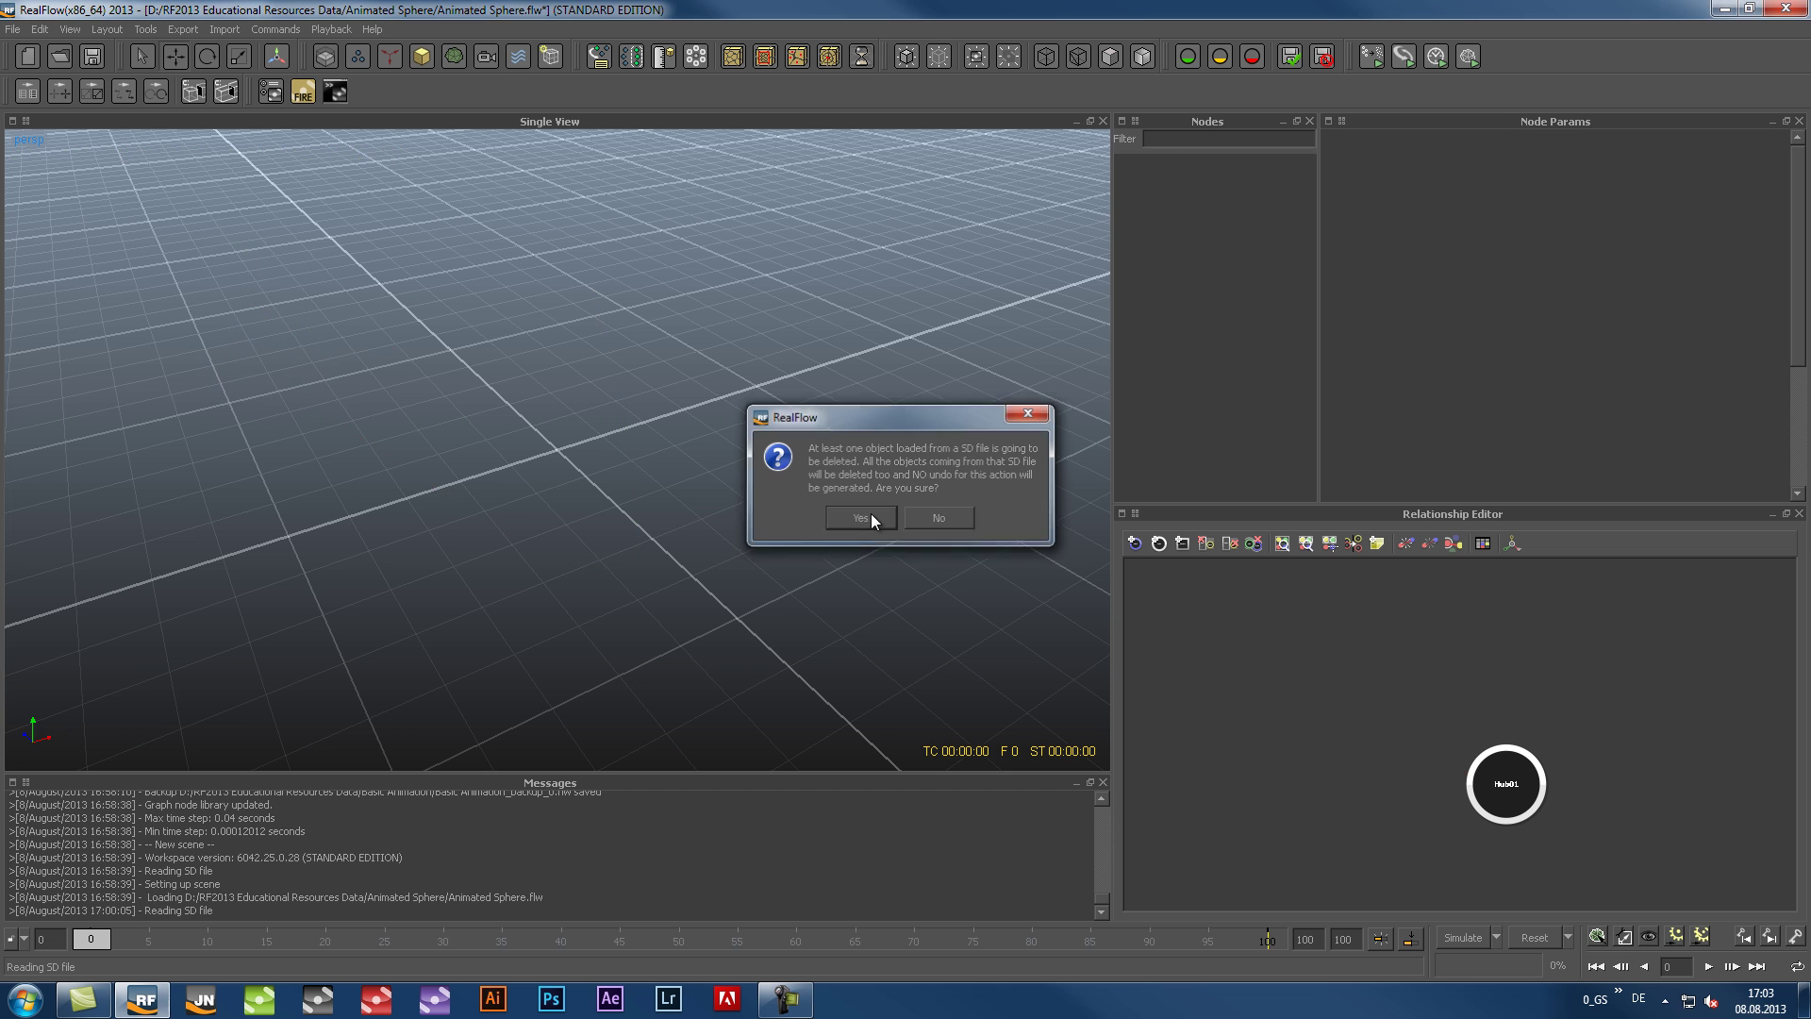
pyautogui.hotkey('ctrl', 'i')
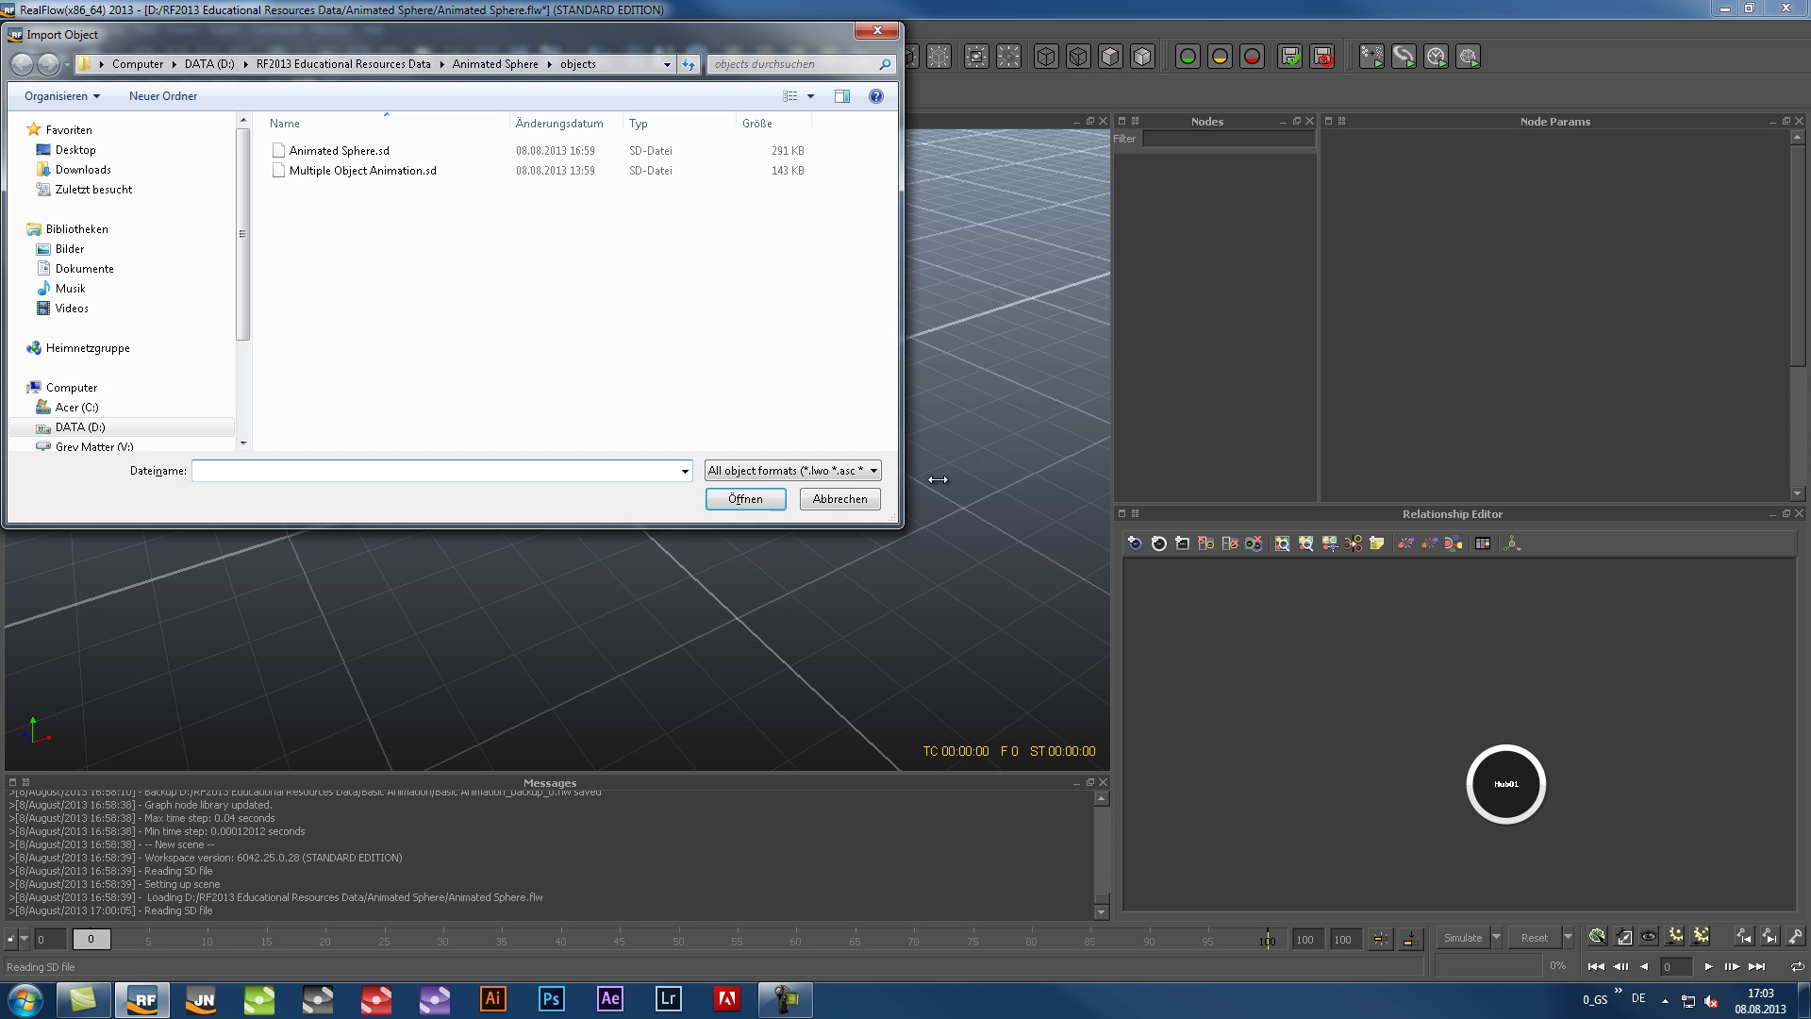
pyautogui.click(349, 173)
pyautogui.click(764, 498)
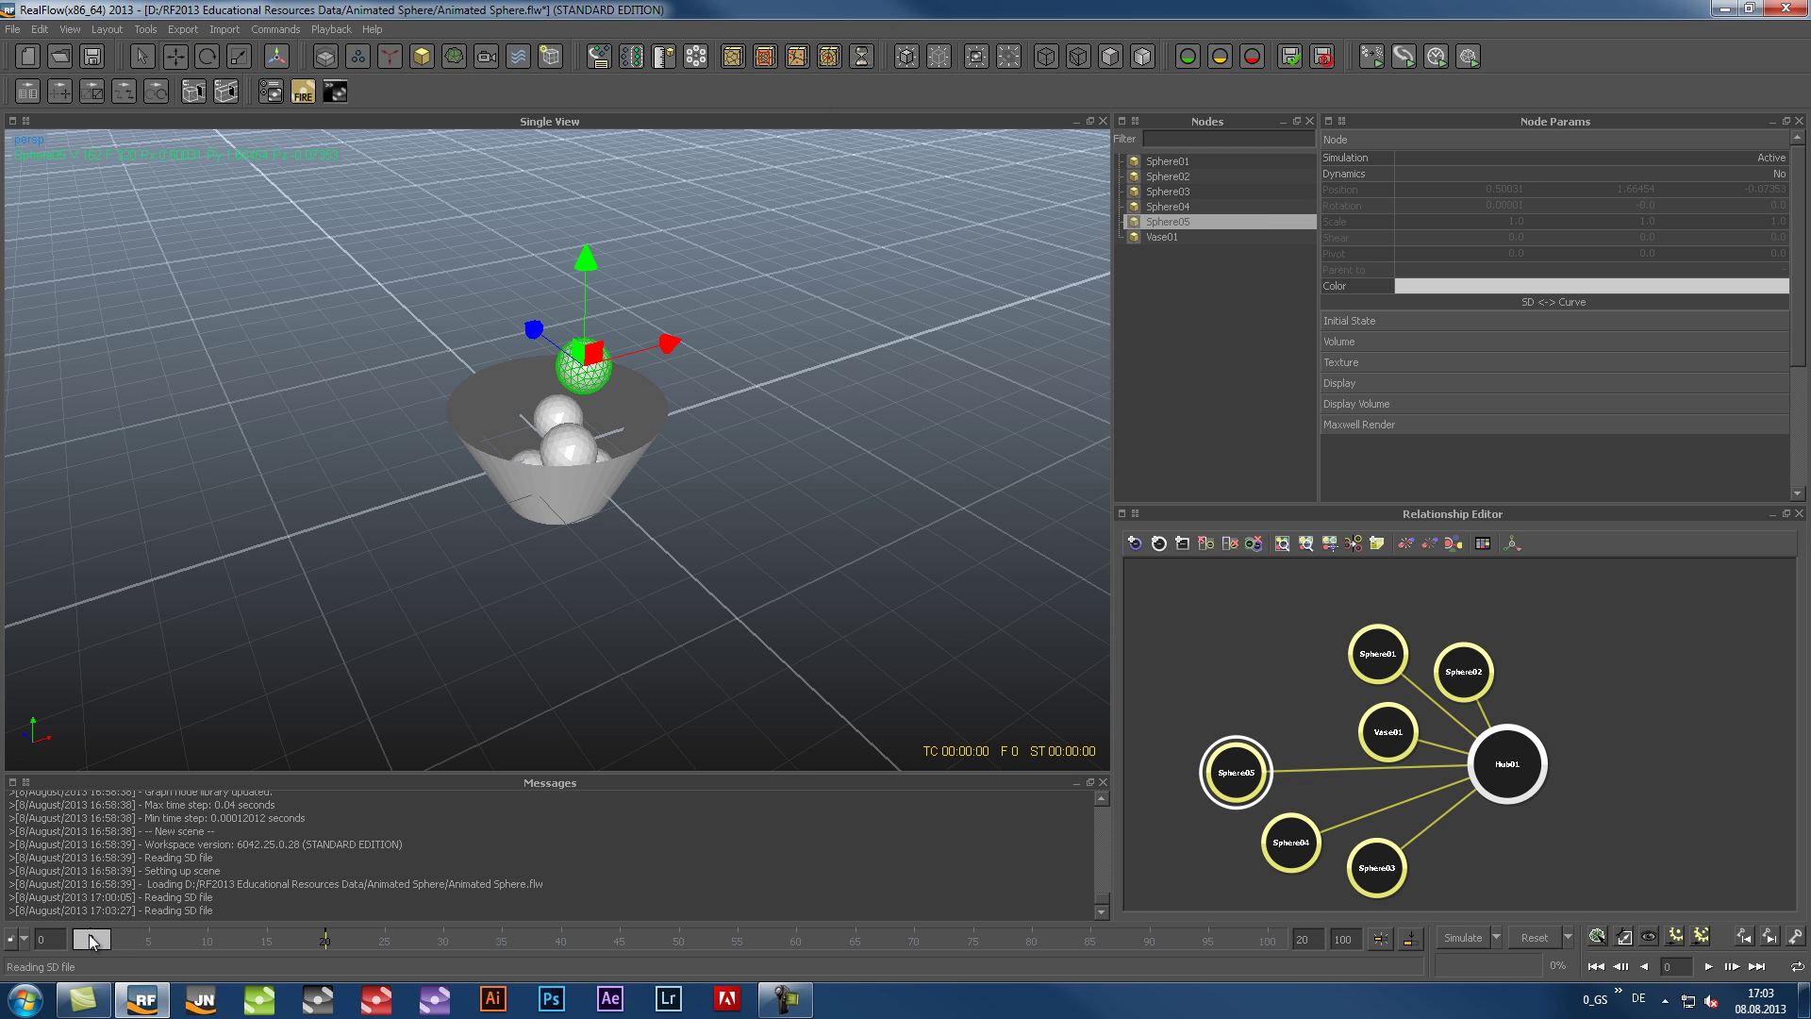
# Step: Scrub the timeline to frame 9 and check the imported nodes Sphere01 through Sphere05 one by one
pyautogui.moveTo(91, 939); pyautogui.dragTo(197, 939)
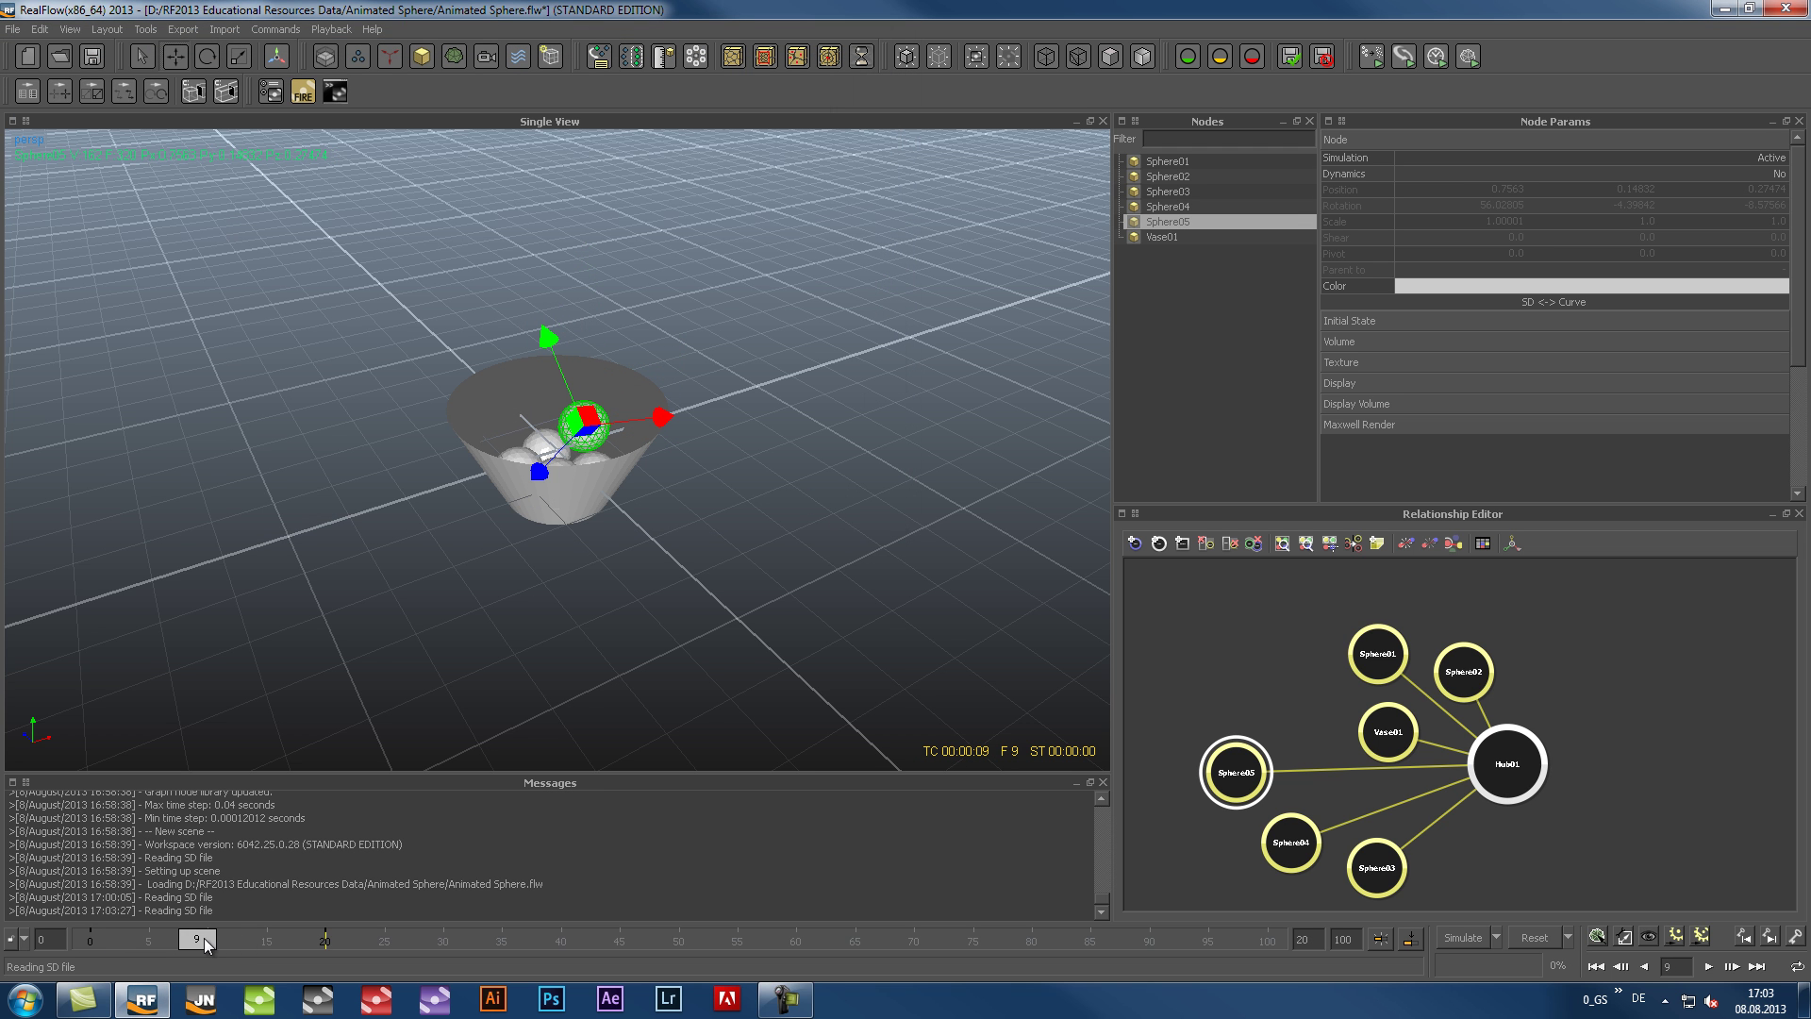
pyautogui.click(1143, 162)
pyautogui.click(1145, 177)
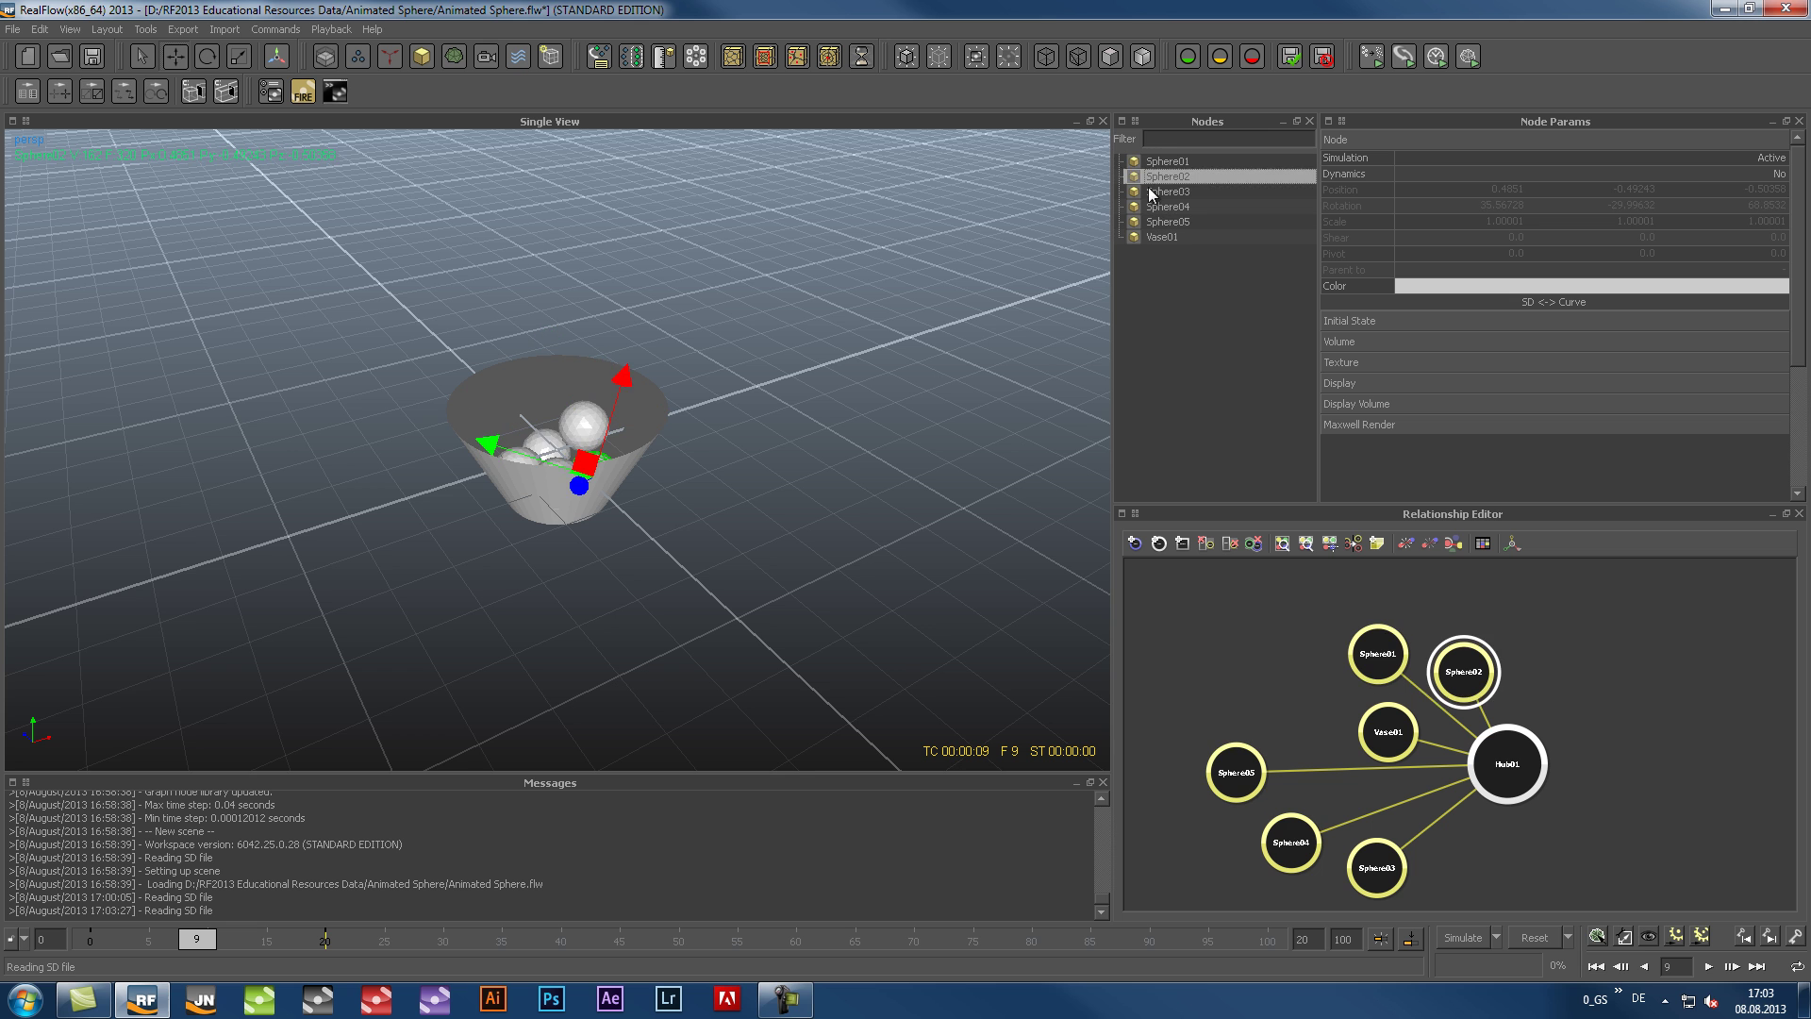
pyautogui.click(1146, 192)
pyautogui.click(1146, 206)
pyautogui.click(1149, 222)
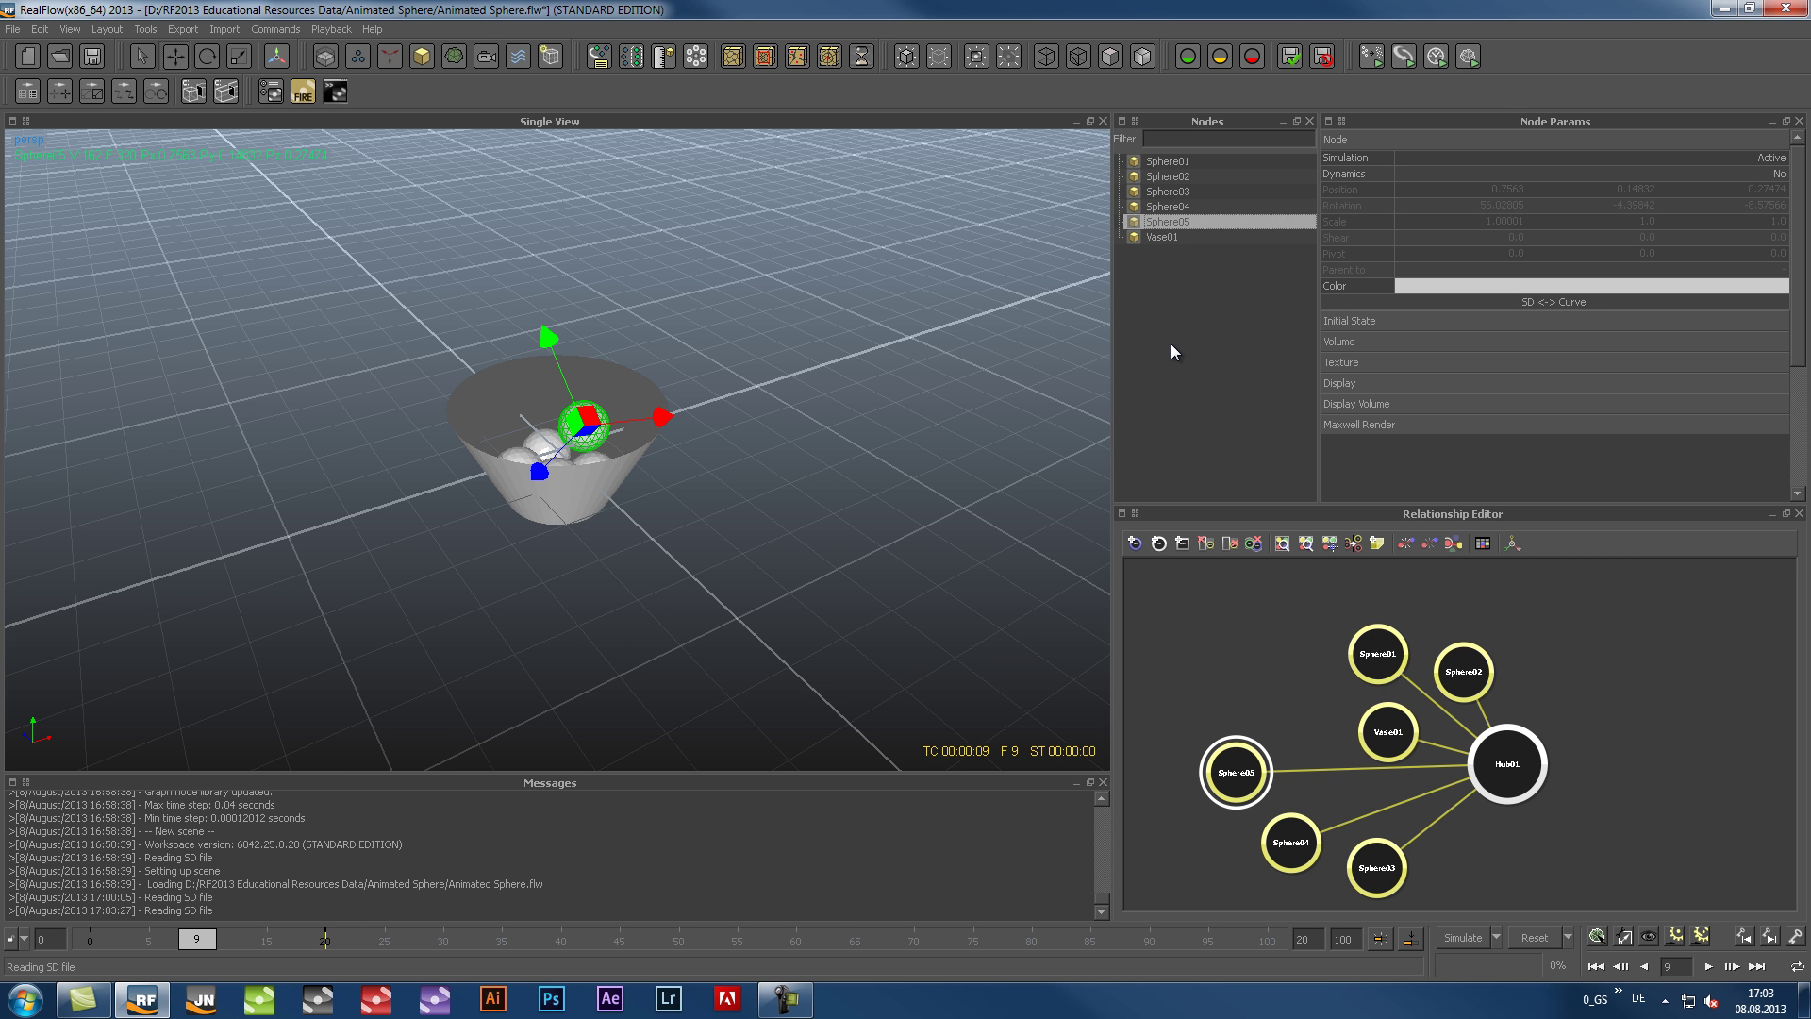
# Step: Delete all the objects loaded from the Multiple Object Animation SD file
pyautogui.click(1155, 192)
pyautogui.hotkey('ctrl', 'n')
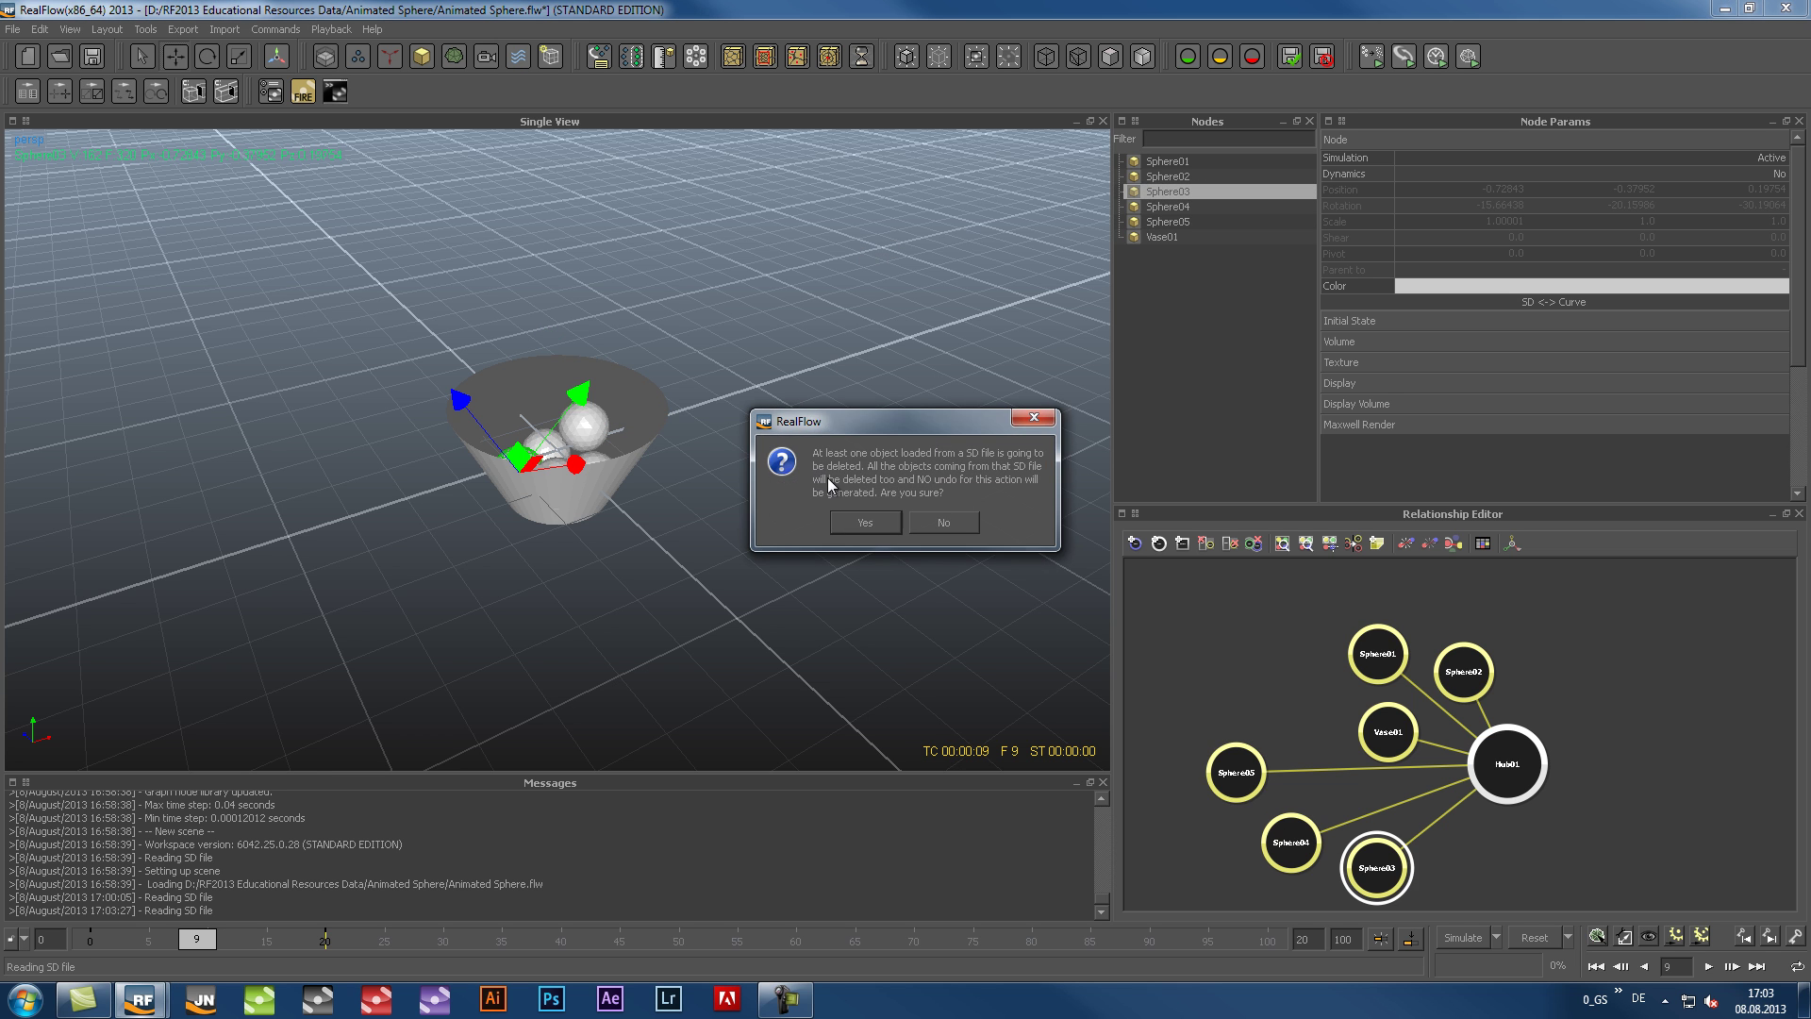
pyautogui.click(855, 519)
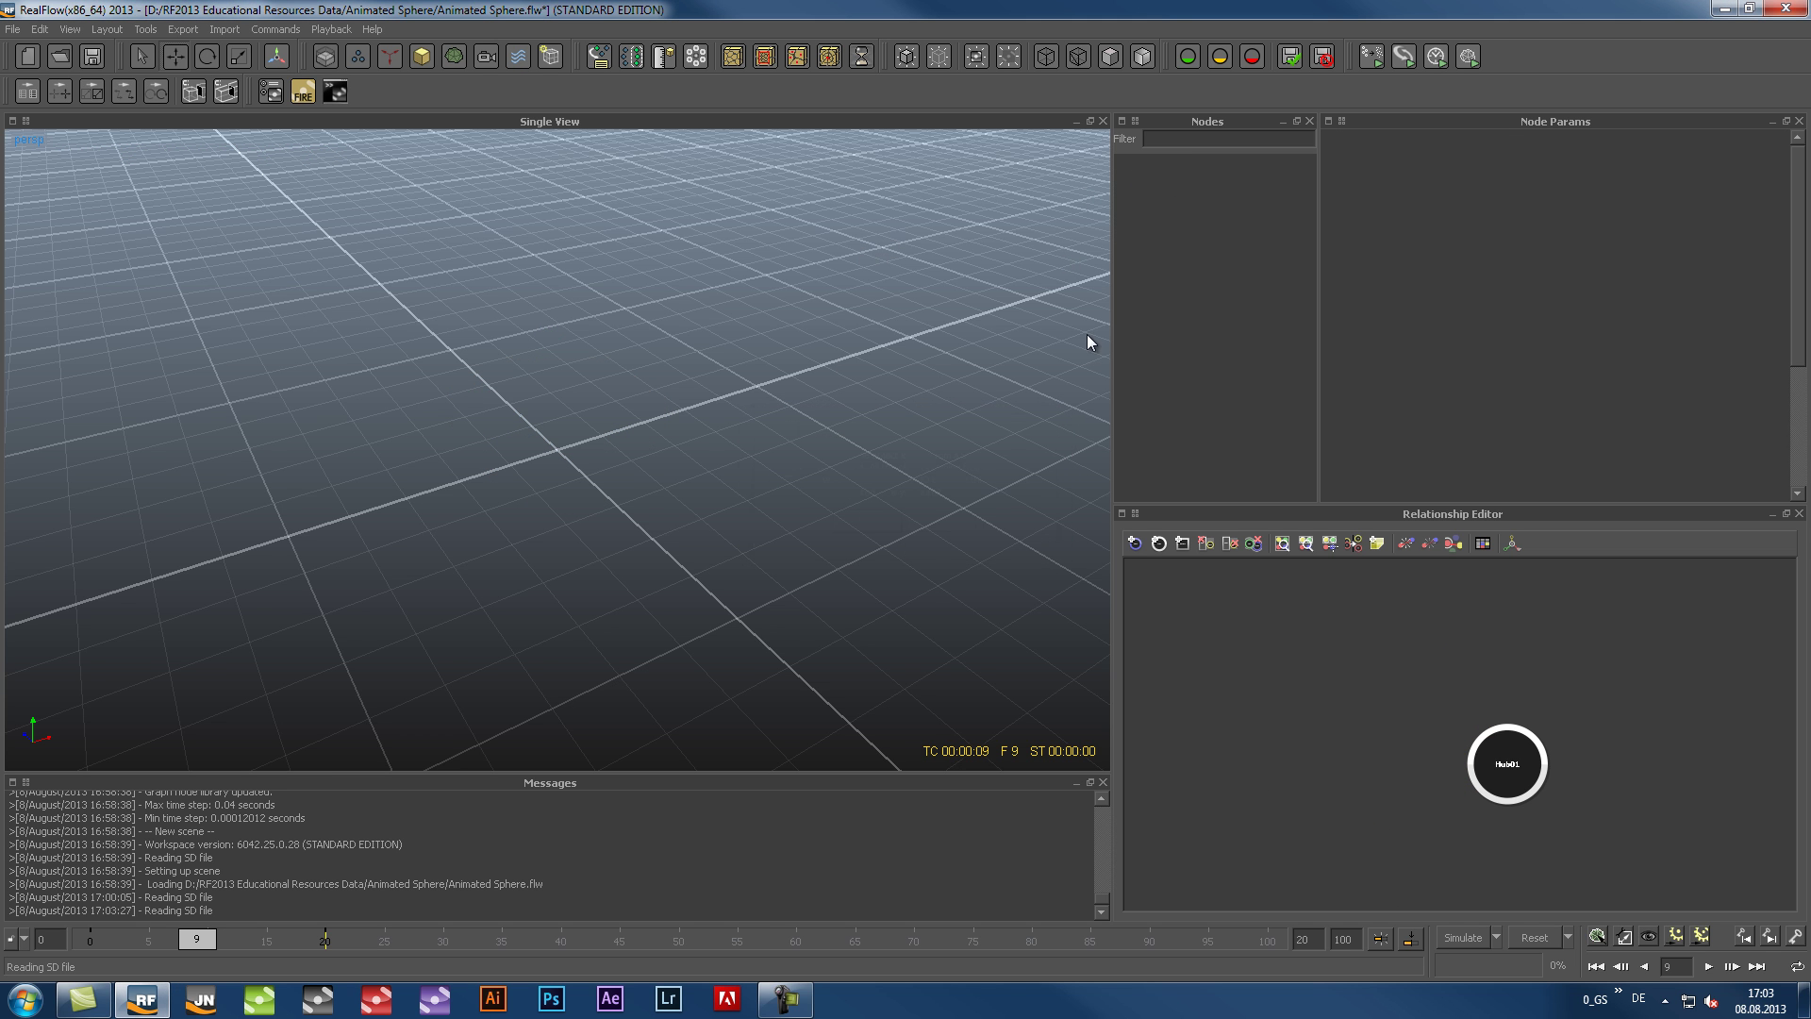
# Step: Add a MultiBody node from Multiple Object Animation.sd and scrub the timeline back to frame 0
pyautogui.click(422, 56)
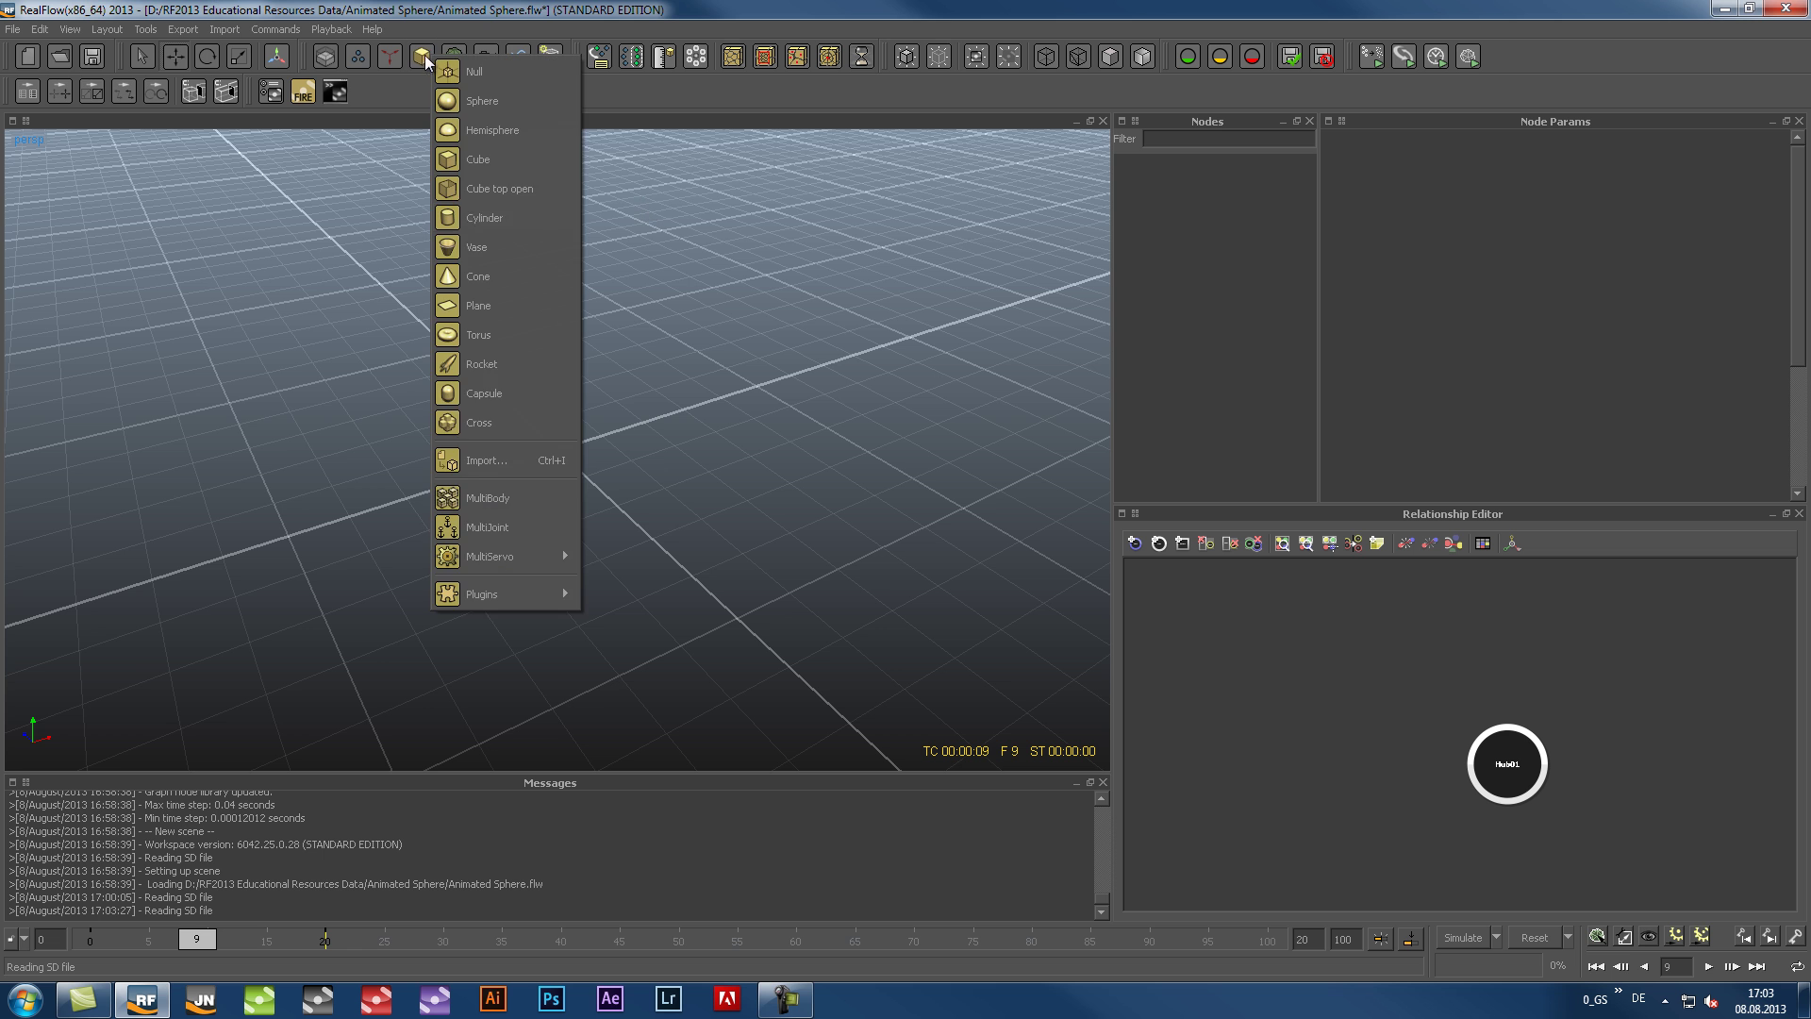
pyautogui.click(492, 498)
pyautogui.click(424, 171)
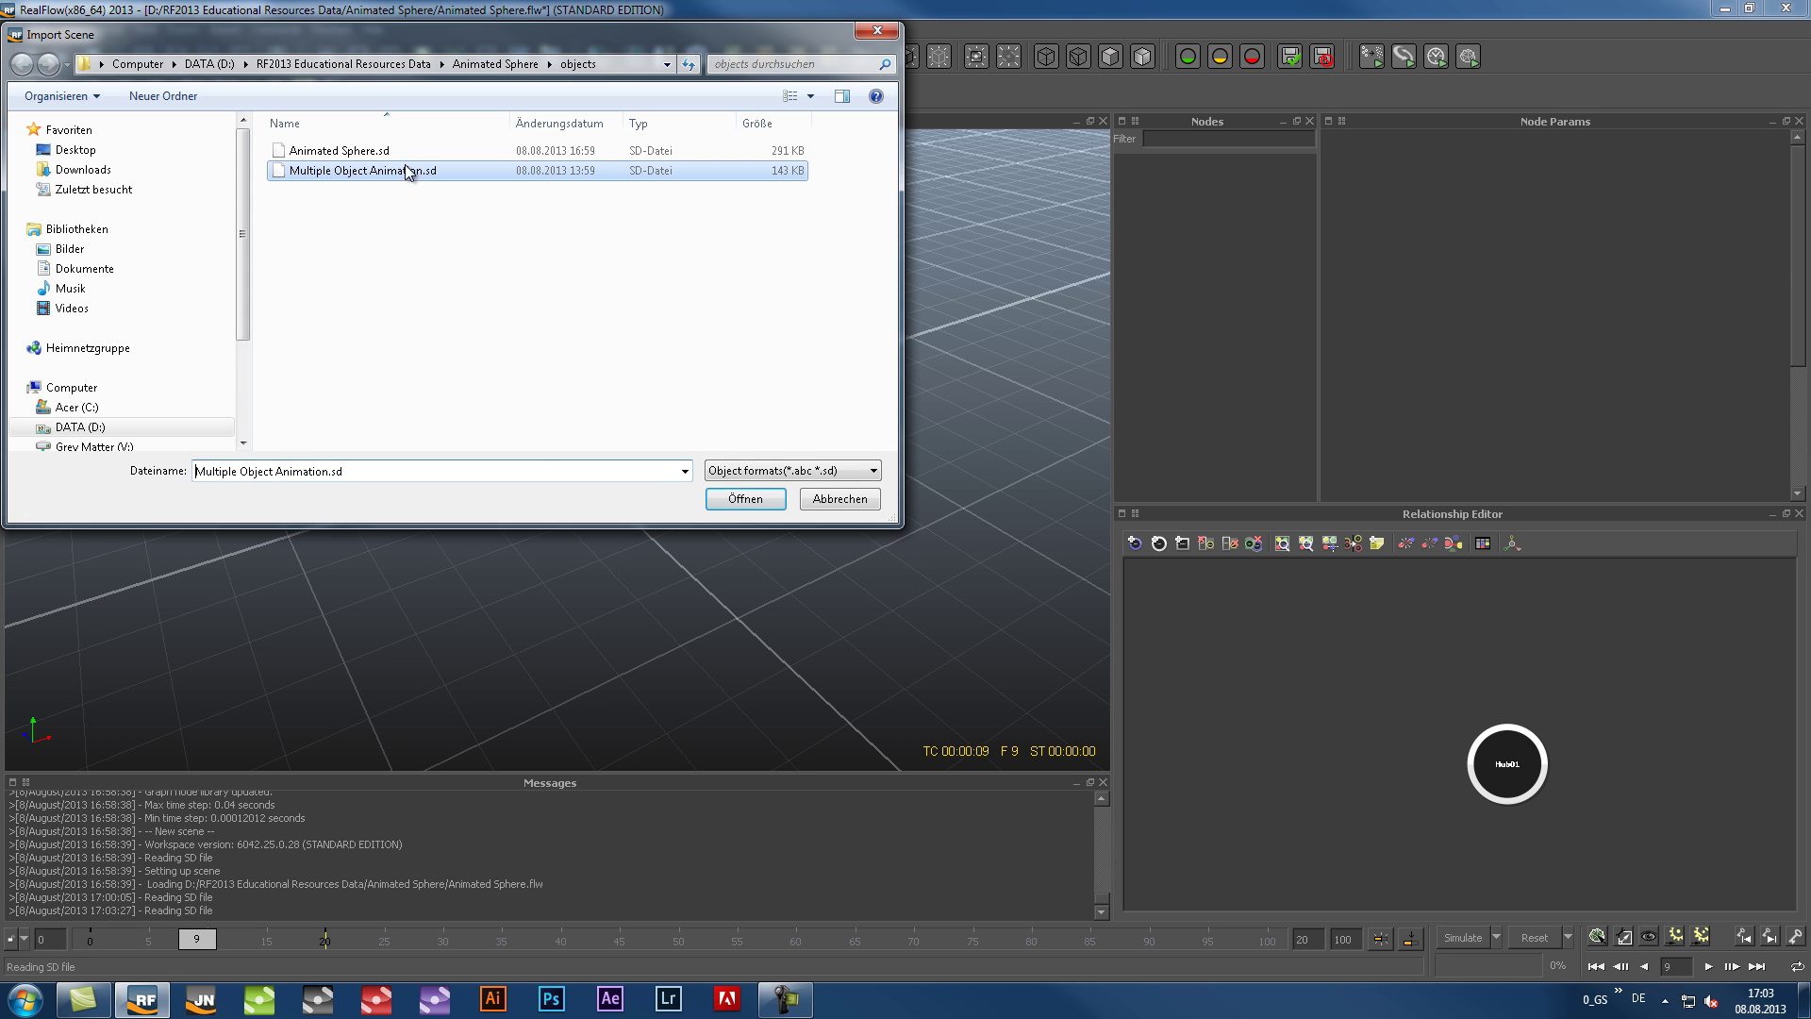
pyautogui.click(754, 499)
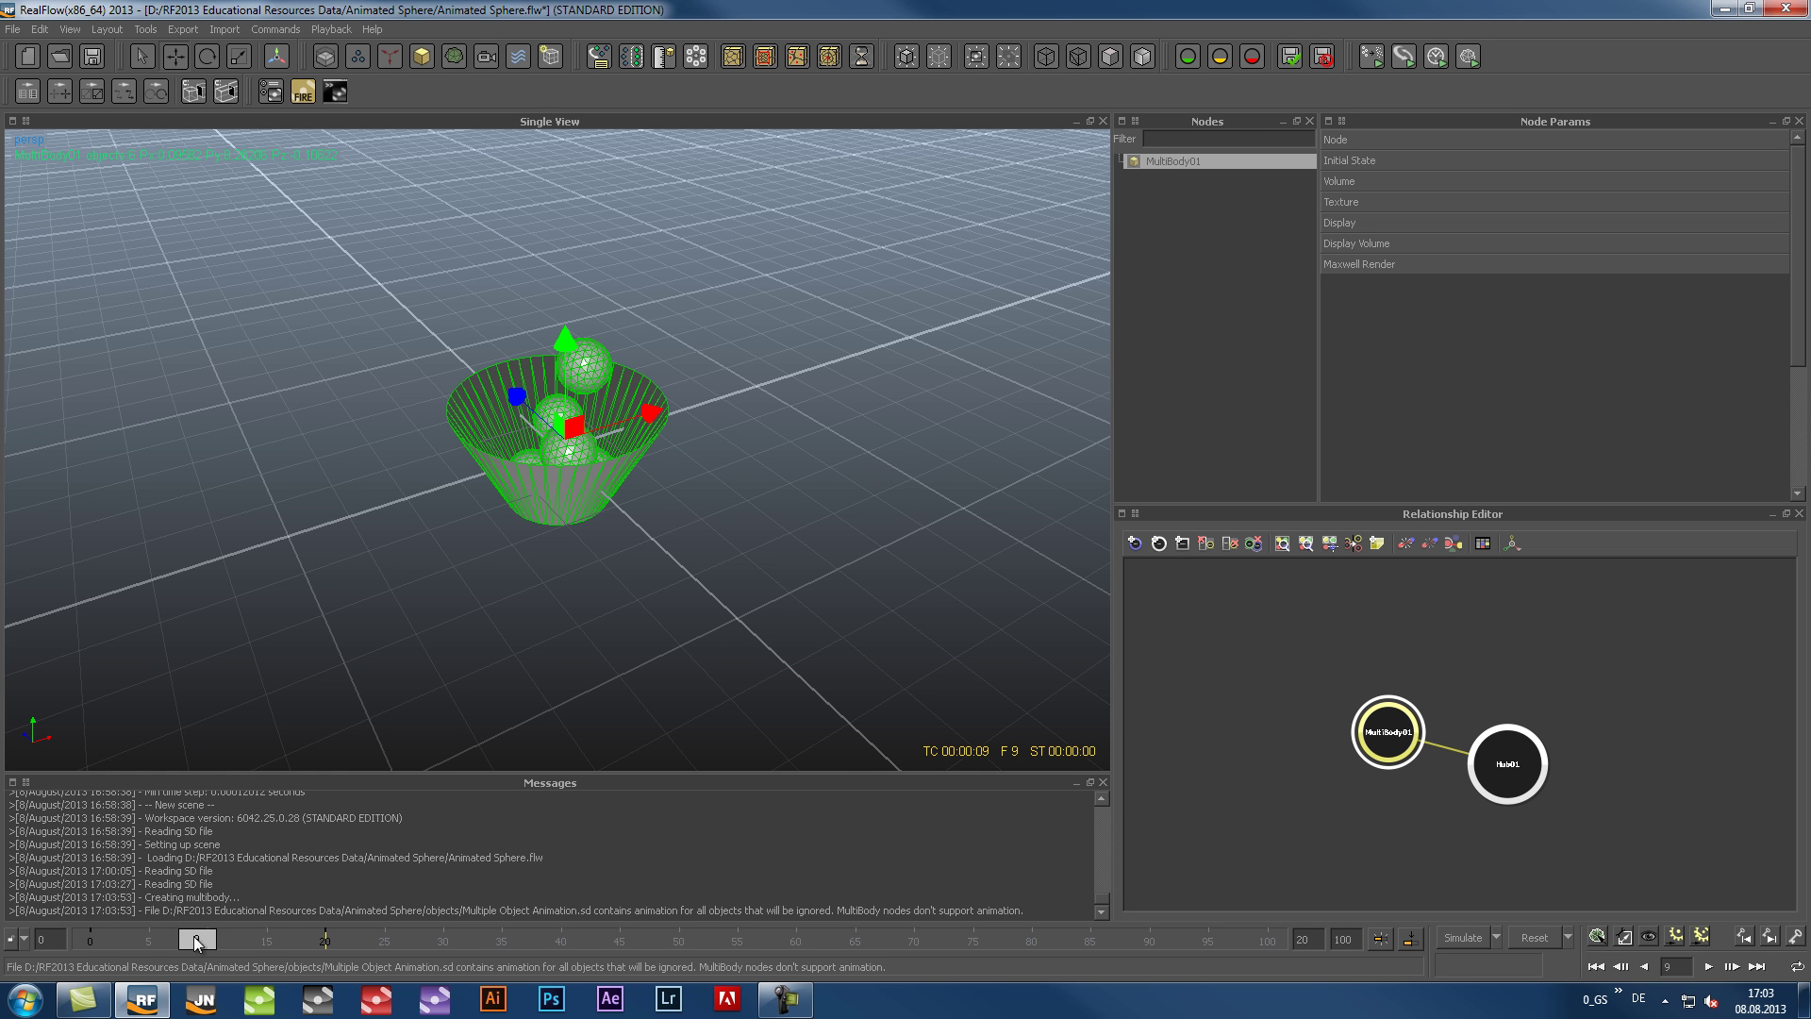
pyautogui.moveTo(197, 940); pyautogui.dragTo(55, 947)
# Step: Review the objects contained in MultiBody01 through the scene's Summary Info, and check its Node parameters
pyautogui.click(11, 34)
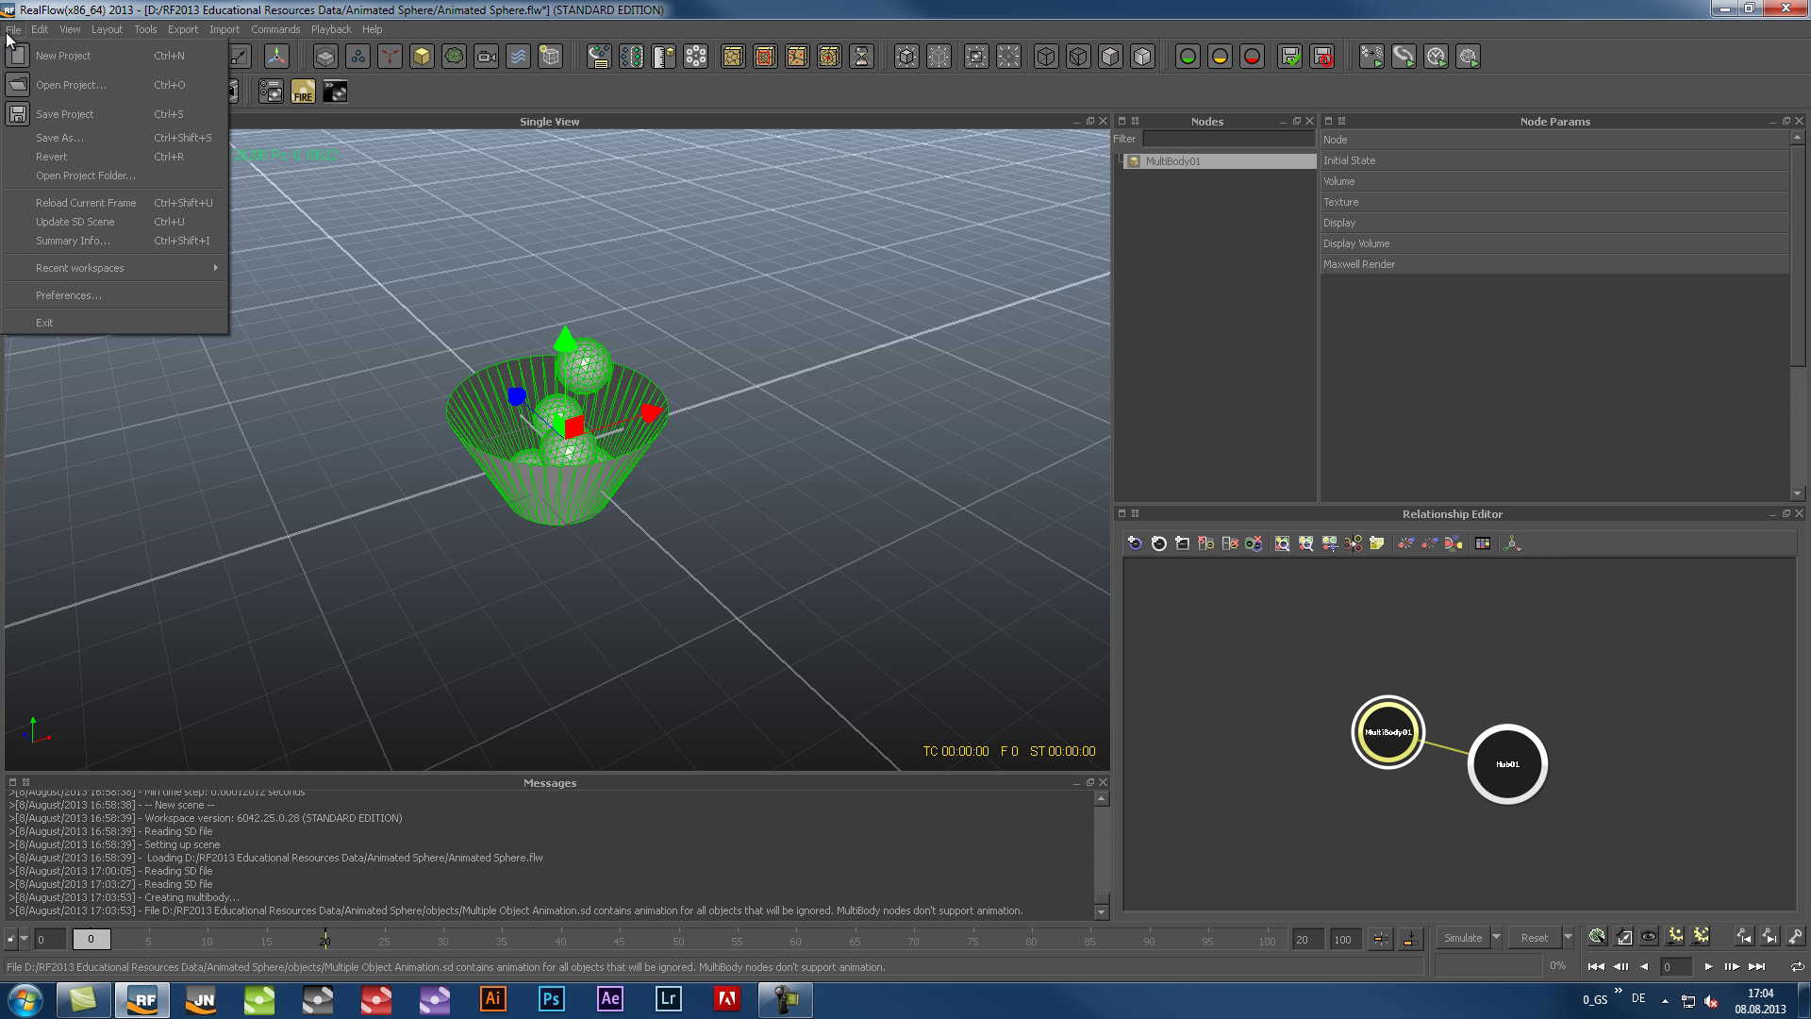
pyautogui.click(61, 240)
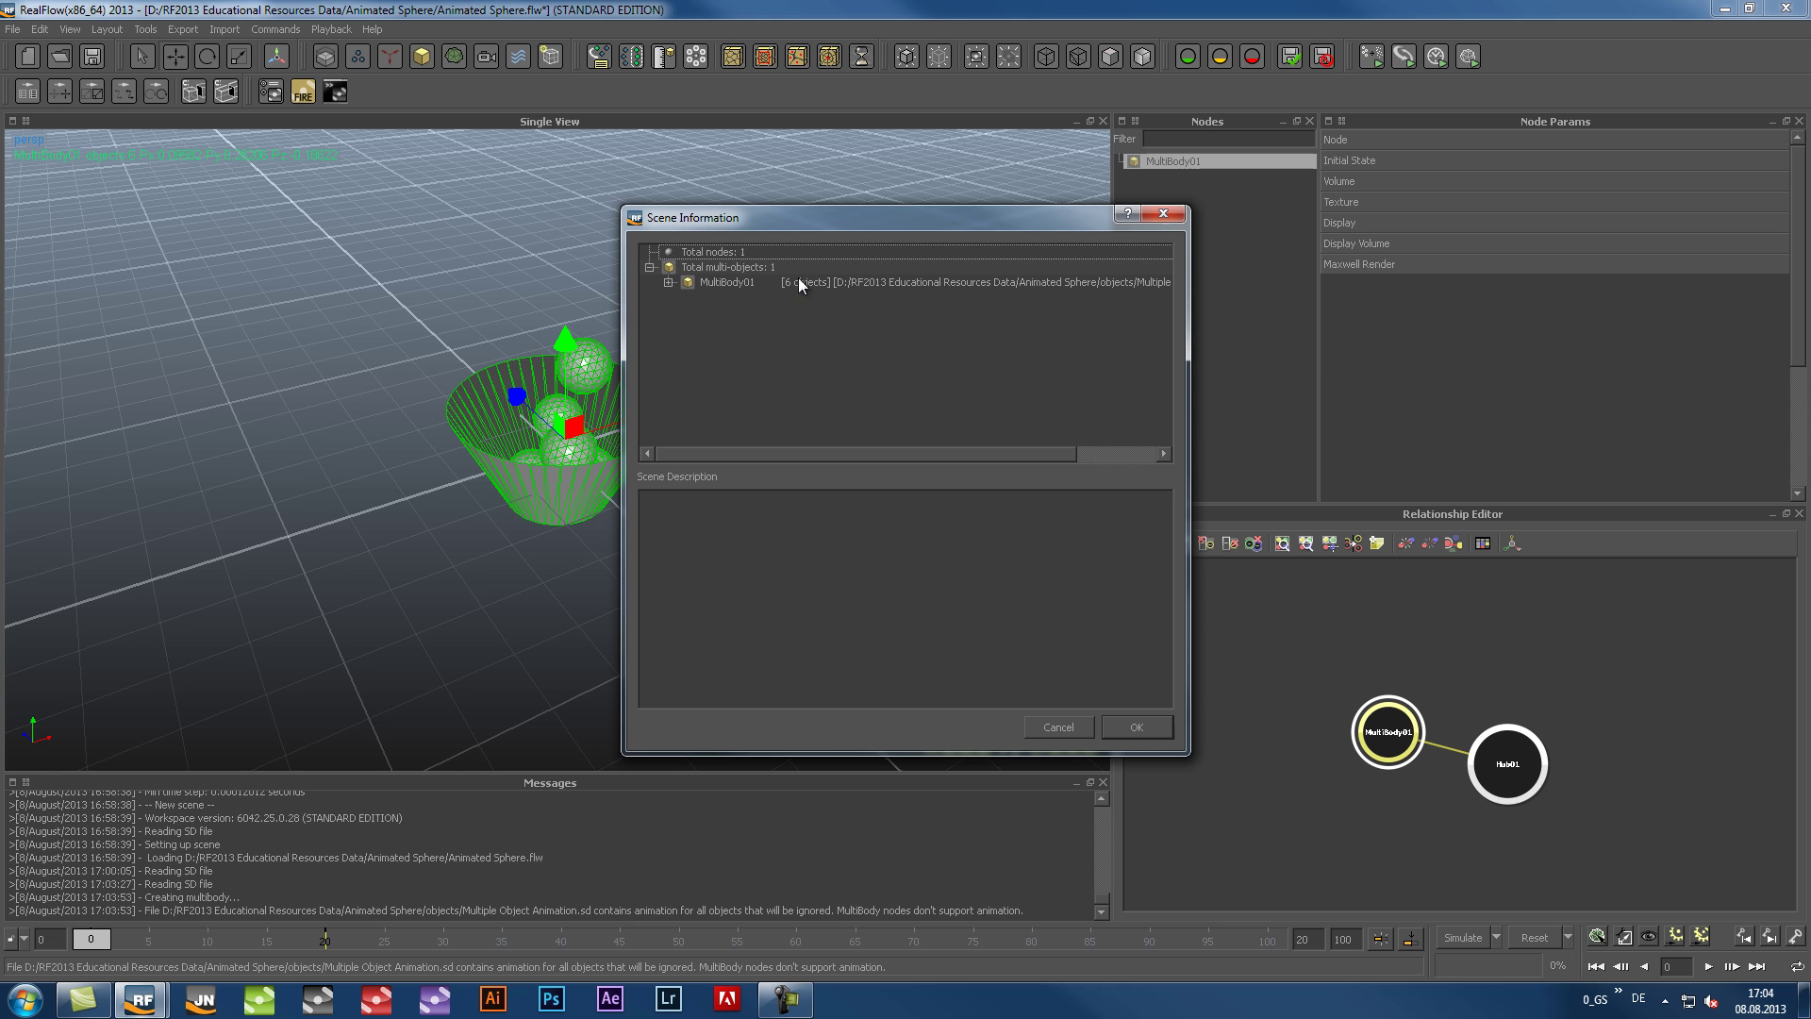
pyautogui.click(669, 283)
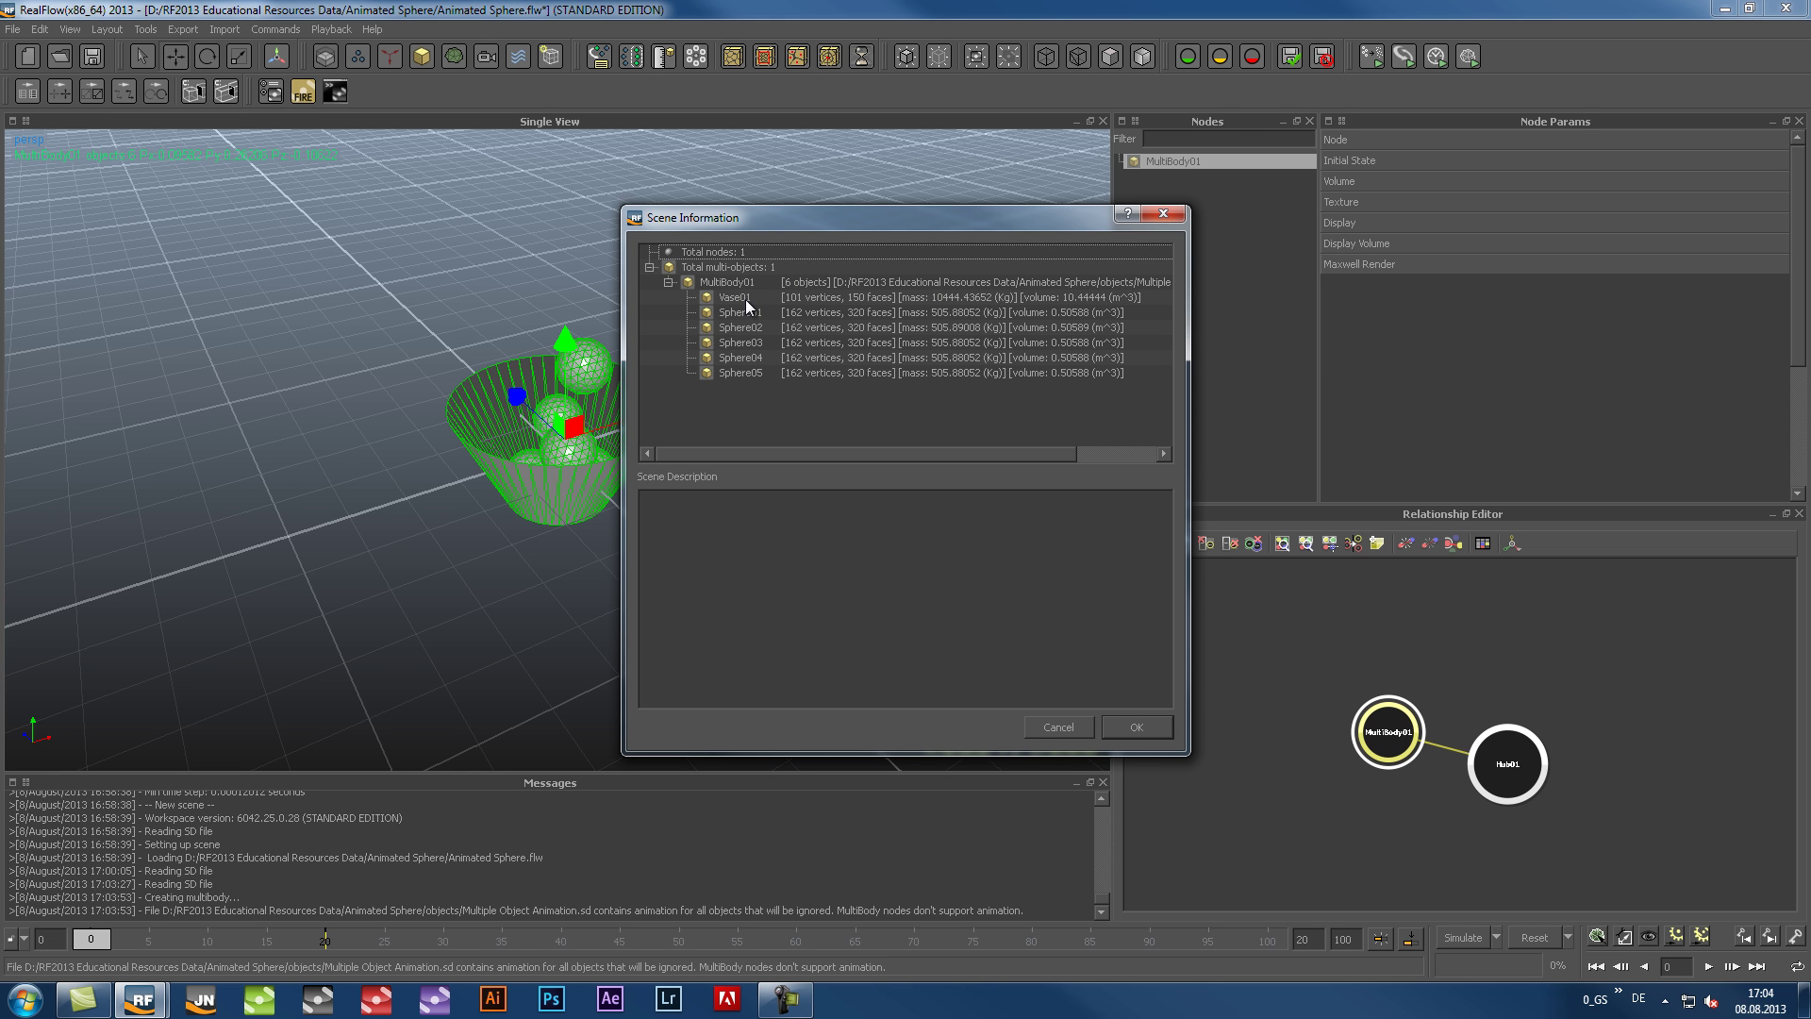
pyautogui.click(1134, 727)
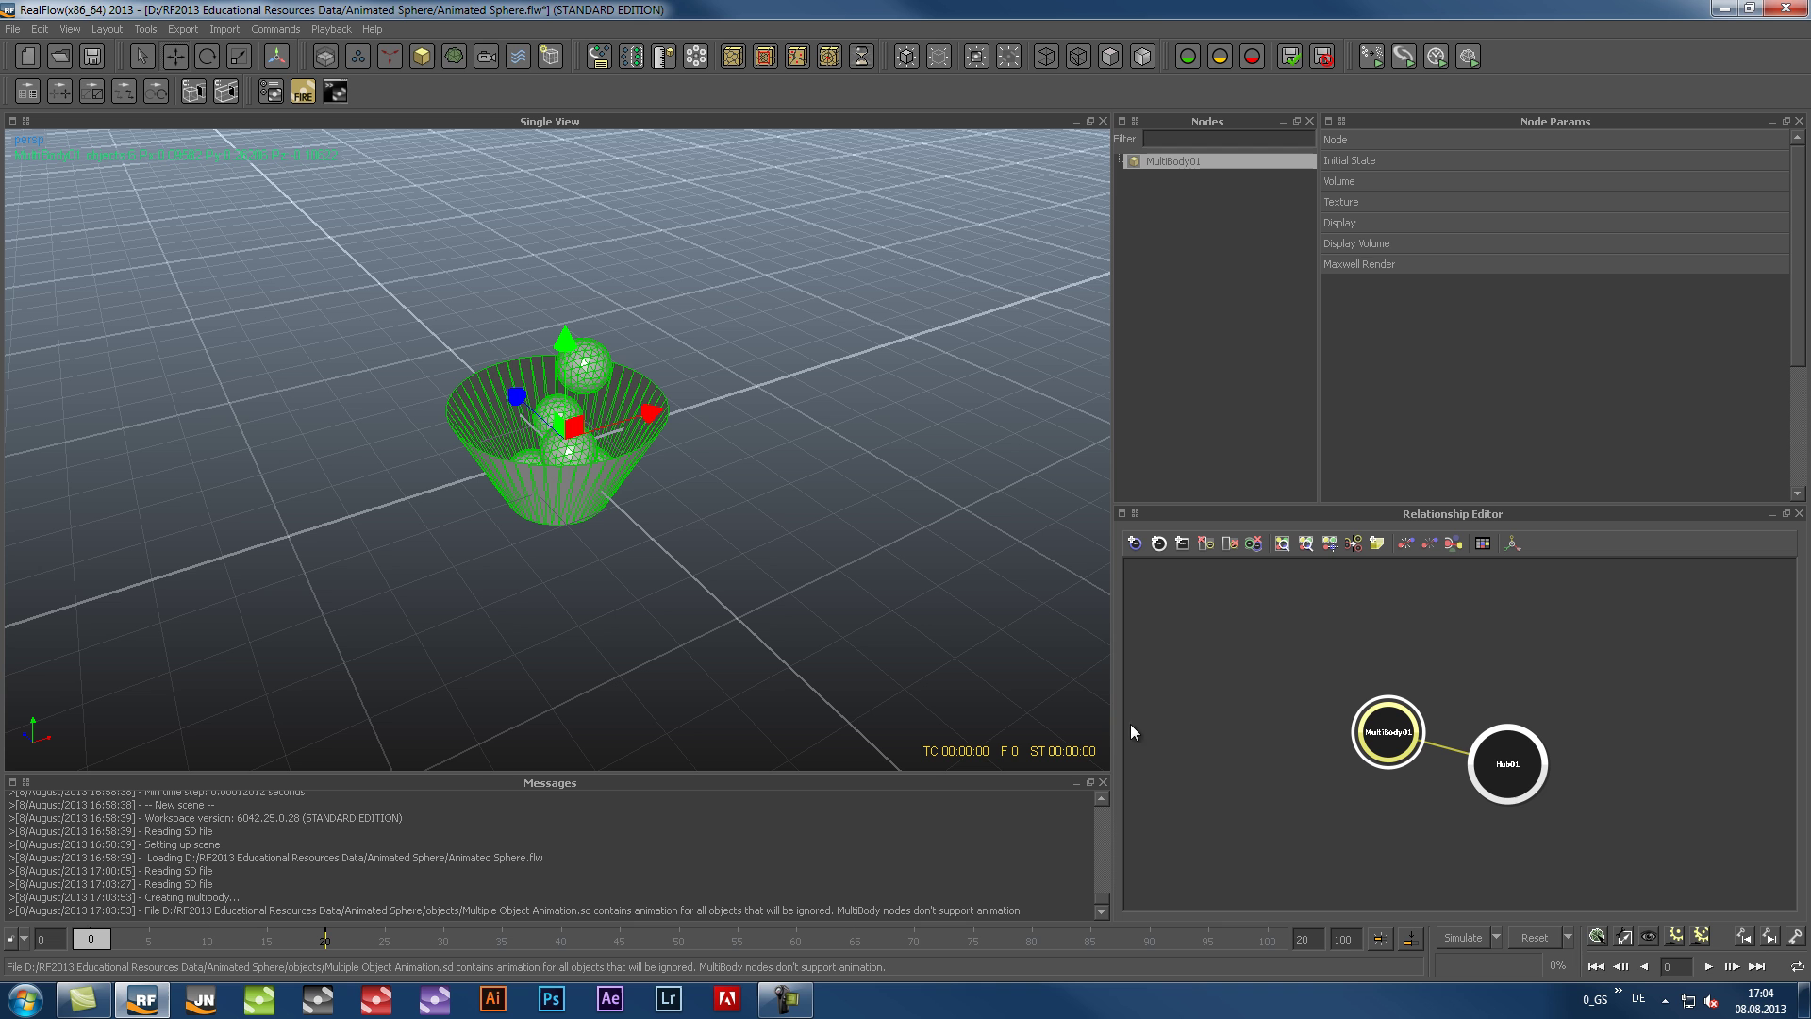
pyautogui.click(1361, 137)
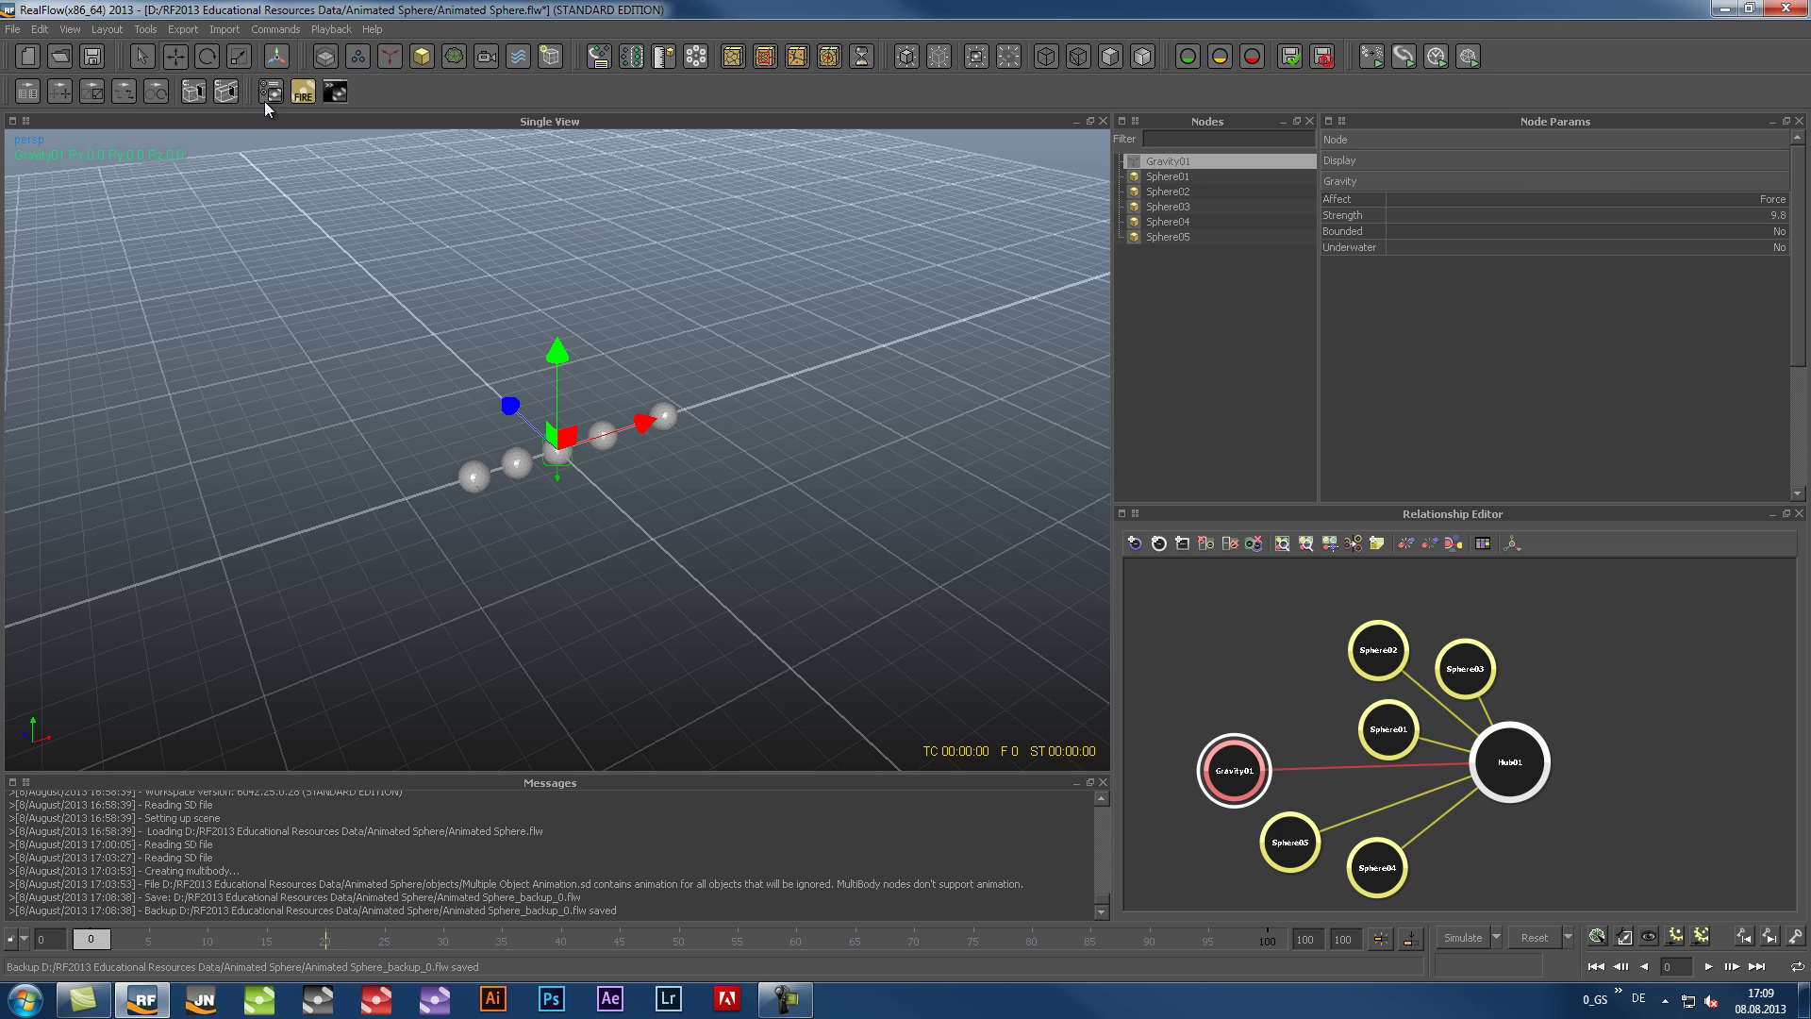
# Step: Inspect the object export options in Export Central, including the file formats under Sphere01 and Sphere02, and close it without changes
pyautogui.click(192, 28)
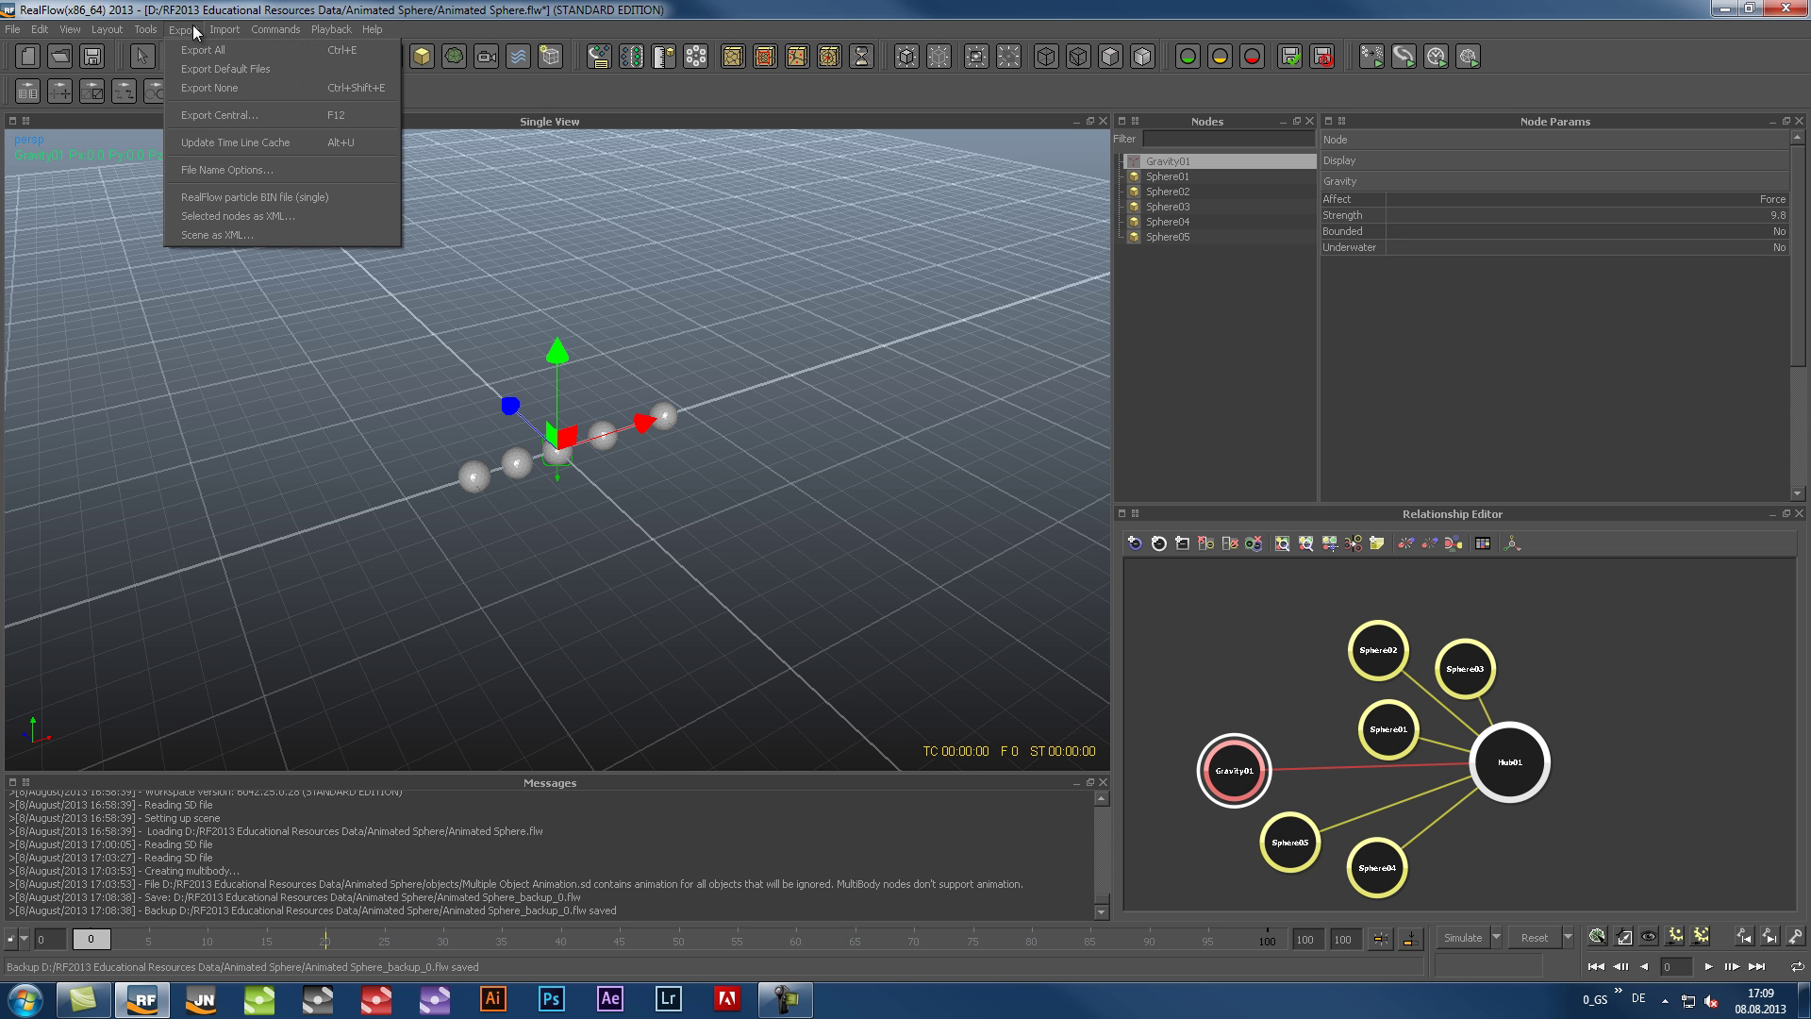
pyautogui.click(203, 115)
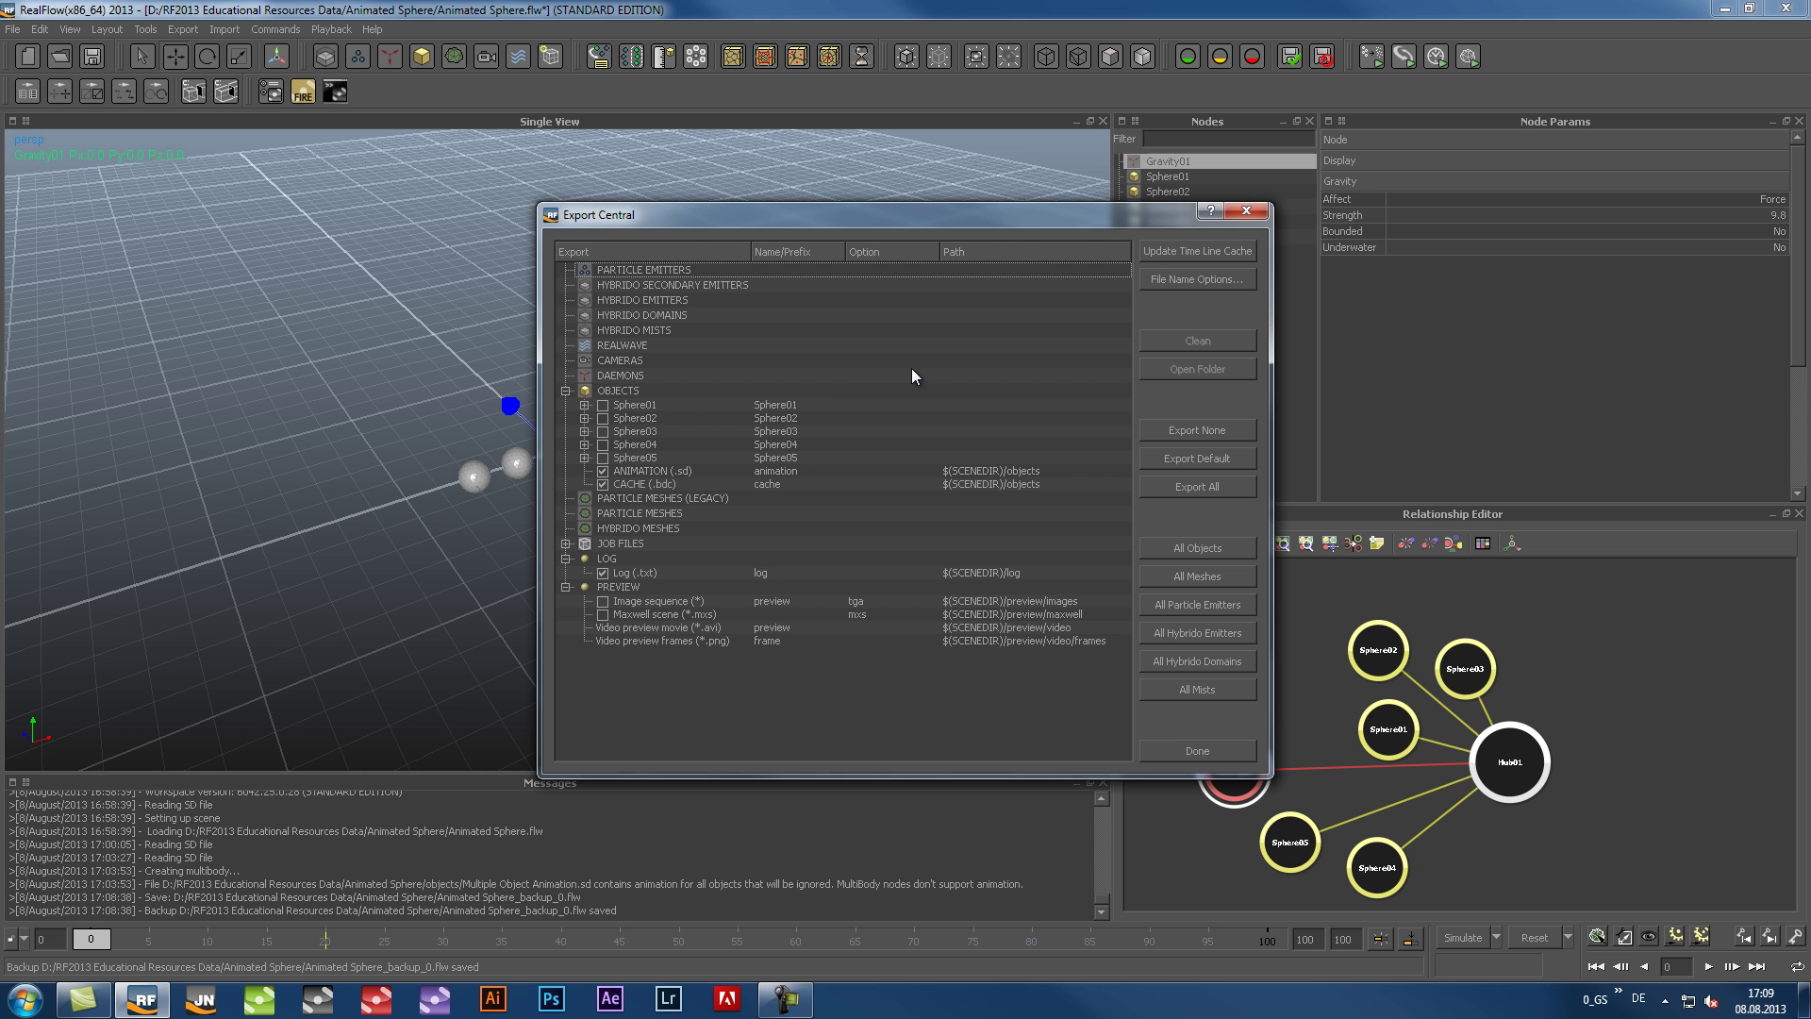
pyautogui.click(585, 405)
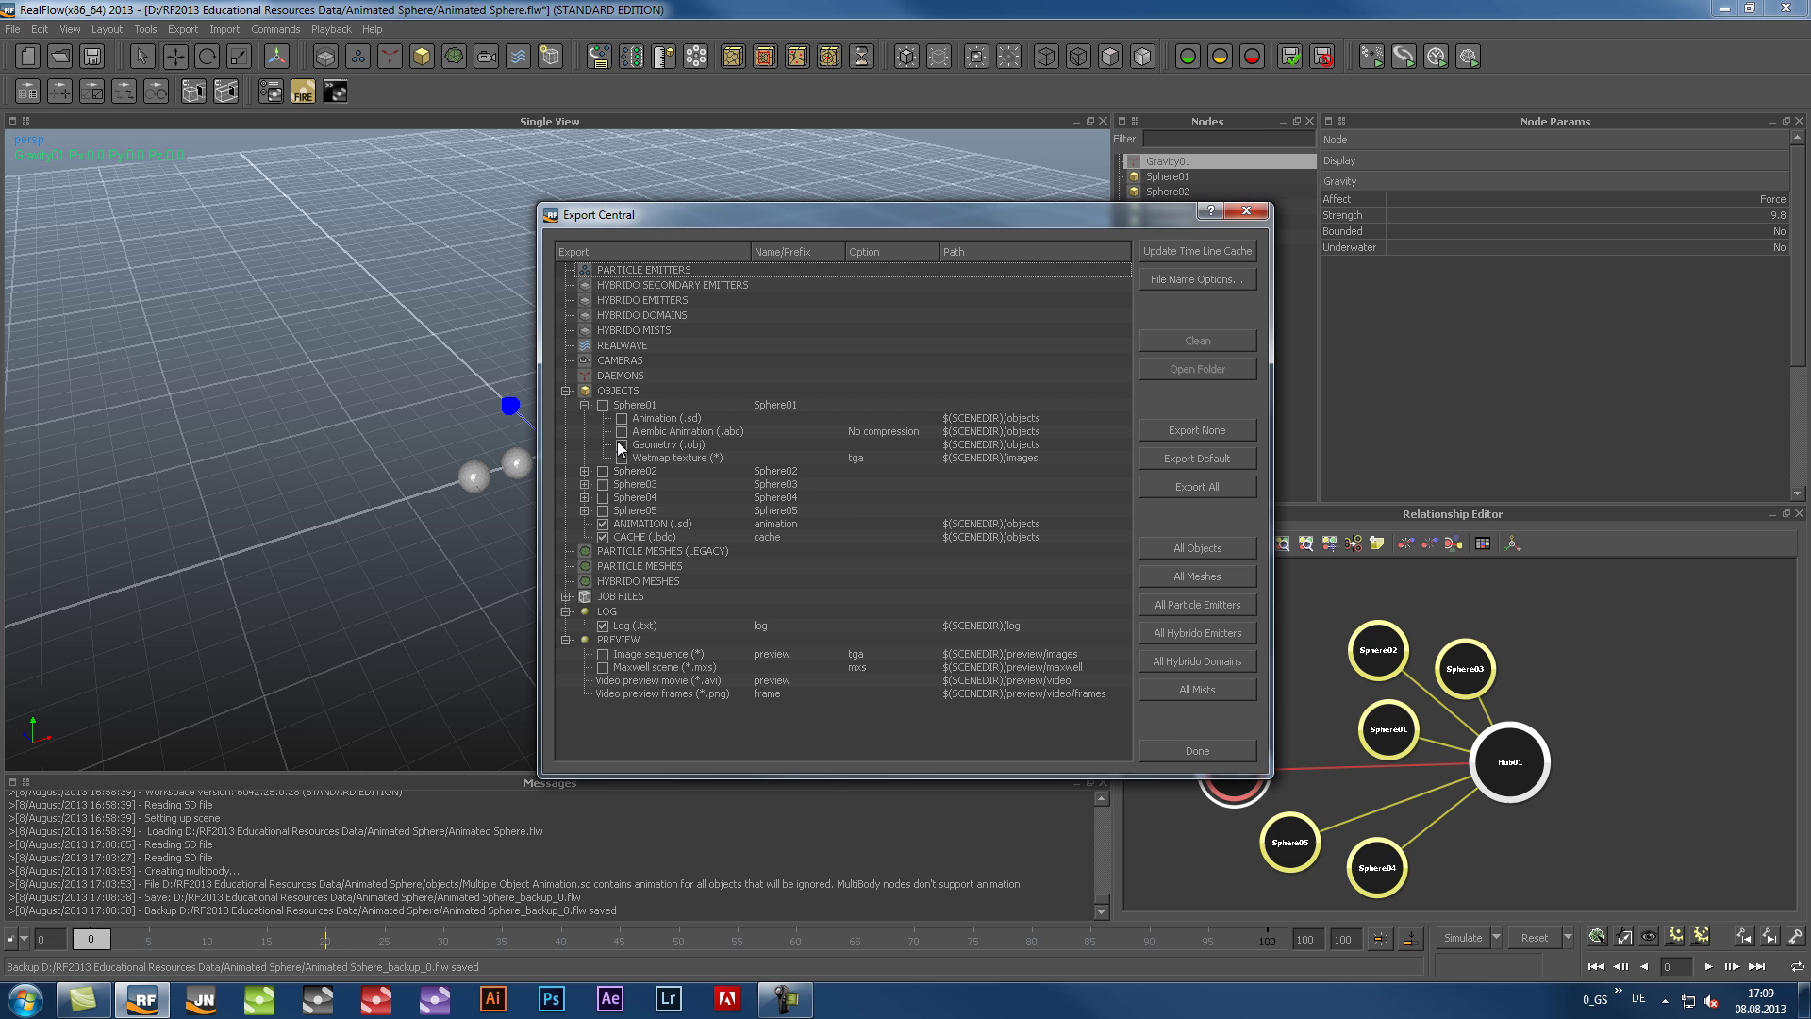
pyautogui.click(585, 471)
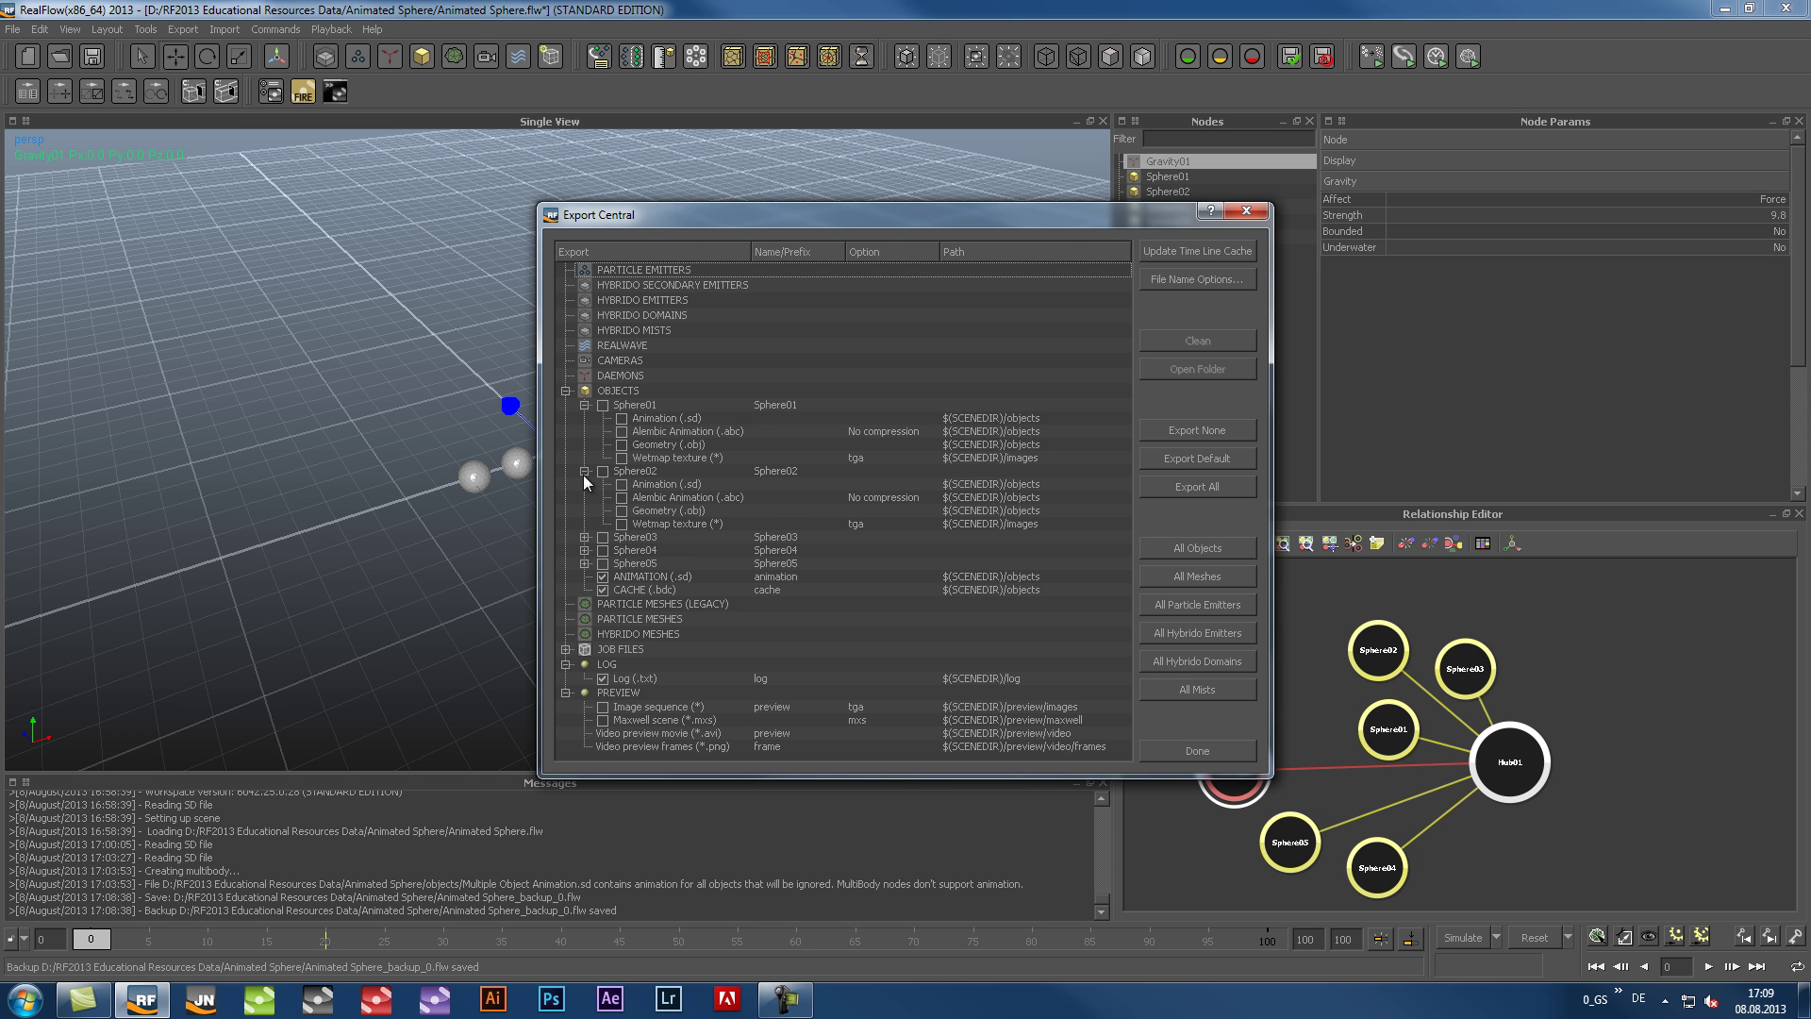
pyautogui.click(585, 471)
pyautogui.click(584, 404)
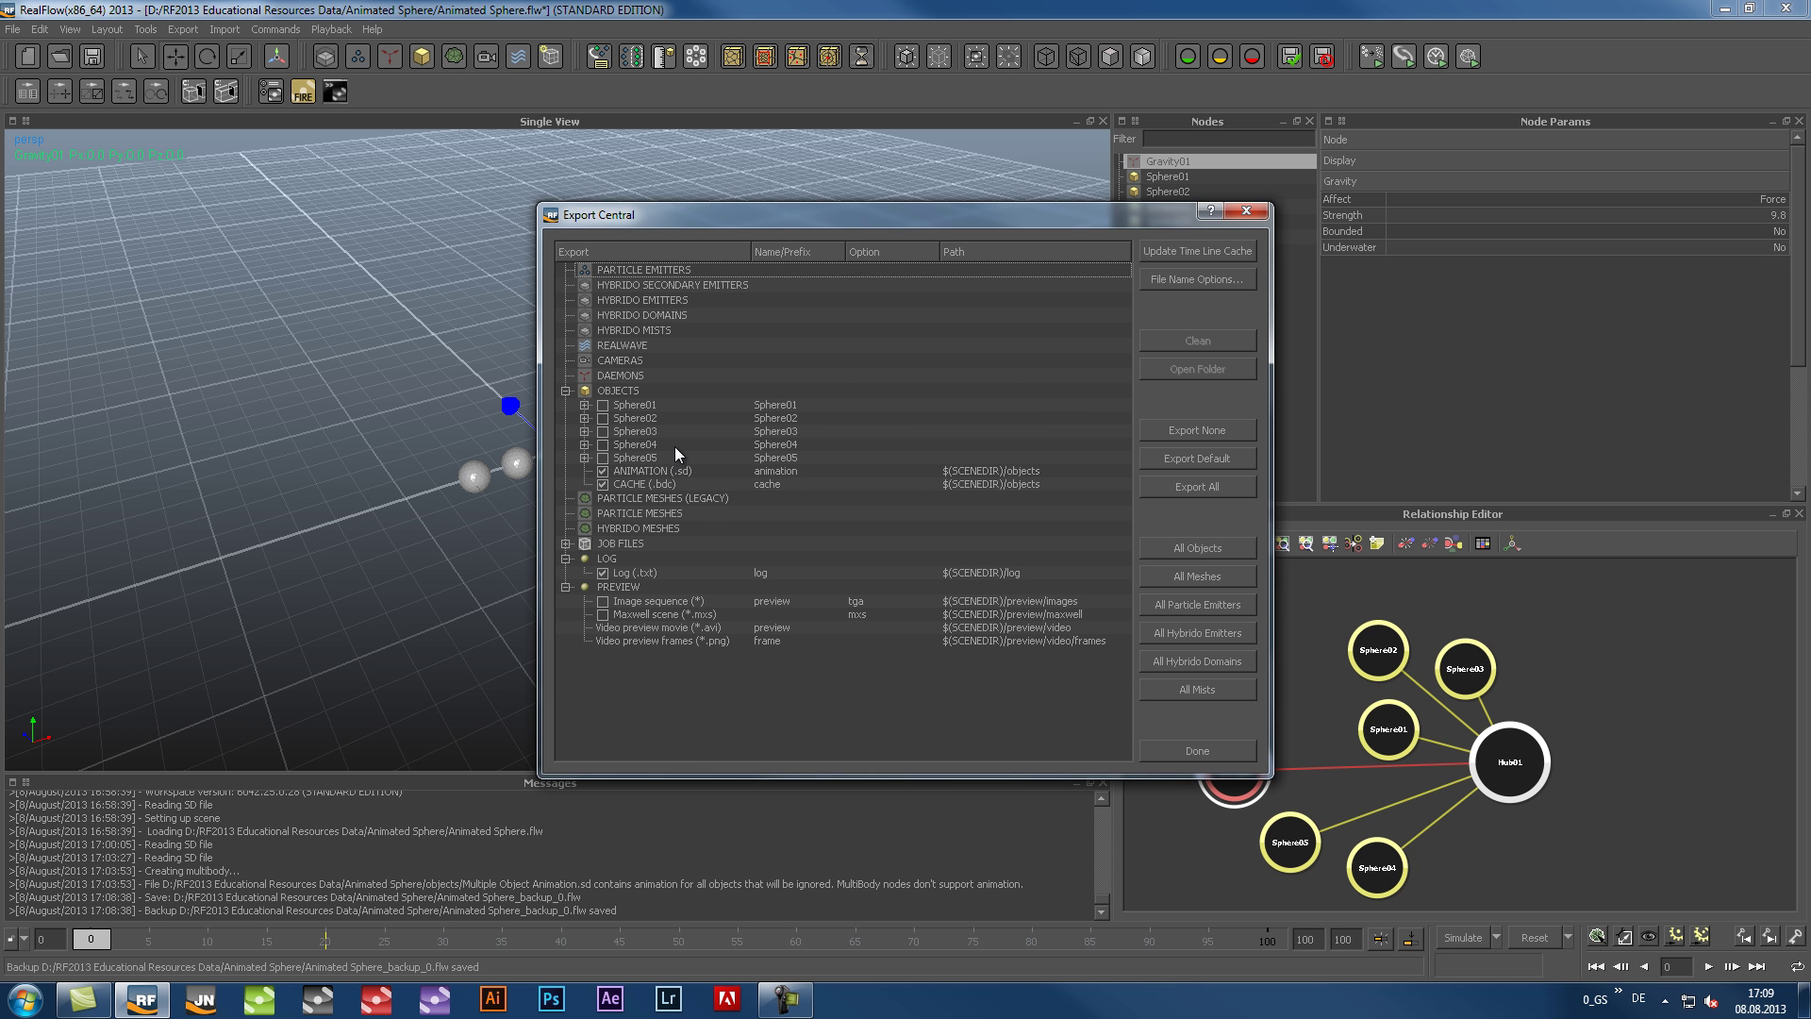
pyautogui.click(1204, 746)
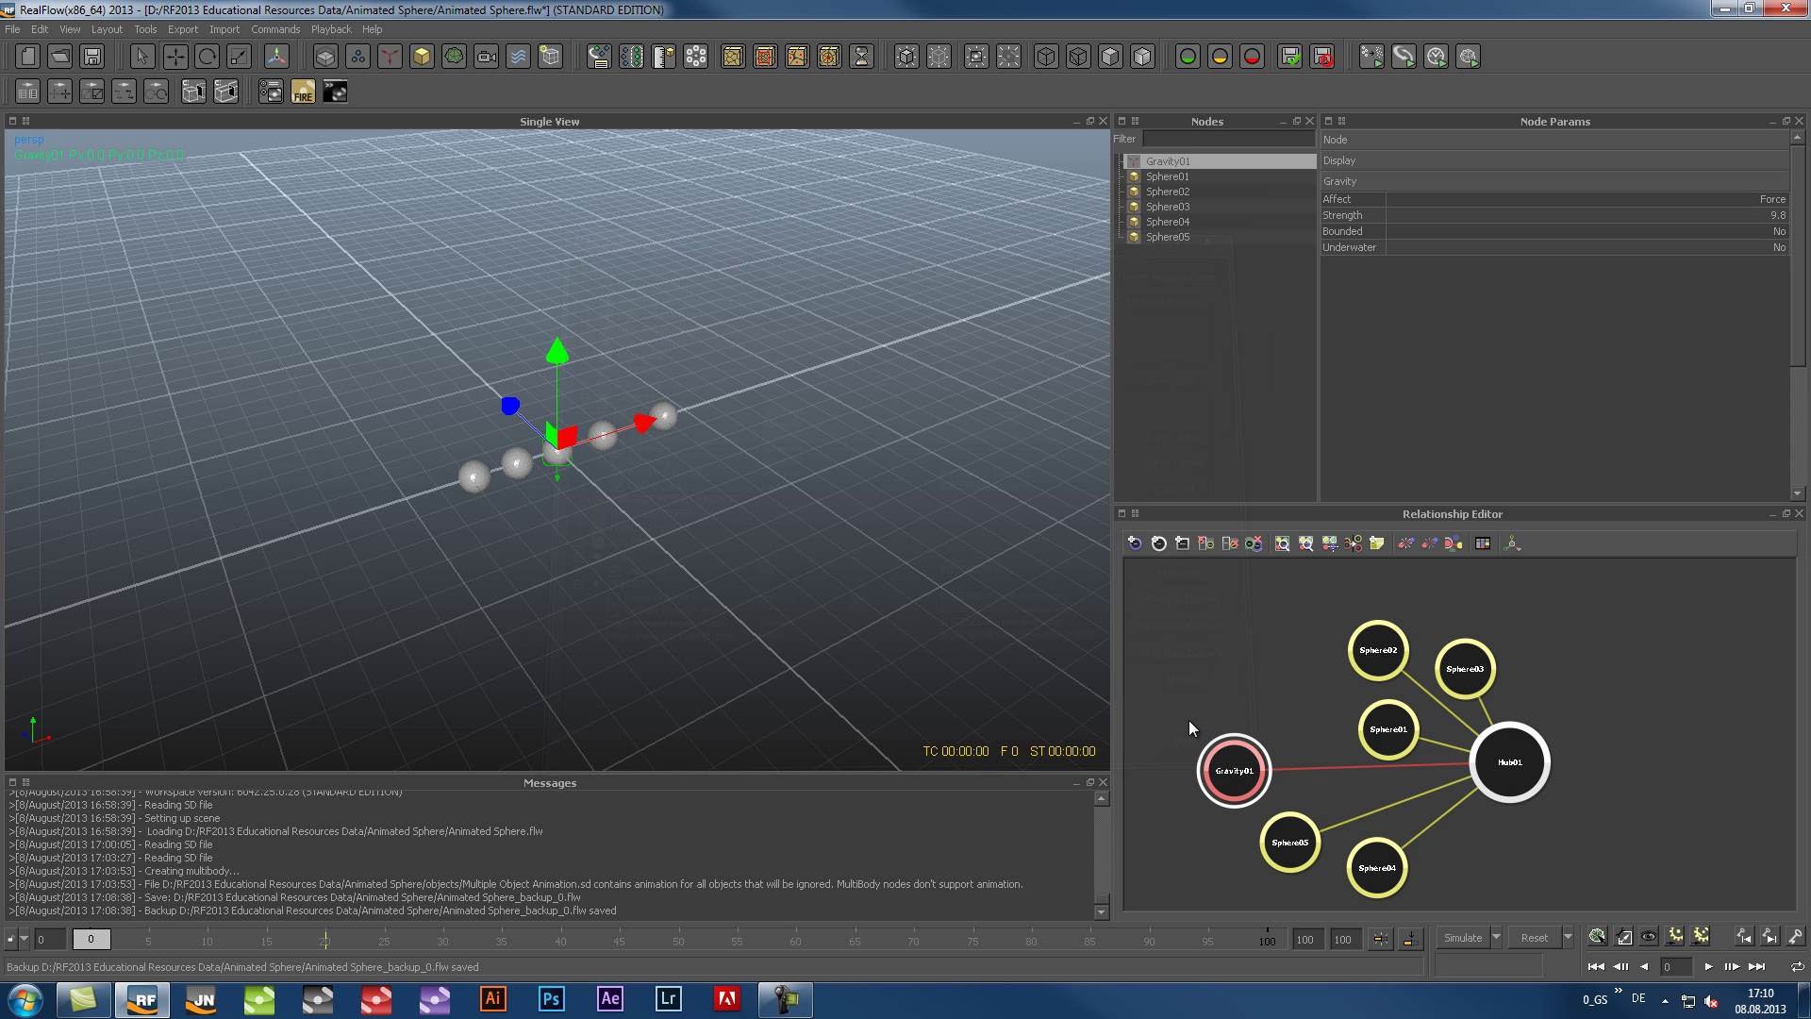